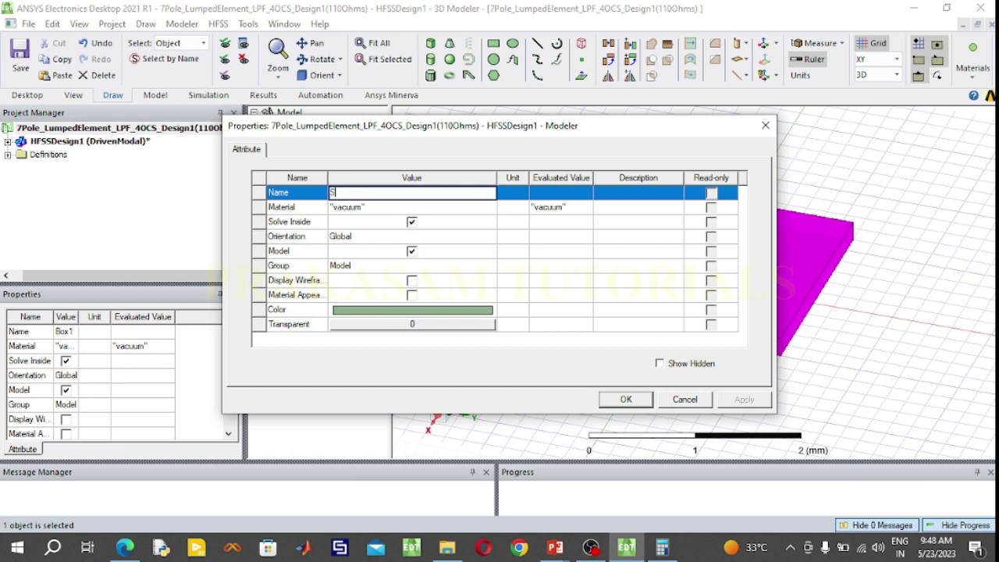
Rename the box as Substrate and assign it the Rogers RT/duroid 6010/6010LM (tm) material
type("trate")
left_click(364, 207)
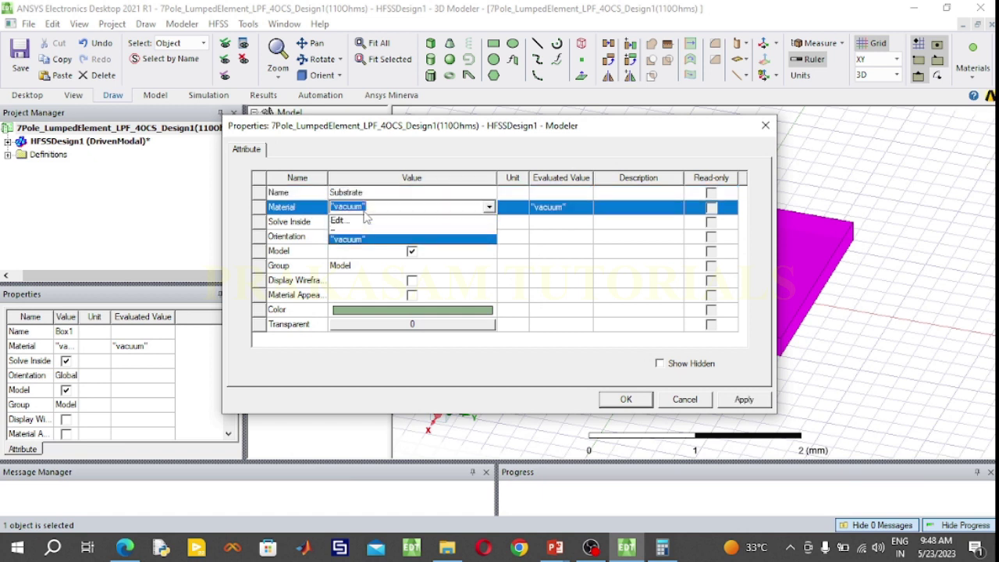
left_click(356, 221)
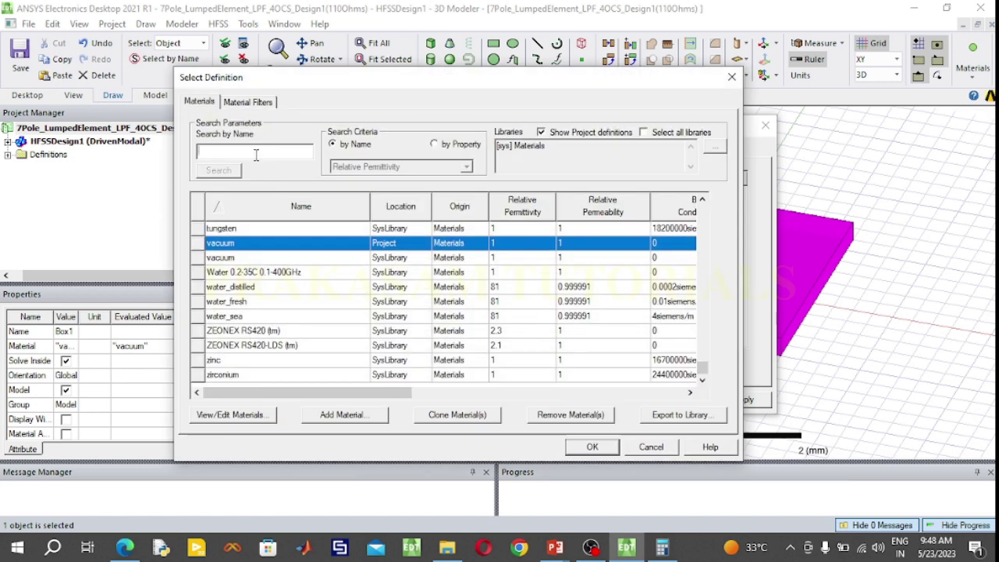
left_click(255, 154)
type("rog")
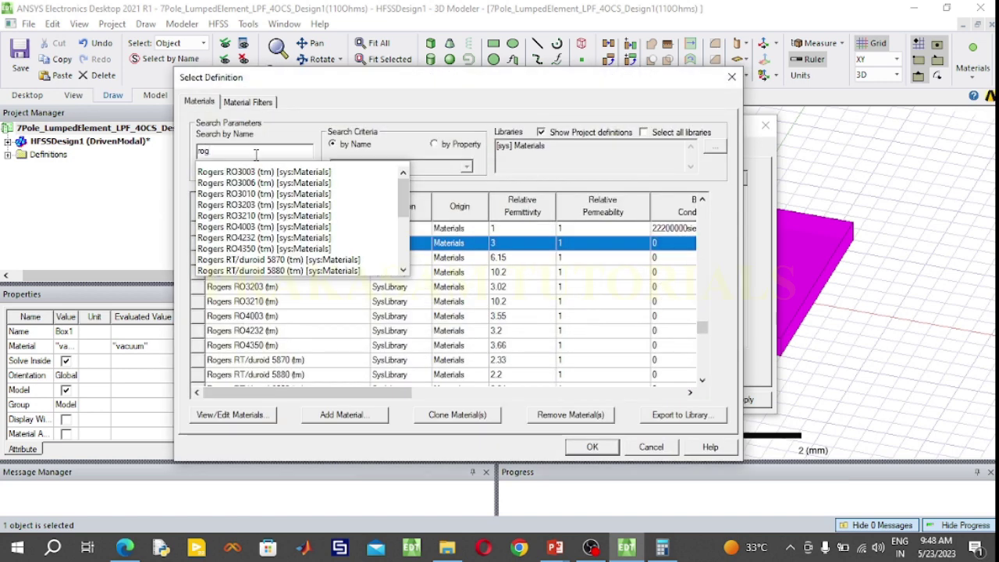
type("ers")
key("Return")
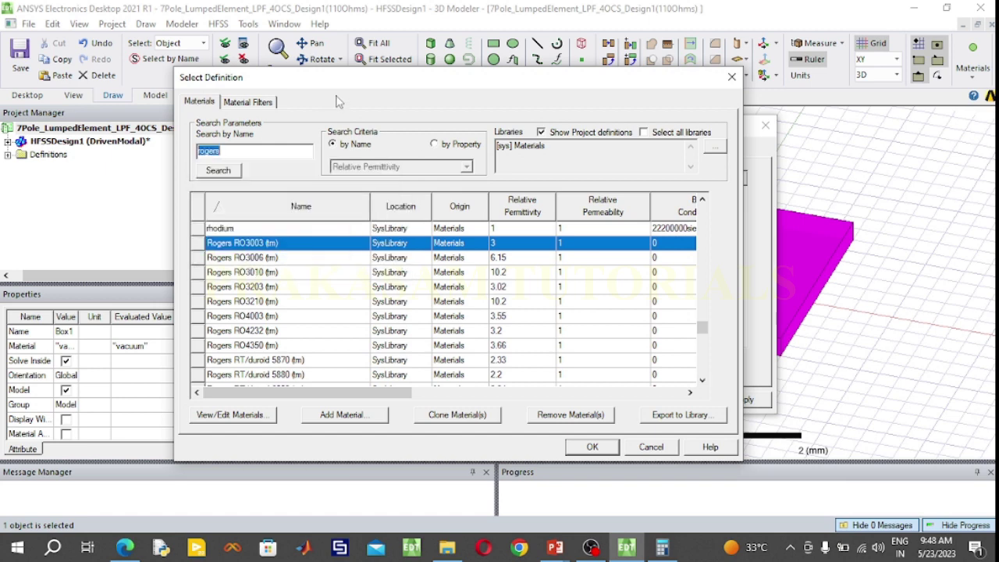
scroll(332, 320, "down", 1)
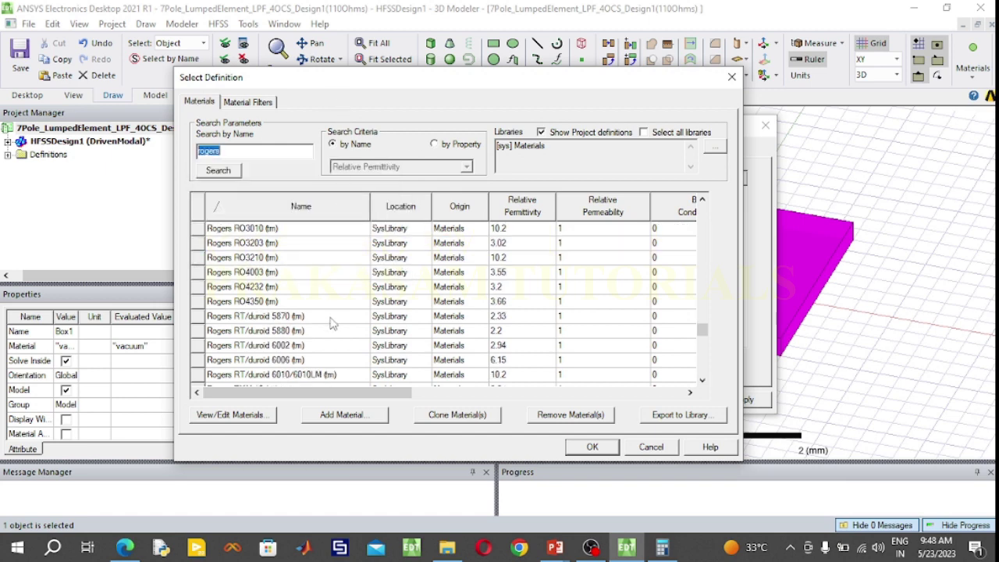
left_click(328, 375)
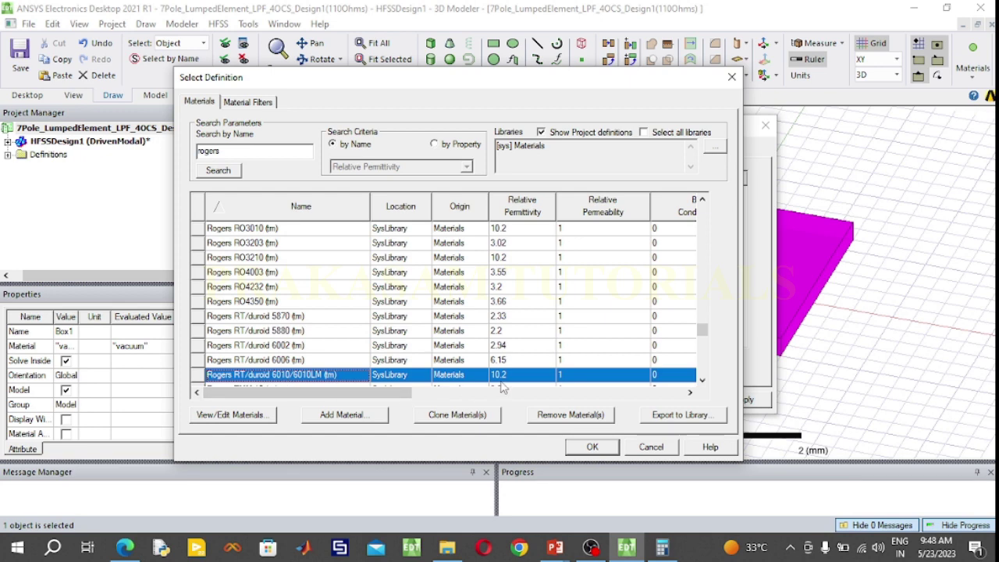
left_click(593, 447)
Set the substrate's color to bright yellow and apply its attribute changes
left_click(398, 310)
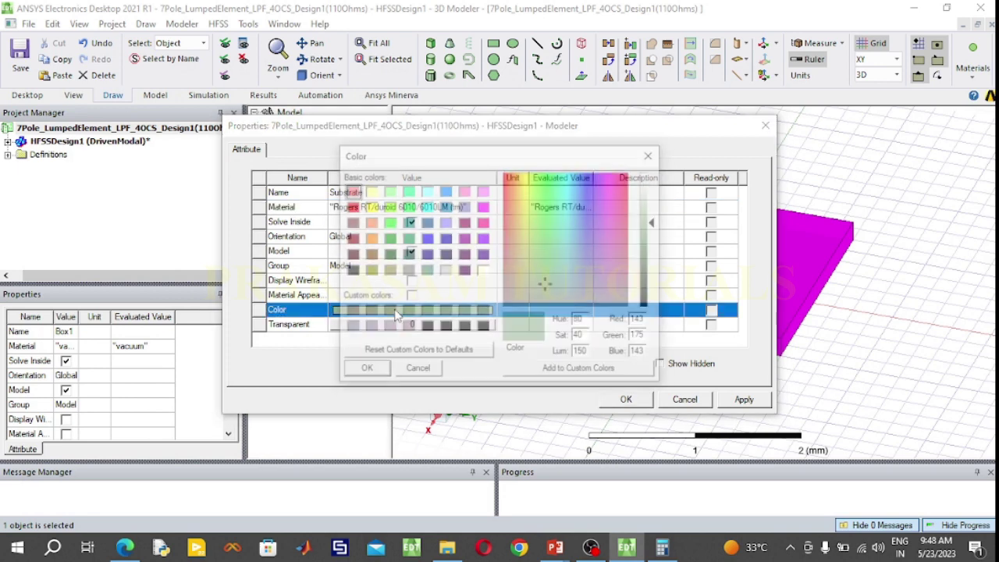
left_click(351, 207)
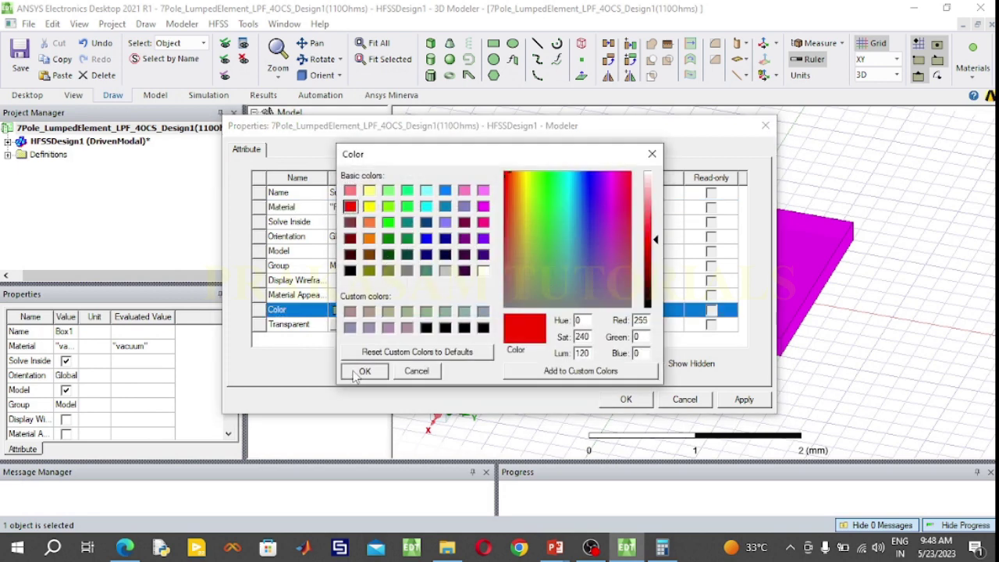
left_click(373, 210)
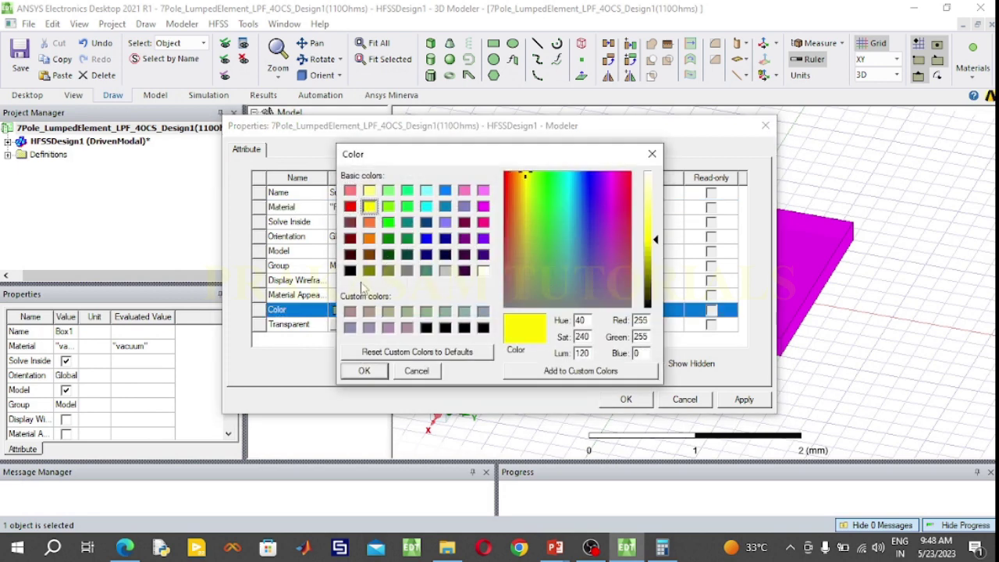
left_click(362, 371)
left_click(609, 399)
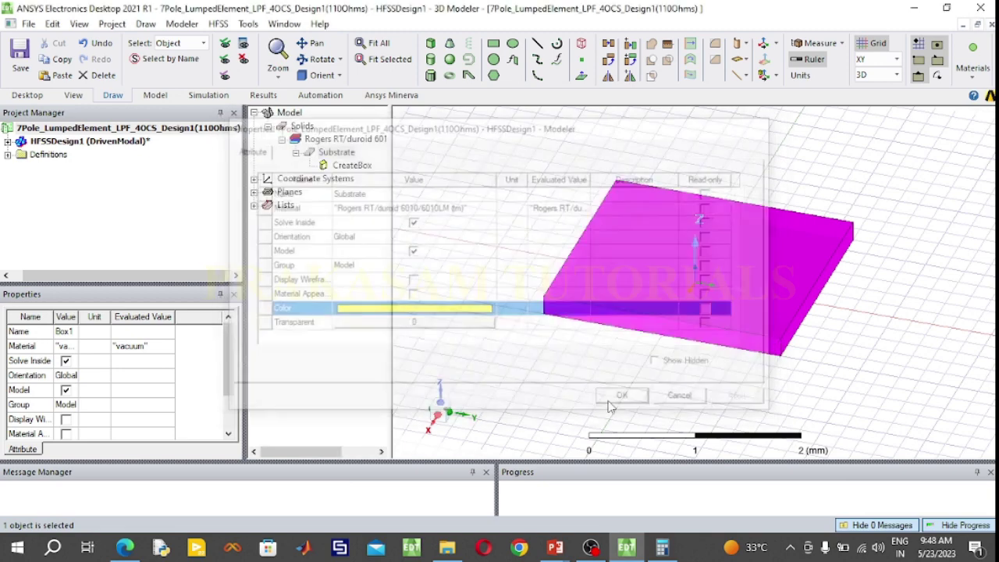
Set the substrate box's XSize to 81.73 mm, YSize to 60 mm and ZSize to -1.27 mm
double_click(351, 167)
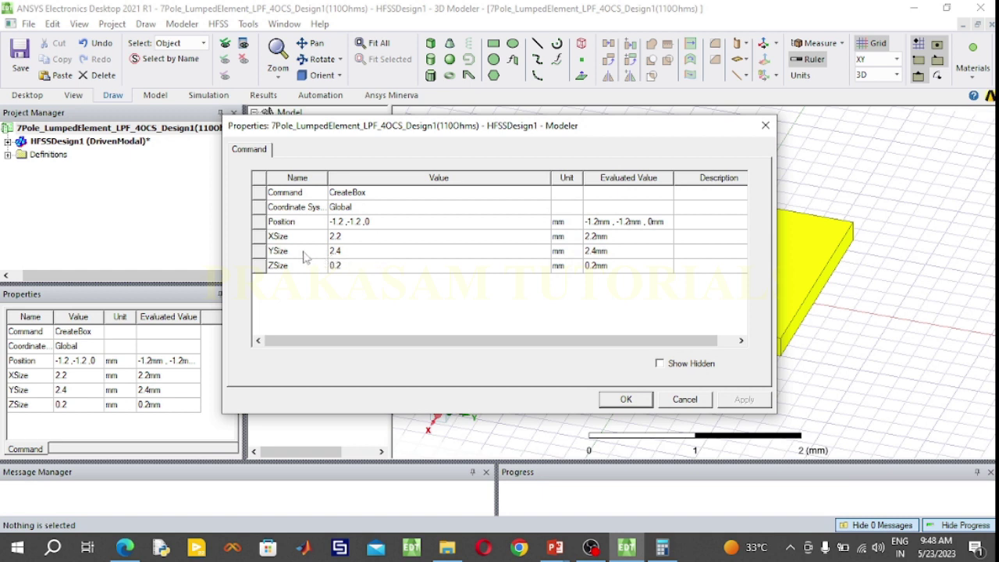
left_click(347, 236)
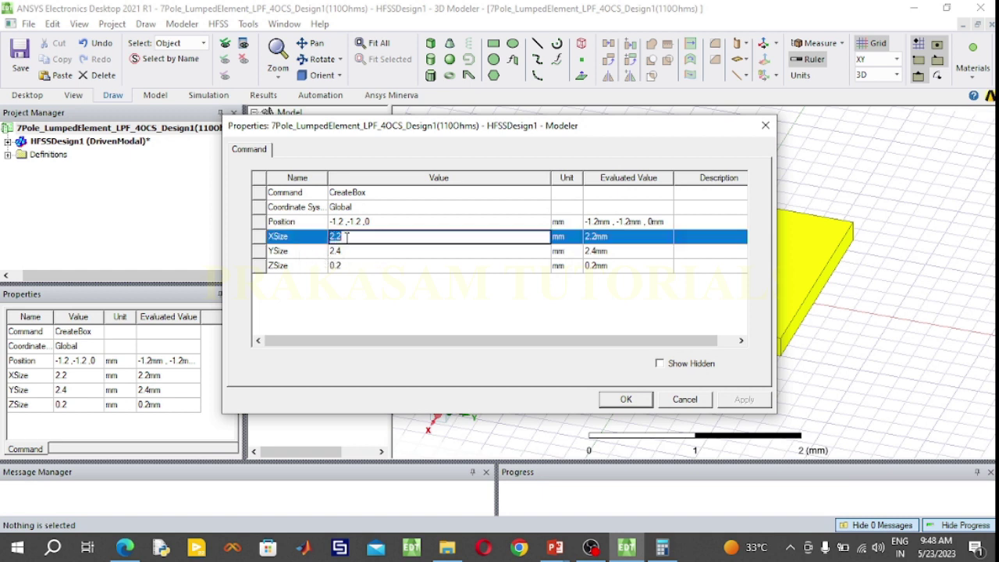
type("81.73")
left_click(351, 251)
type("60")
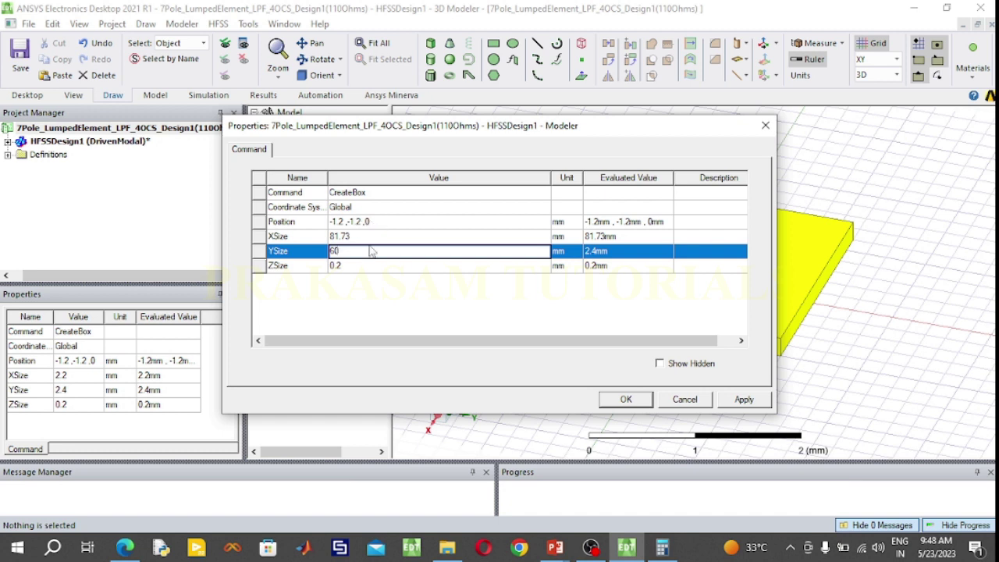
left_click(358, 267)
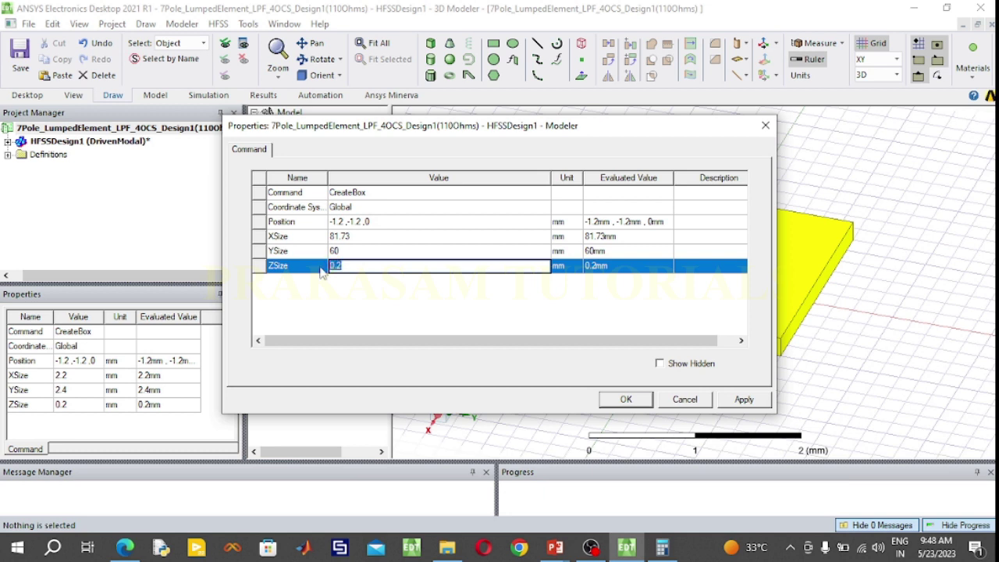
type("1.1")
key("BackSpace")
key("BackSpace")
key("BackSpace")
type("1.27")
Set the substrate box's position to -81.73/2, -60/2, 0 and fit the whole model in view
left_click(382, 222)
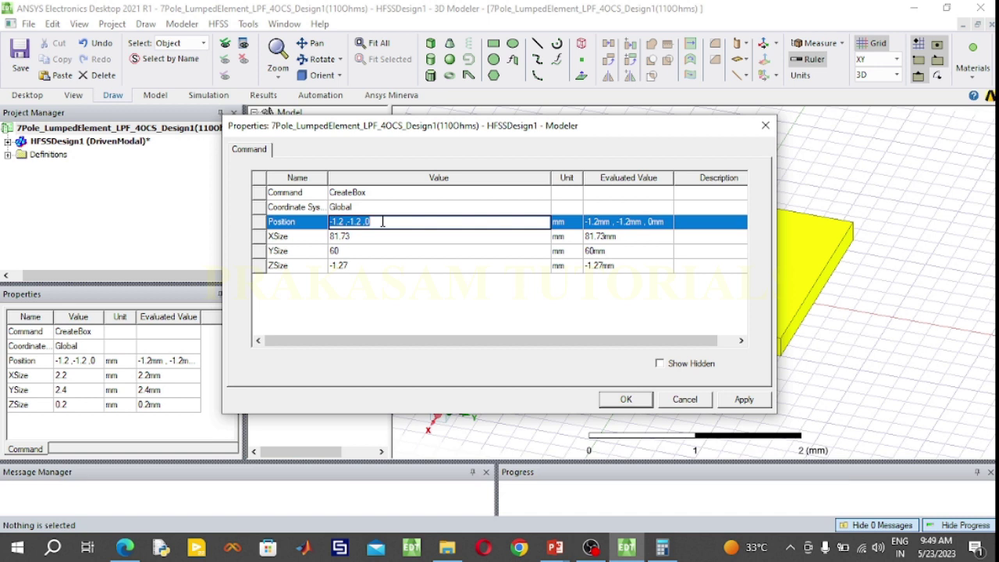
type("-81.73/2, -60/2, 0")
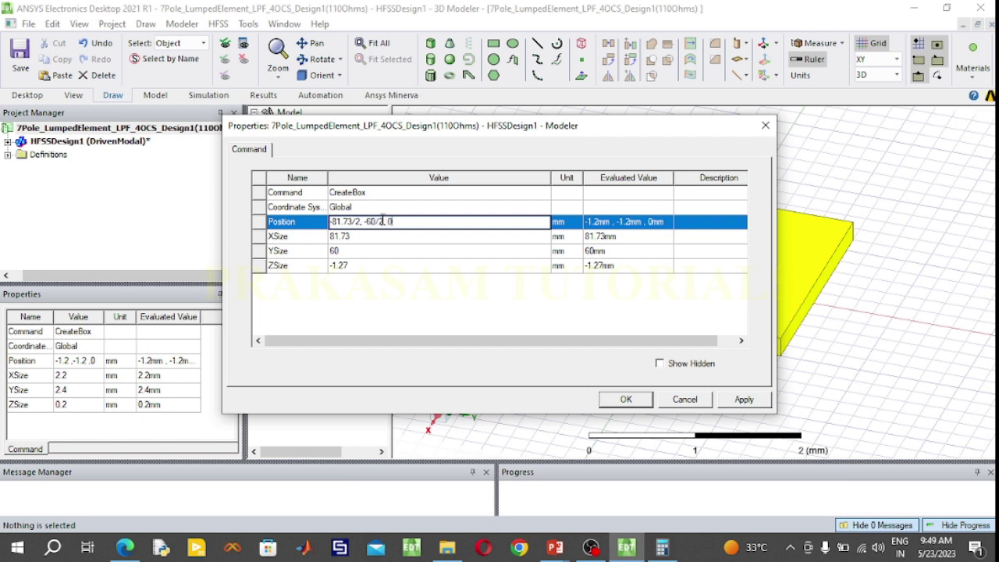
left_click(630, 399)
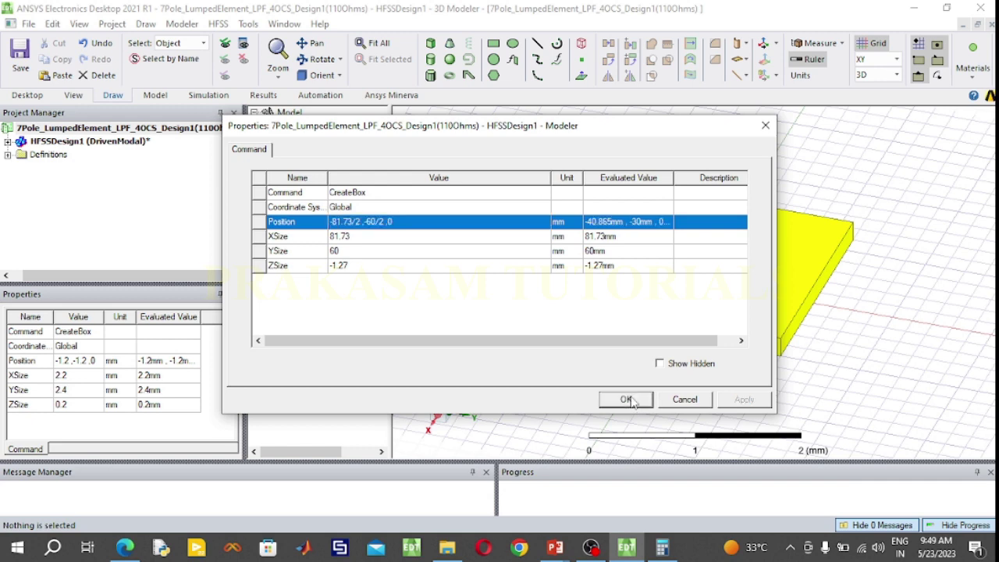
left_click(367, 44)
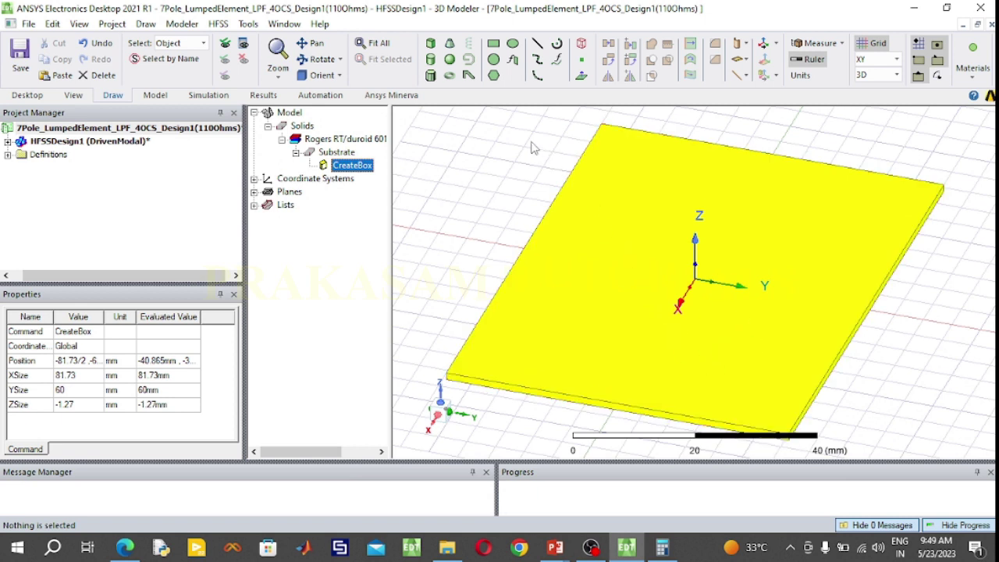
Draw a rectangle covering the substrate's entire top face, from one corner to the diagonally opposite corner
left_click(494, 44)
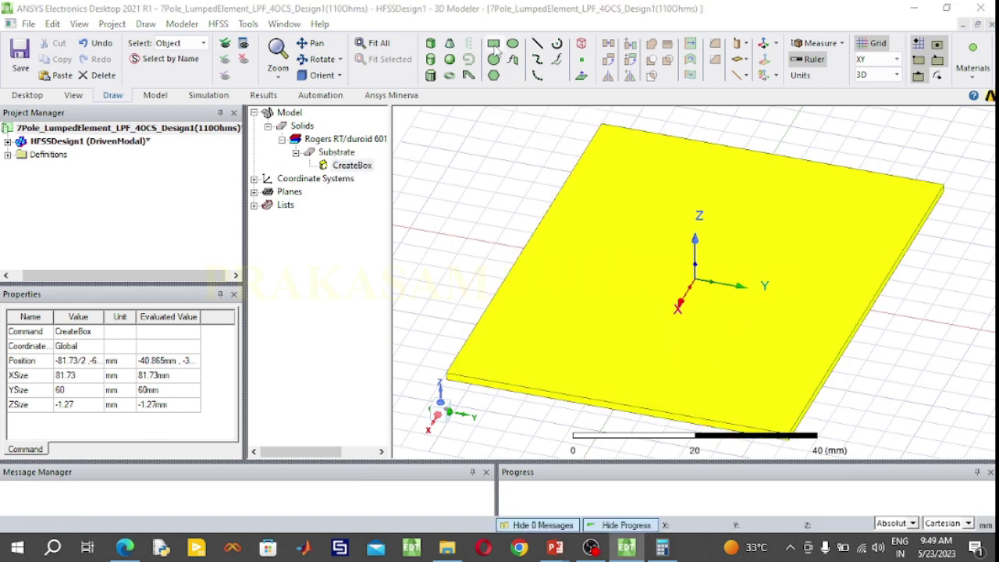
left_click(602, 125)
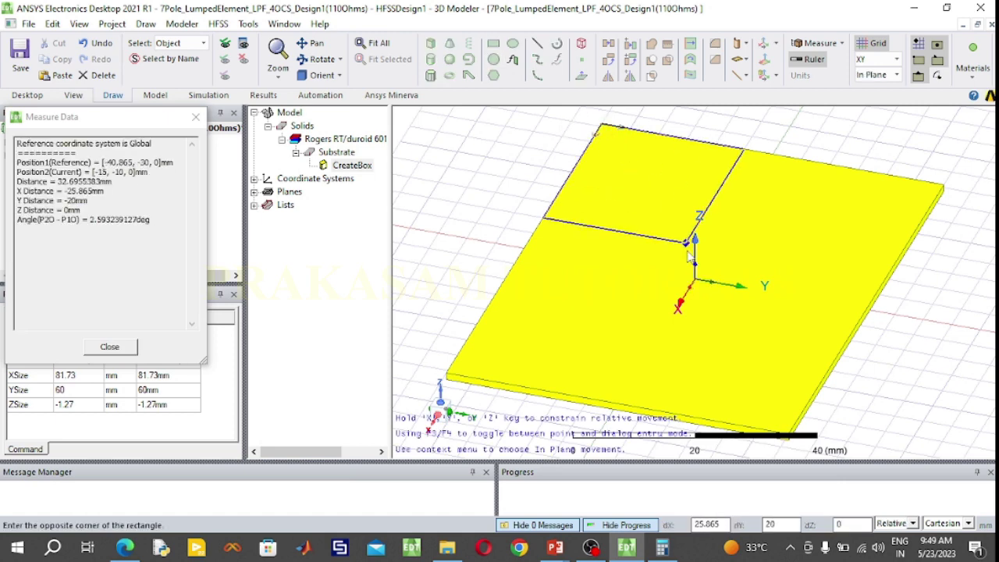
left_click(788, 433)
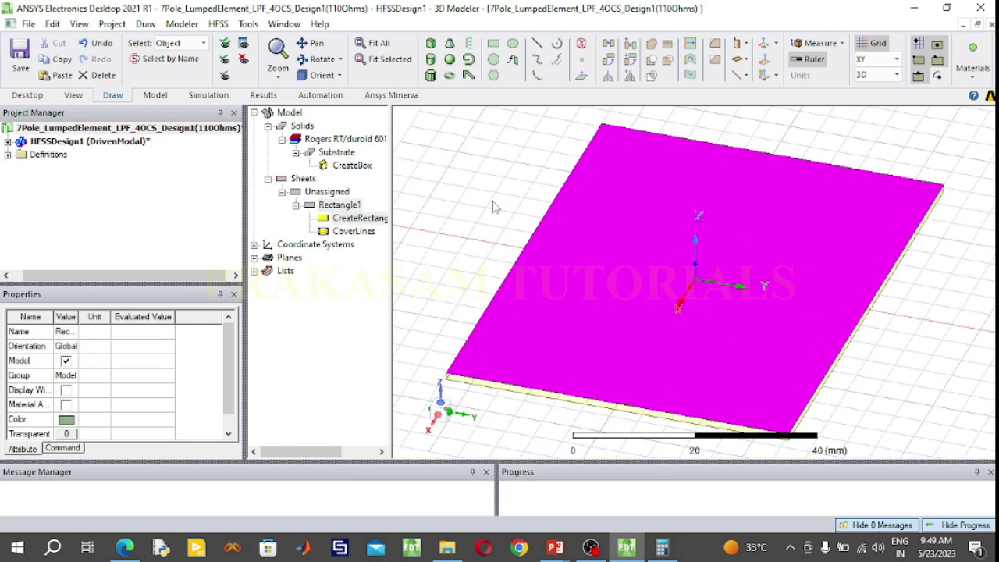
Rename the new rectangle as GND and set its color to red
double_click(343, 206)
left_click(392, 196)
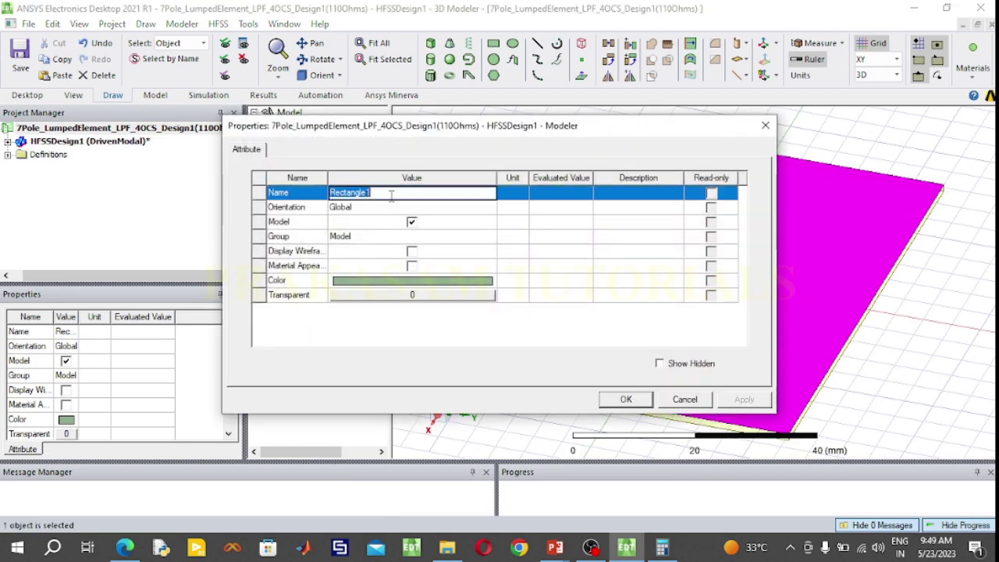
type("GND")
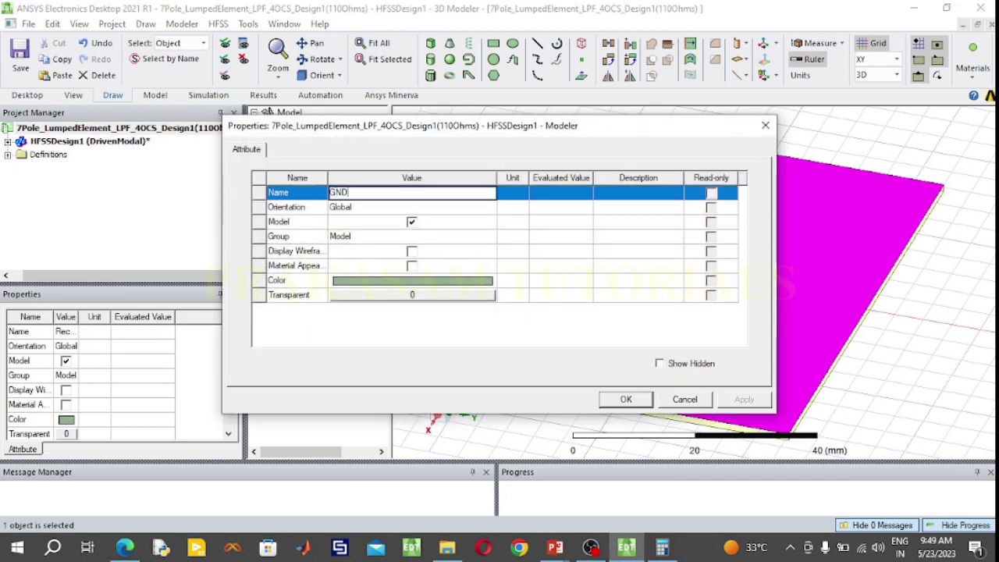
left_click(398, 279)
left_click(398, 279)
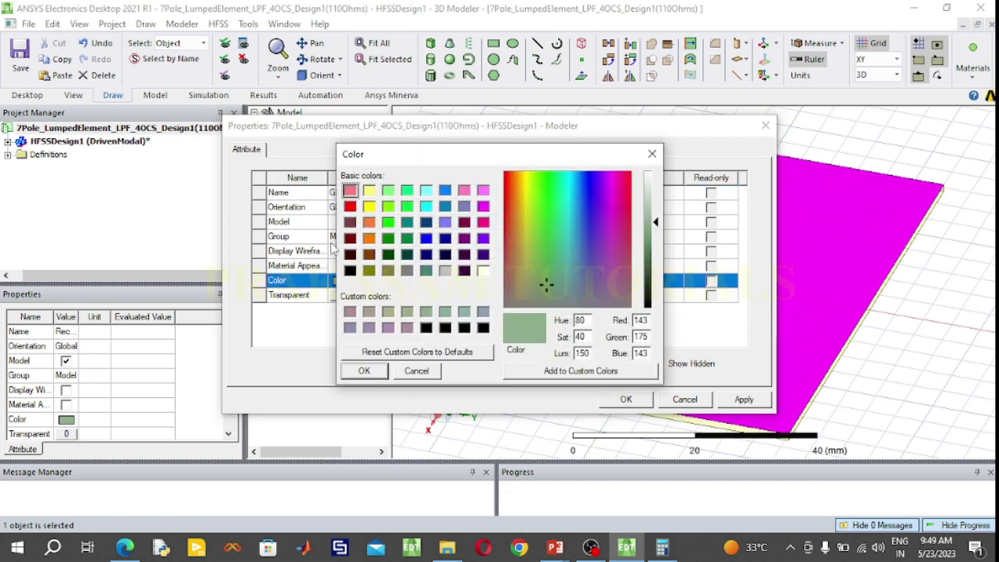
left_click(350, 207)
left_click(364, 371)
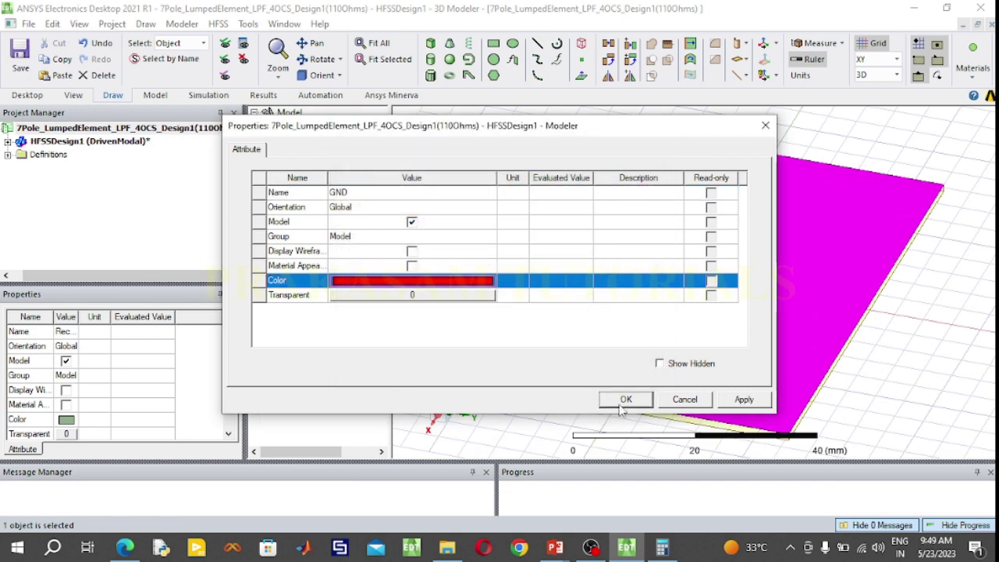
left_click(626, 398)
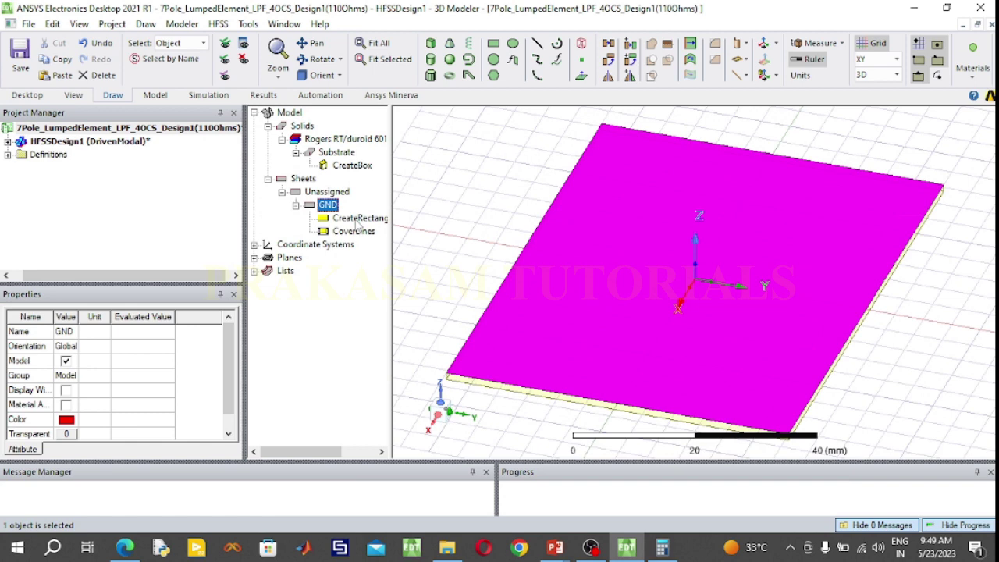
Move the GND rectangle to the substrate's underside by setting its position to -40.865, -30, -1.27 mm
double_click(357, 219)
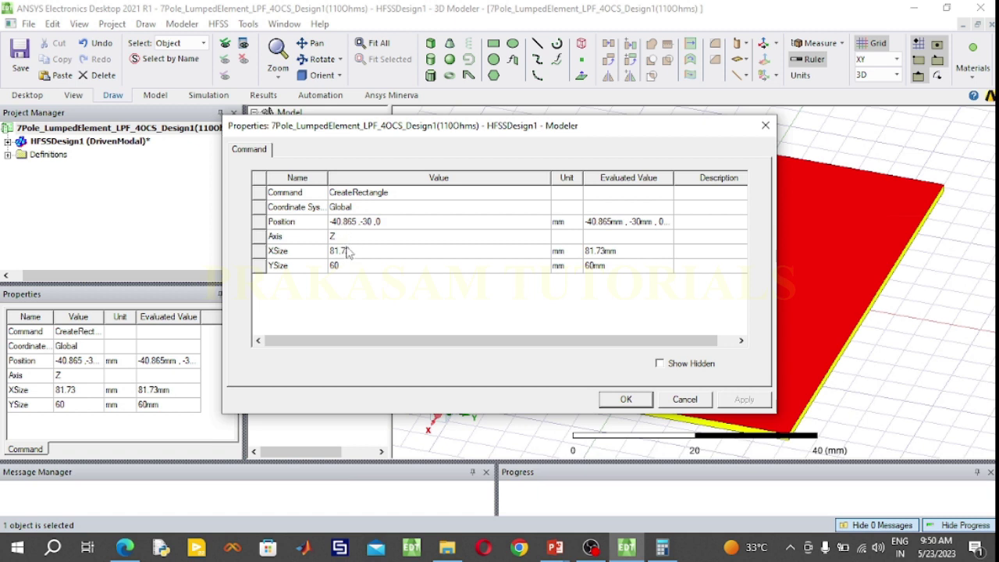
left_click(395, 221)
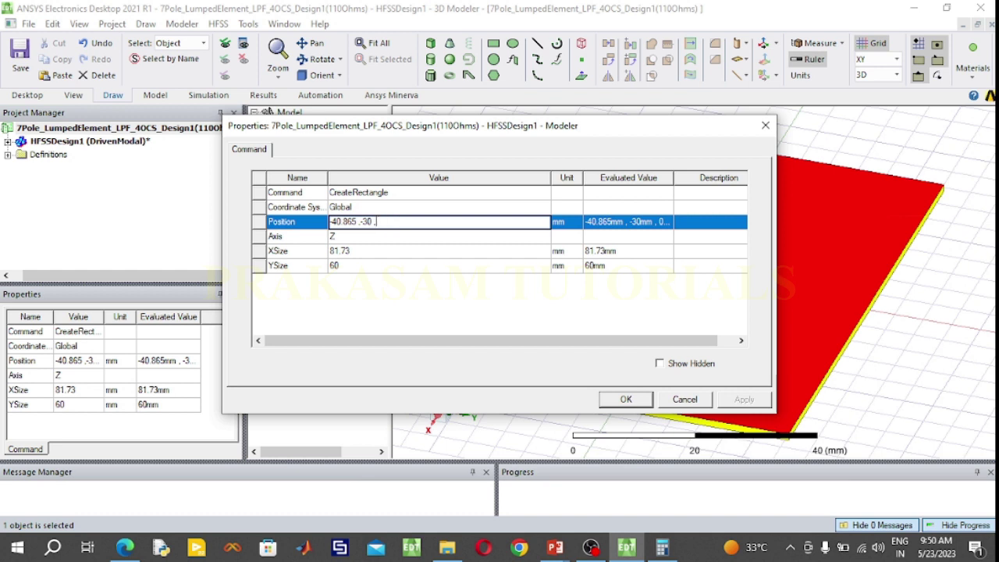
type("-1.27")
left_click(604, 402)
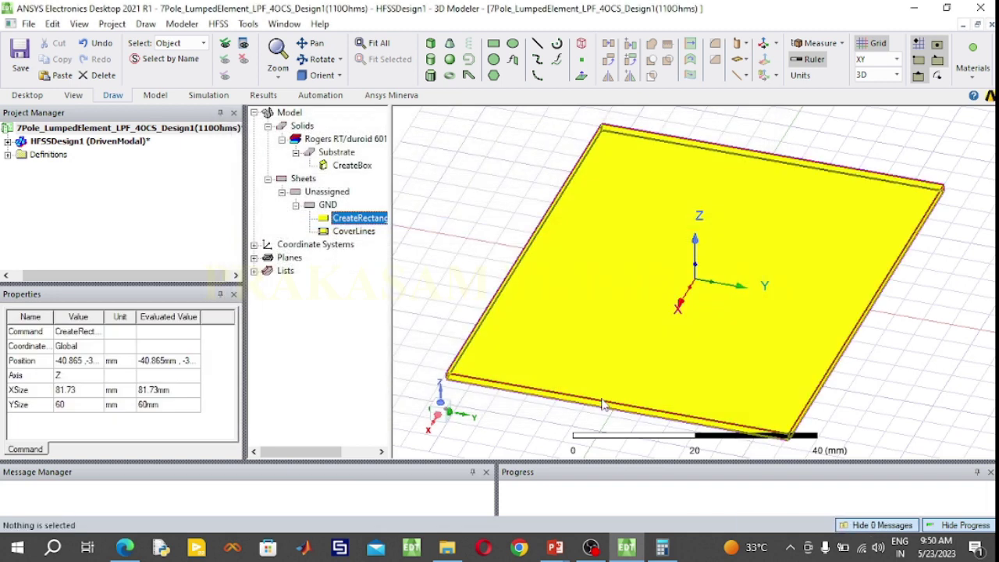
left_click(320, 59)
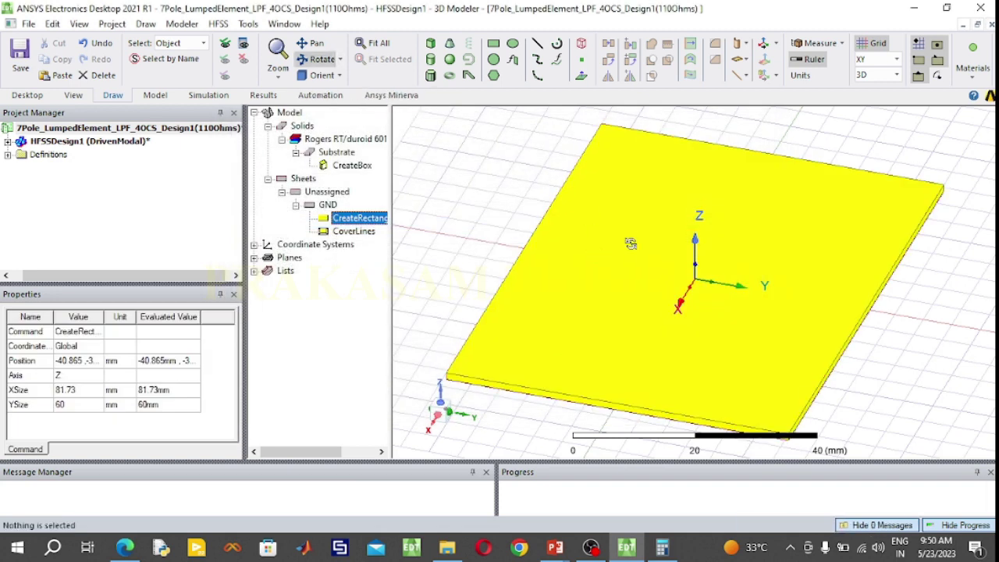
left_click_drag(668, 310, 625, 315)
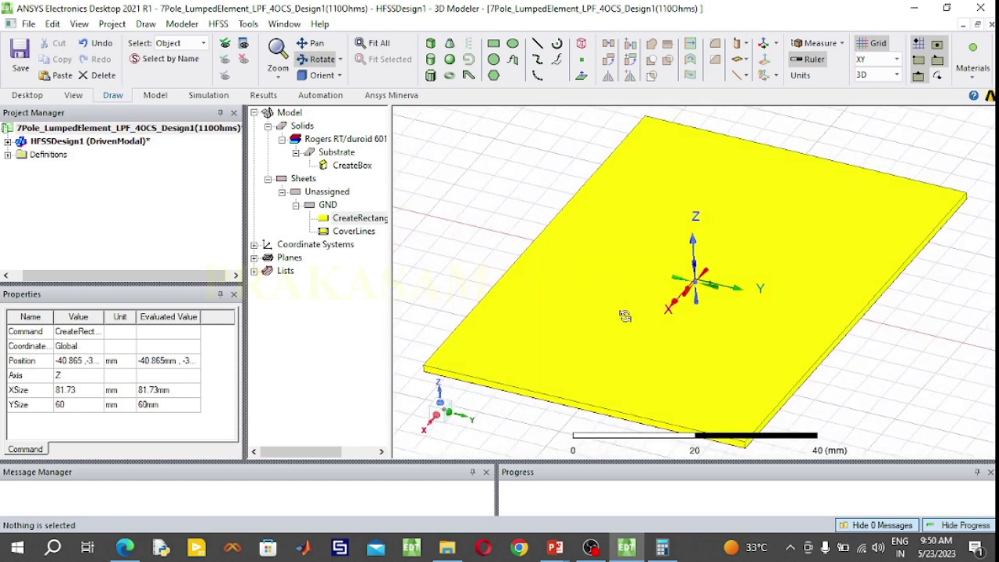
left_click(326, 62)
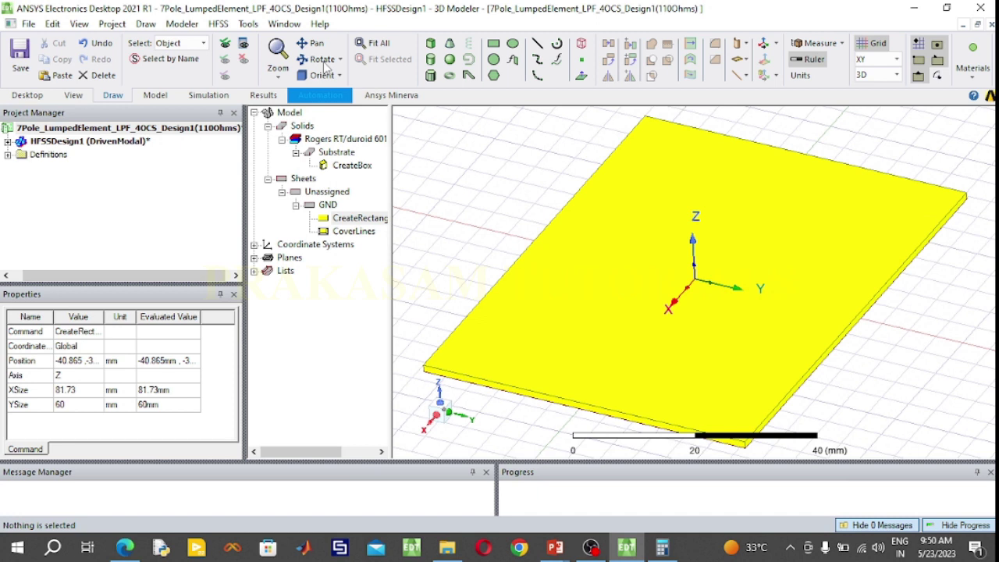
Switch to the PowerPoint slide, examine the microstrip realization of the seven-pole low pass filter, and return to the HFSS model
left_click(556, 549)
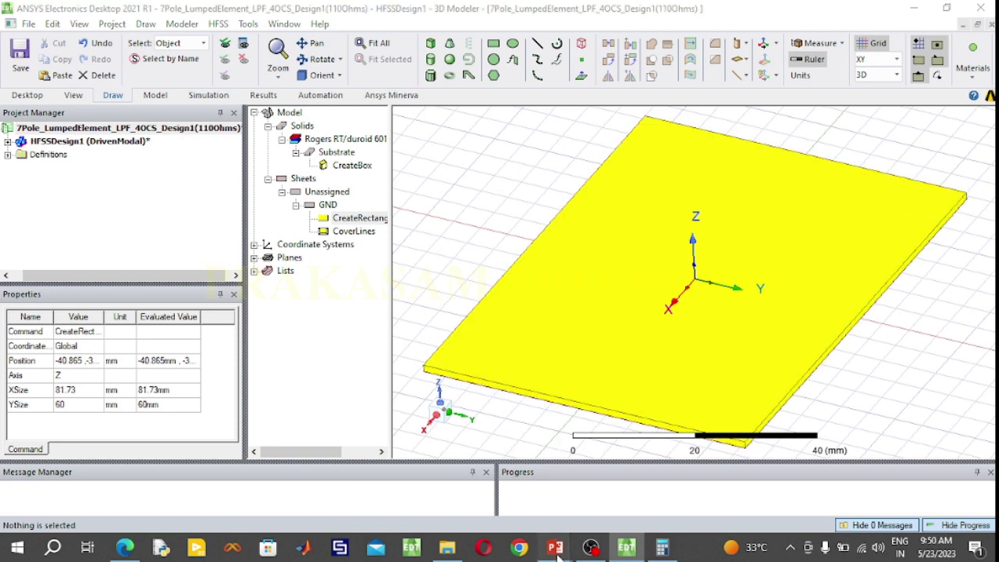
left_click(616, 484)
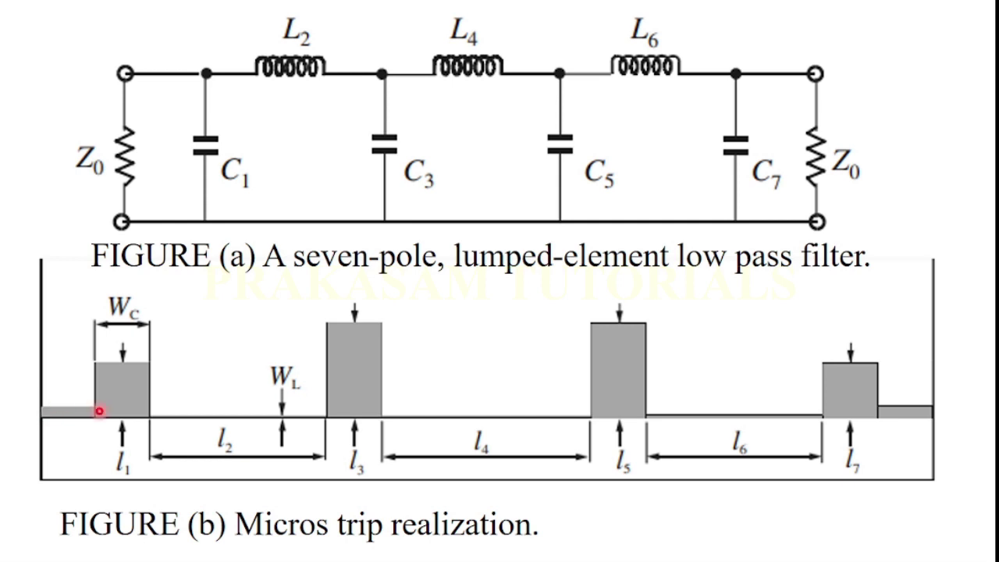
key("super")
left_click(635, 548)
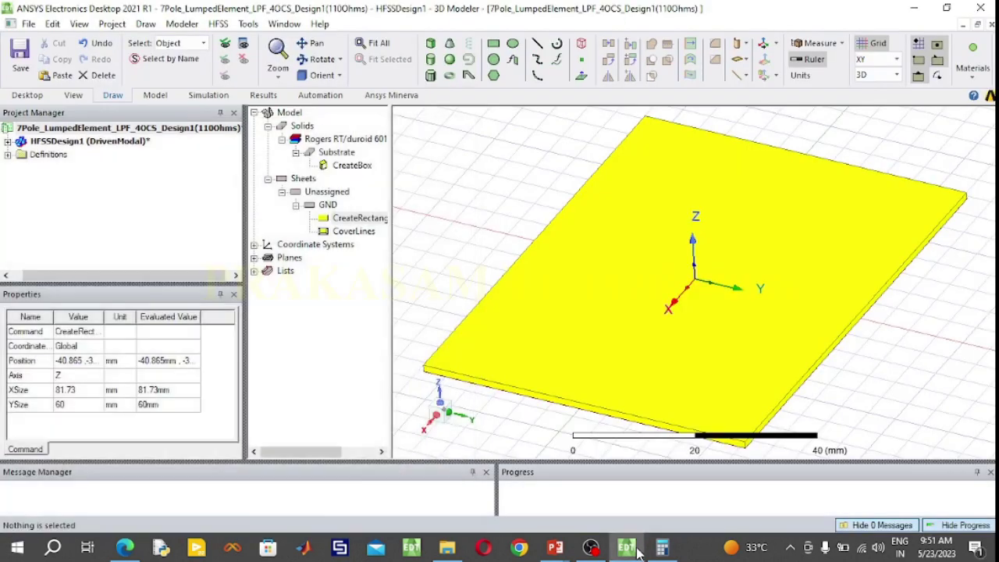
Draw a rectangle about 10 by 5 mm on the substrate's top face, near the middle of its positive-X edge
left_click(493, 43)
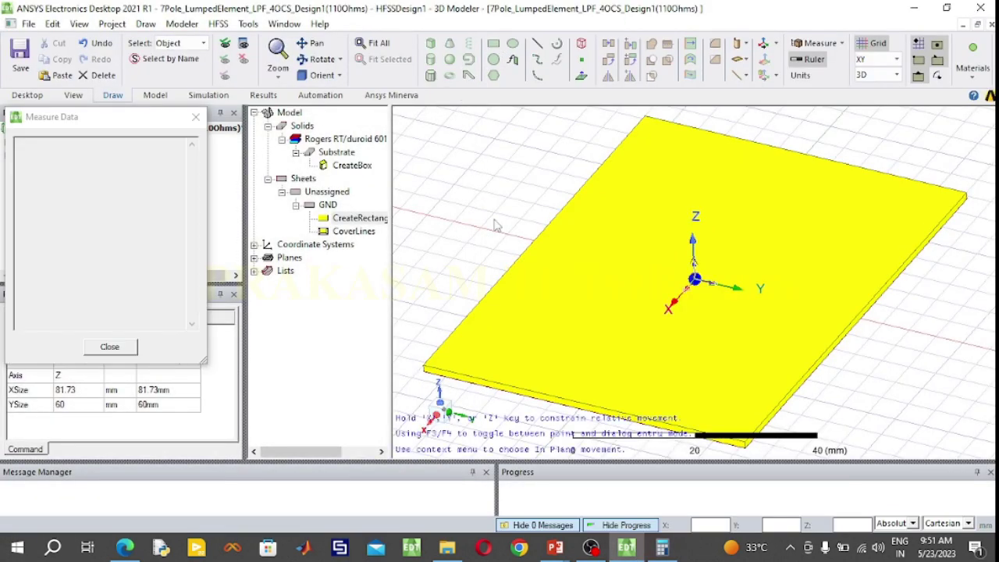
left_click(568, 399)
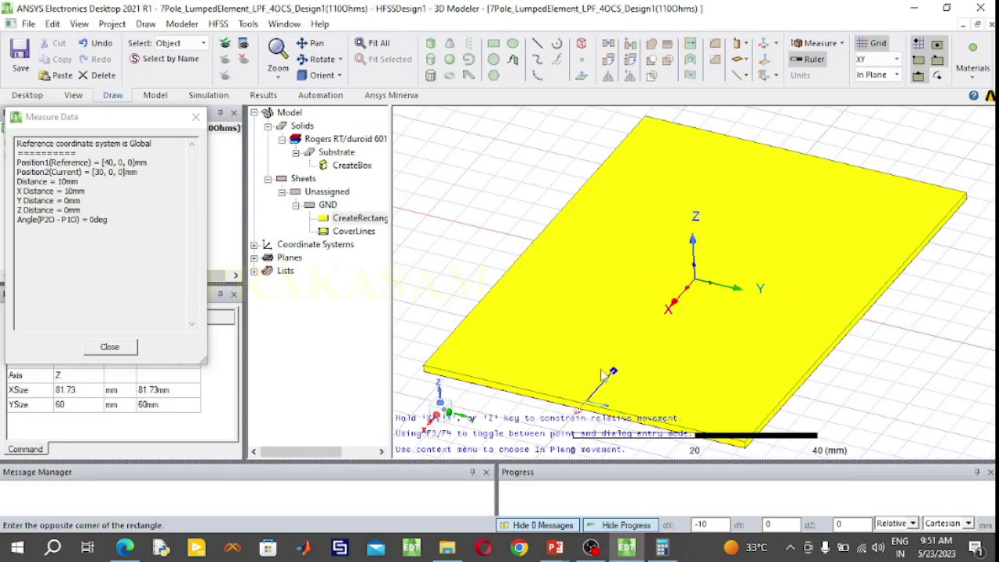
left_click(606, 365)
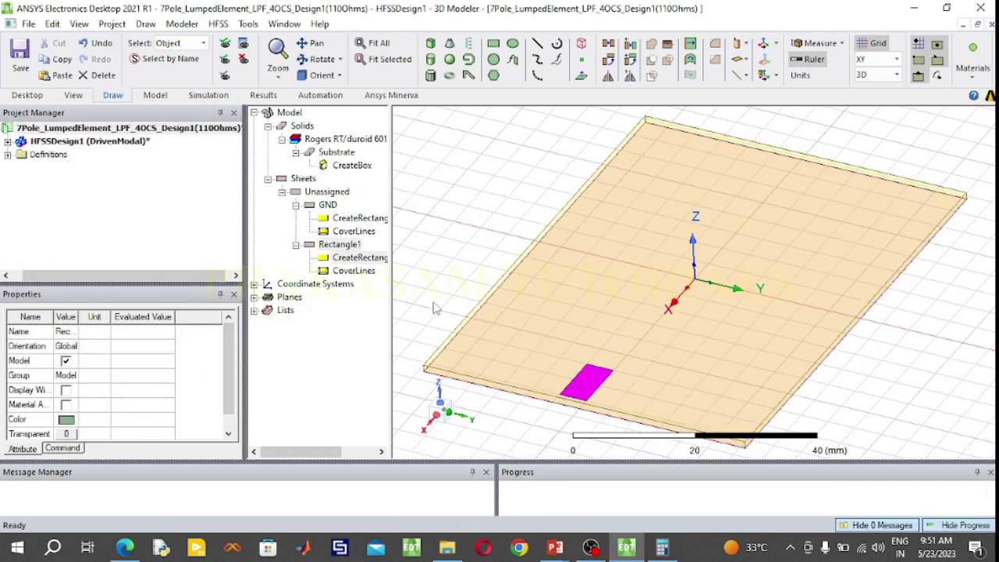
Rename the new rectangle as 50OhmTL and set its color to blue
double_click(341, 245)
double_click(366, 193)
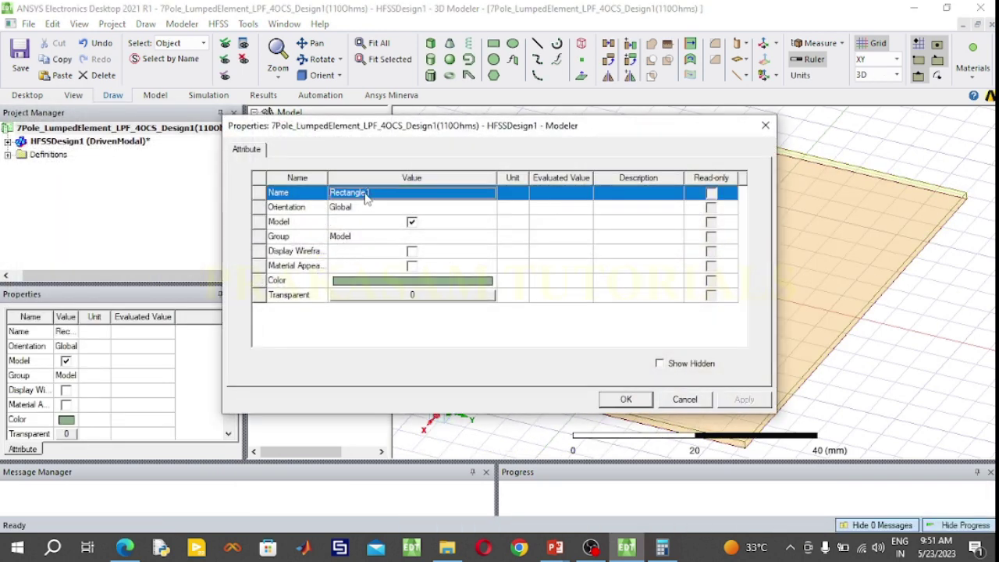
type("S0O")
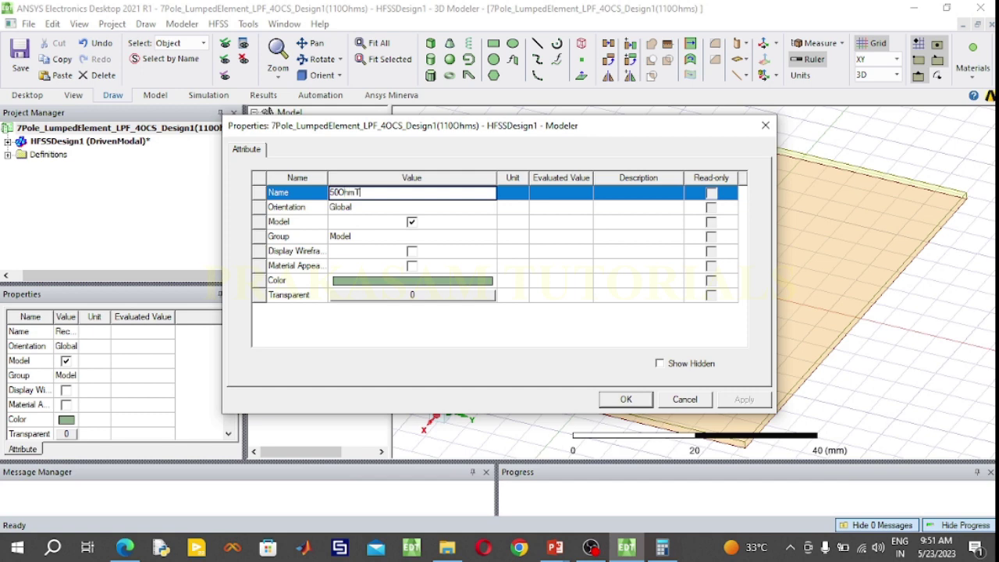
left_click(402, 281)
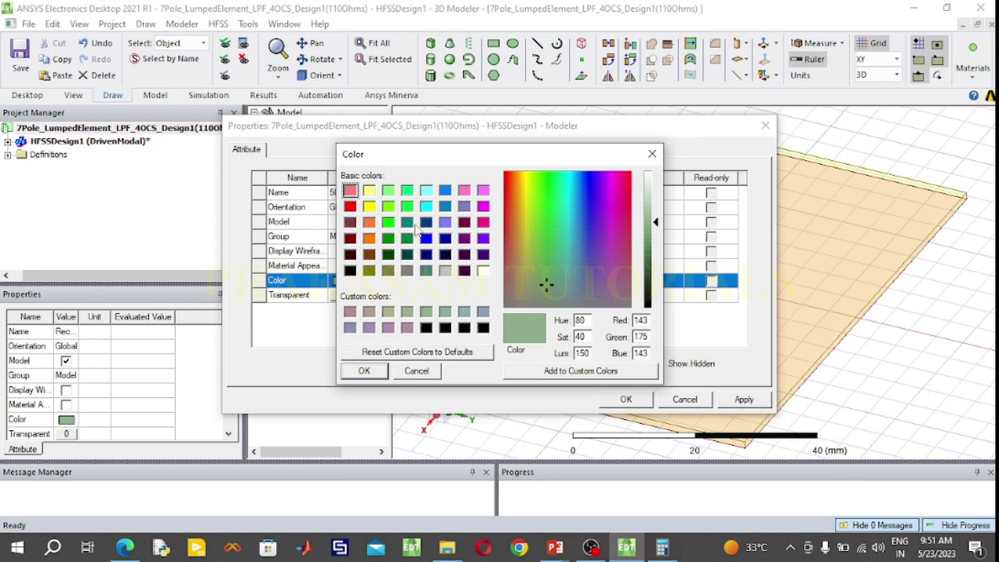
left_click(427, 240)
left_click(380, 373)
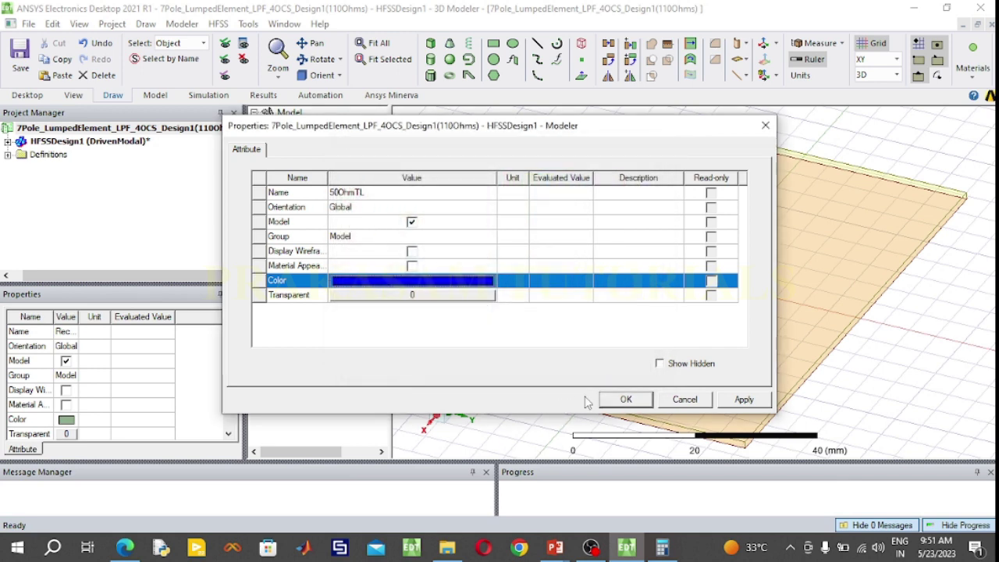
left_click(626, 399)
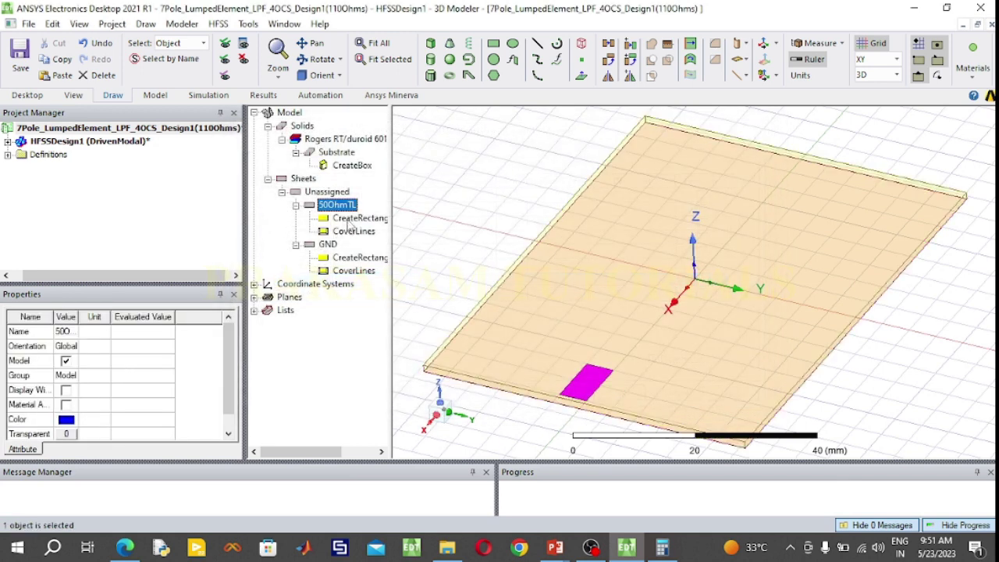
Set the 50OhmTL rectangle's Y size to 1.1 mm and its position to 40.865, -1.1/2, 0 mm
double_click(351, 220)
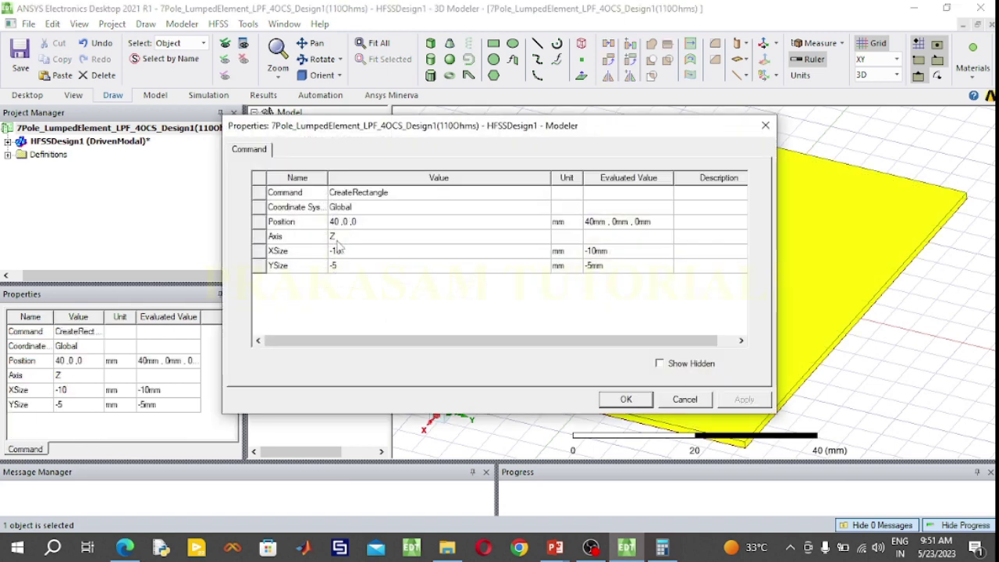
left_click(351, 251)
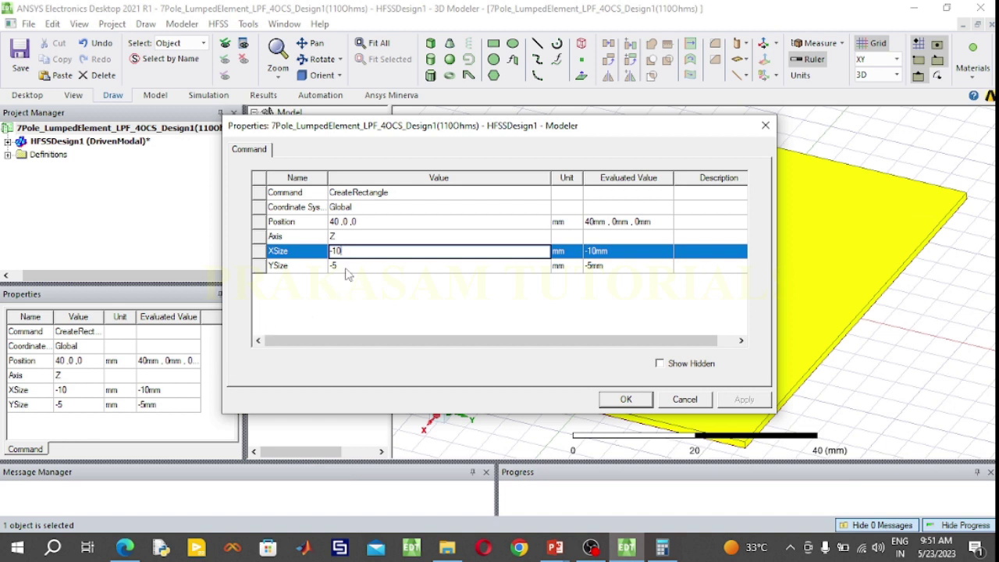
left_click(346, 266)
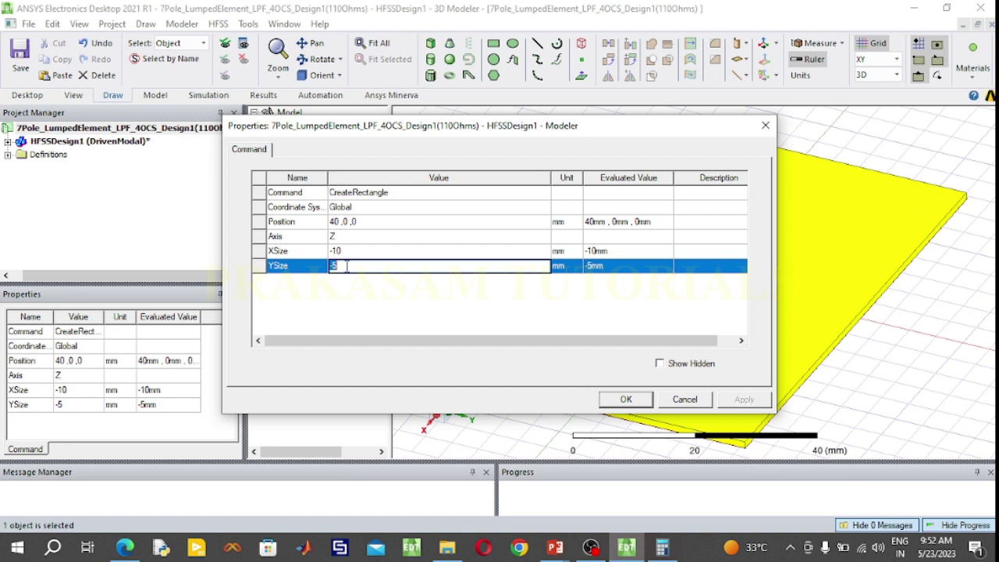
key("BackSpace")
type("1.1")
left_click(359, 222)
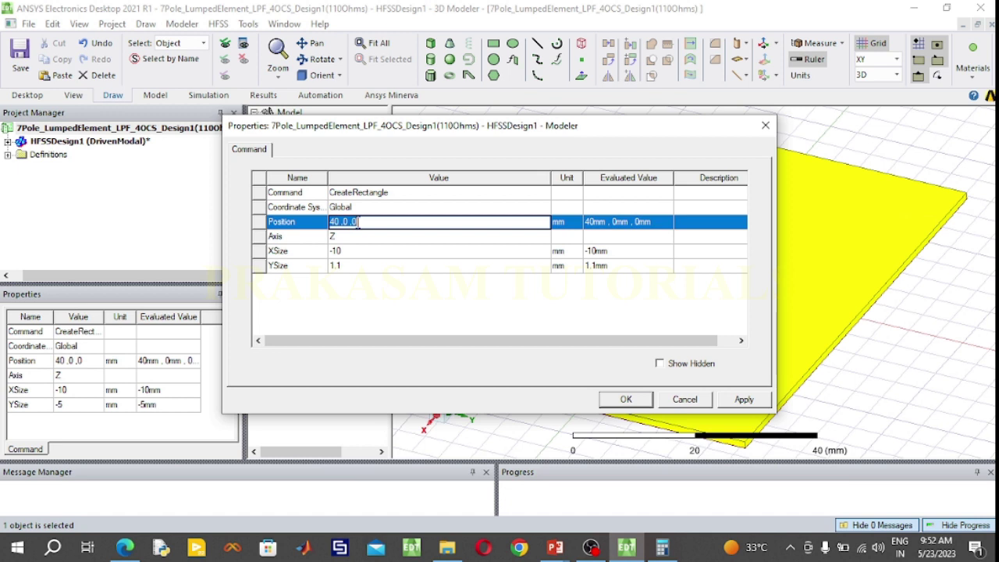
type("40,865,")
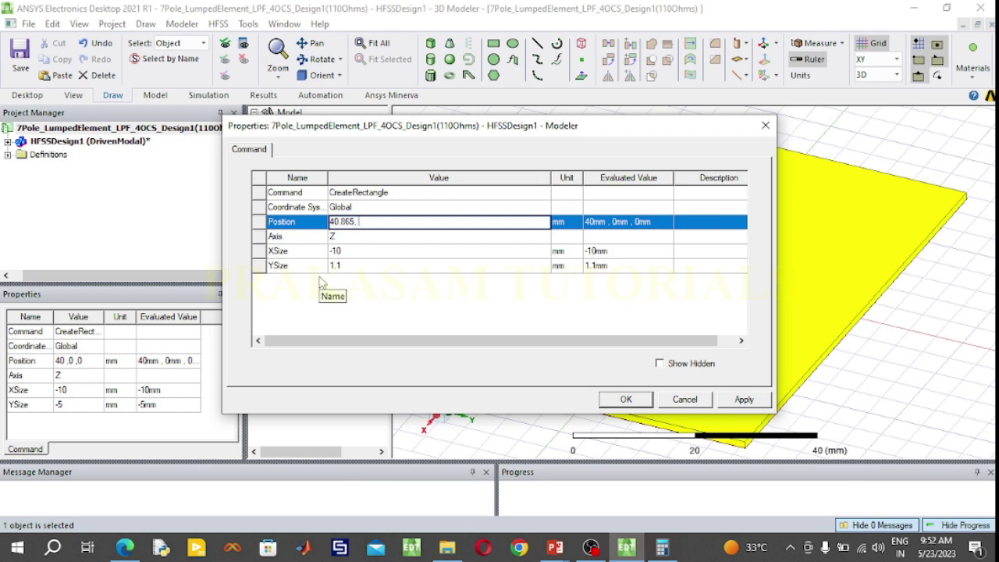
type("-1.1/2")
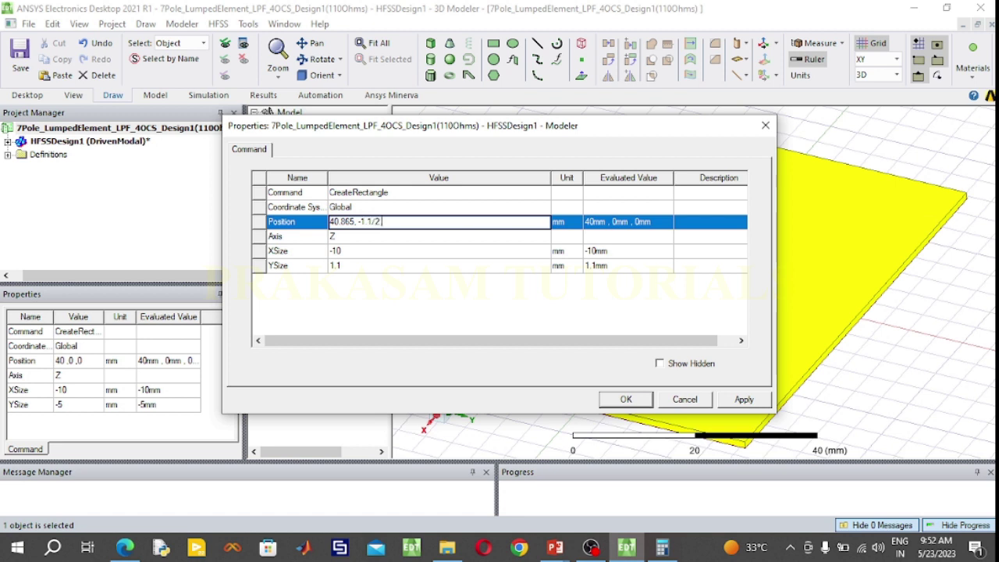
type(", 0")
left_click(608, 401)
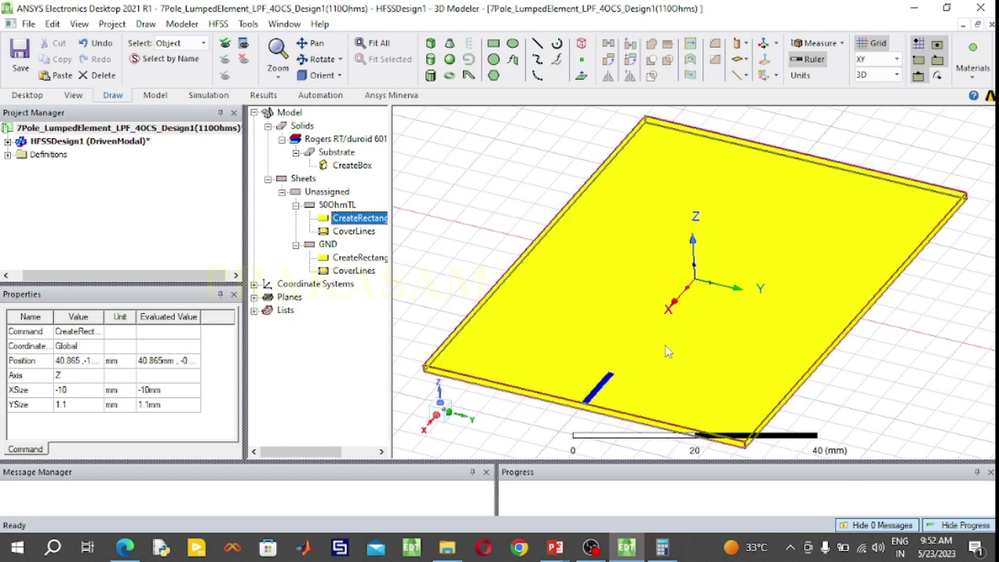
Duplicate the 50OhmTL sheet by copying and pasting it in place
left_click(492, 230)
left_click(343, 205)
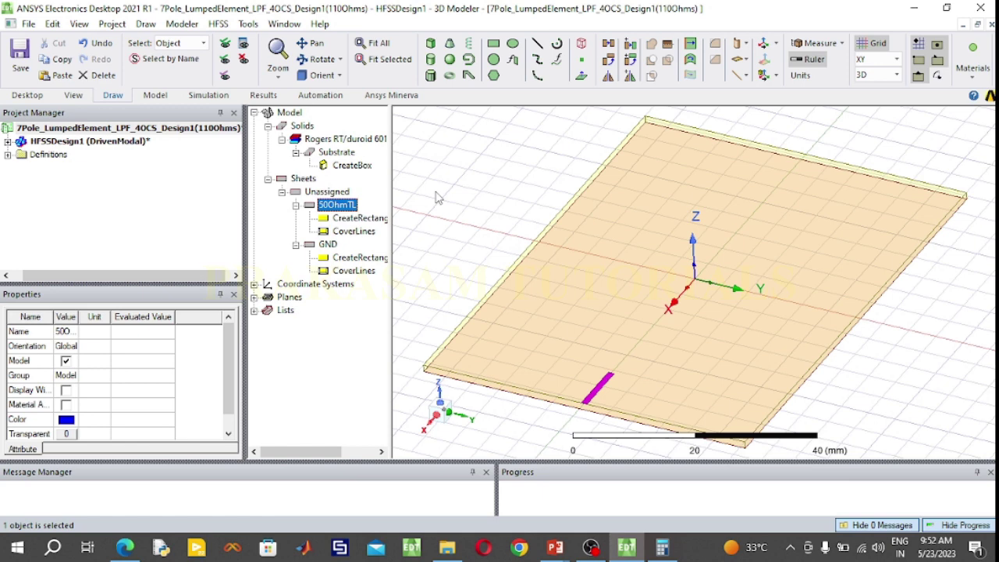
key("ctrl+c")
key("ctrl+v")
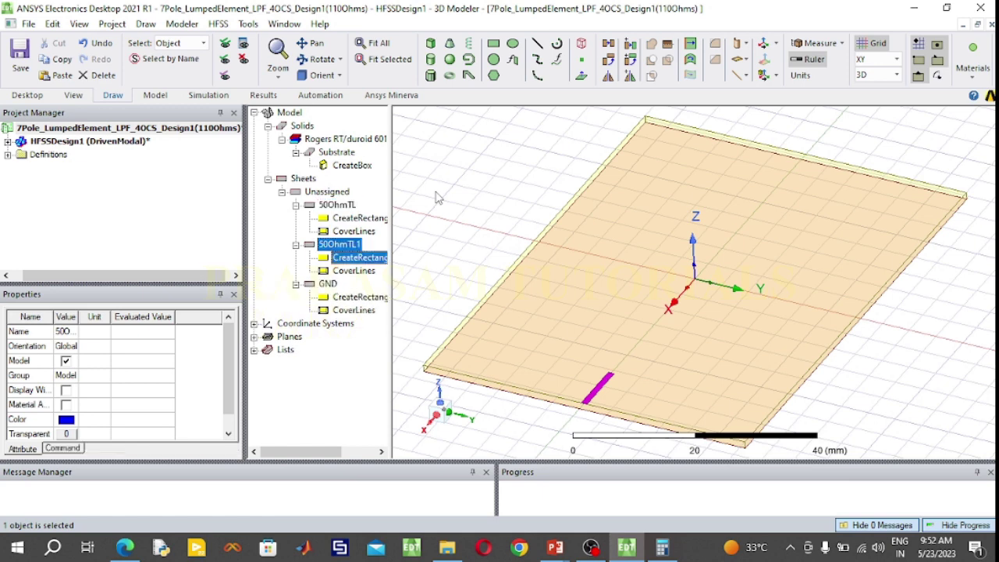
left_click(438, 199)
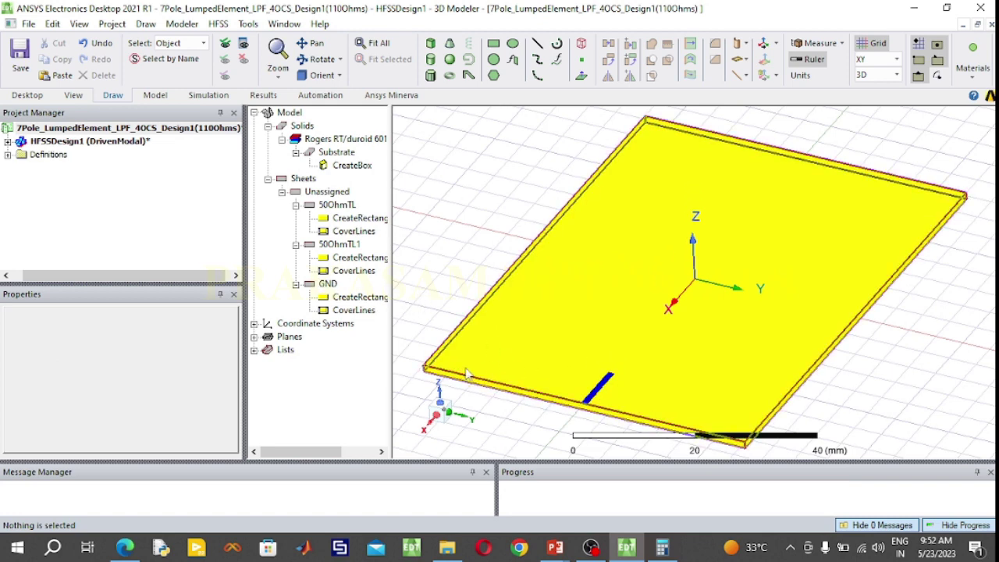
Move the copied 50-ohm line to the opposite substrate edge with position -40.865, -1.1/2, 0 and an X size of 10 mm
double_click(355, 261)
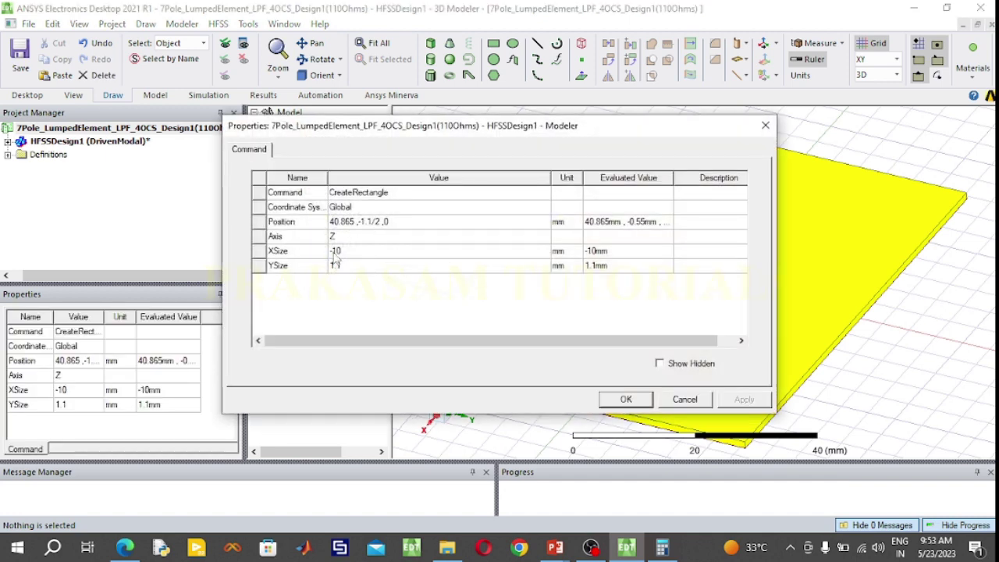
left_click(333, 224)
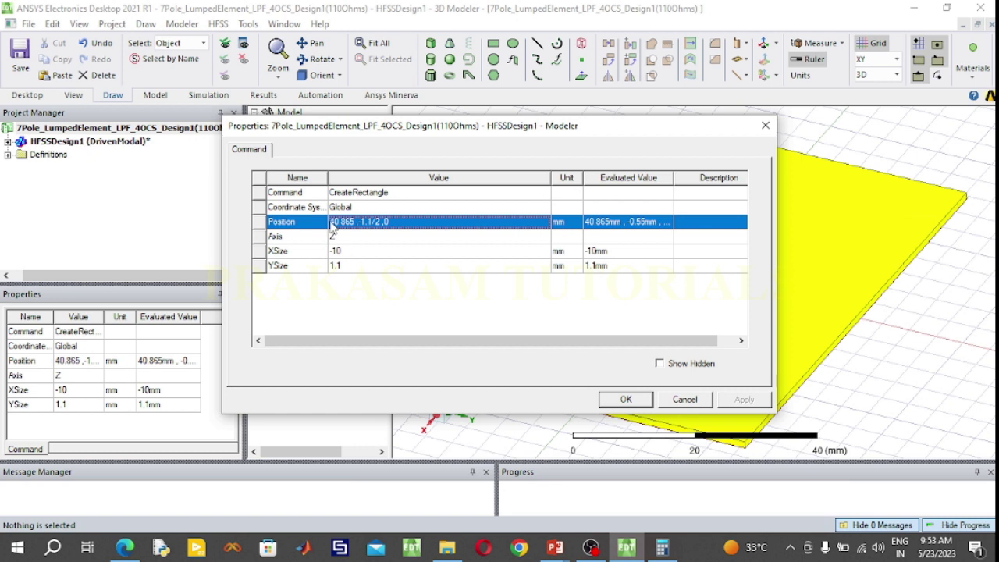
left_click(333, 224)
left_click(333, 224)
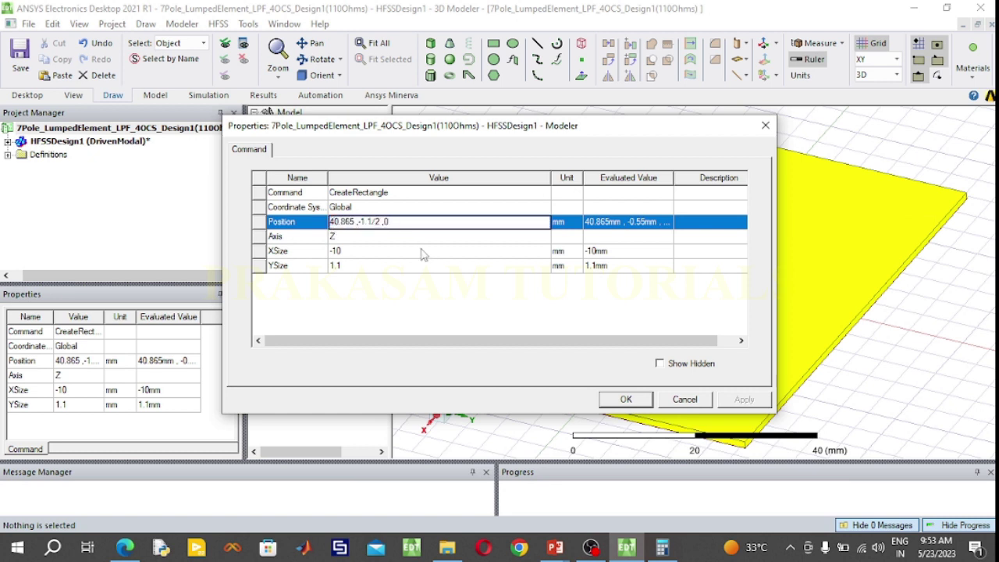
type("-")
left_click(334, 251)
key("Delete")
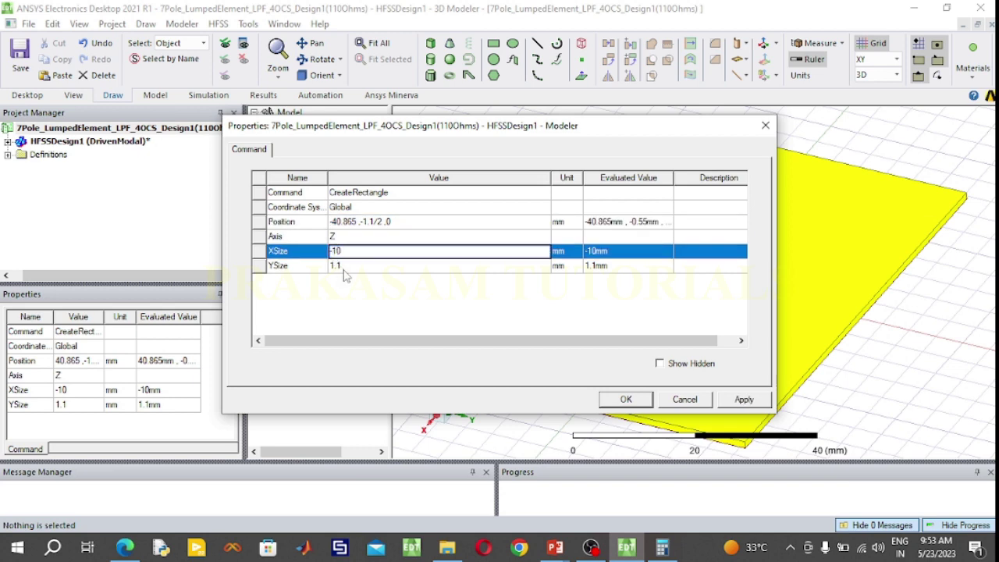
left_click(625, 400)
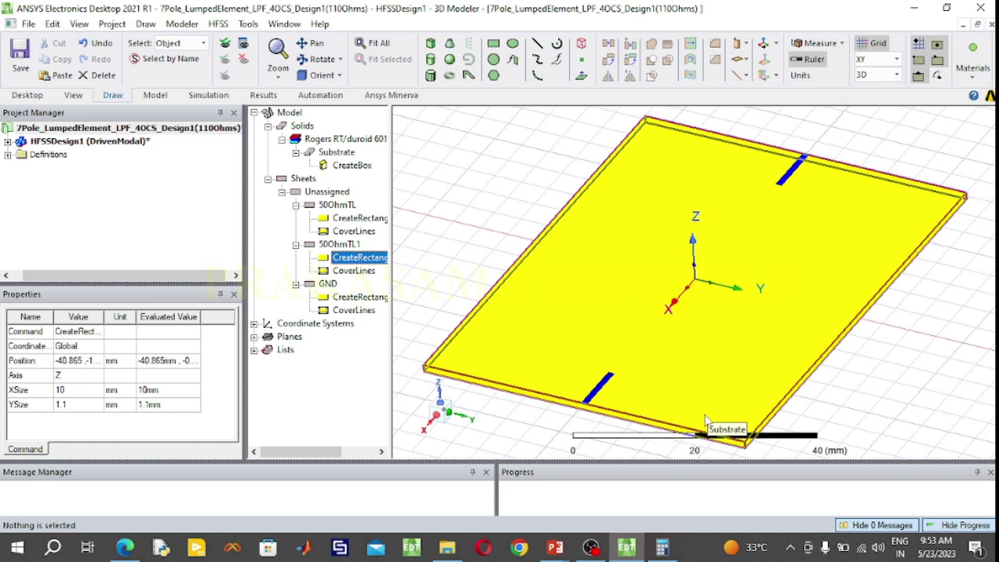
Switch to the PowerPoint slides, examine the filter layout, response plot and microstrip dimension table, and return to the HFSS model
left_click(555, 547)
left_click(584, 509)
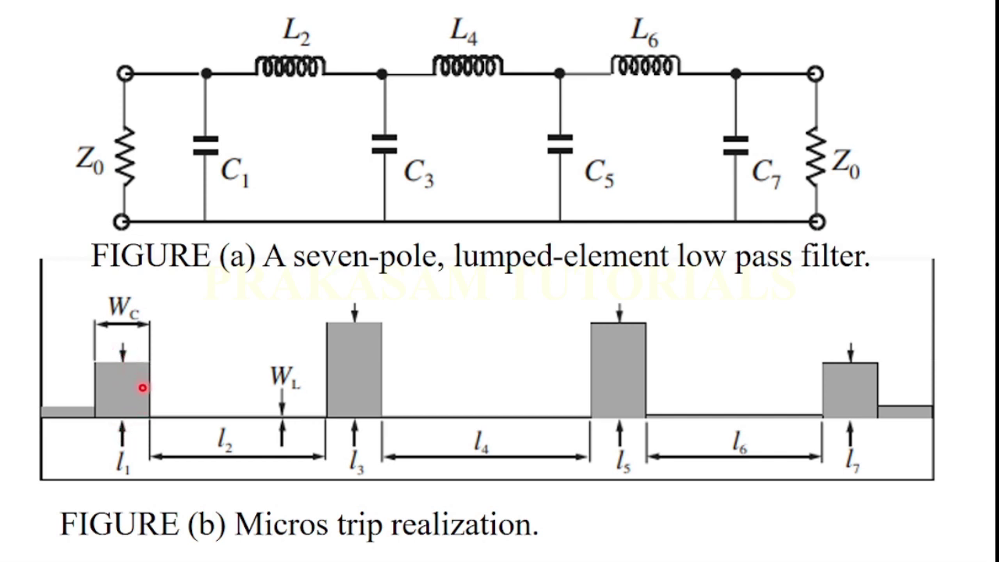
key("Right")
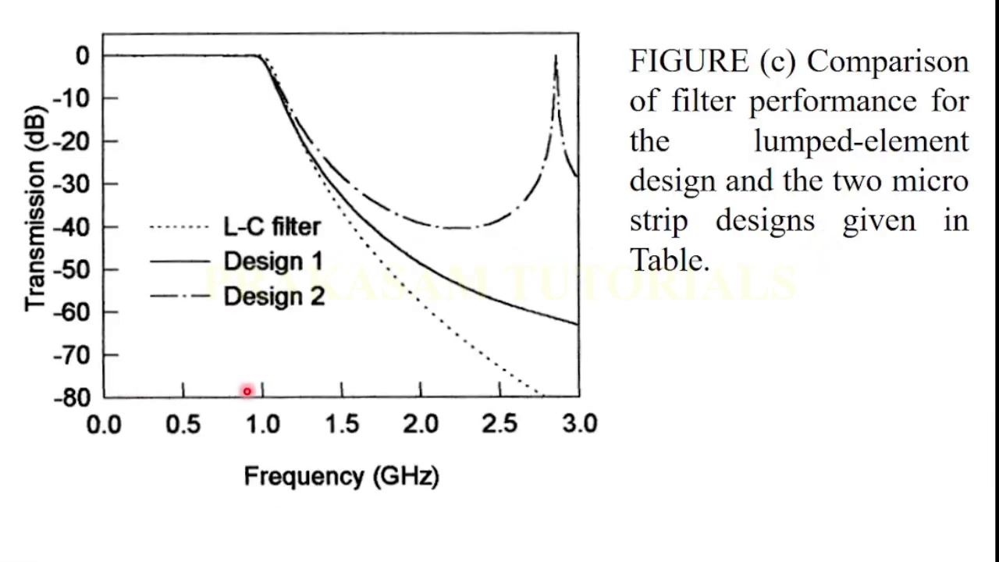
key("Right")
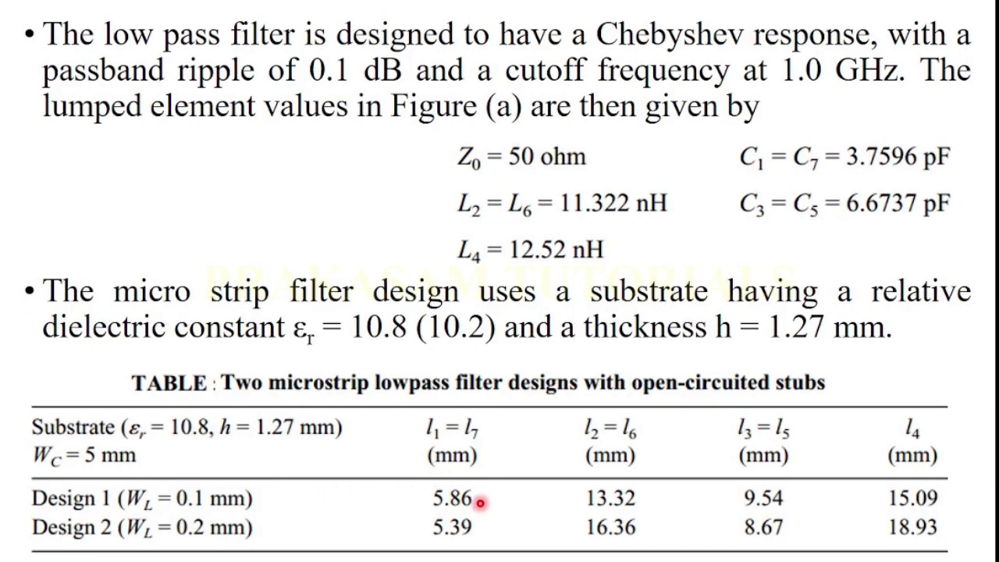
key("Right")
key("Left")
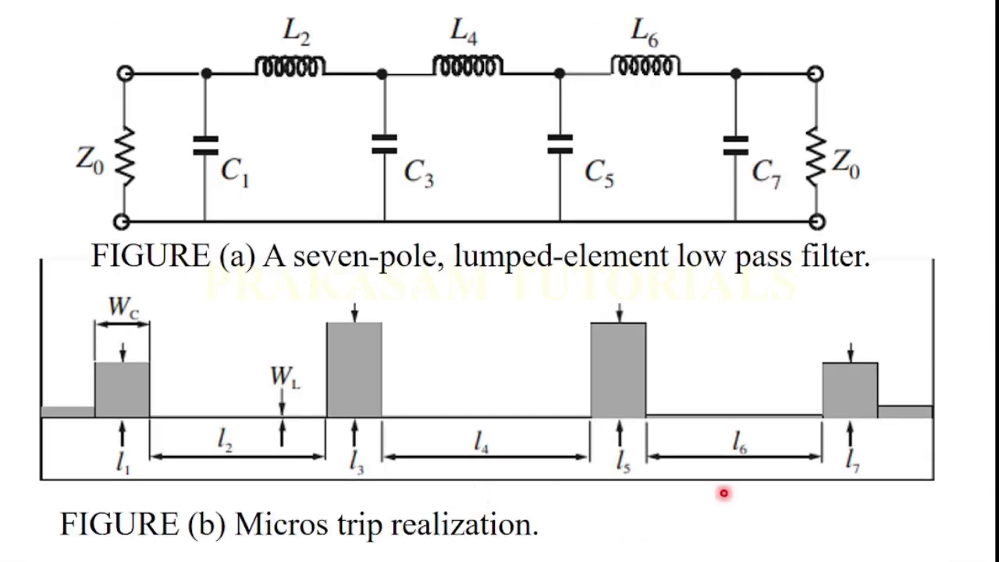
key("super")
left_click(627, 547)
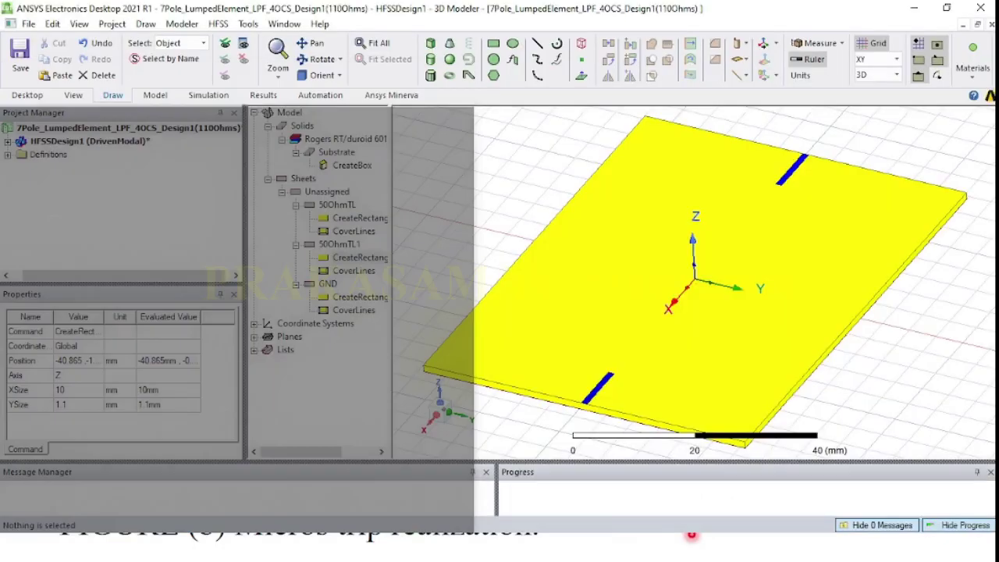
Draw a rectangle about 5.9 by 10.6 mm on the substrate, adjoining the inner end of the 50OhmTL line
left_click(496, 45)
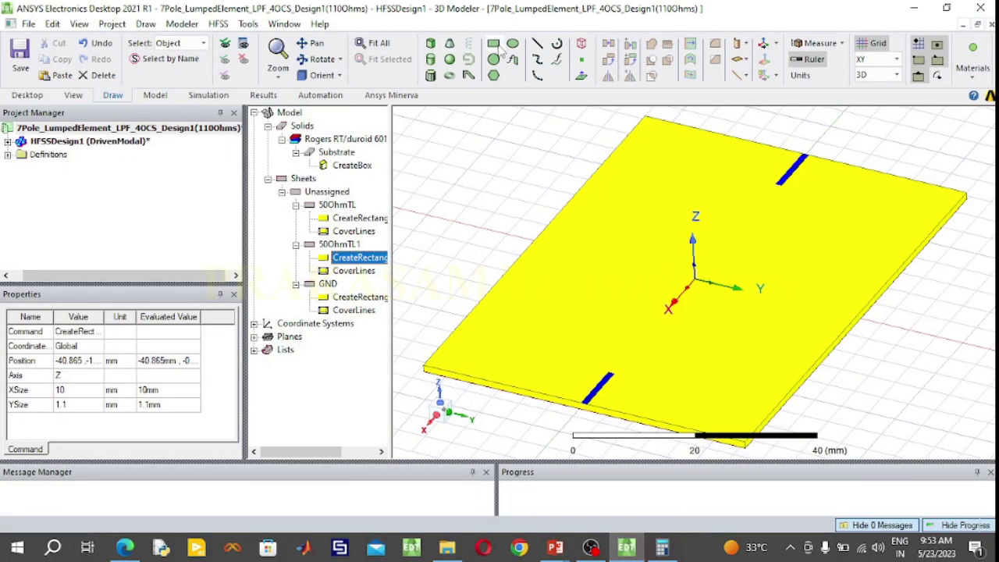
left_click(581, 346)
left_click(630, 381)
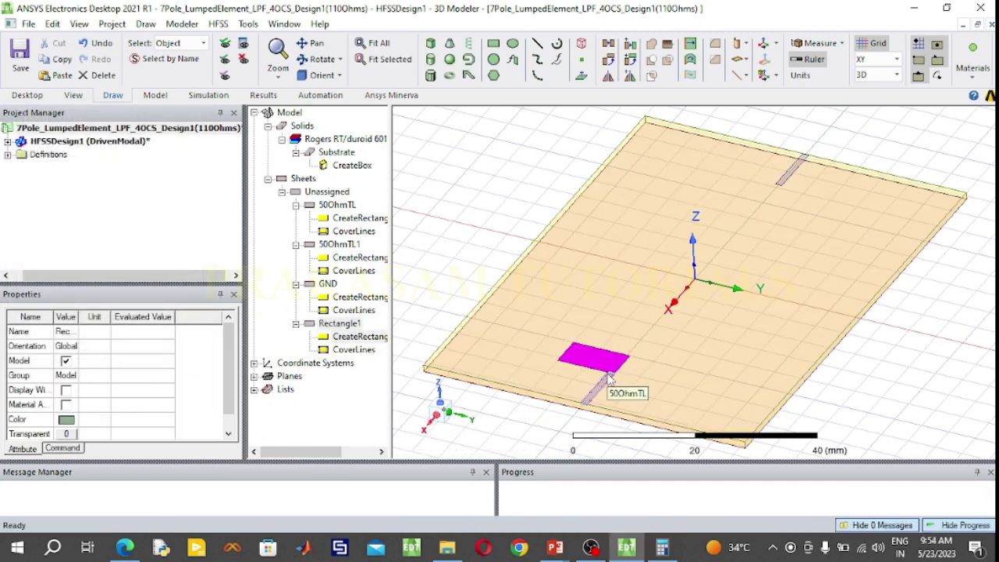
Open the new rectangle's name for editing, and switch to the PowerPoint slide to examine the microstrip realization
double_click(347, 328)
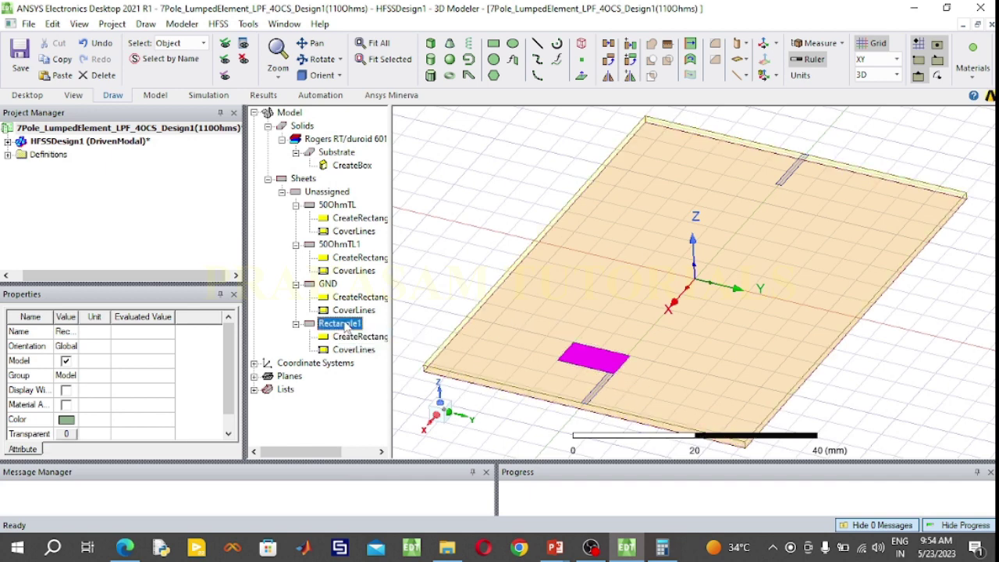
left_click(368, 193)
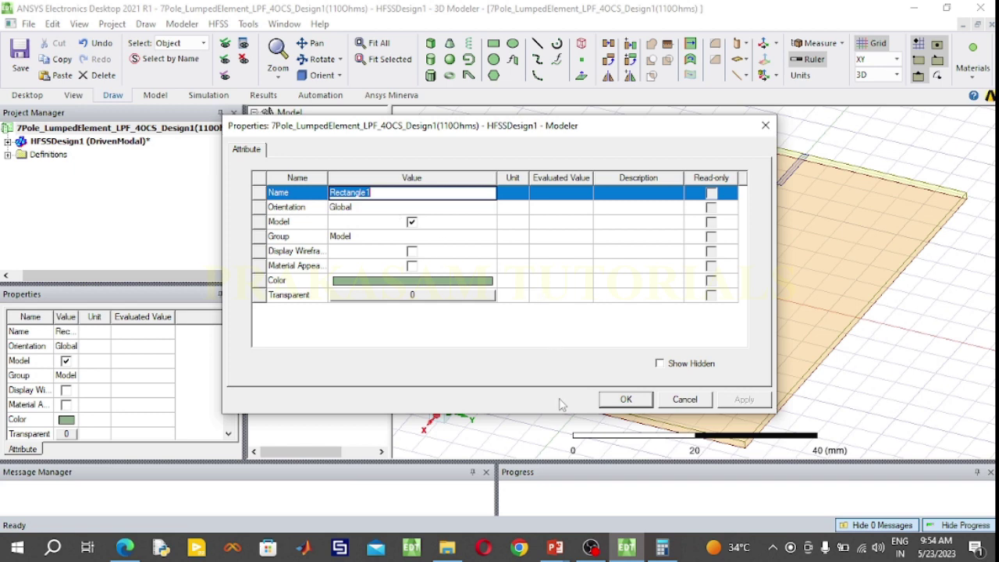
left_click(564, 540)
left_click(589, 480)
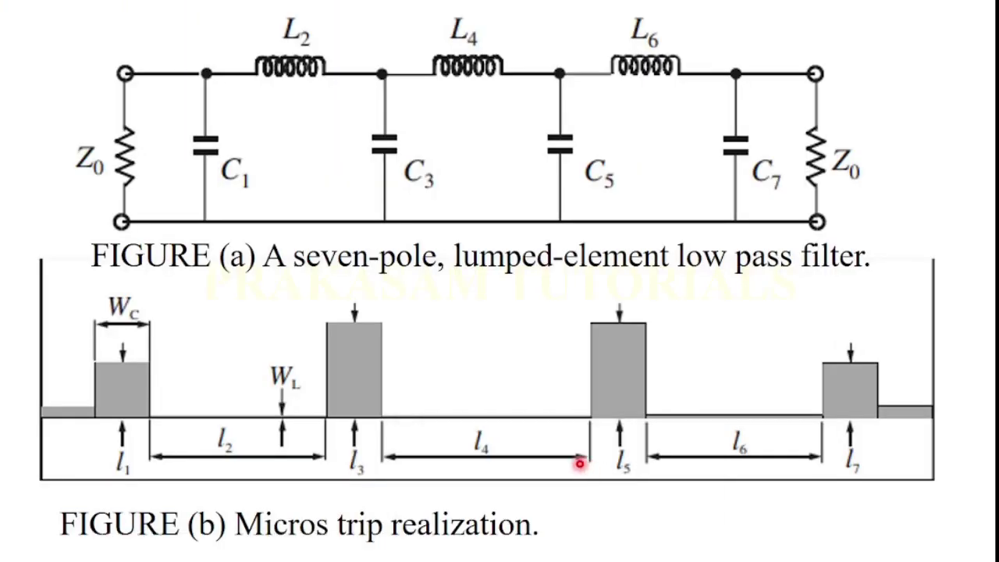
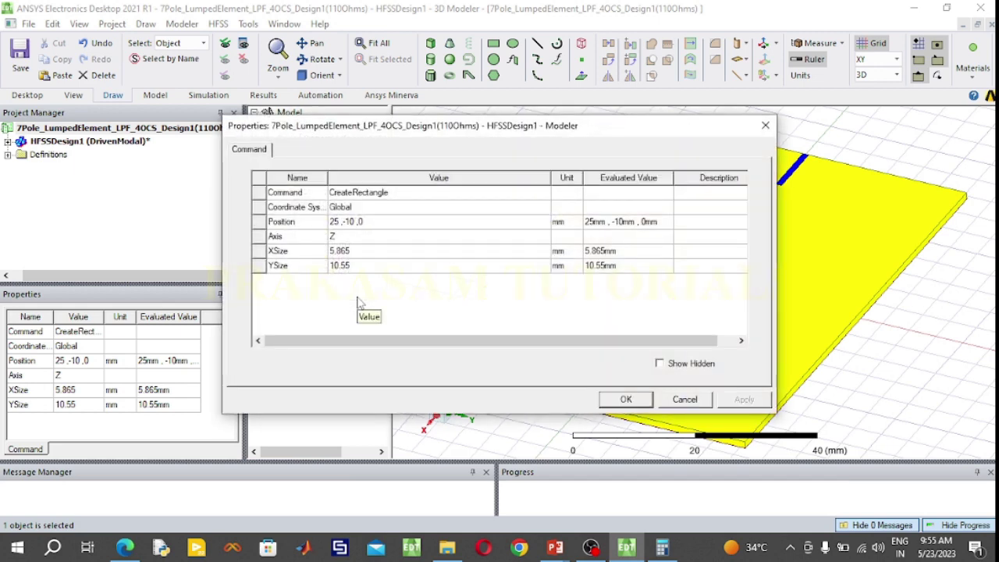
Set the C1 rectangle's X size to -5 mm and its Y size to -5.86 mm
left_click(363, 252)
left_click(364, 251)
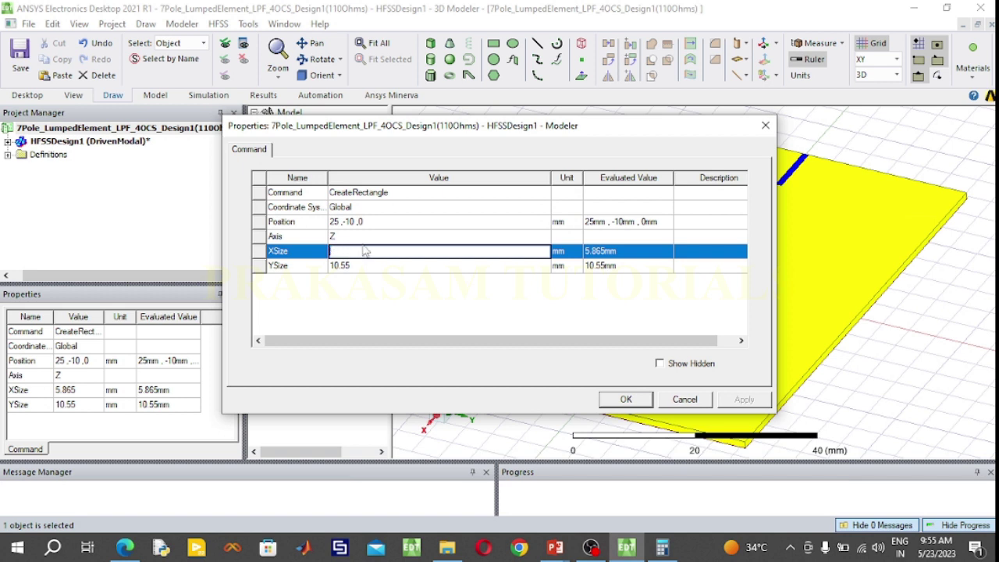
type("-5")
left_click(374, 273)
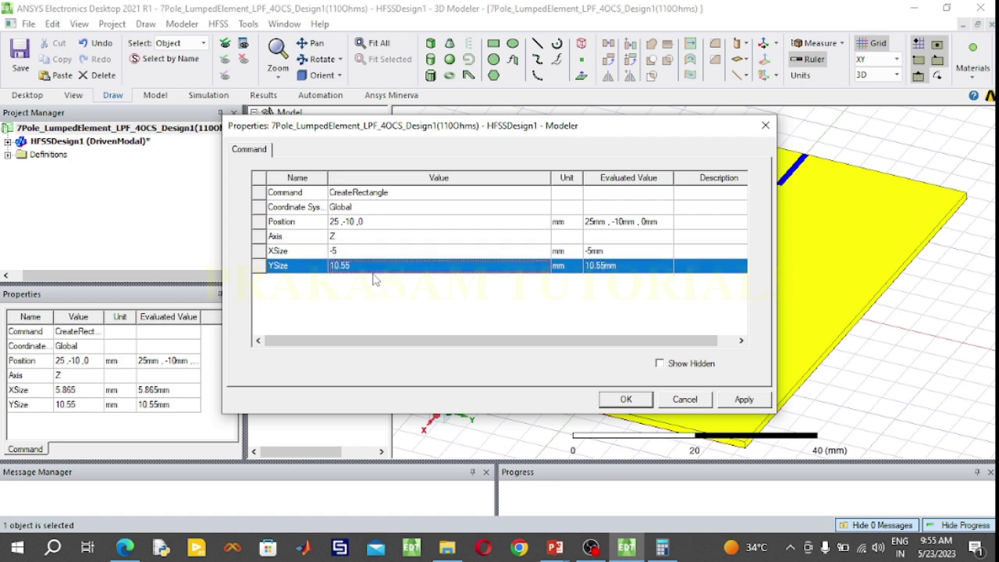
type("-5.86")
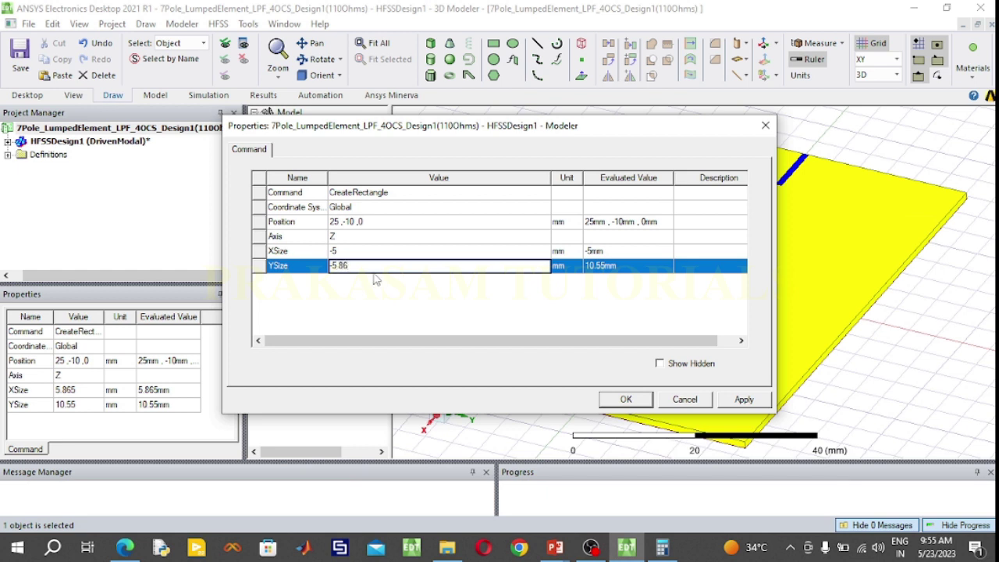
Move the C1 rectangle to position 30.865, 1.1/2, 0 and apply its new dimensions
left_click(377, 222)
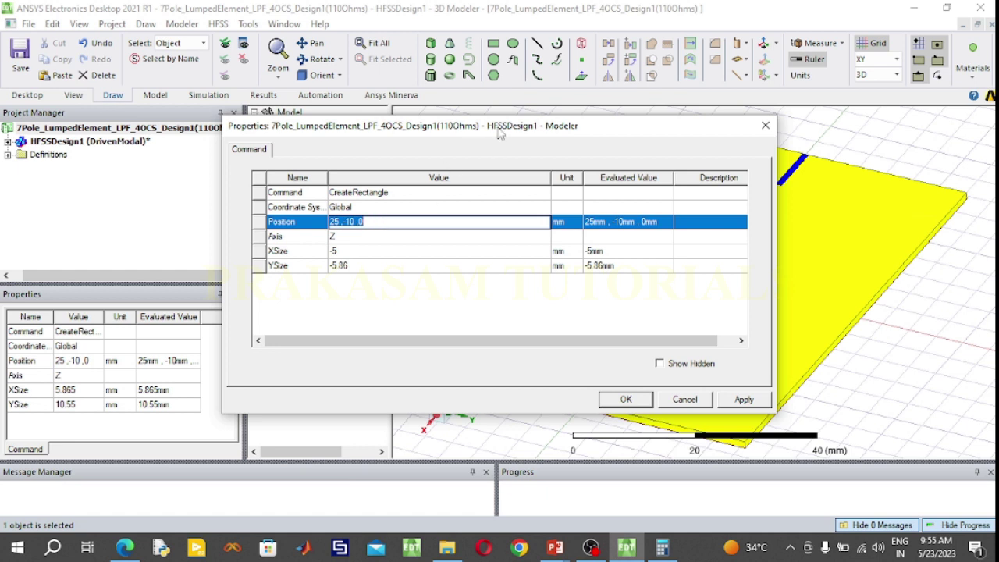
left_click_drag(501, 130, 308, 72)
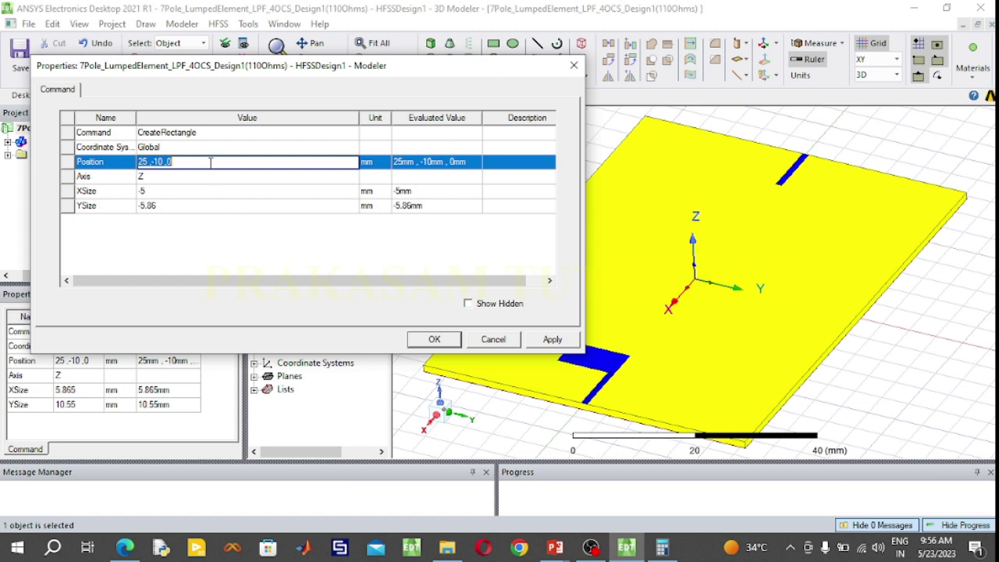
type("30.865, 1.1/2, 0")
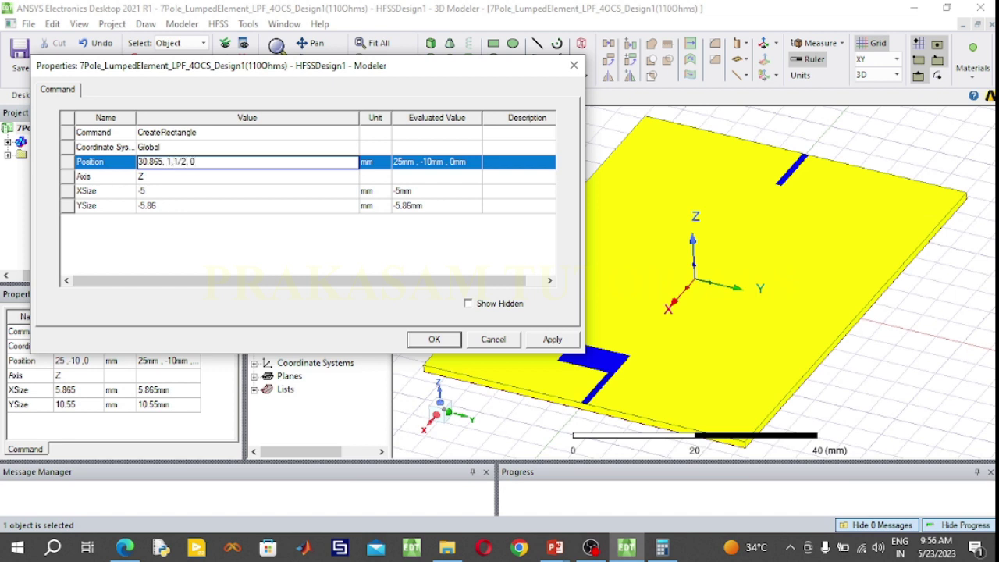
left_click(435, 339)
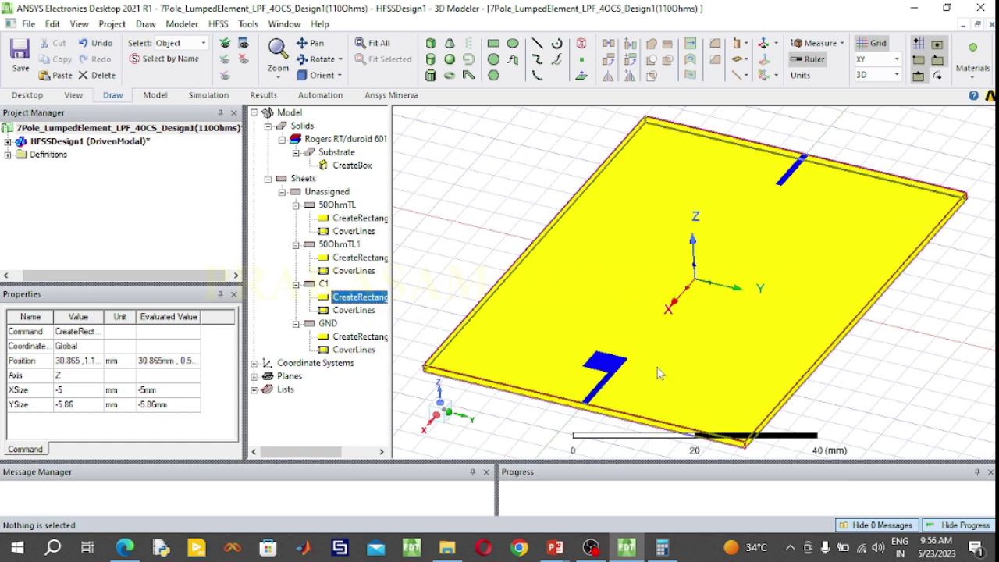
Duplicate the C1 stub in place and rename the copy as C7
left_click(323, 284)
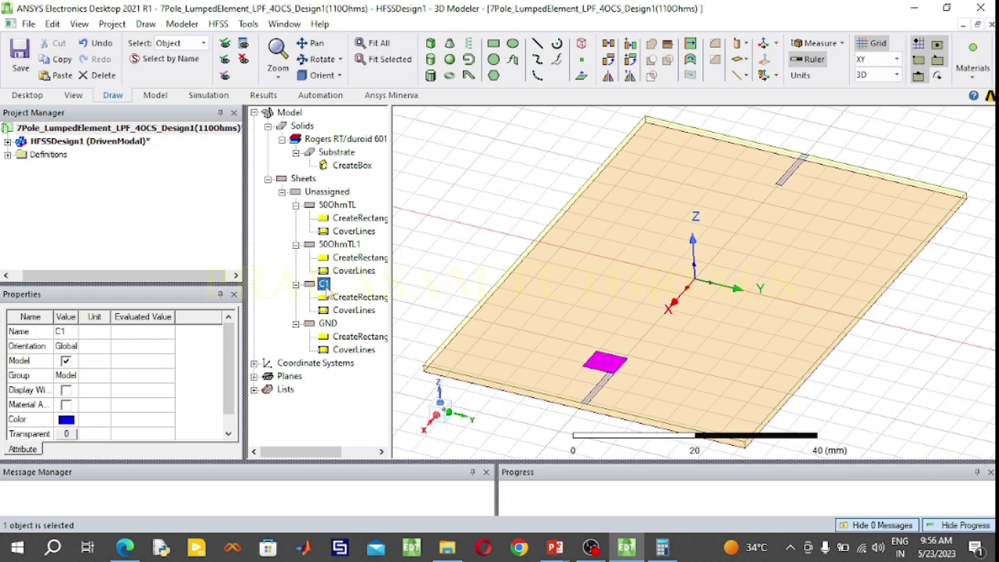
key("ctrl+v")
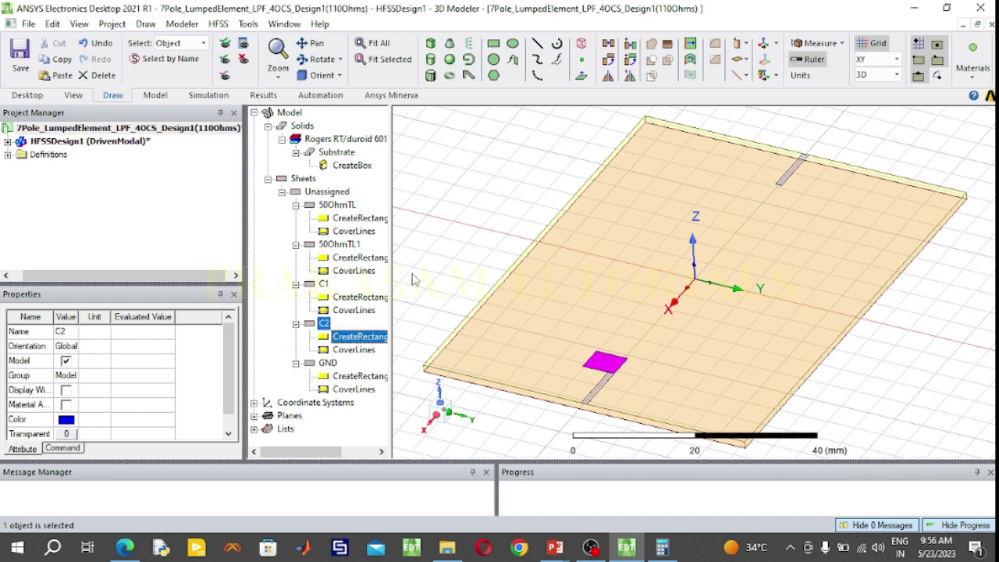
left_click(444, 268)
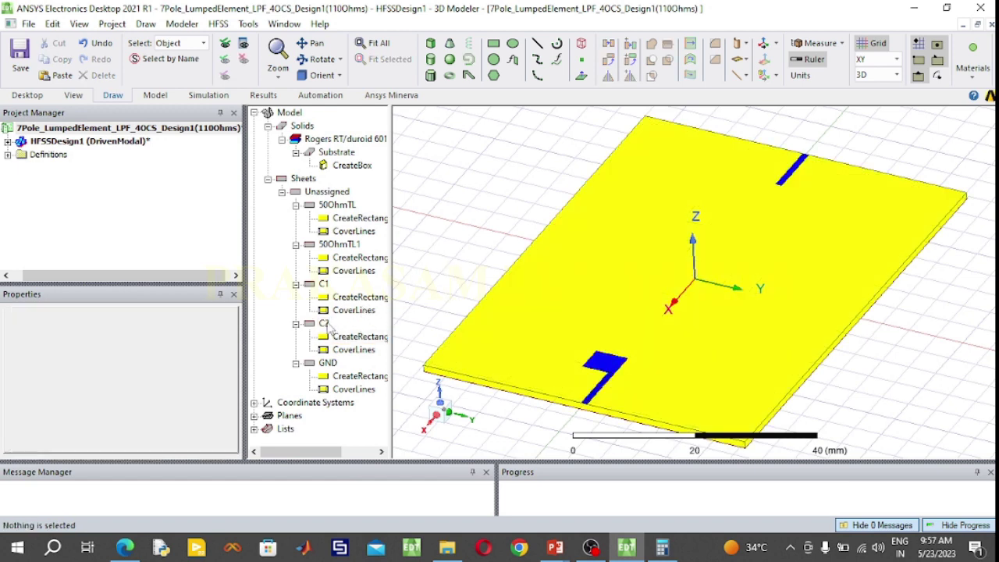
double_click(324, 323)
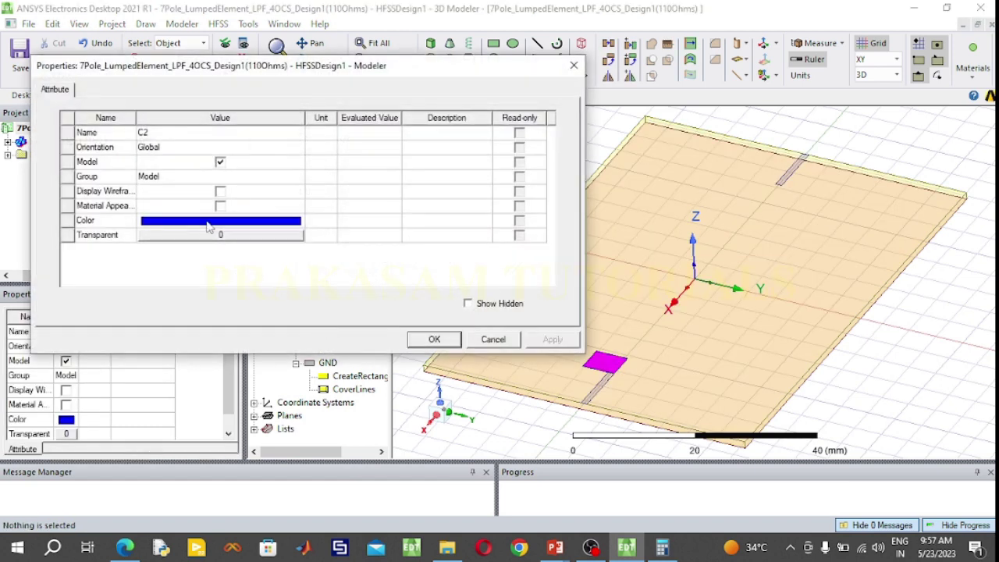
left_click(159, 135)
left_click(159, 134)
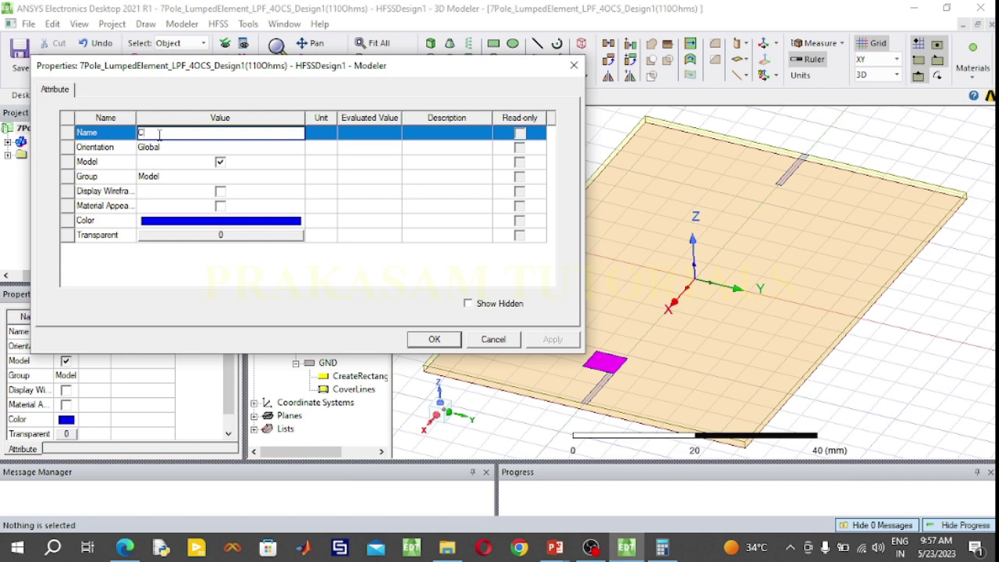
key("BackSpace")
left_click(442, 345)
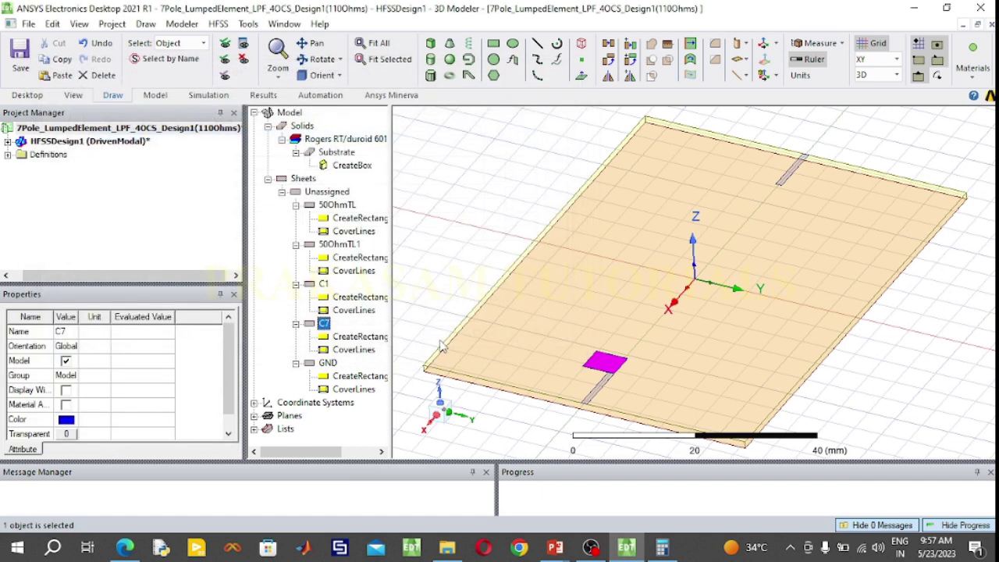
Open the C7 rectangle's creation parameters and calculate its new X position as 0 - 30.865 + 5 in Calculator
double_click(358, 337)
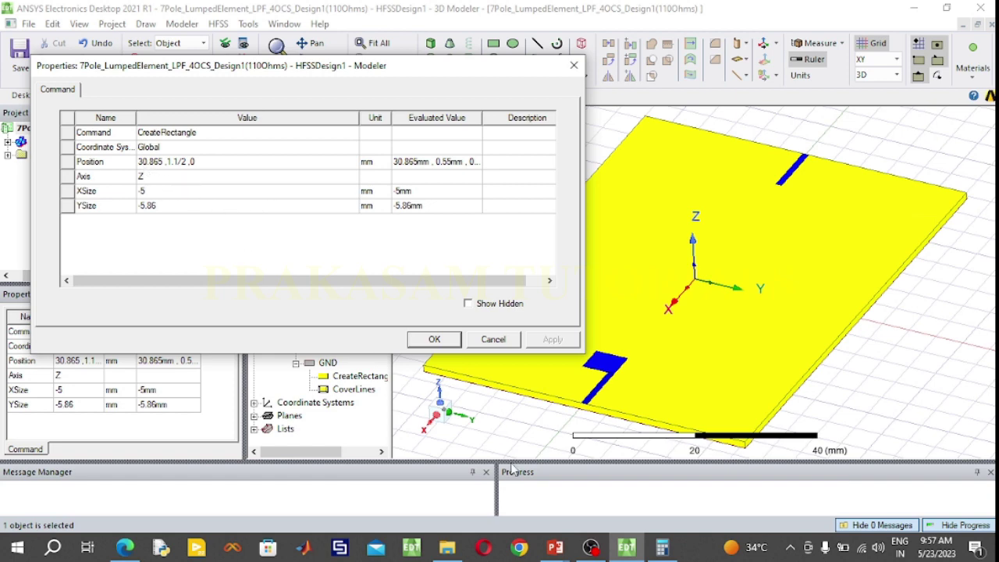
left_click(662, 549)
left_click_drag(523, 22, 684, 32)
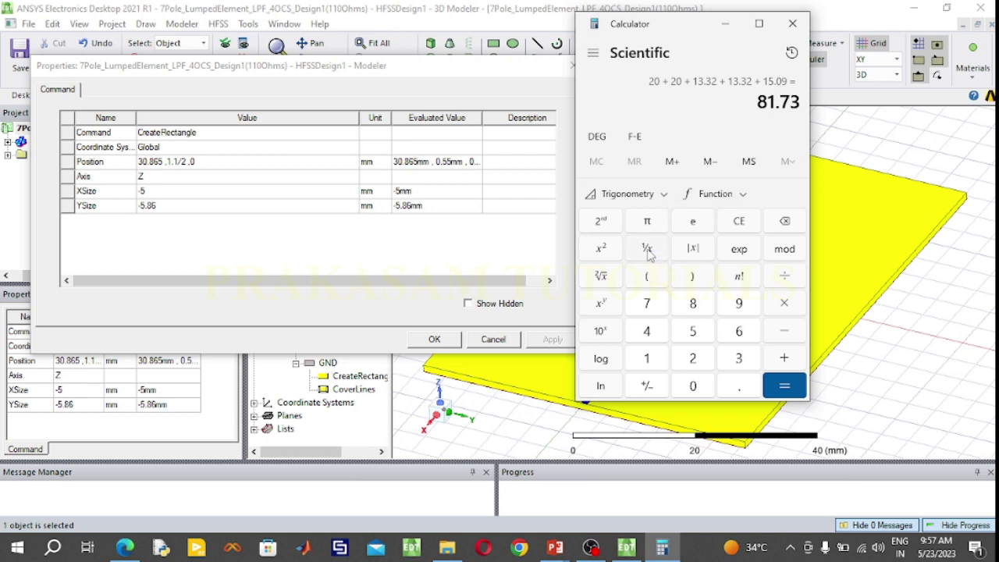
left_click(732, 223)
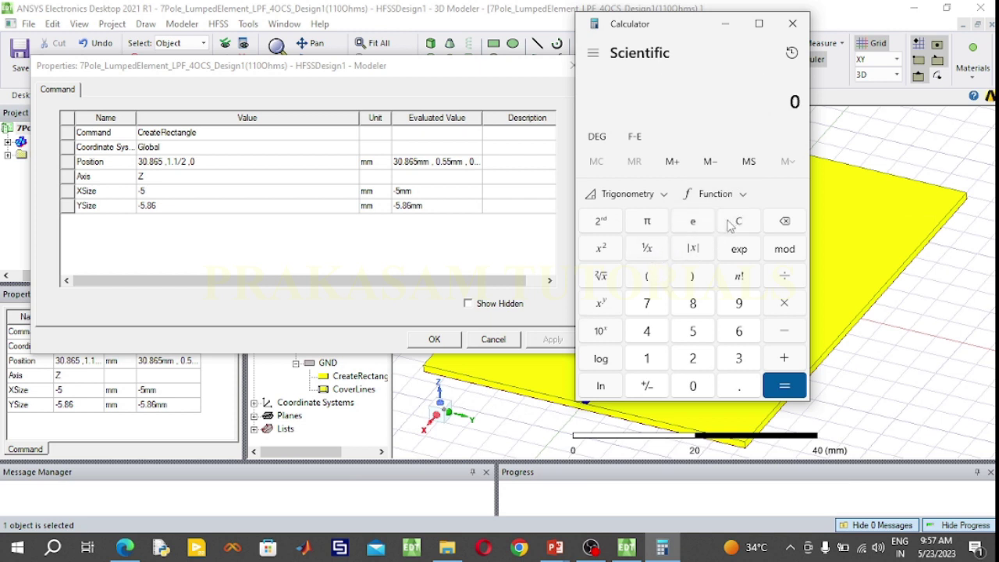
left_click(784, 331)
left_click(739, 358)
left_click(693, 386)
left_click(737, 387)
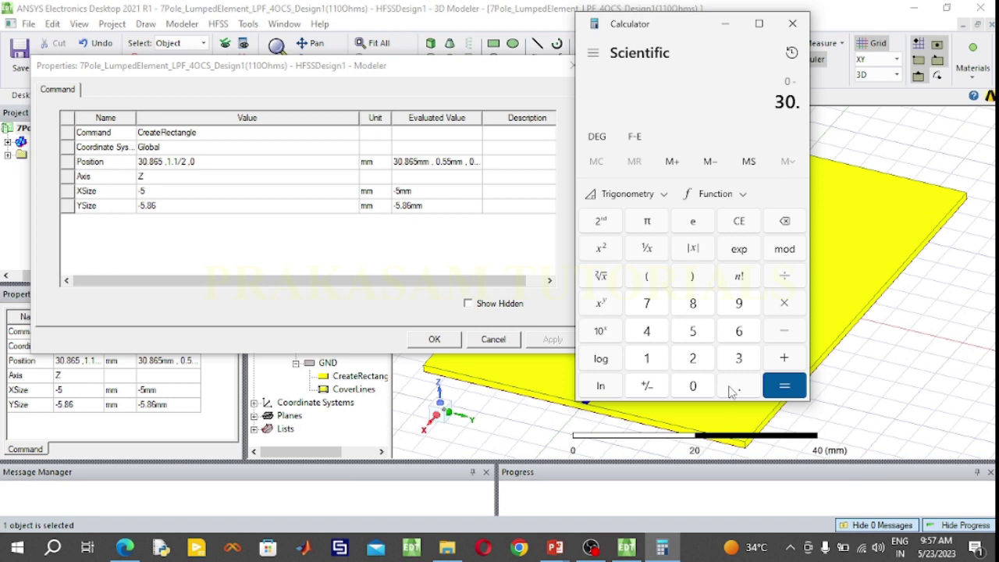
left_click(709, 310)
left_click(735, 331)
left_click(695, 332)
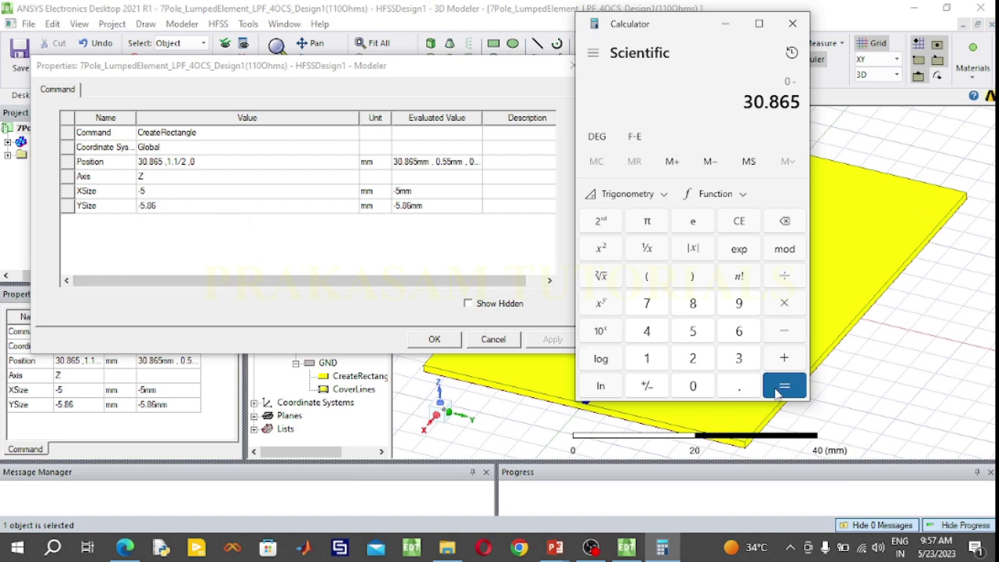
left_click(783, 358)
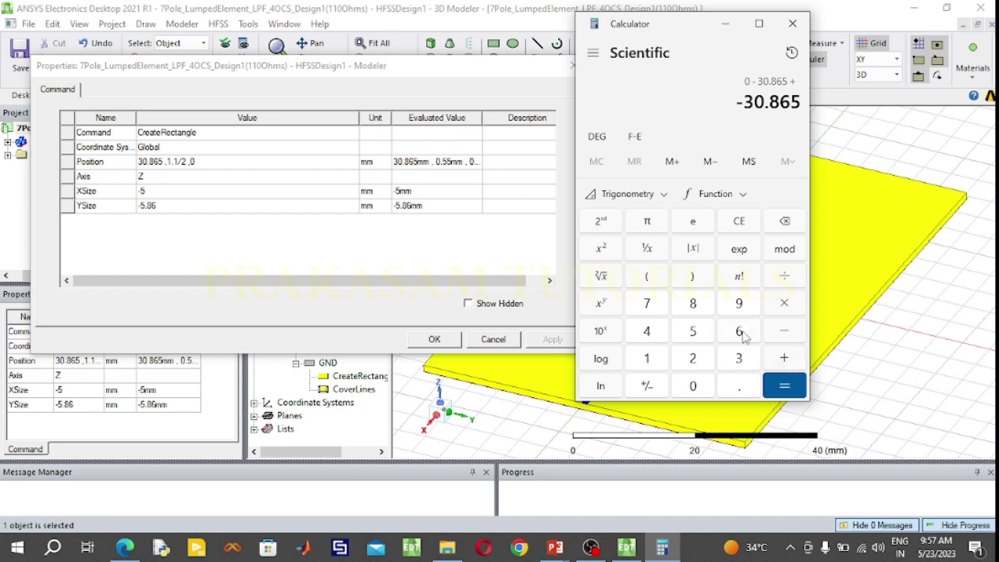
left_click(693, 332)
left_click(789, 385)
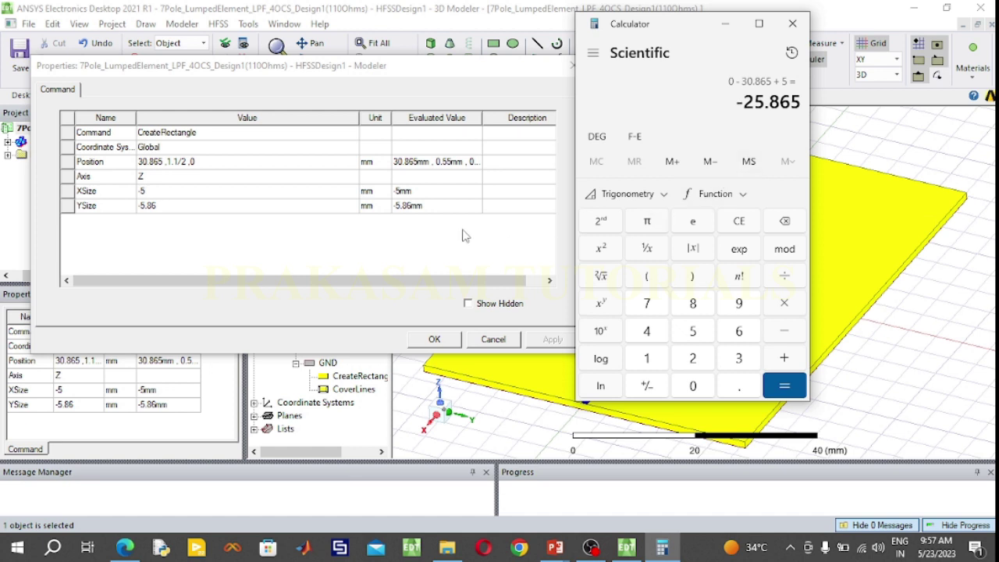
Move the C7 stub to the opposite 50-ohm line by setting its X position to -25.865 mm
left_click(144, 163)
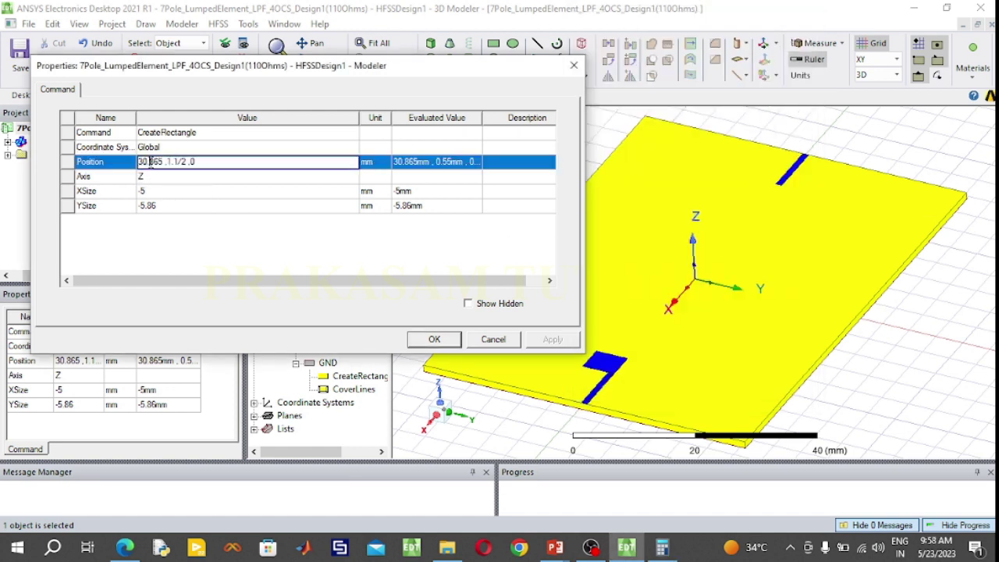
double_click(144, 163)
key("BackSpace")
type("25")
left_click(435, 341)
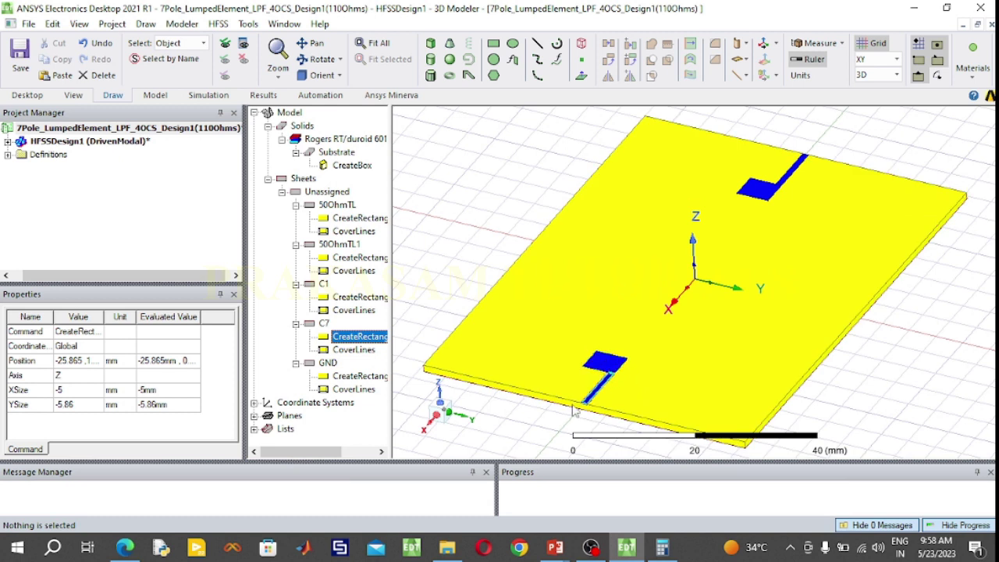
Switch to the PowerPoint slide show, examine the stub layout and the table of microstrip lengths, and return to the HFSS model
mouse_move(554, 548)
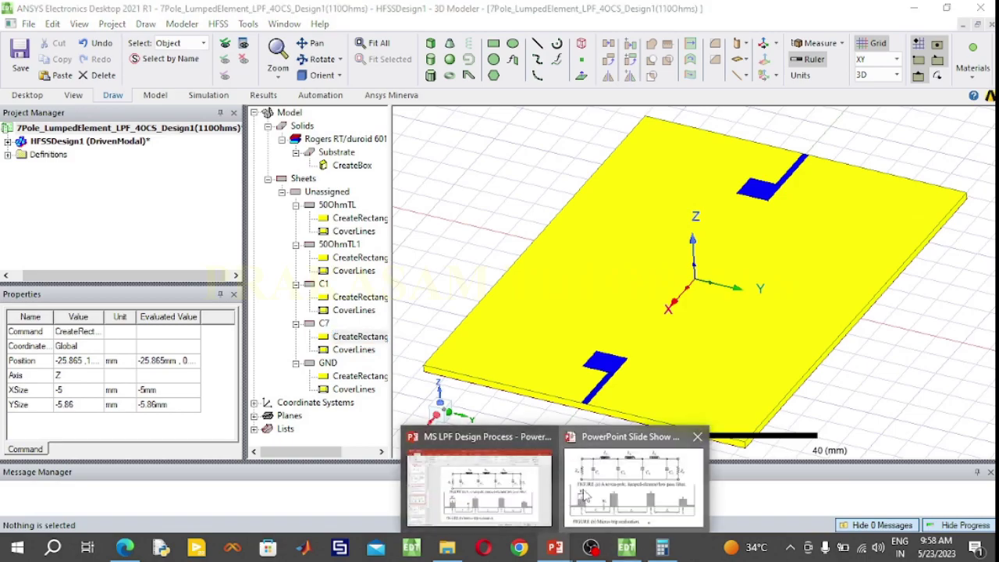
left_click(634, 488)
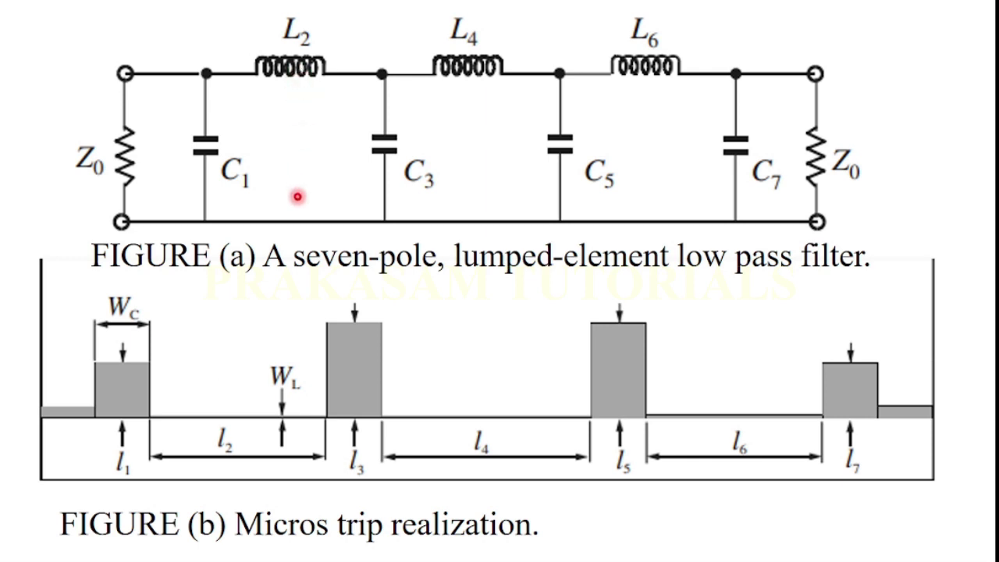
key("Right")
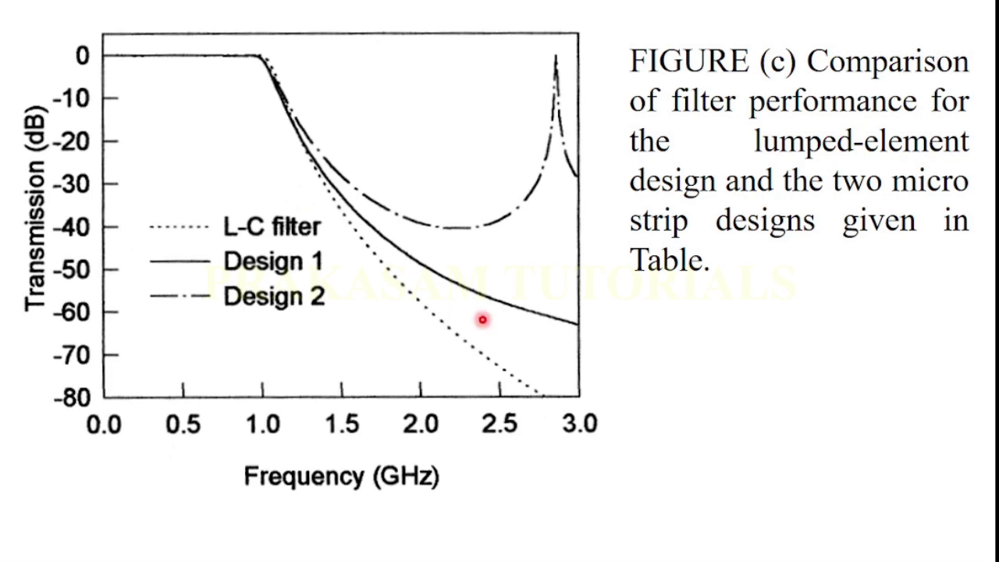
key("Right")
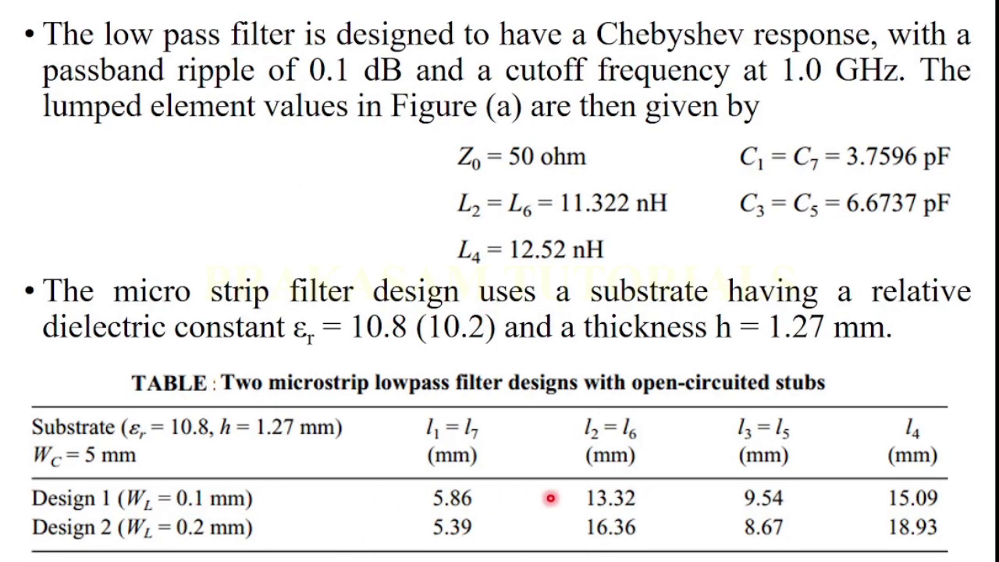
left_click(638, 504)
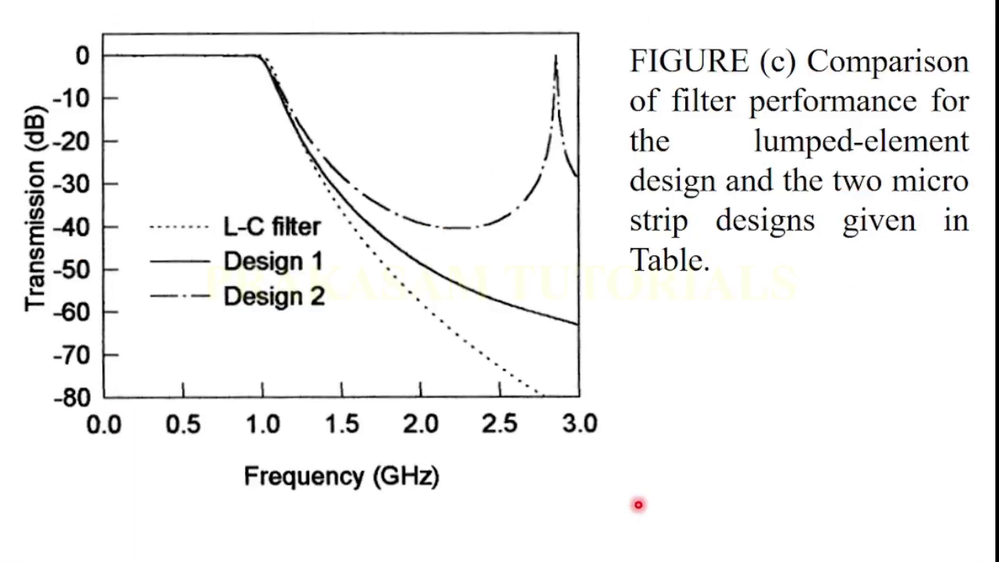
key("Left")
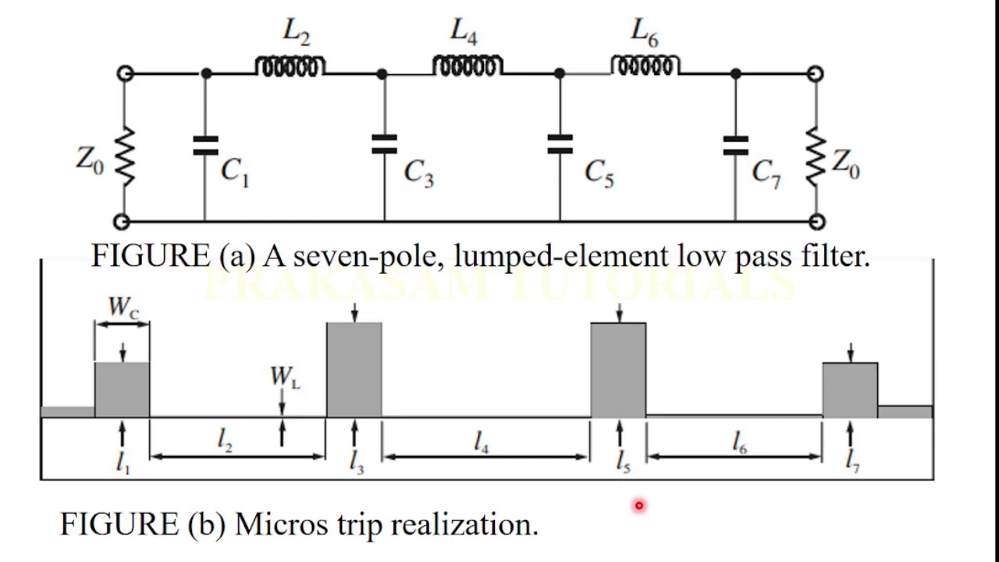
key("super")
left_click(626, 547)
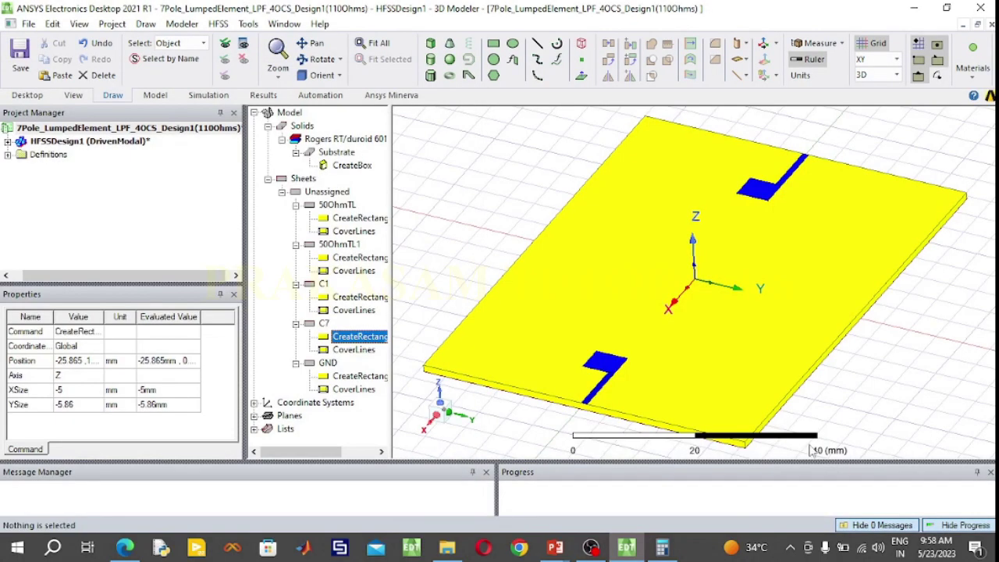
Draw a thin rectangle about 15.9 by 0.55 mm from C1's inner corner along the X axis toward the origin
left_click(493, 44)
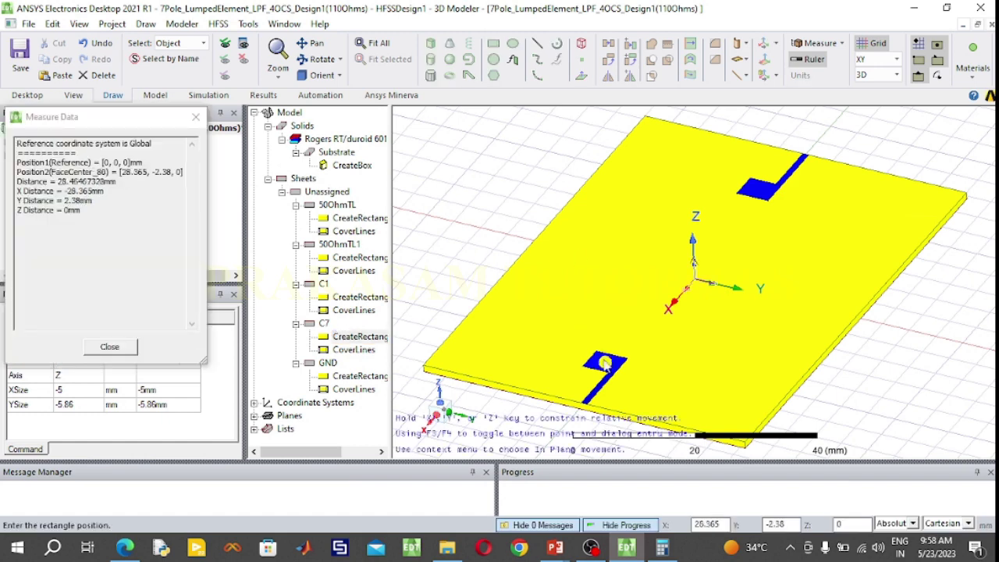
left_click(622, 361)
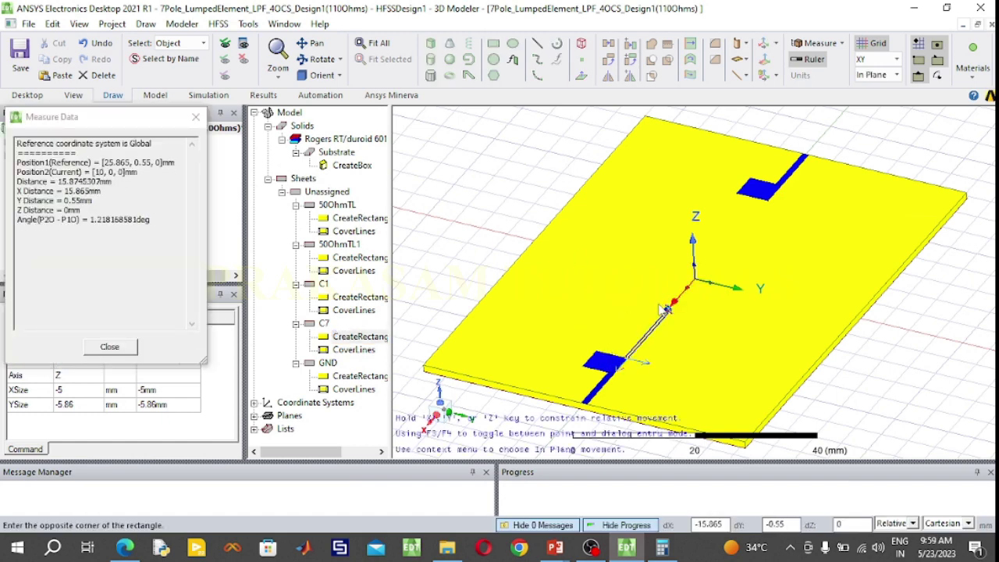
left_click(664, 307)
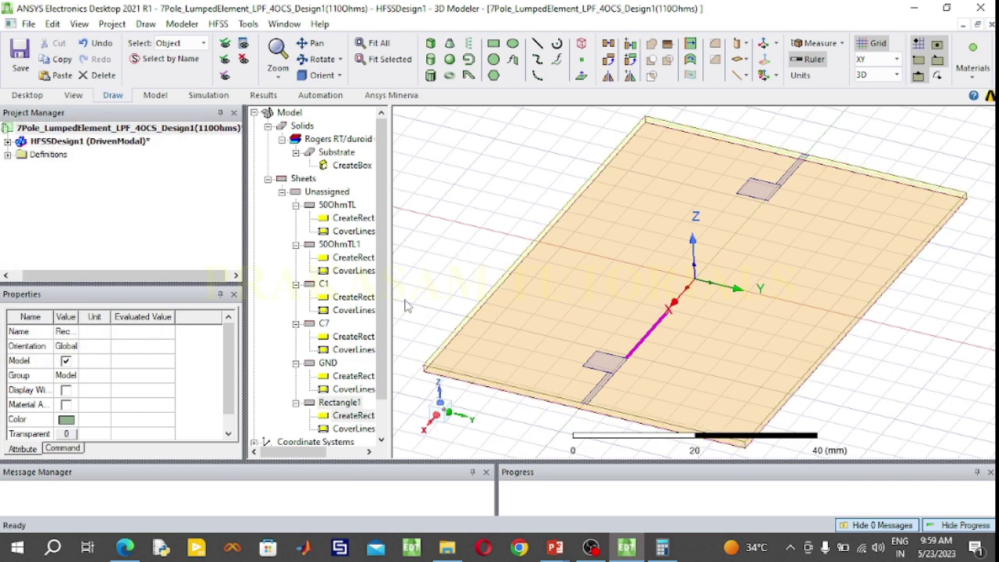
Open the new thin rectangle's attributes and look up its element label in the PowerPoint filter figure, returning to HFSS
double_click(338, 403)
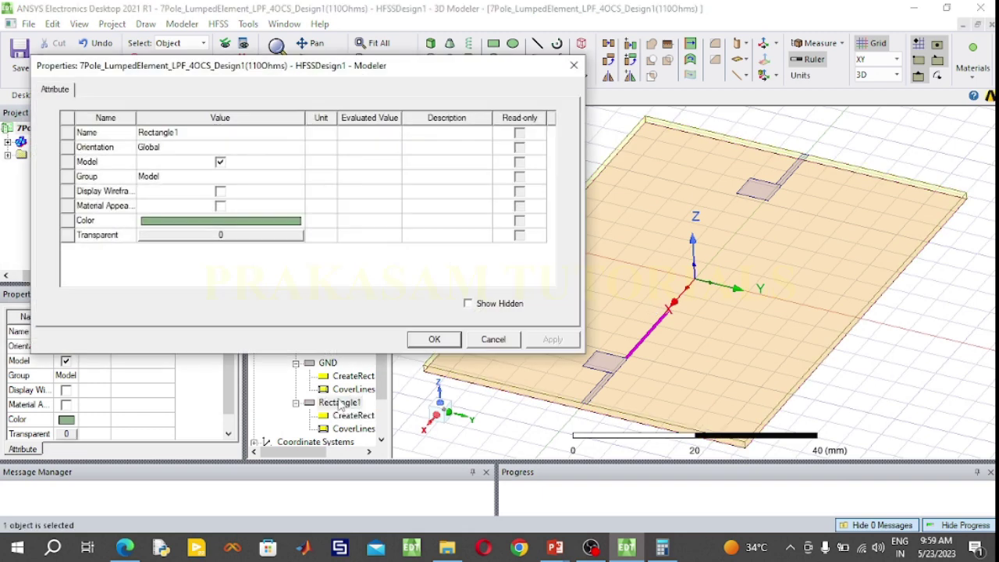
left_click(193, 135)
left_click(555, 549)
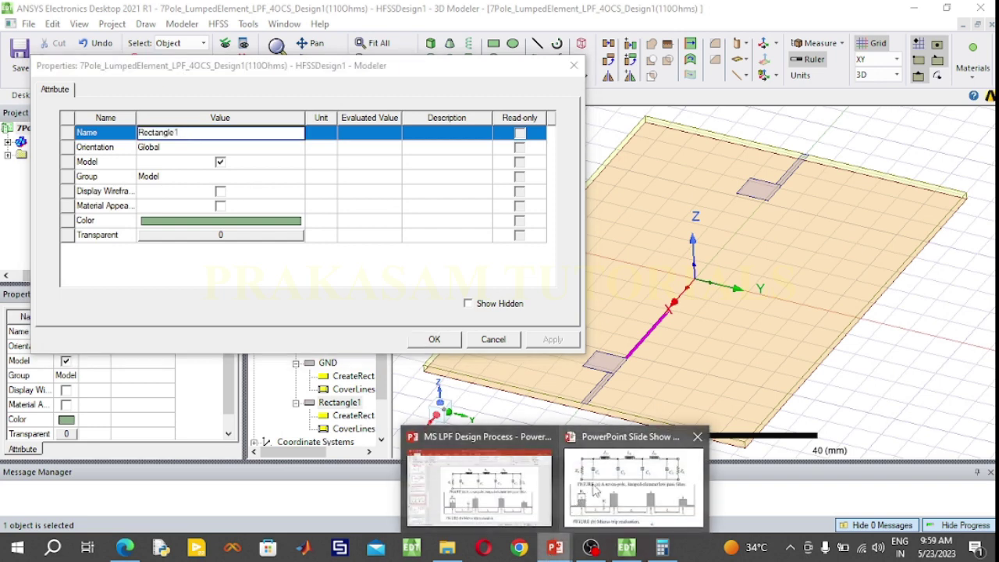
left_click(598, 490)
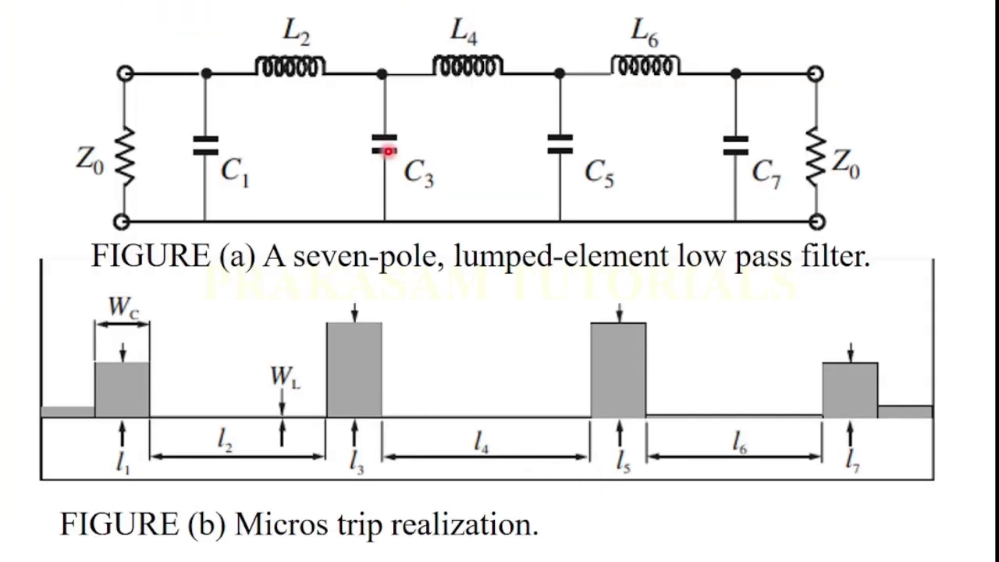
key("super")
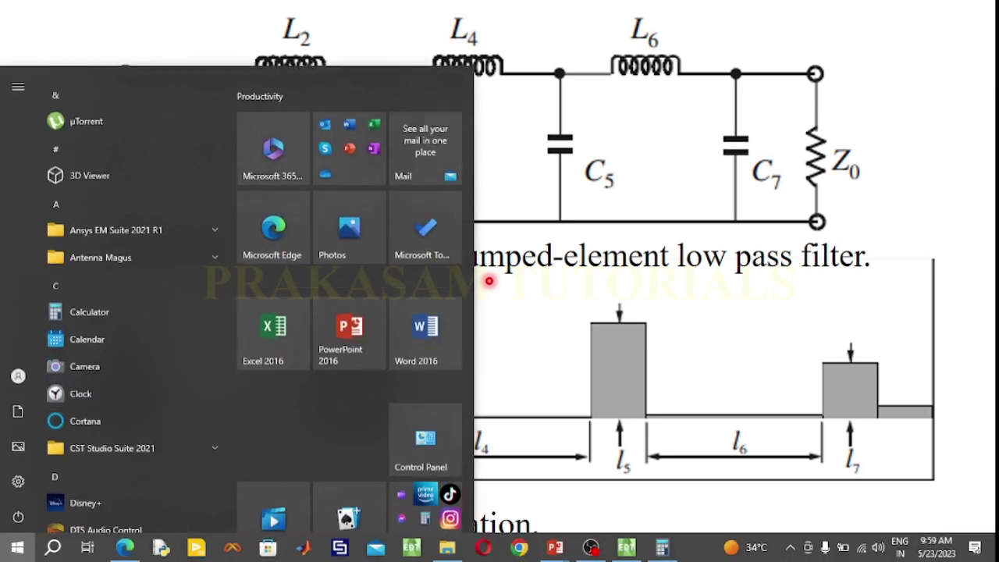
left_click(626, 547)
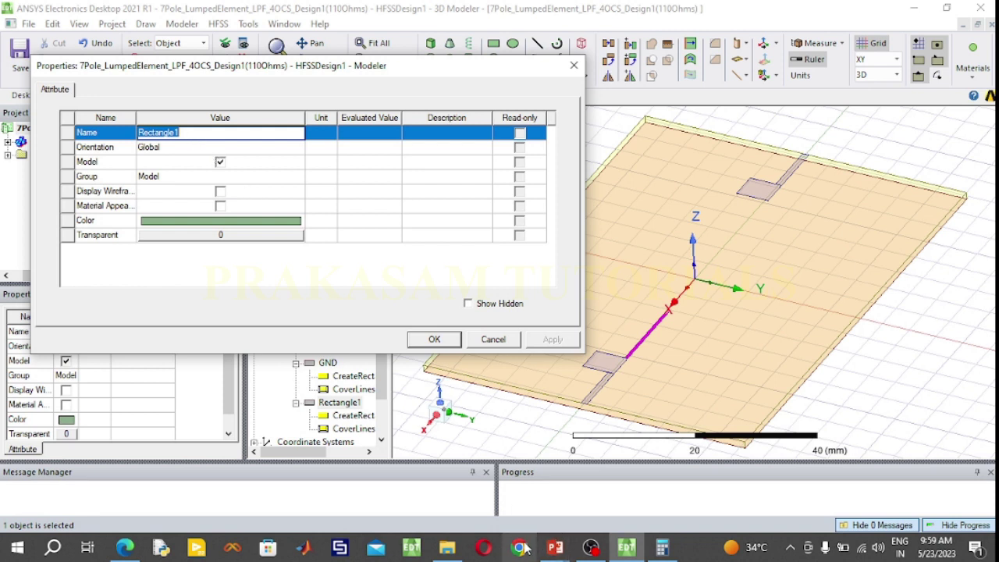
mouse_move(556, 550)
left_click(634, 486)
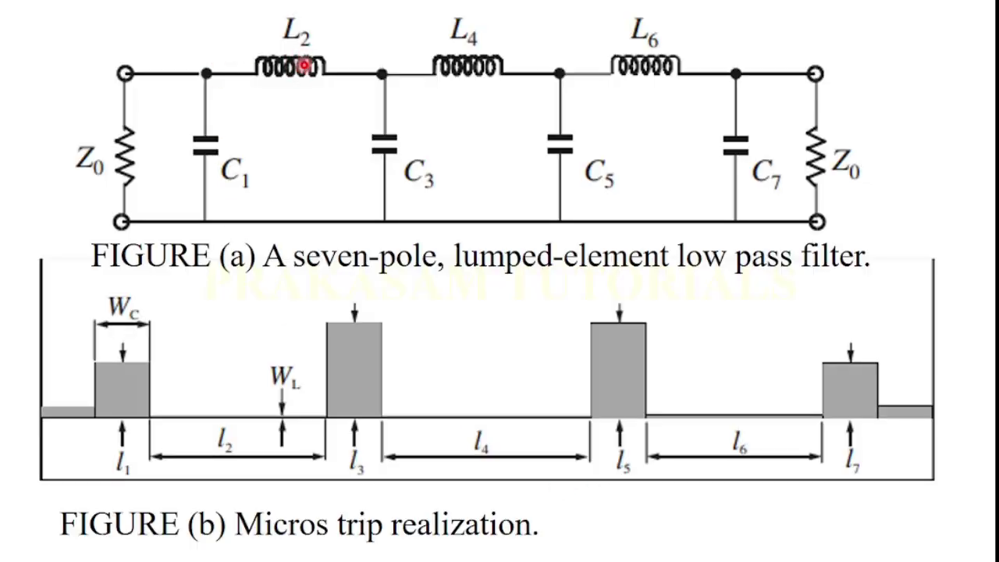
key("super")
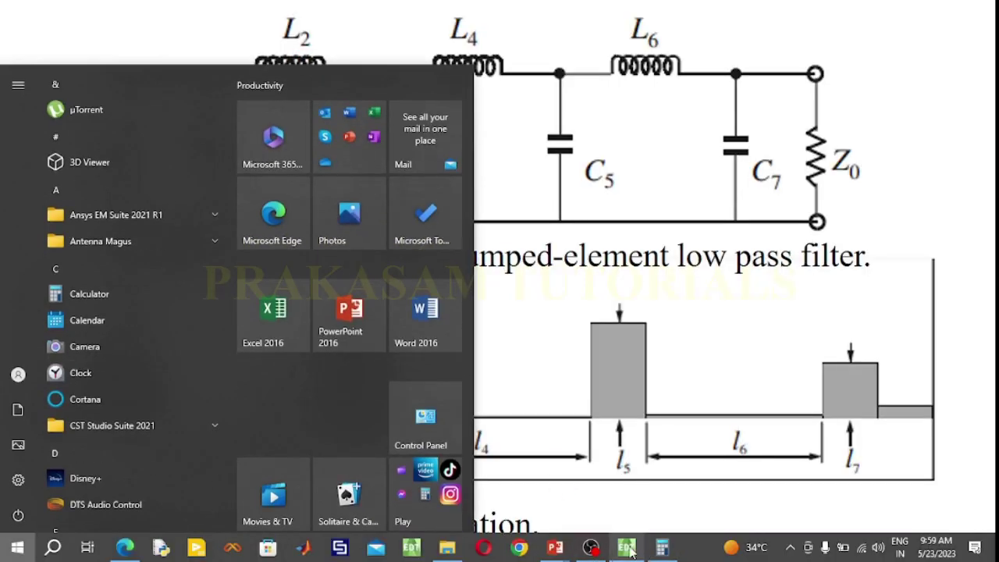
left_click(627, 548)
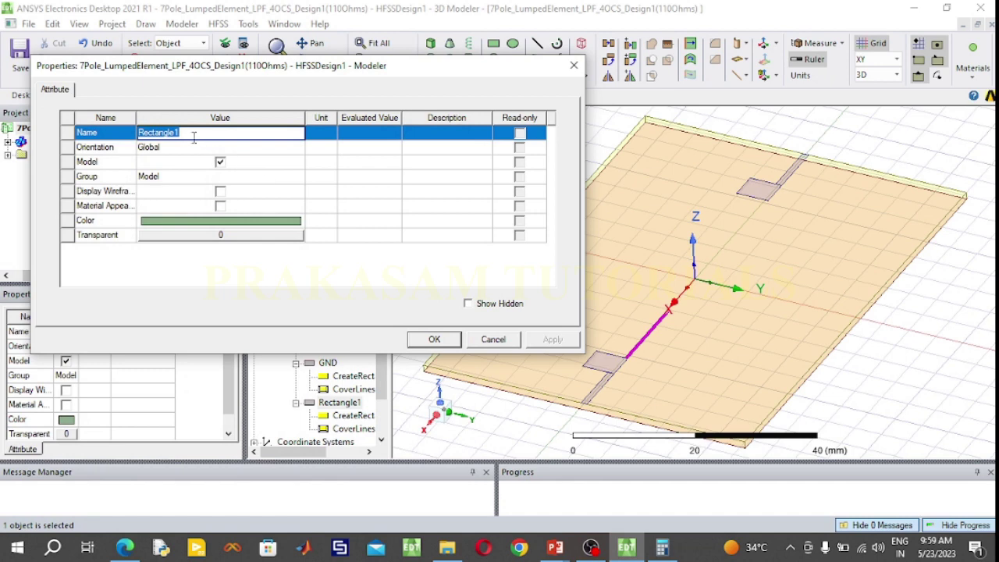
Rename the thin rectangle as L2 and set its color to blue
type("L2")
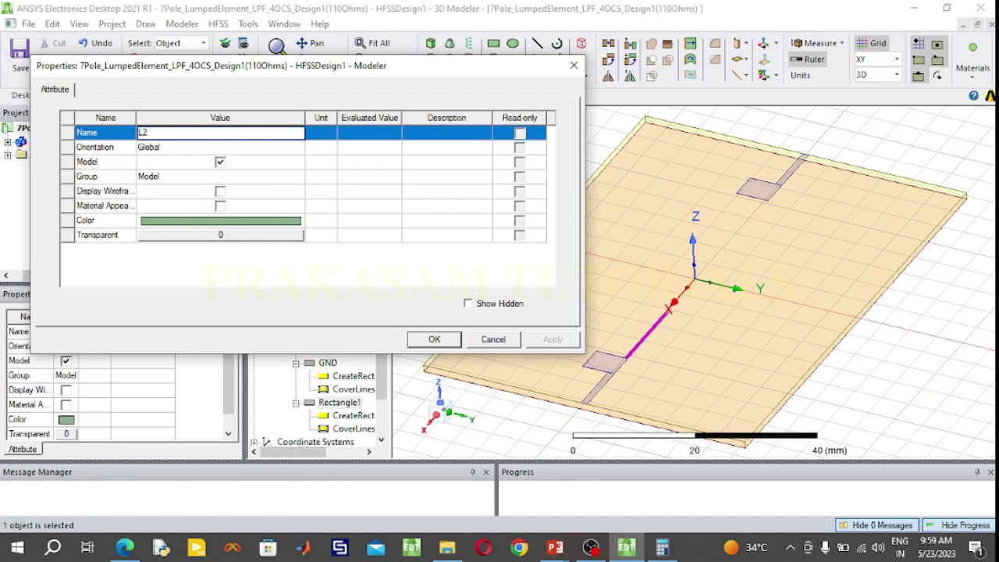
left_click(261, 221)
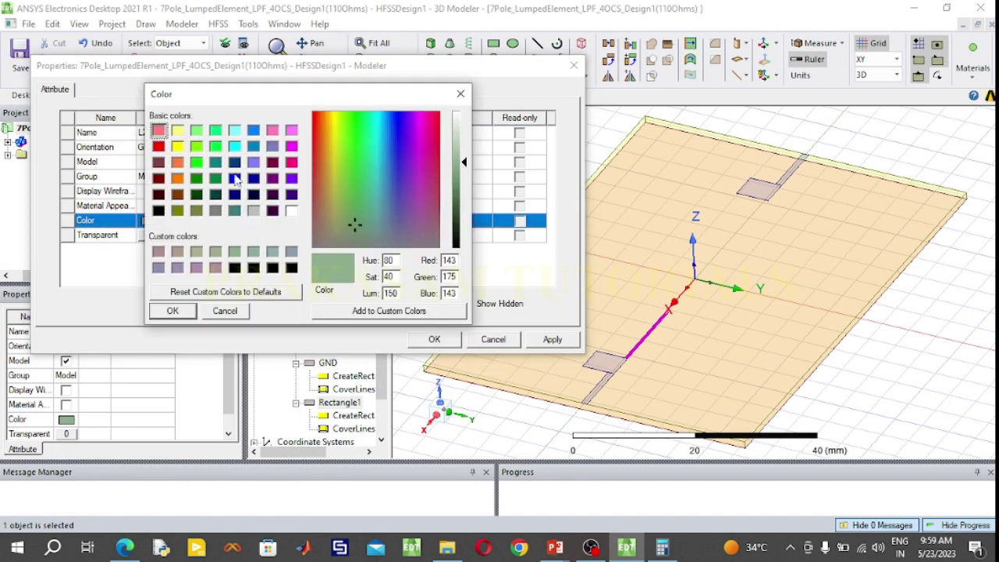
left_click(234, 178)
left_click(181, 310)
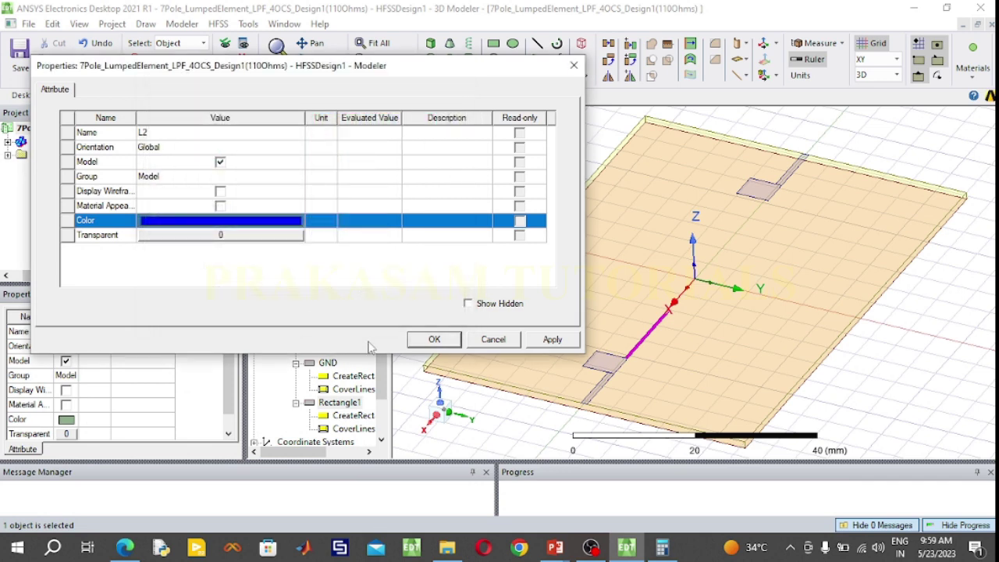
left_click(432, 339)
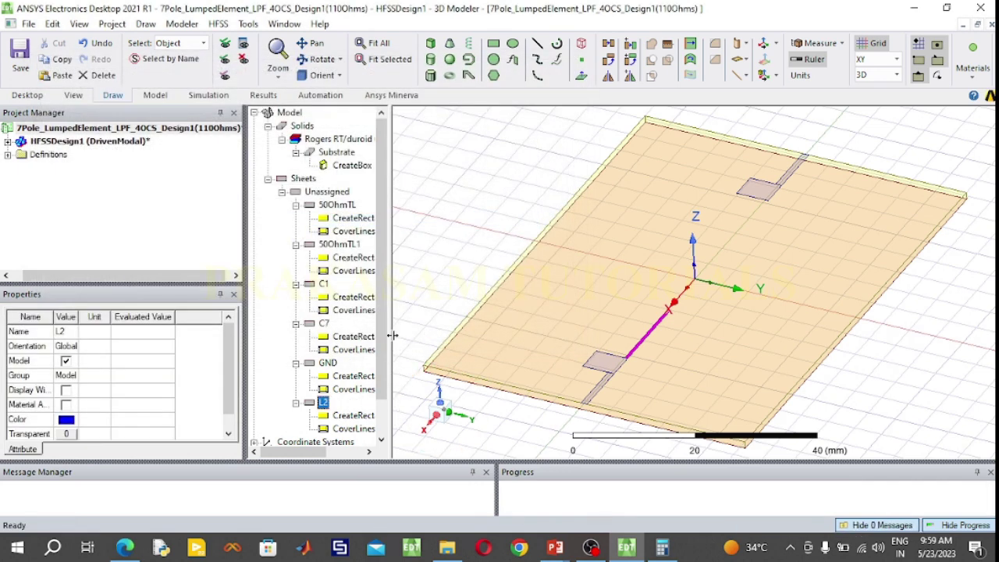
Set the L2 rectangle's X size to -13.32 mm and Y size to -0.1 mm, and inspect its joint with C1
left_click_drag(390, 336, 405, 336)
double_click(350, 418)
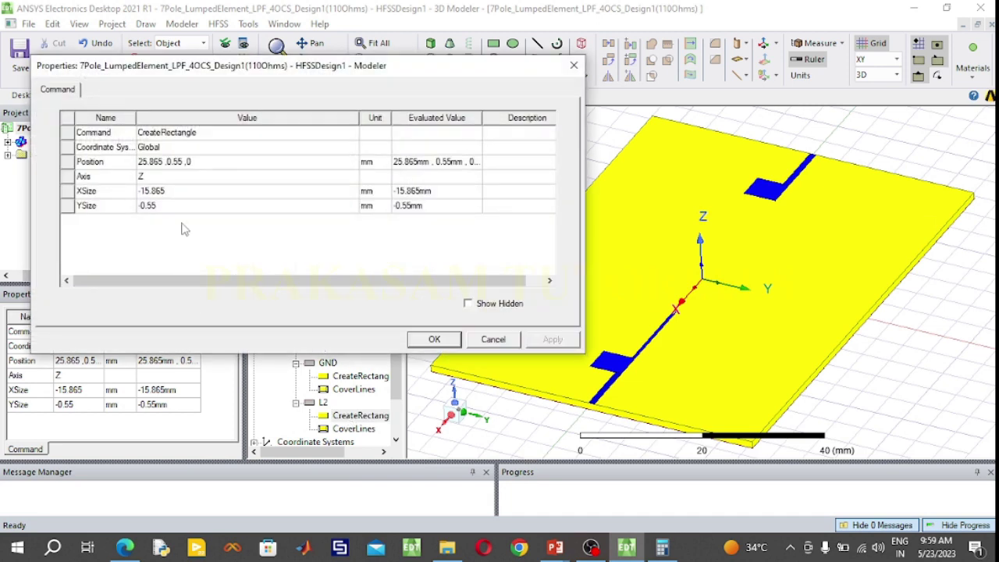
left_click(186, 191)
left_click(186, 191)
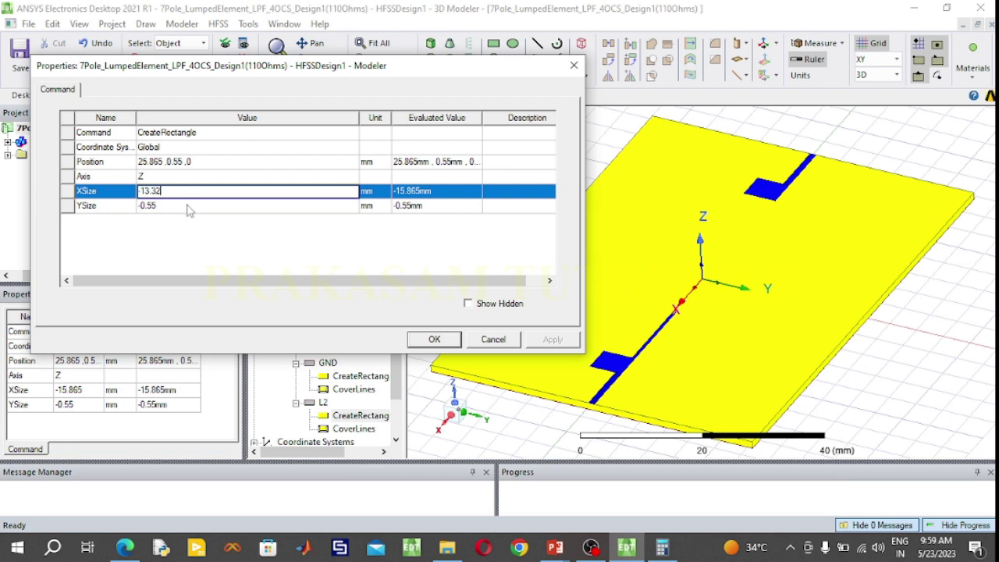
left_click(187, 206)
type("0.55")
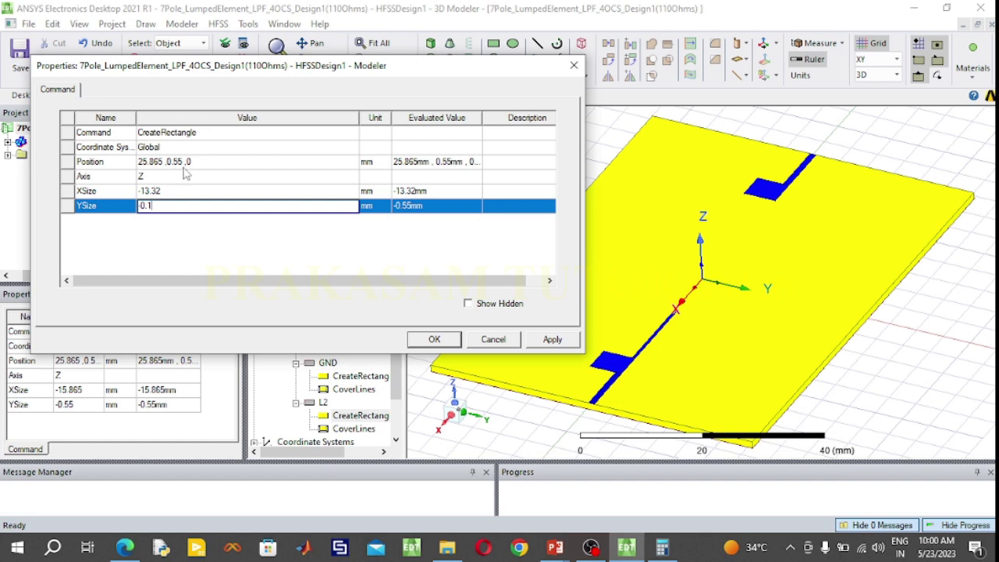
left_click(457, 339)
scroll(675, 347, "up", 3)
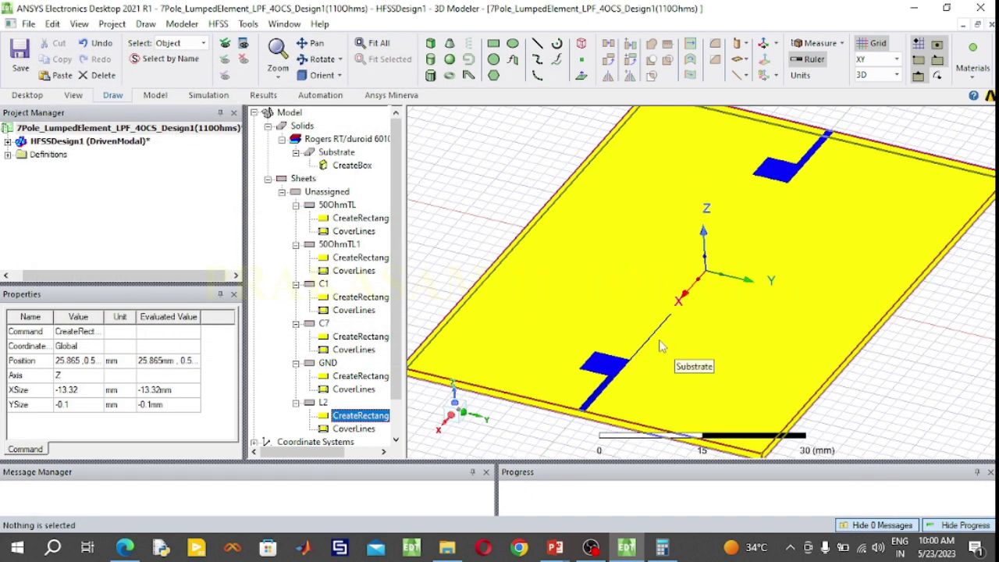
scroll(646, 344, "up", 3)
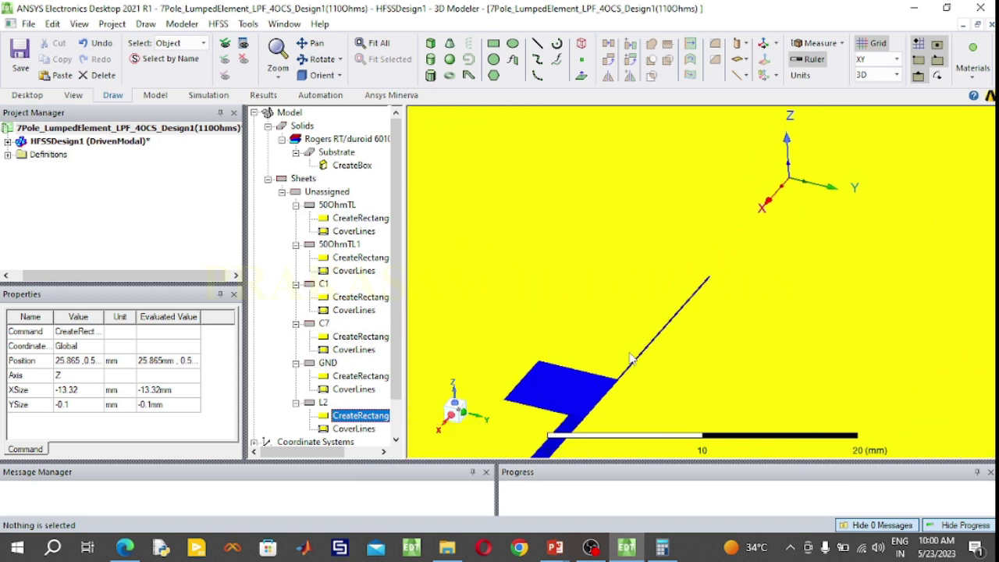
scroll(644, 372, "up", 2)
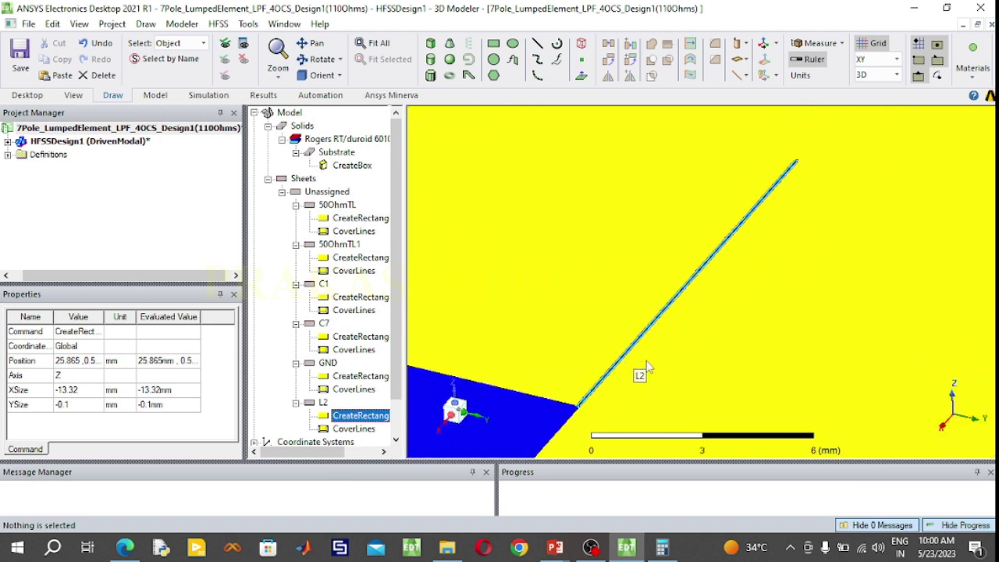
Duplicate the L2 line by copying and pasting it, and rename the copy as L6
left_click(324, 402)
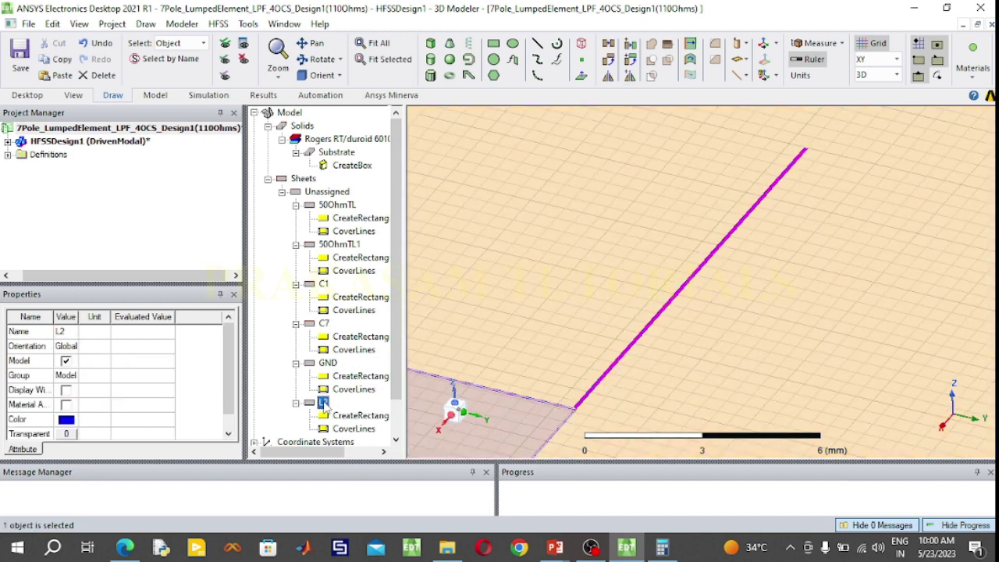
left_click(373, 43)
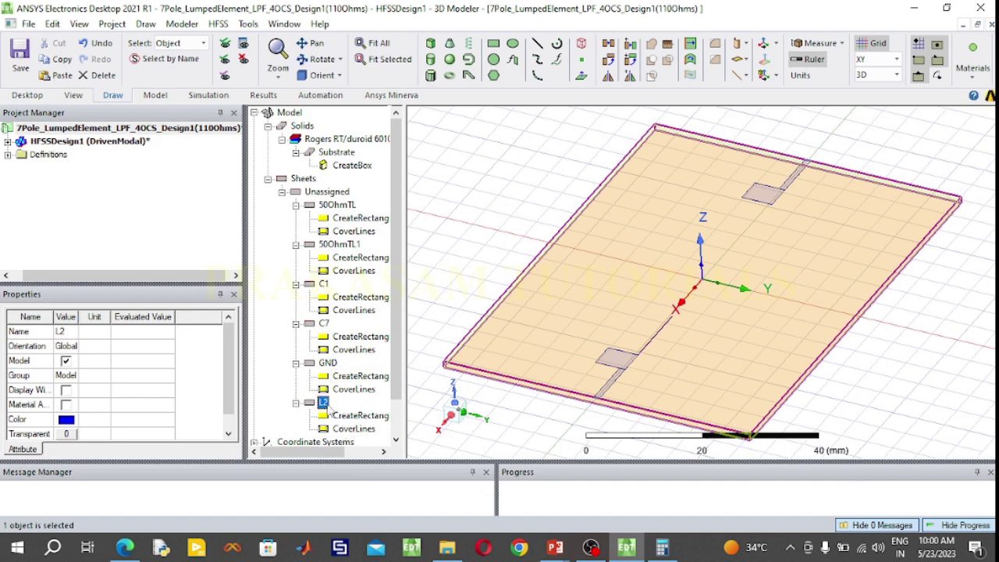
key("ctrl+v")
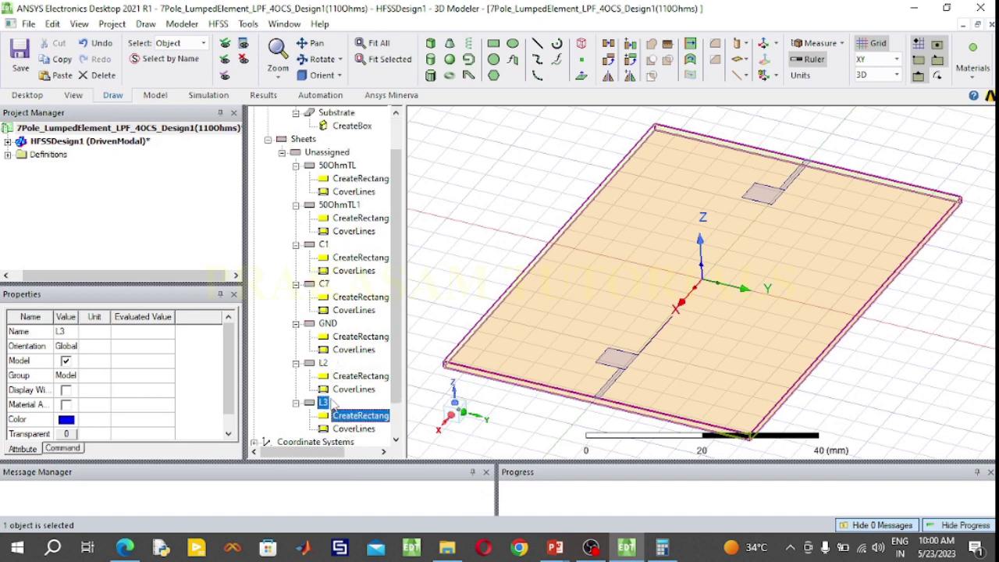
left_click(431, 303)
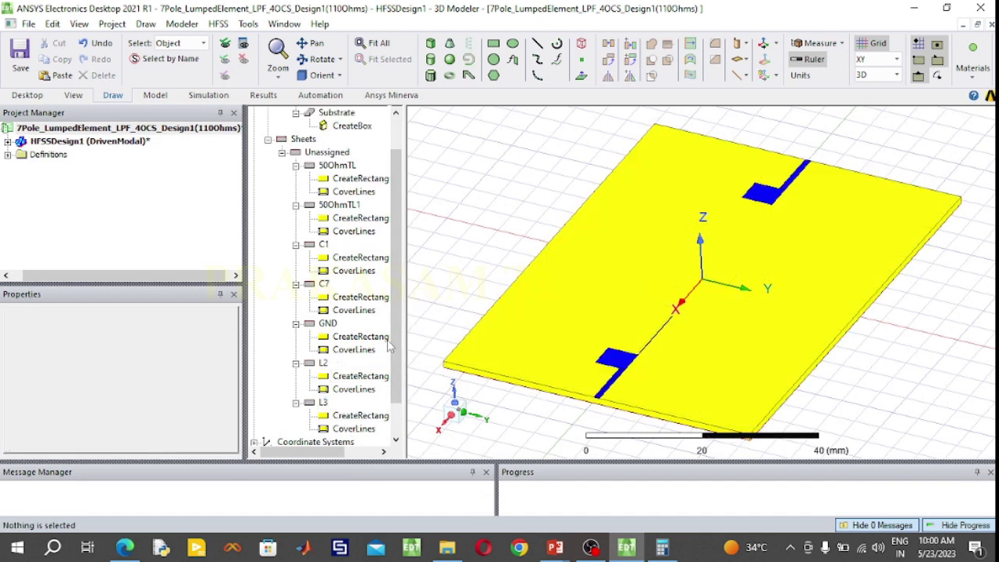
double_click(323, 404)
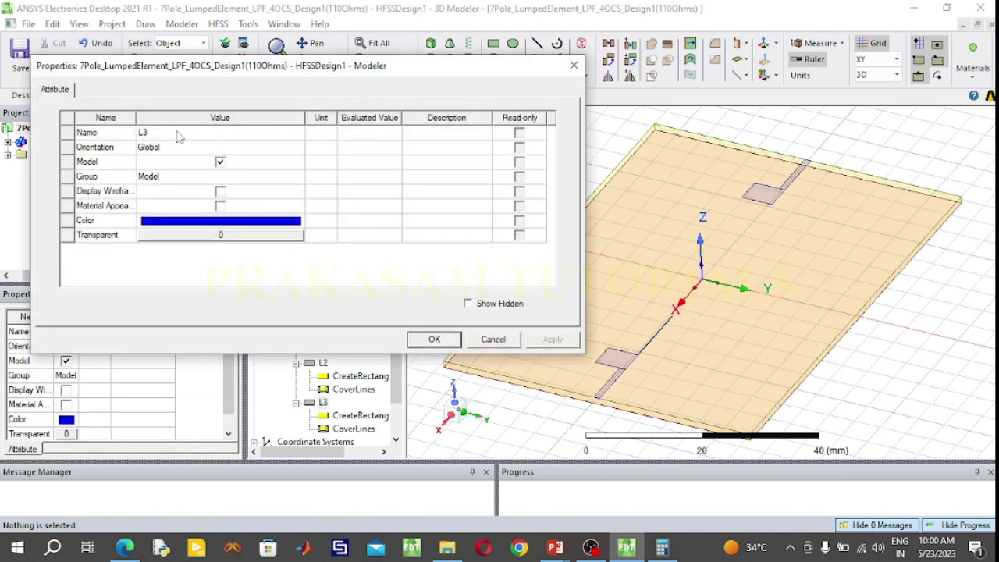
left_click(178, 132)
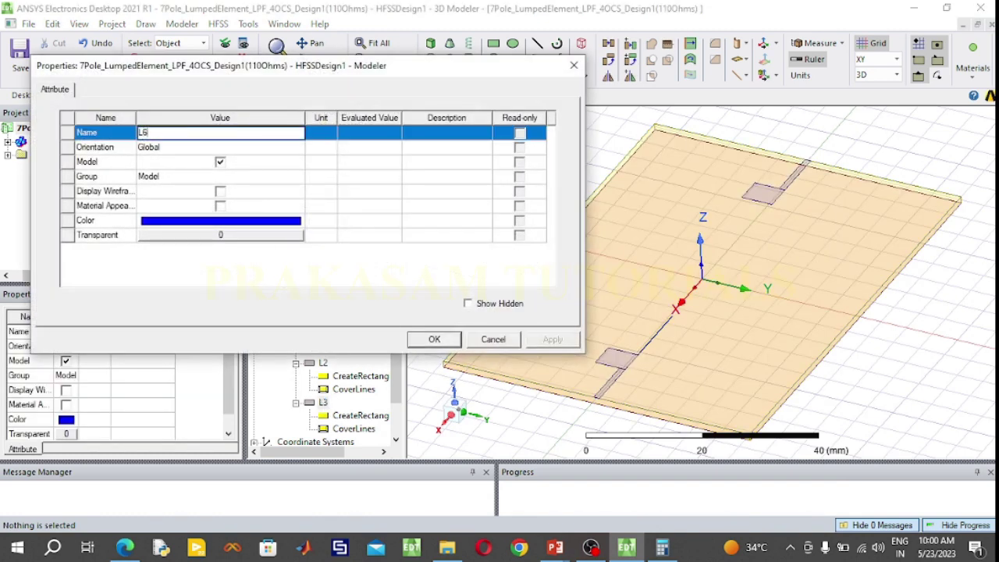
type("L6")
left_click(434, 339)
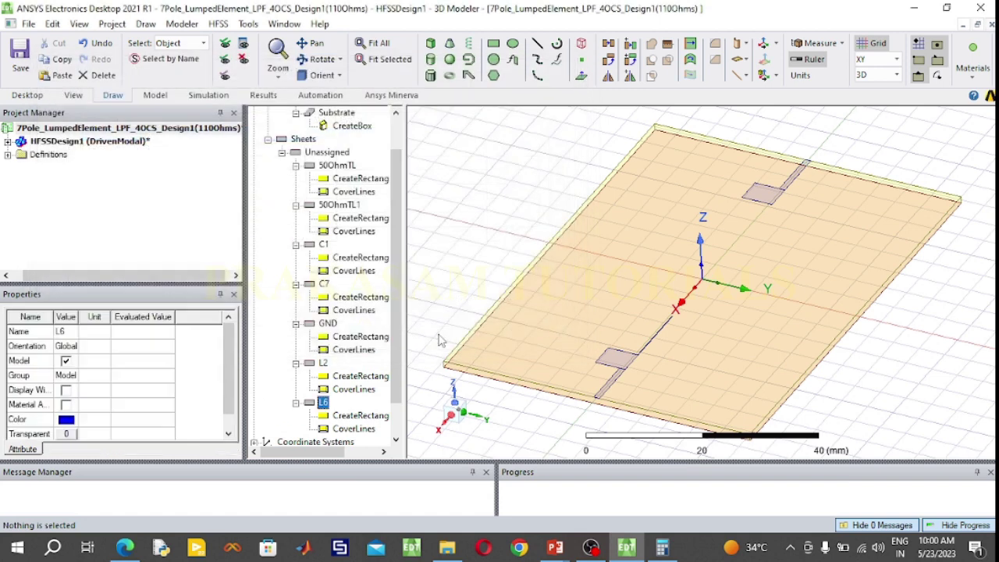
Open the L6 rectangle's creation parameters and calculate its new X position as 0 - 25.865 + 13.32 in Calculator
left_click(366, 420)
double_click(366, 420)
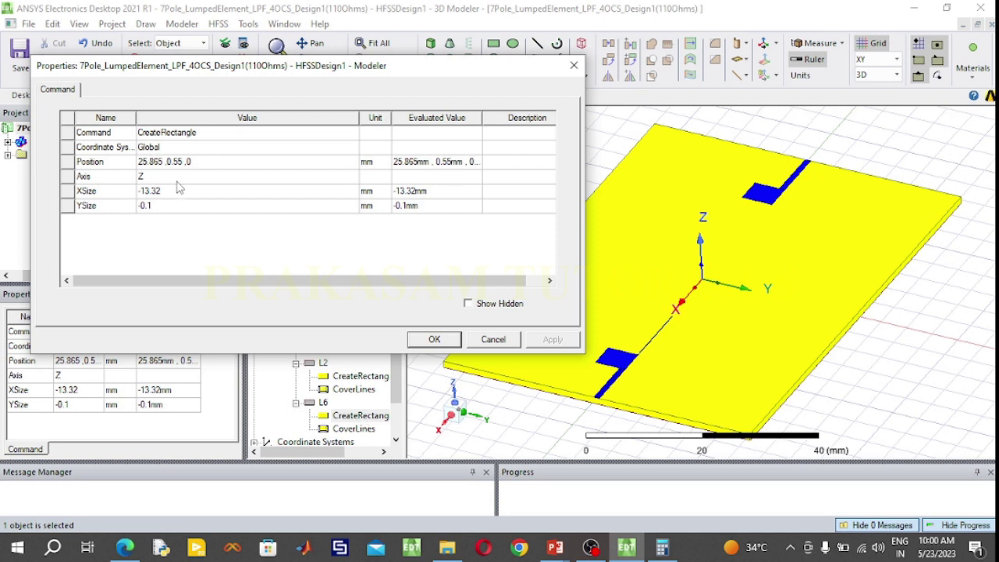
left_click(662, 549)
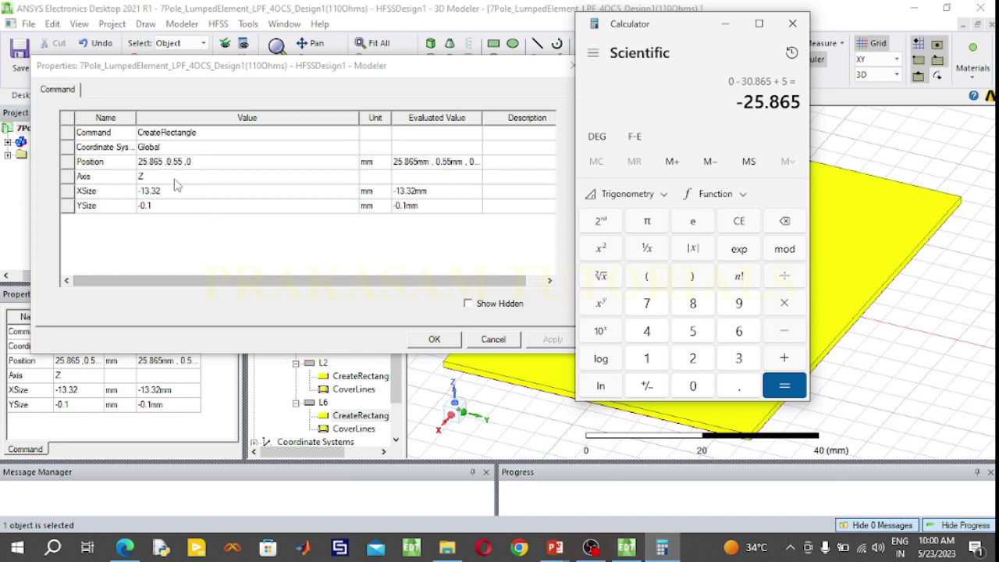
left_click(785, 385)
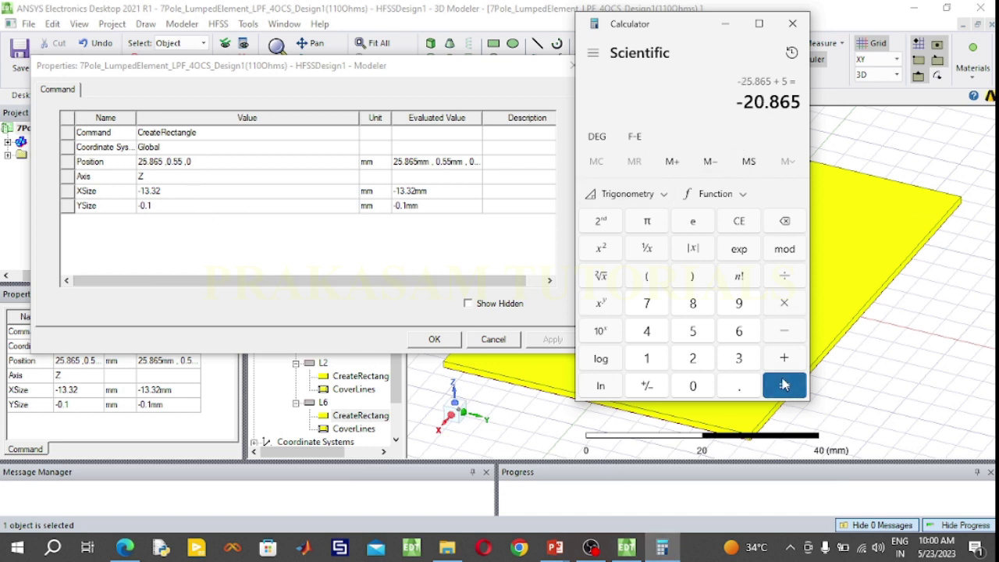
left_click(739, 222)
left_click(785, 331)
left_click(693, 358)
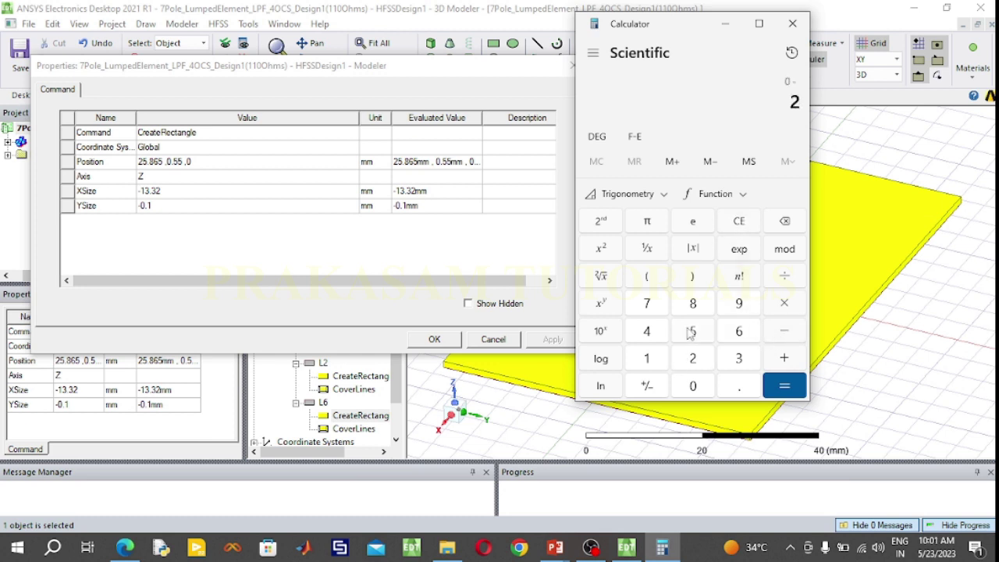
left_click(691, 332)
left_click(739, 385)
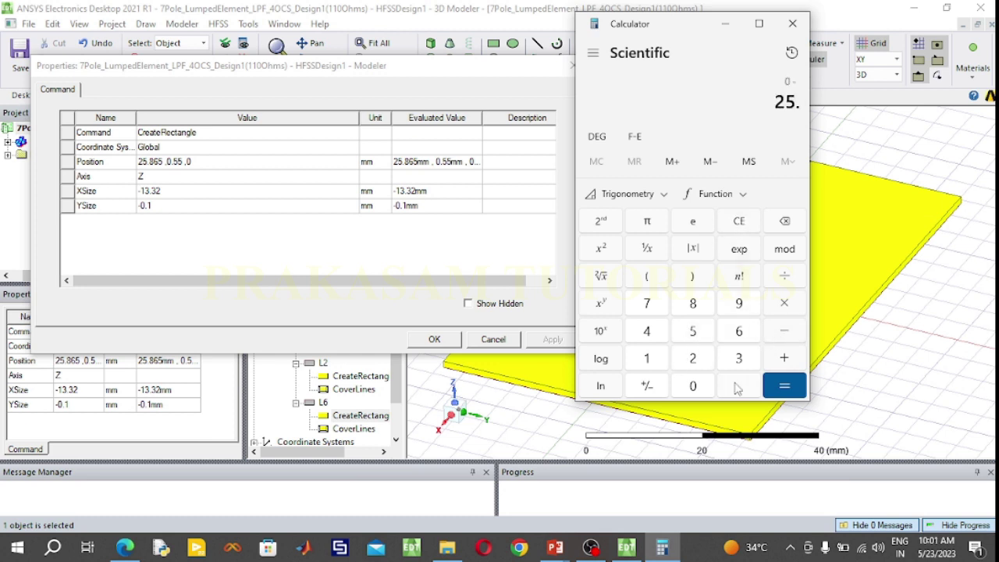
left_click(693, 303)
left_click(739, 331)
left_click(692, 331)
left_click(785, 358)
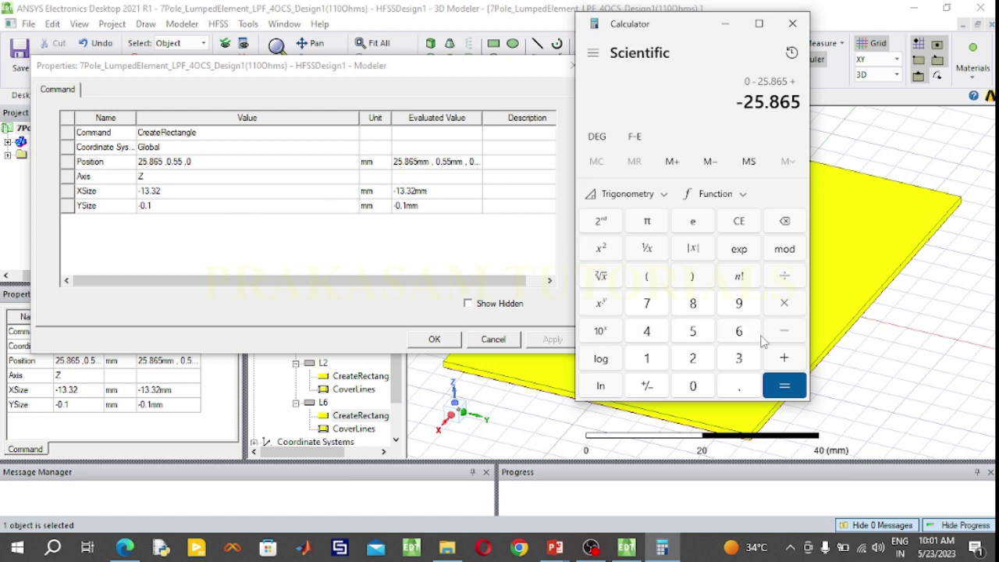
left_click(647, 363)
left_click(730, 365)
left_click(734, 397)
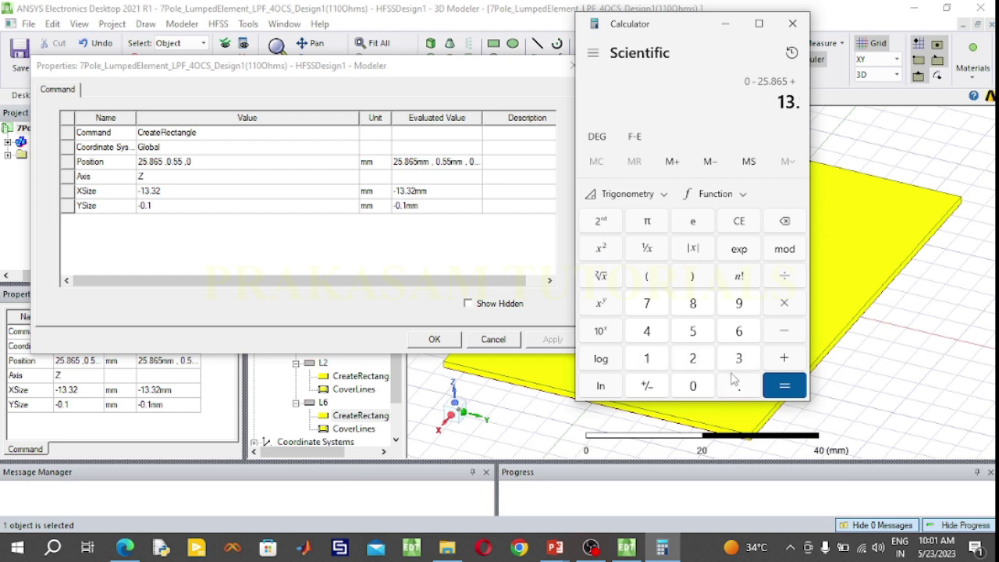
left_click(734, 370)
left_click(695, 362)
left_click(785, 386)
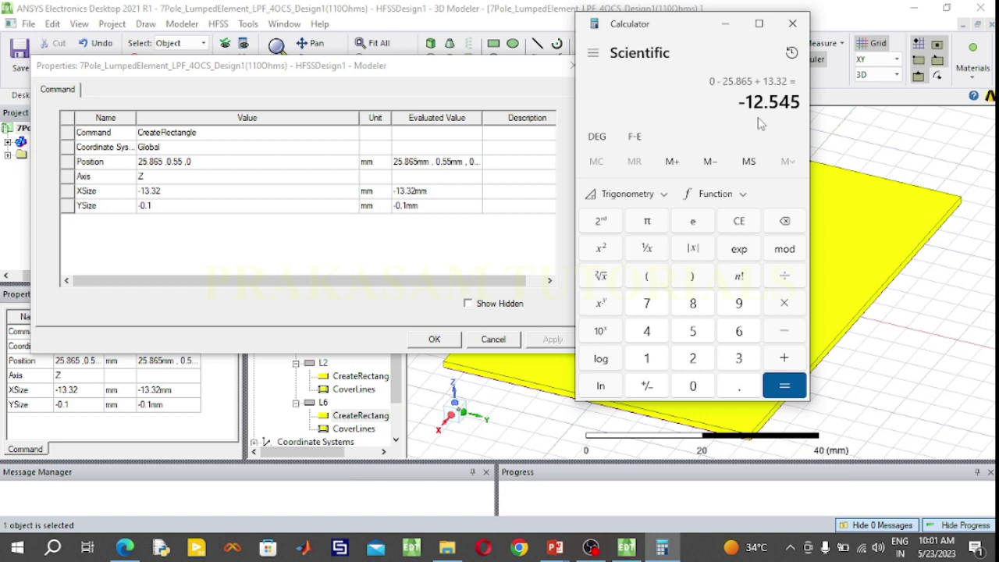
Set the L6 rectangle's X position to -12.545 mm and inspect its placement next to C7
left_click(161, 165)
left_click(161, 164)
left_click_drag(164, 163, 148, 163)
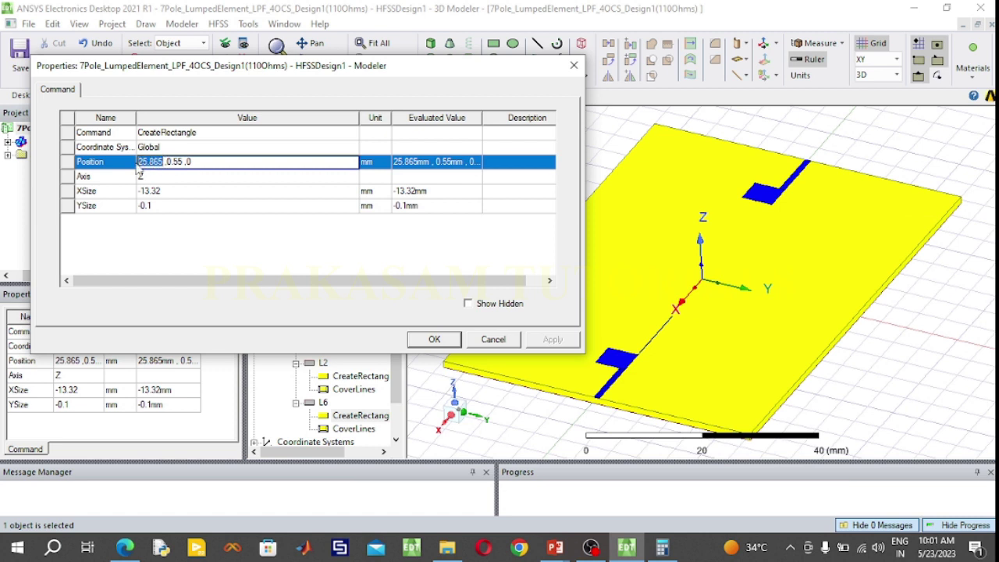
type("-12.545")
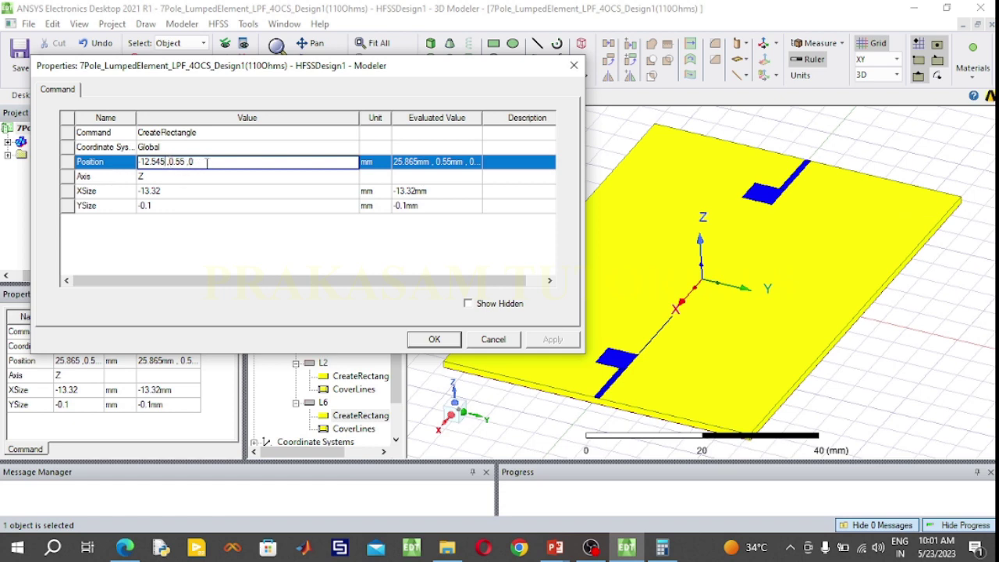
left_click(435, 342)
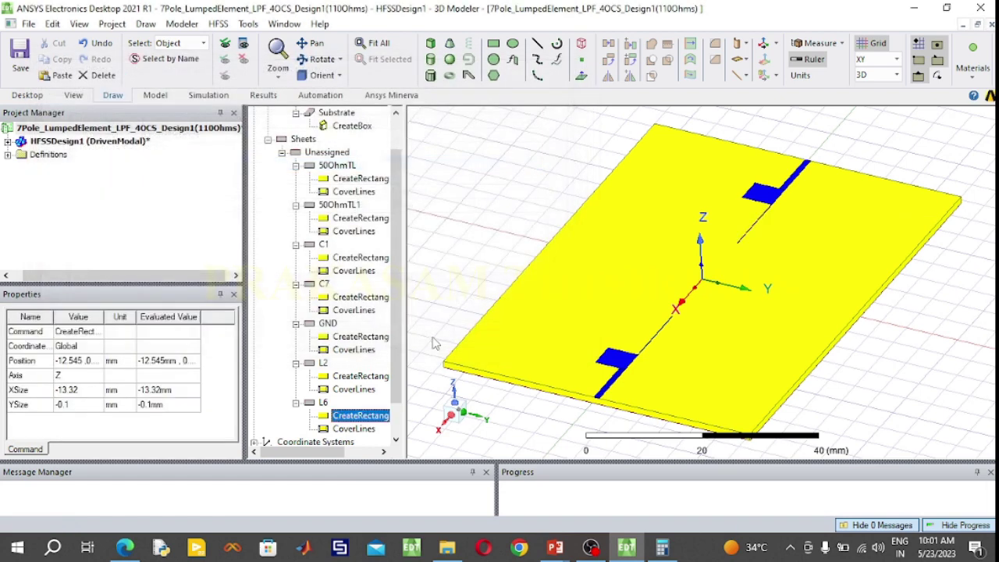
scroll(772, 236, "up", 5)
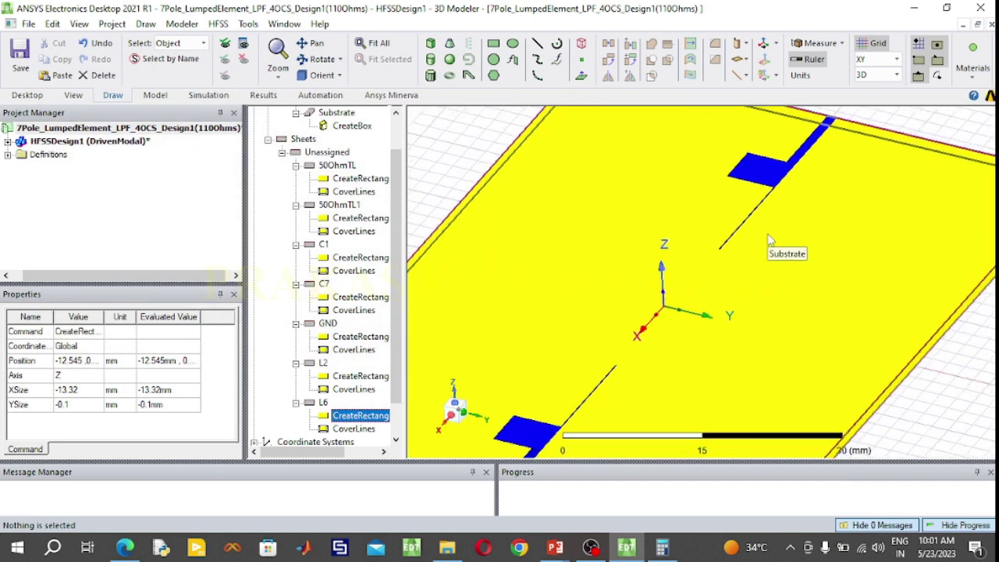
scroll(768, 236, "up", 1)
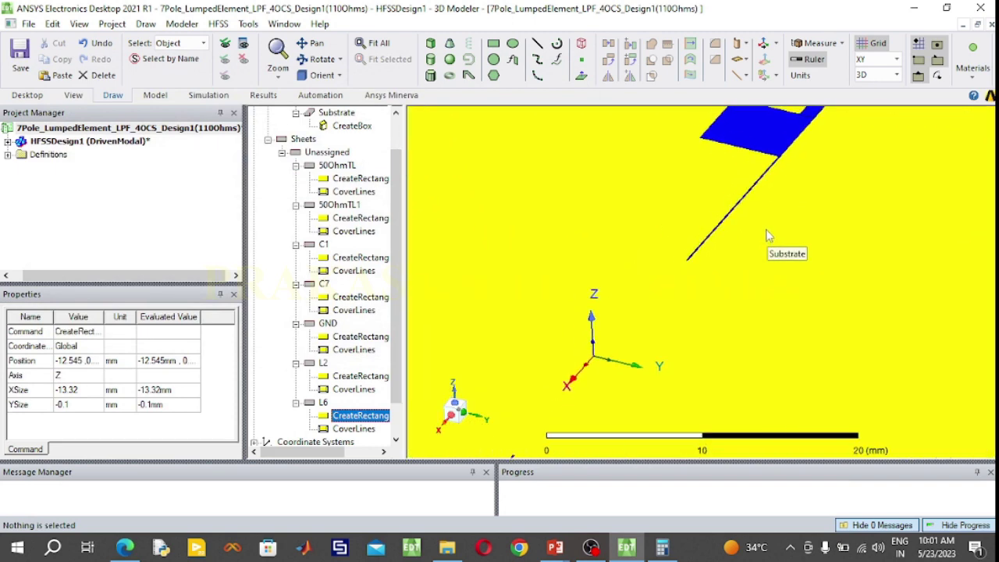
scroll(766, 231, "down", 3)
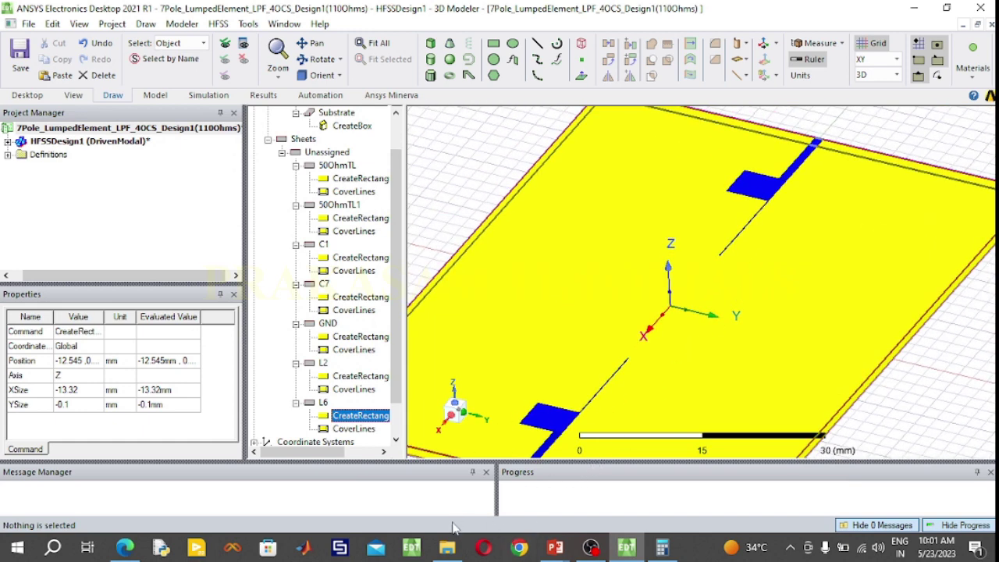
Switch to the PowerPoint slides, examine the microstrip layout and the stub length table for l3 and l5, and return to HFSS
mouse_move(555, 547)
left_click(585, 508)
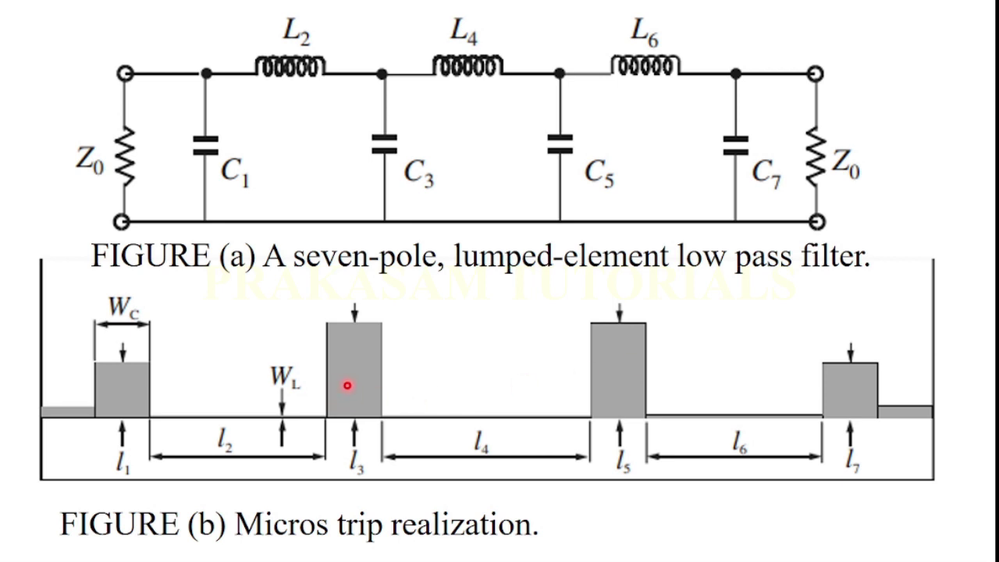
key("Right")
key("Right")
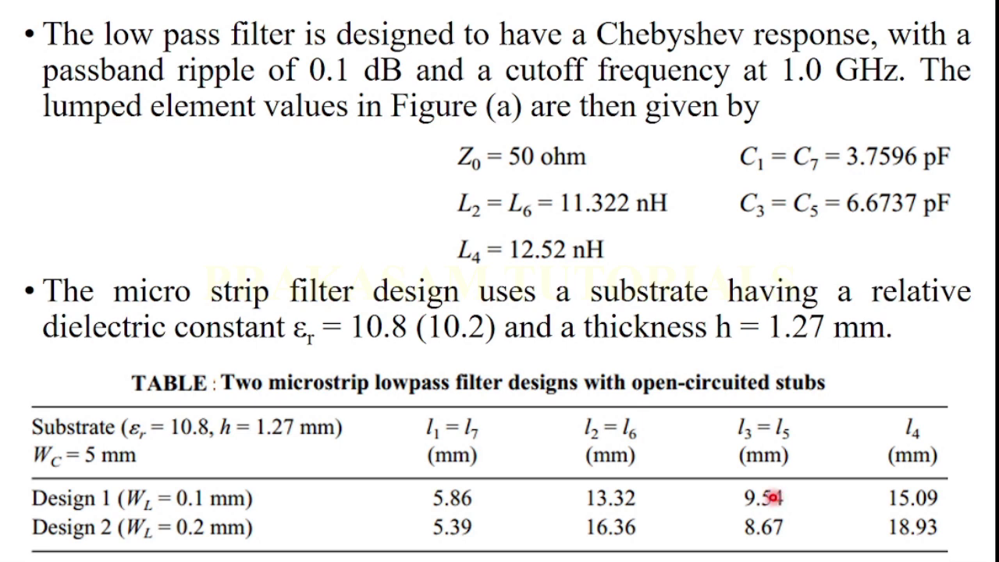
key("Left")
key("Left")
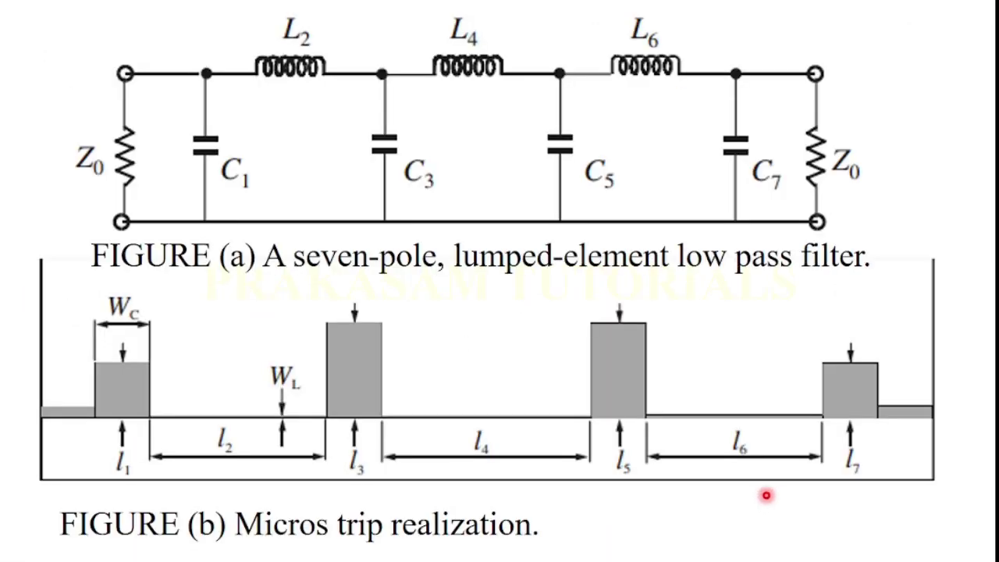
key("super")
left_click(627, 546)
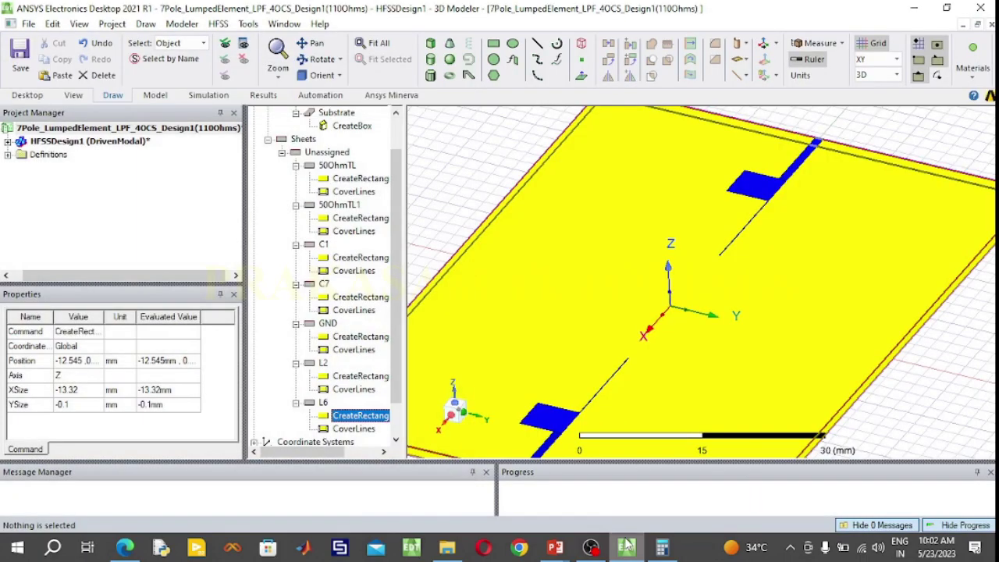
Draw a rectangle about 4.5 mm by 10.6 mm on the substrate, starting at the inner end of L2
left_click(494, 43)
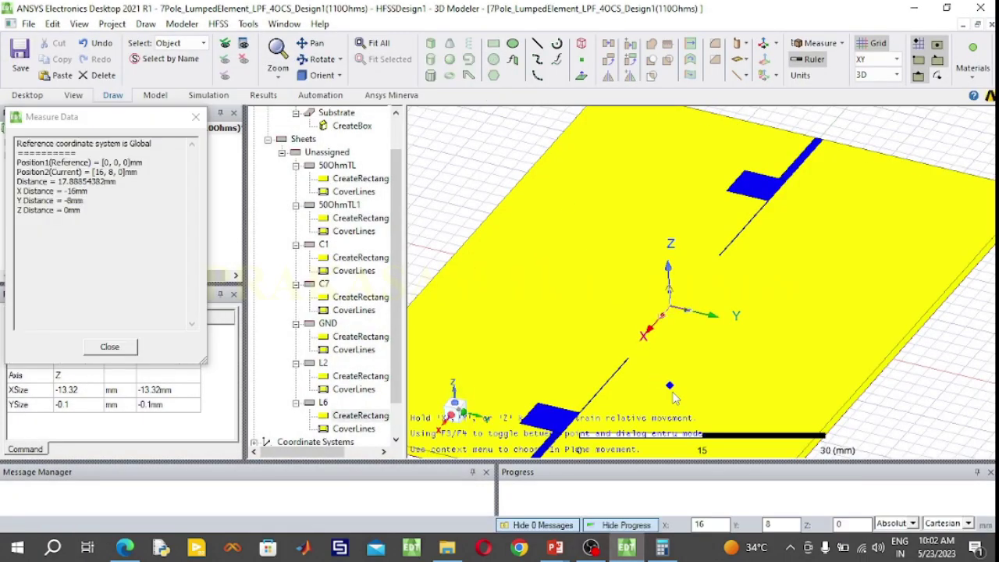
left_click(628, 361)
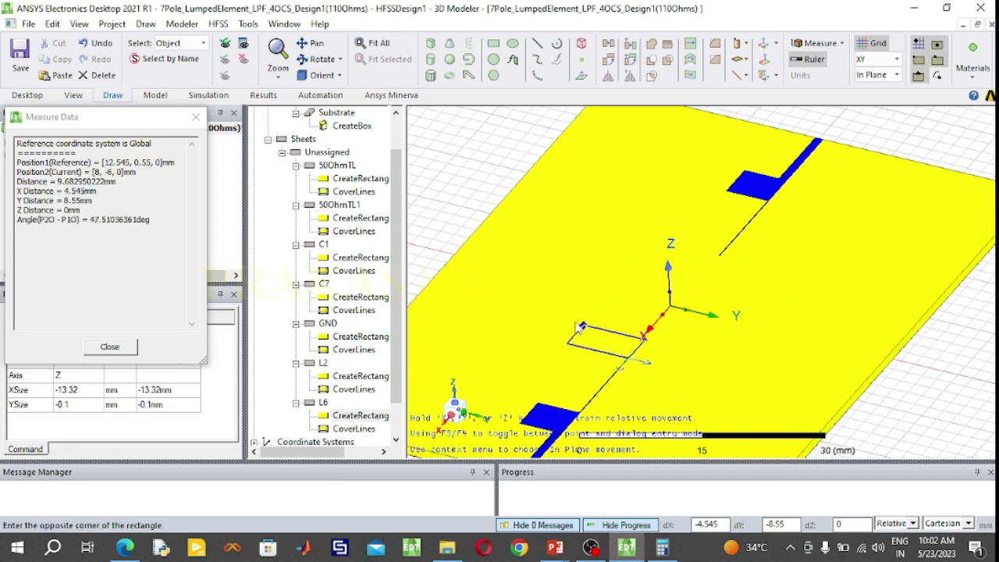
left_click(570, 323)
left_click(432, 230)
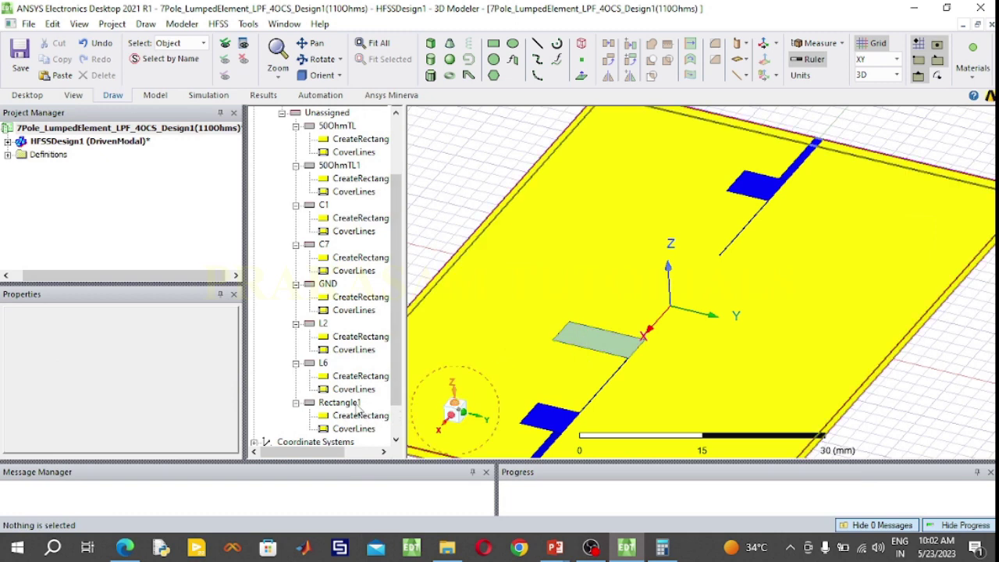
Check the capacitor labels on the filter schematic slide, rename the new rectangle as C3 and set its color to blue
left_click(556, 547)
left_click(589, 498)
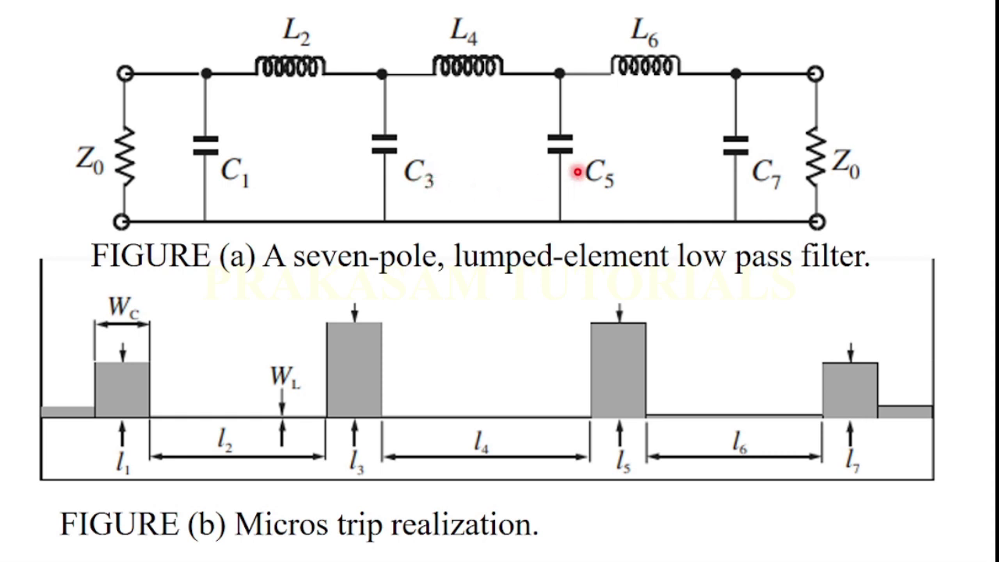
key("super")
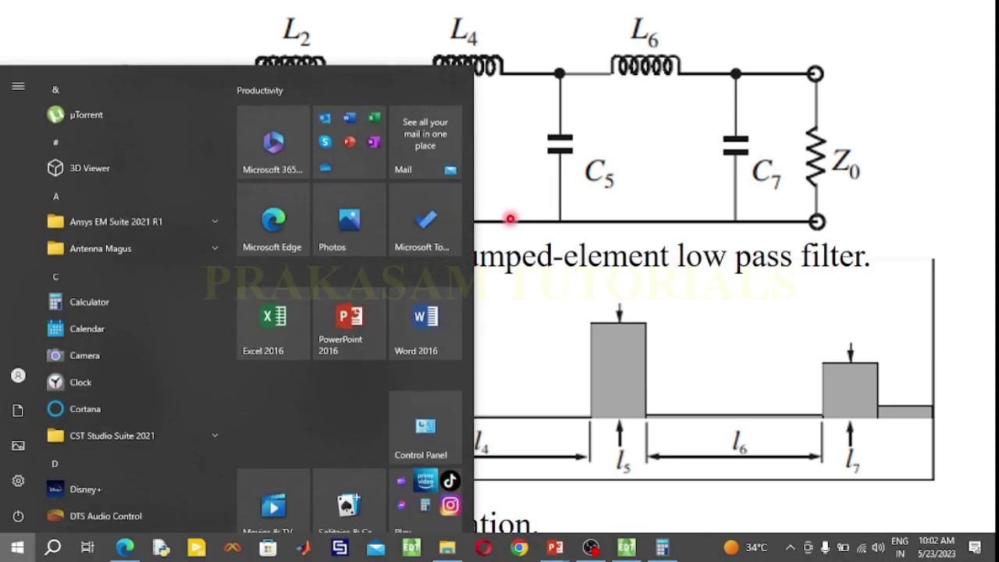
left_click(627, 548)
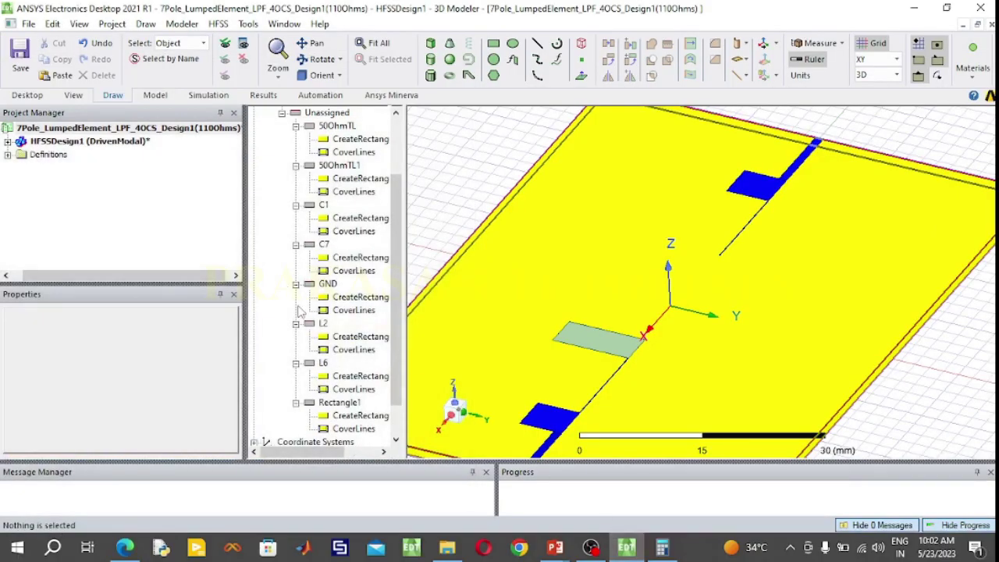
double_click(337, 403)
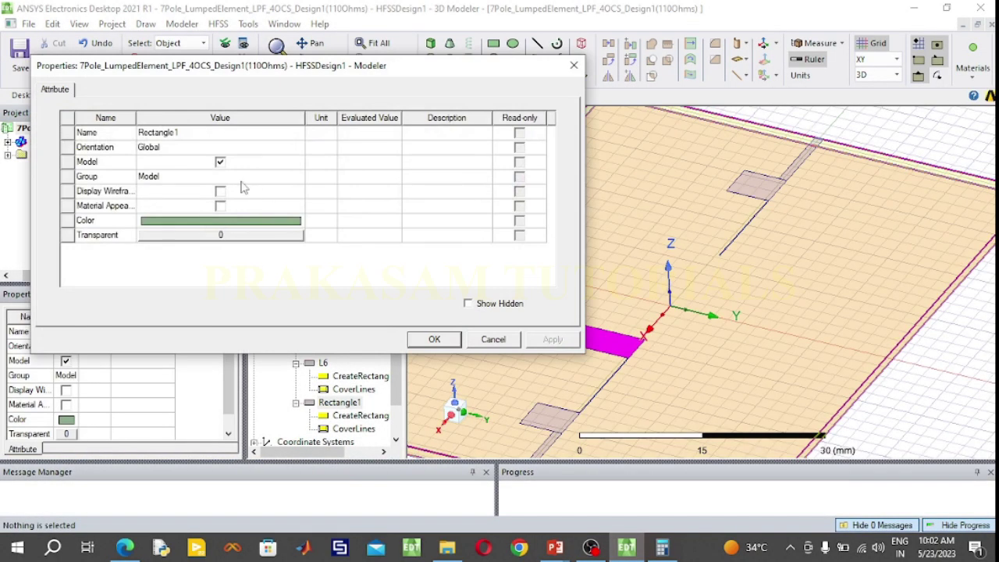
left_click(207, 135)
type("C3")
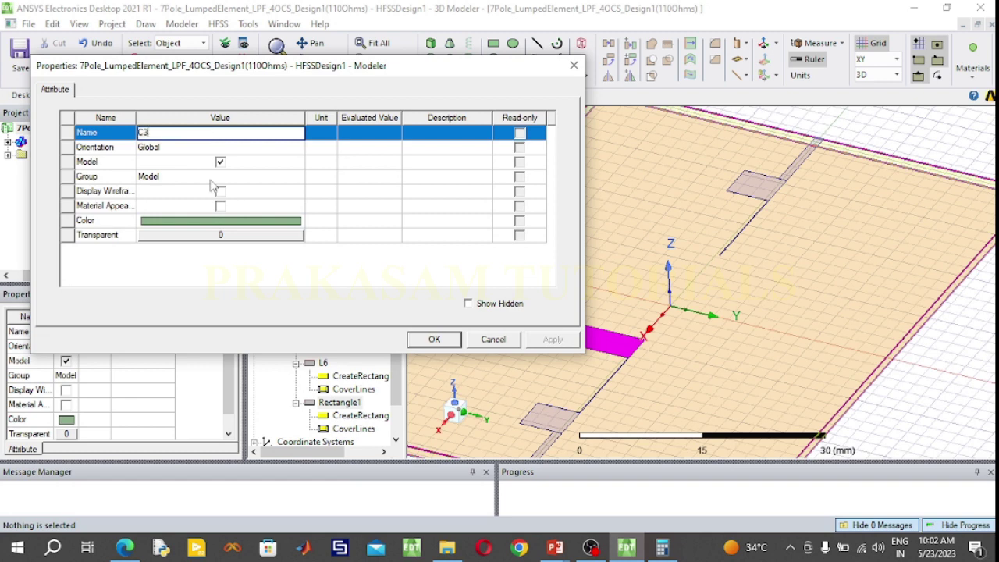
left_click(224, 221)
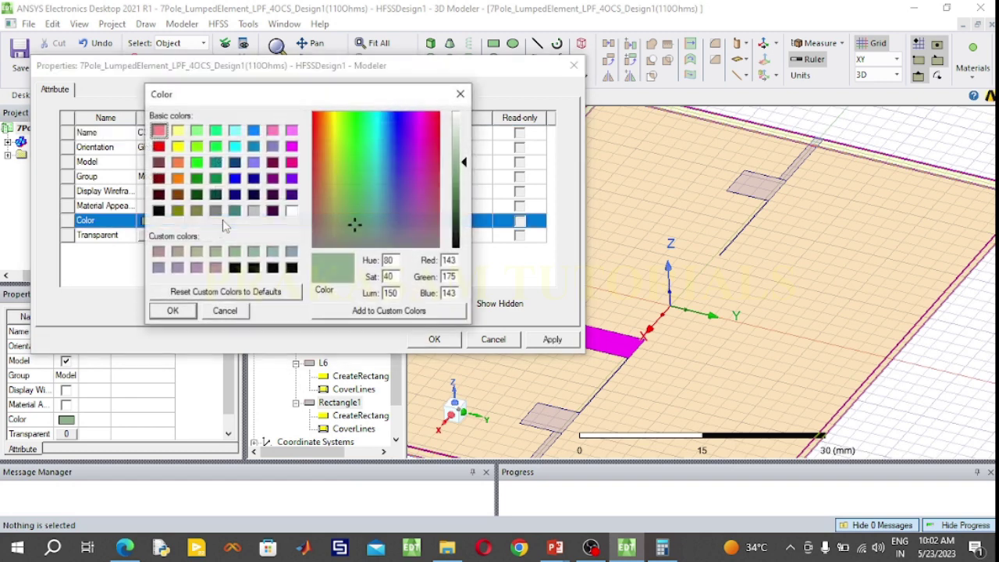
left_click(235, 179)
left_click(172, 311)
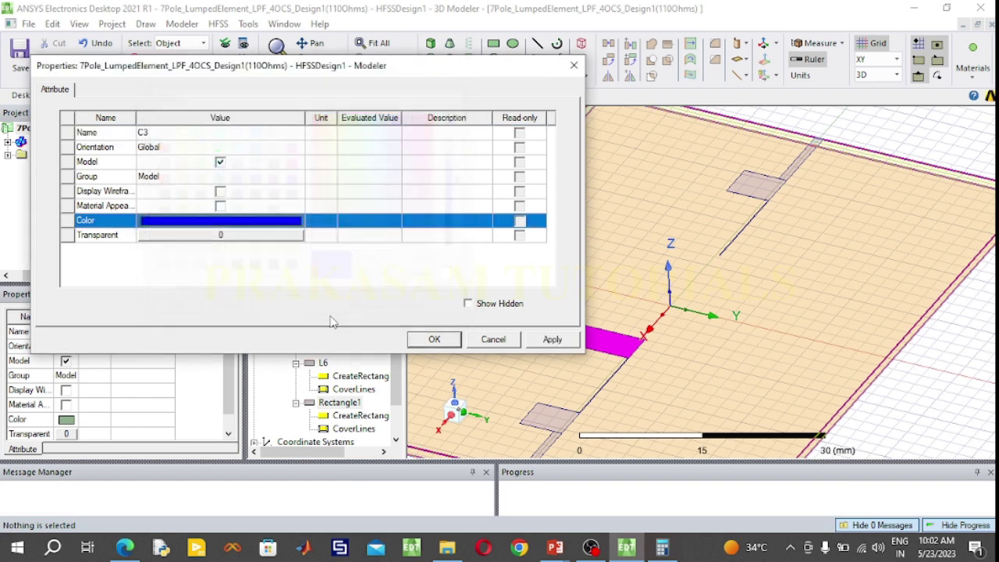
left_click(428, 342)
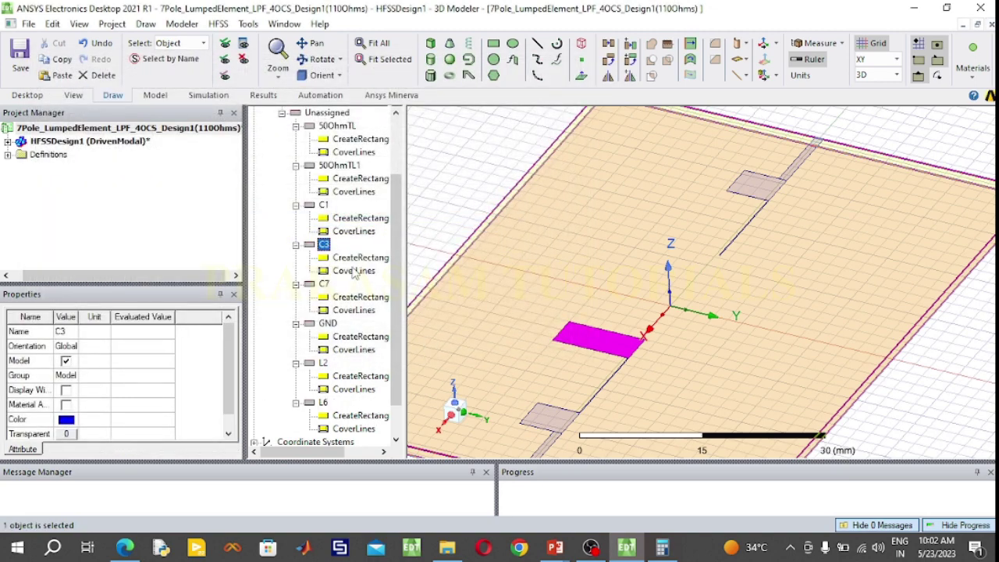
Set the C3 rectangle's X size to -5 mm and Y size to -9.54 mm
left_click(356, 260)
double_click(356, 262)
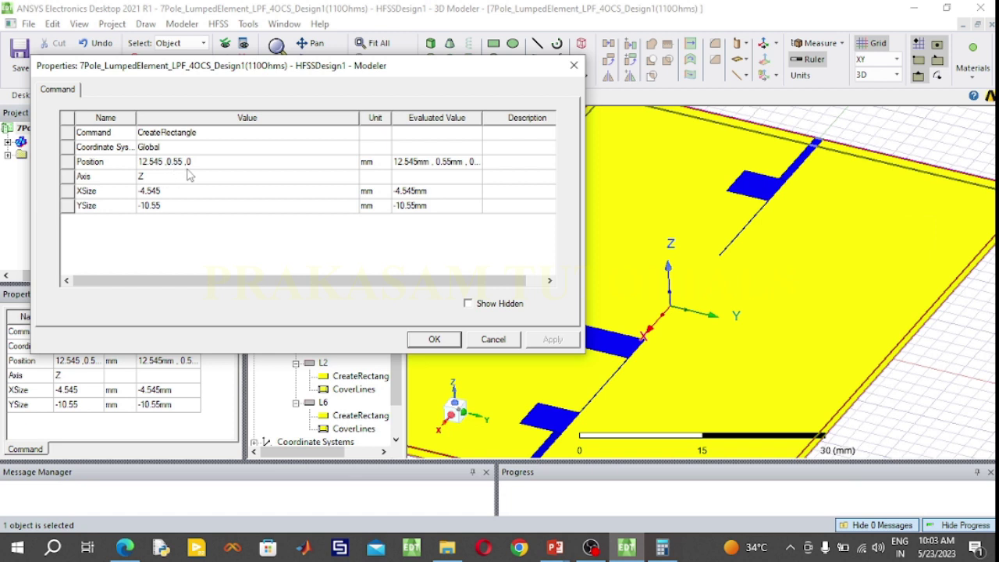
left_click(169, 191)
type("4.545")
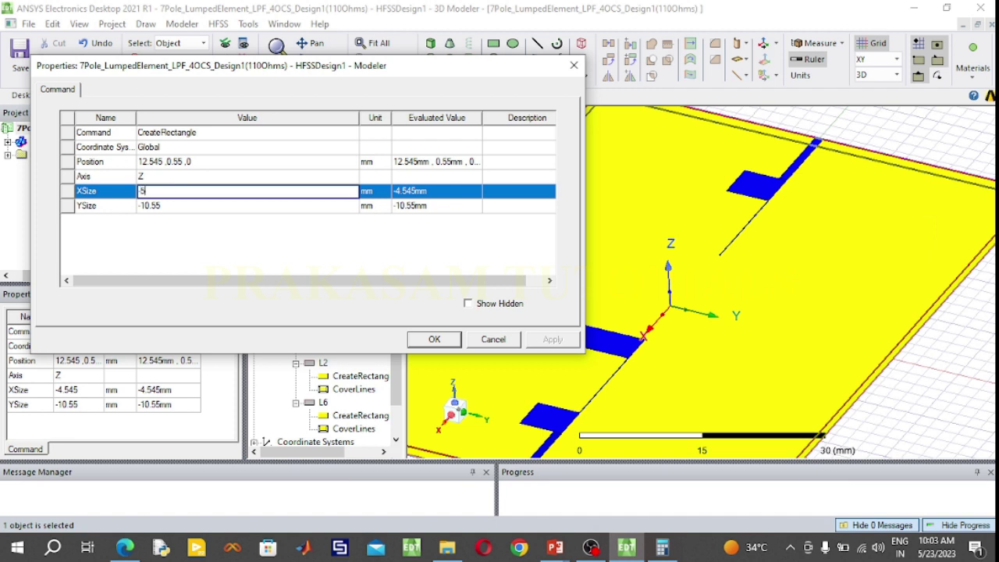
left_click(175, 207)
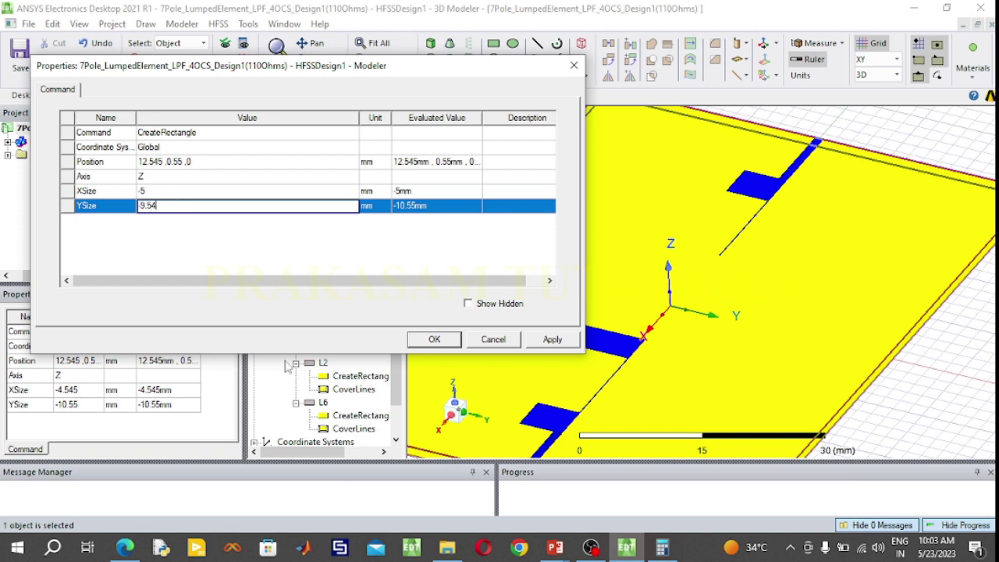
left_click(455, 348)
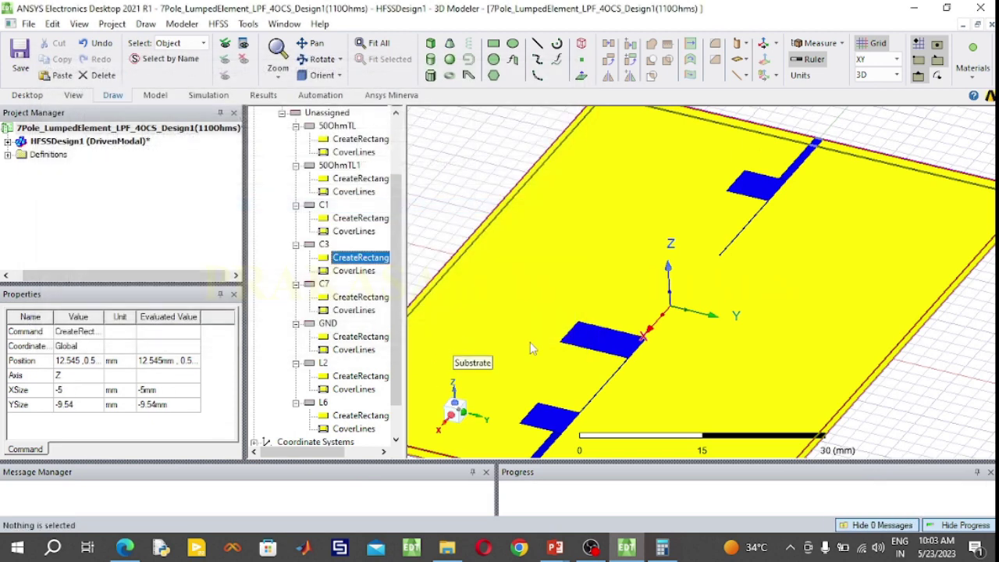
Duplicate the C3 stub by copying and pasting it, and rename the copy as C5
left_click(324, 245)
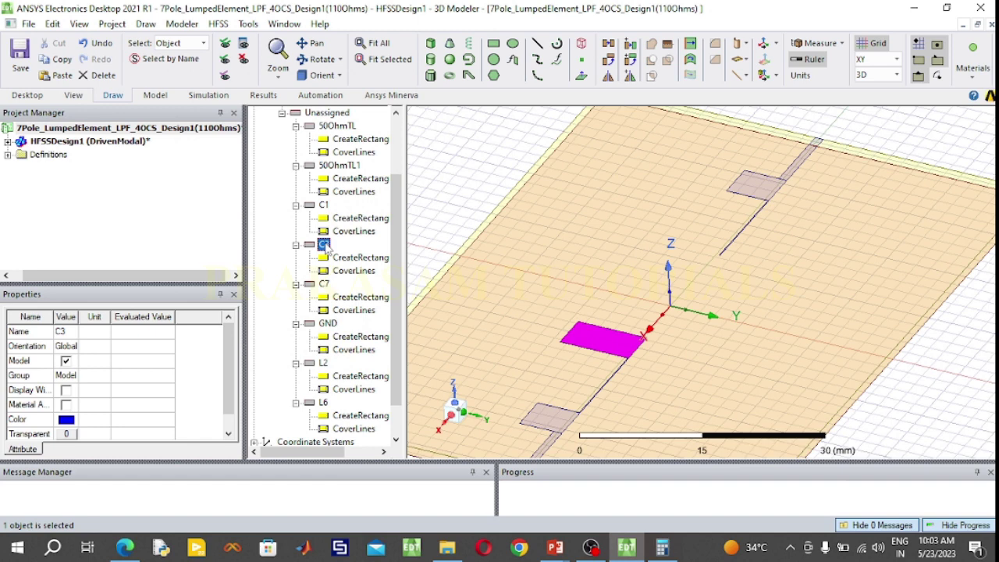
key("ctrl+v")
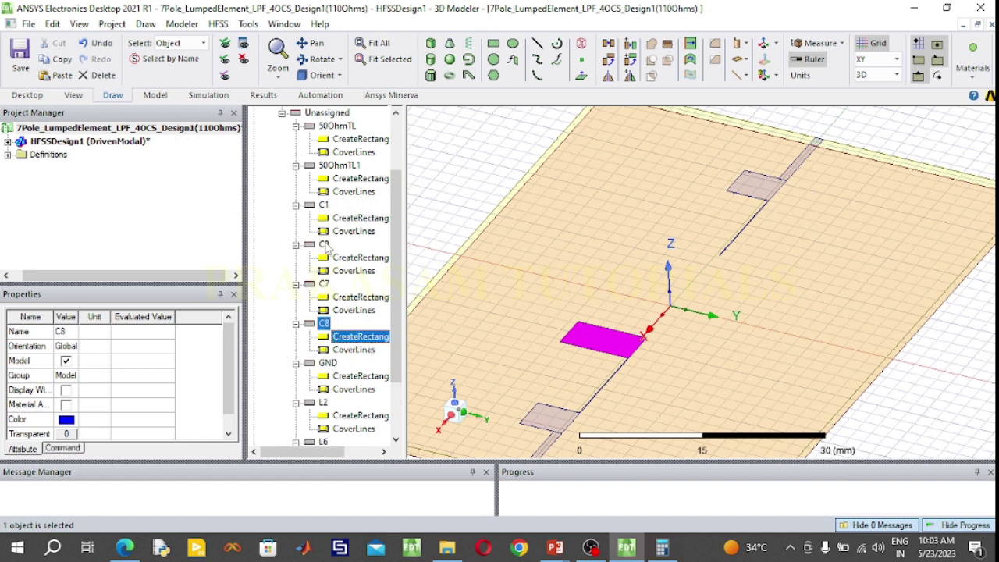
double_click(325, 324)
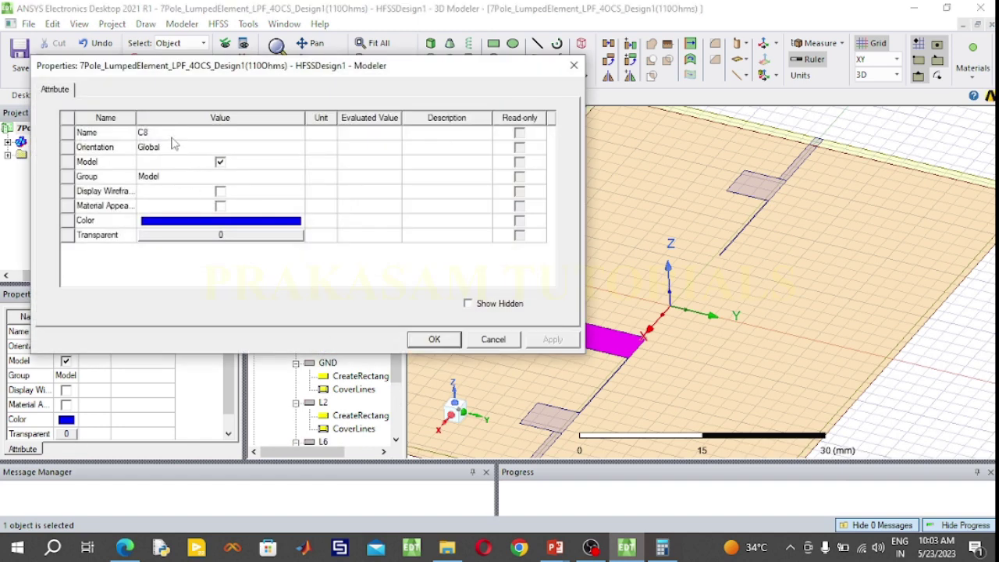
left_click(172, 134)
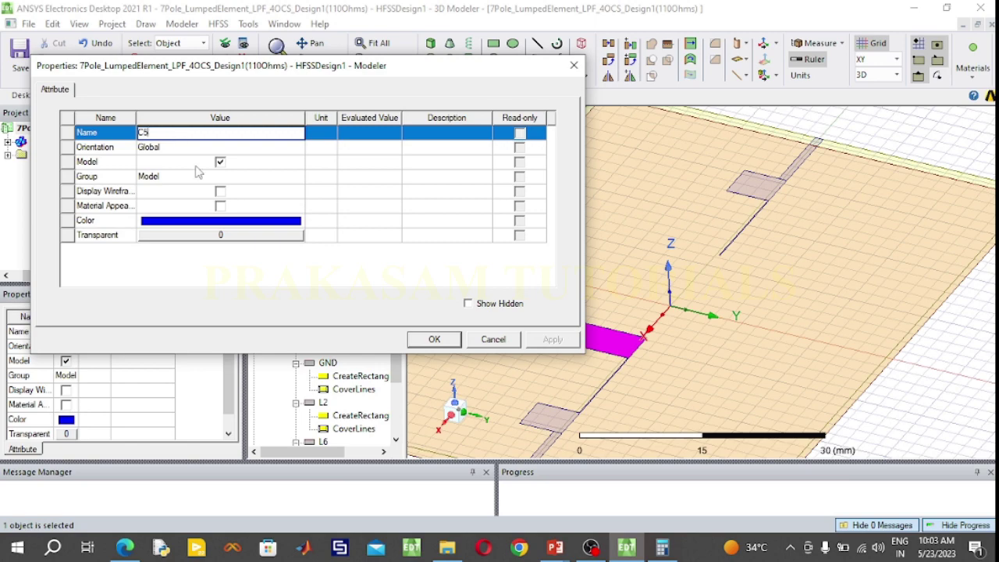
type("C5")
left_click(437, 343)
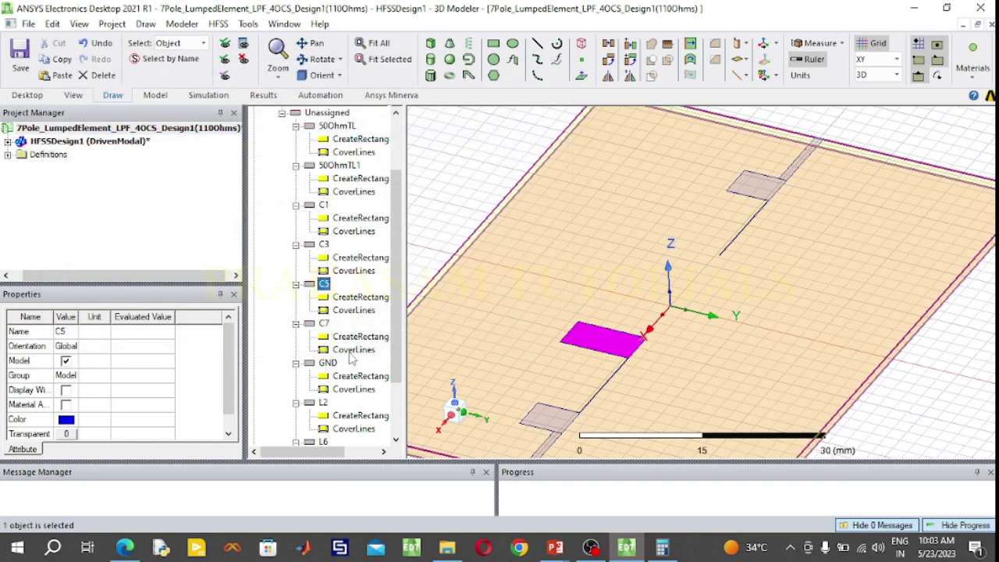
Open C5's rectangle definition and calculate 0 - 12.545 + 5 in Calculator for its start position along X
double_click(356, 300)
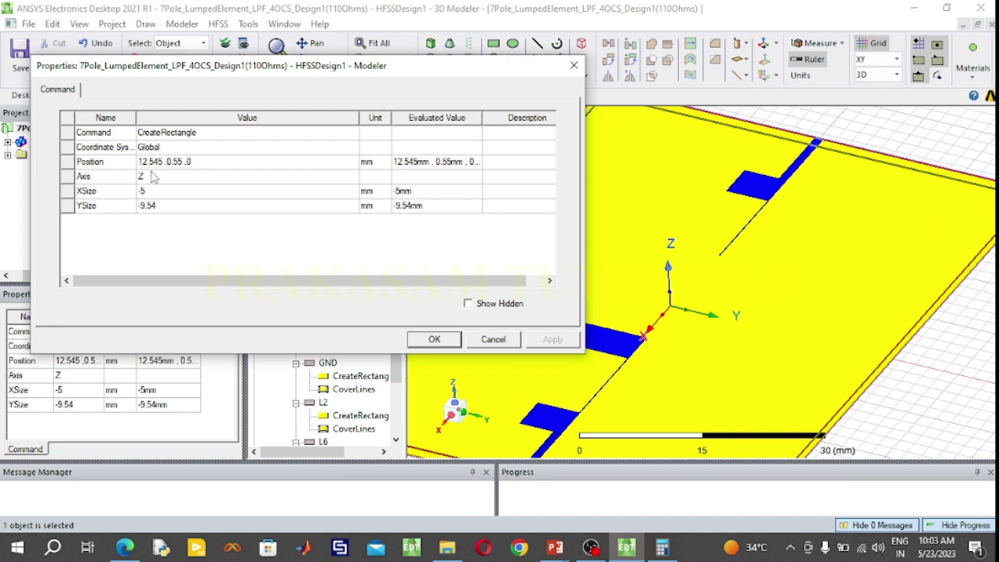
left_click(662, 547)
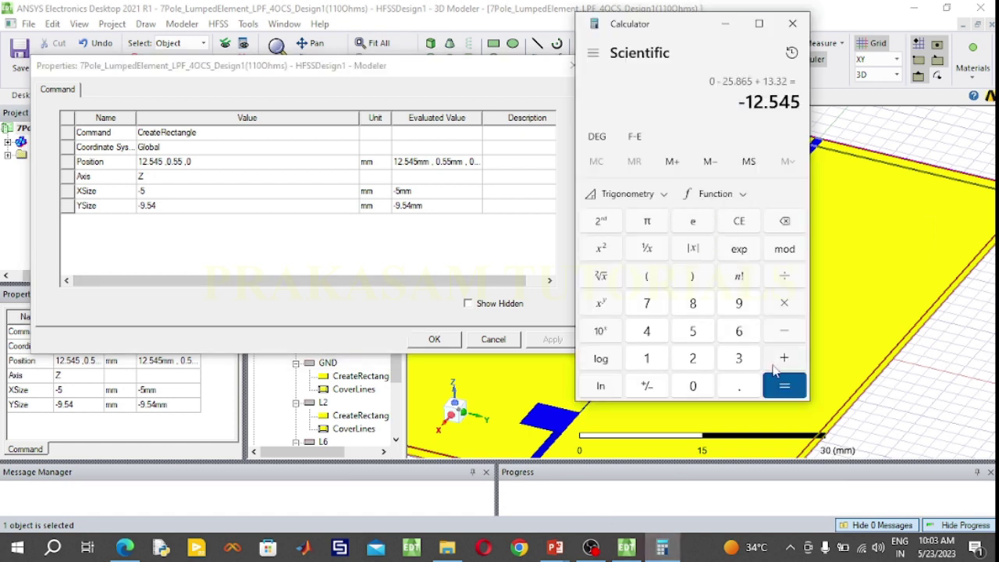
left_click(783, 384)
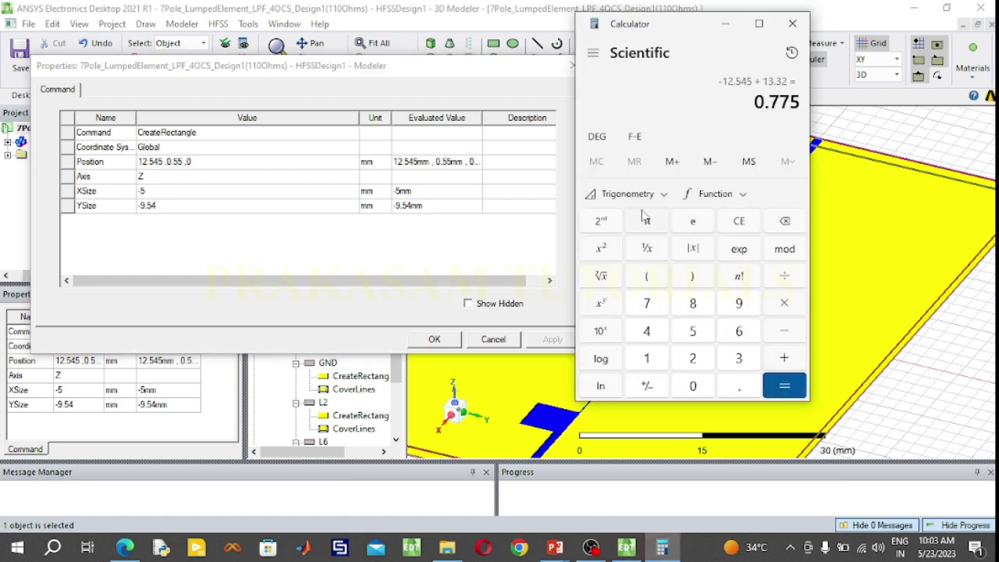
left_click(738, 222)
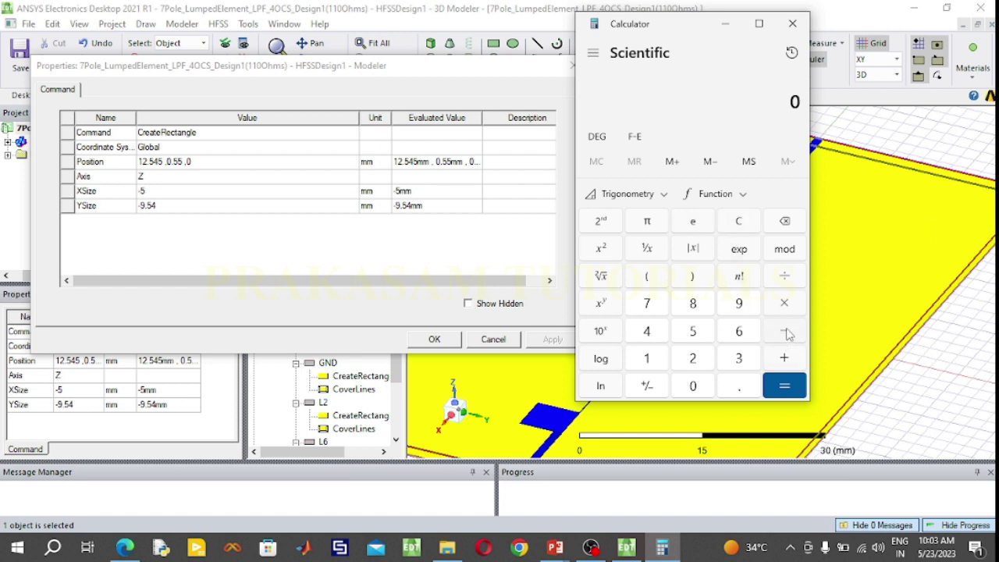
left_click(784, 331)
left_click(647, 359)
left_click(693, 361)
left_click(738, 386)
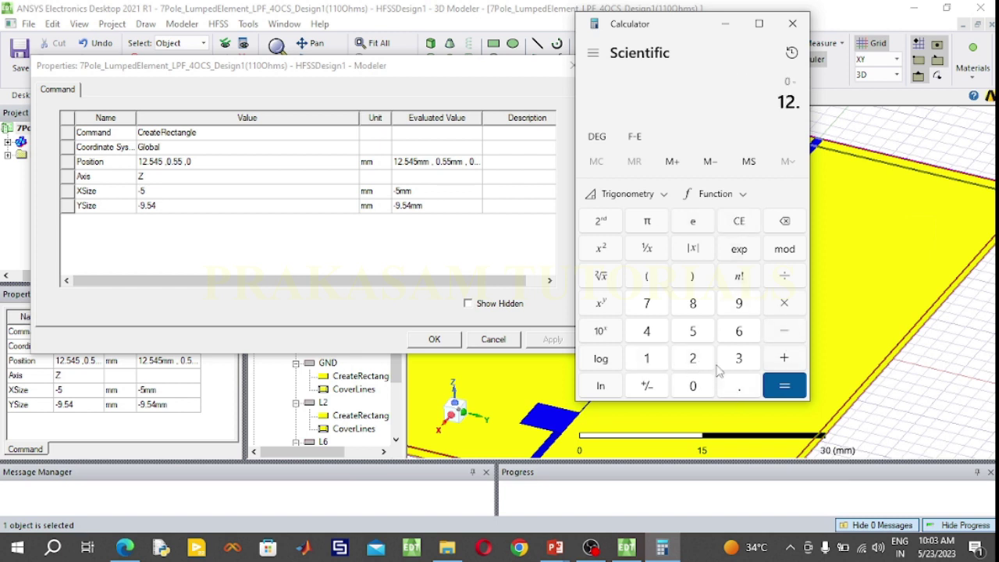
left_click(692, 331)
left_click(647, 331)
left_click(693, 331)
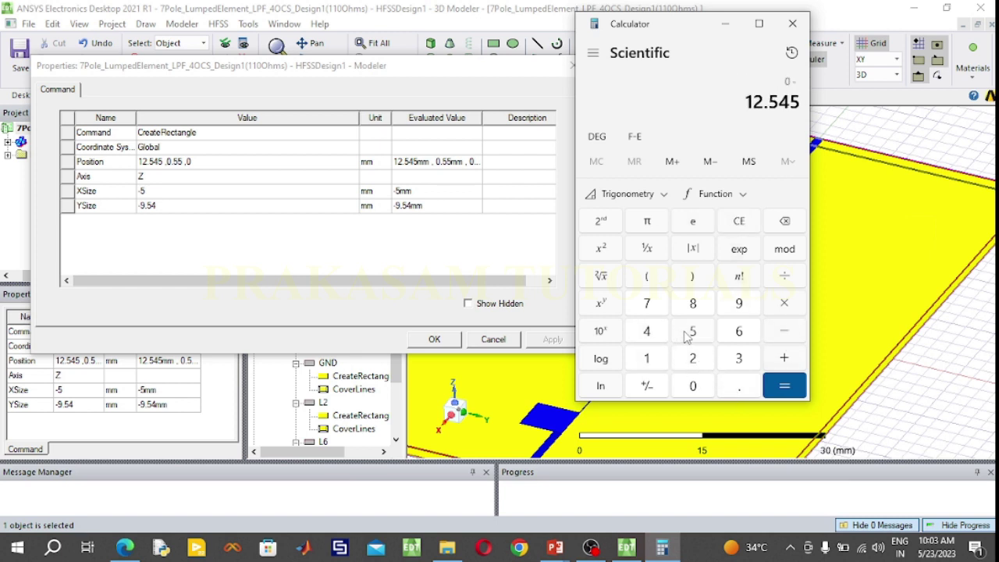
left_click(784, 359)
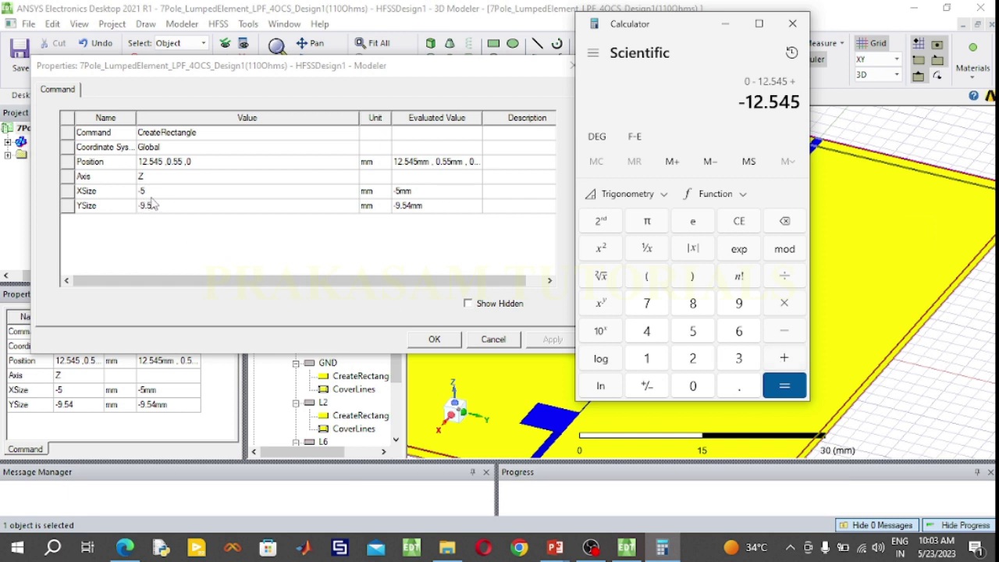
left_click(695, 332)
left_click(769, 395)
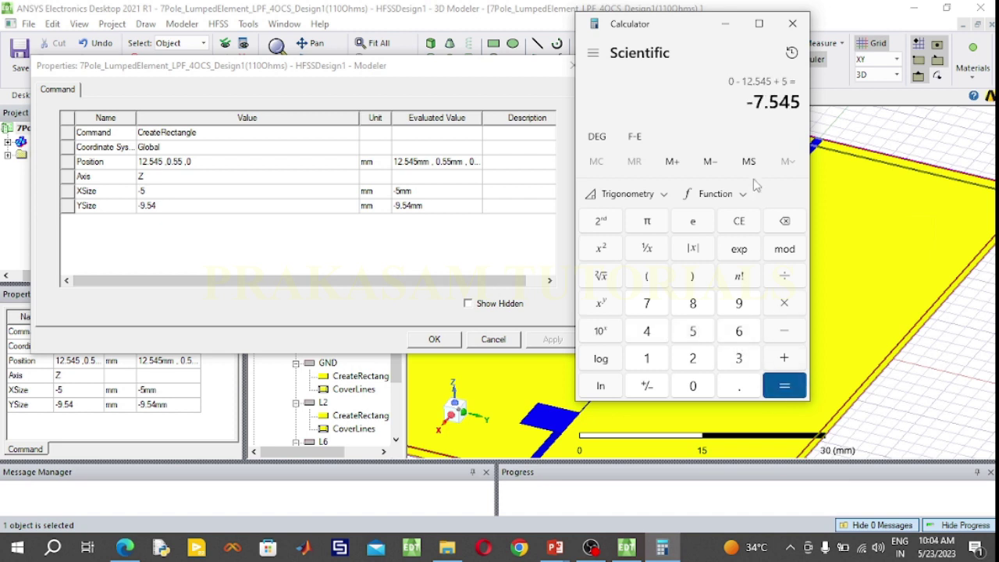
Set the X coordinate of C5's position to -7.545 mm, mirroring the stub across the origin
left_click(162, 163)
left_click(162, 163)
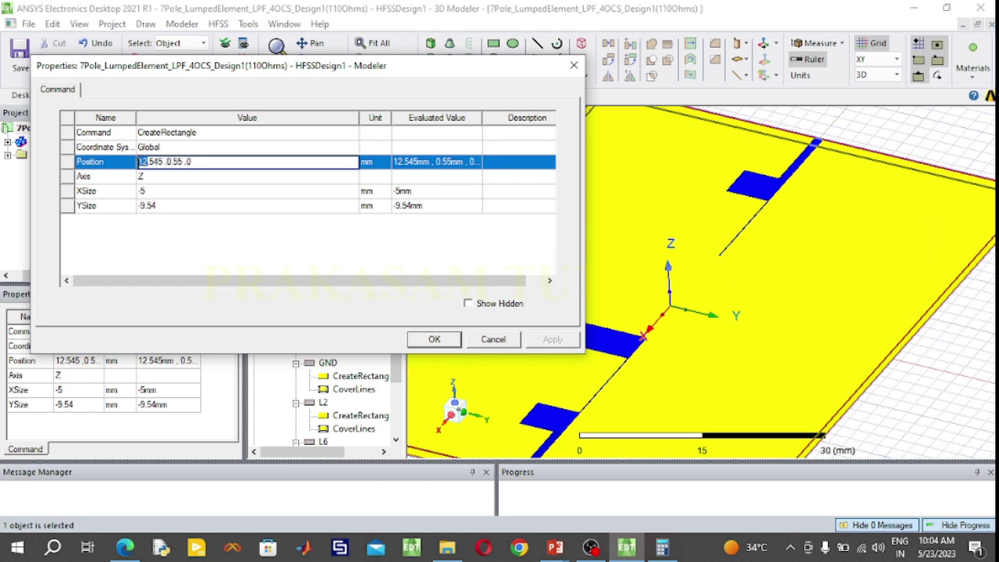
type("-7")
left_click(429, 343)
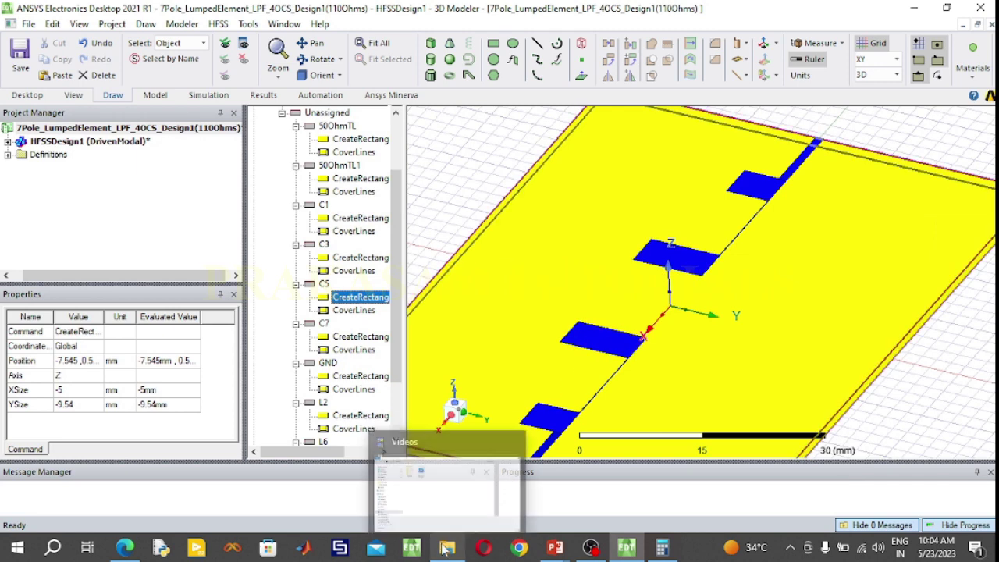
Check the l4 length for Design 1 in the filter dimension table on the PowerPoint slides, and return to the HFSS model
mouse_move(555, 547)
left_click(594, 492)
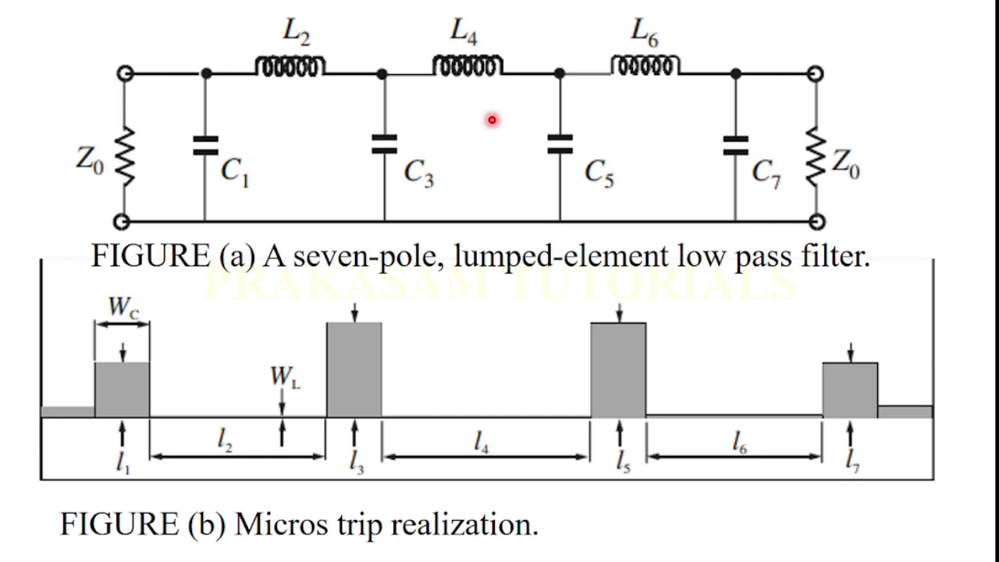
key("Right")
key("Right")
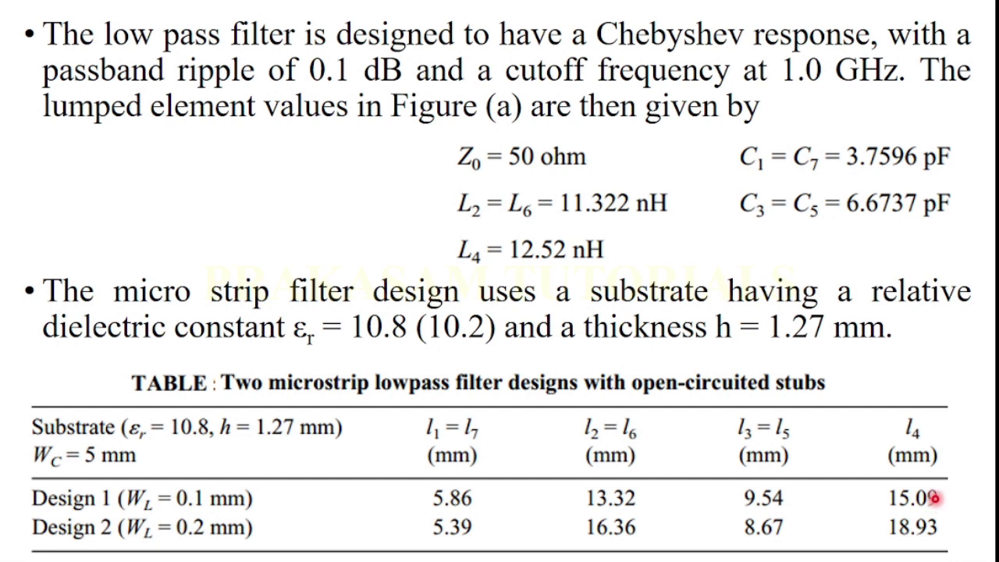
key("Right")
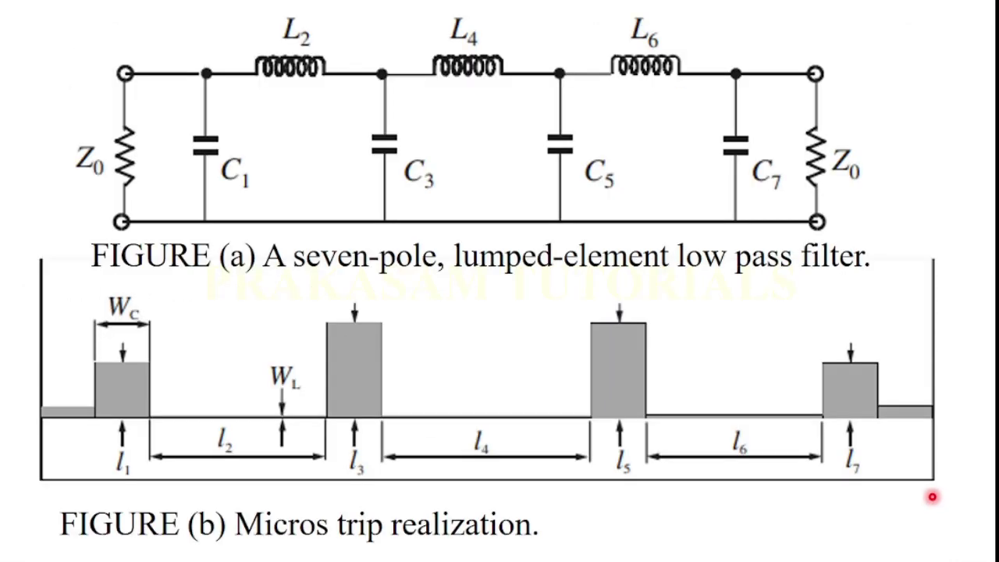
key("super")
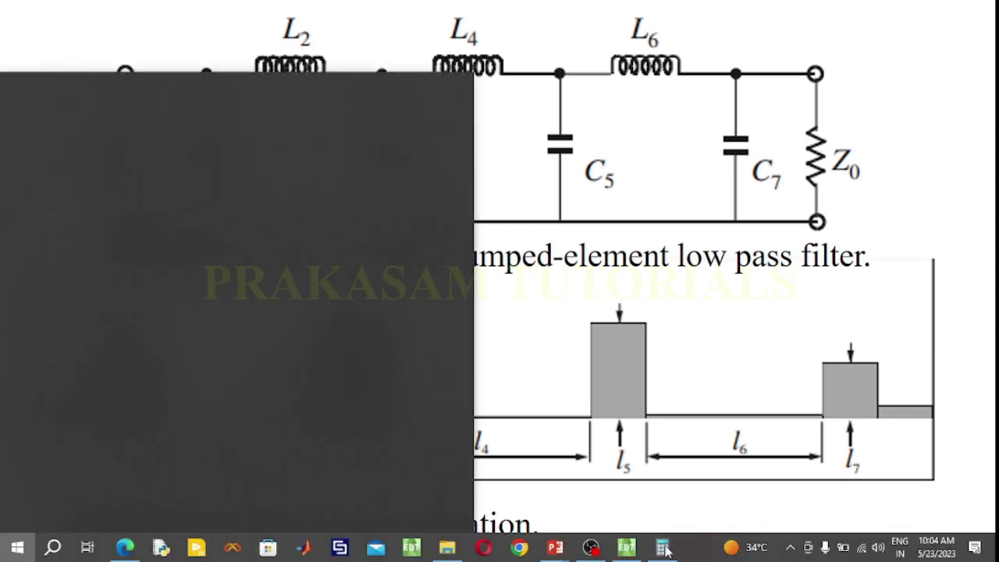
left_click(625, 548)
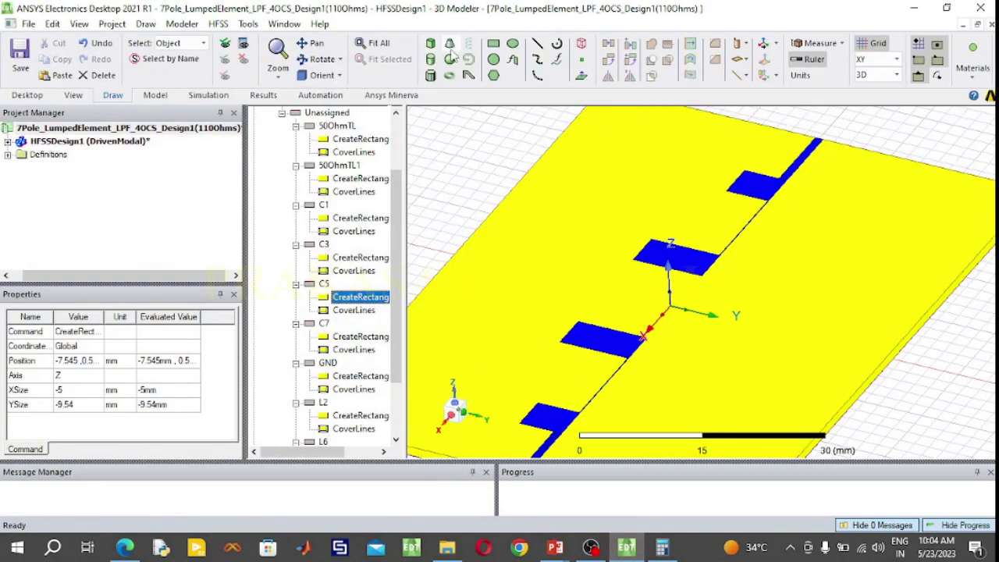
left_click(494, 44)
left_click(644, 336)
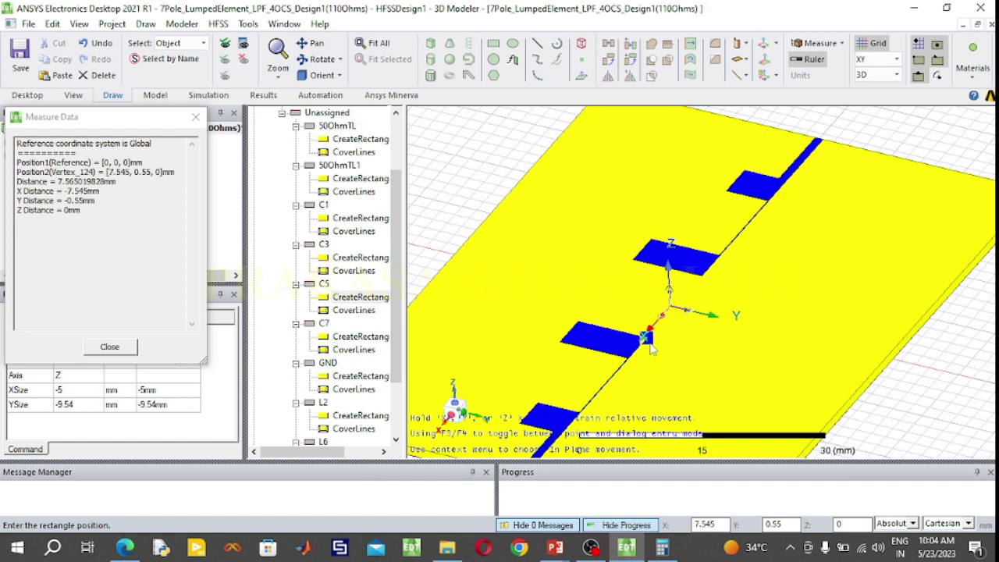
left_click(700, 280)
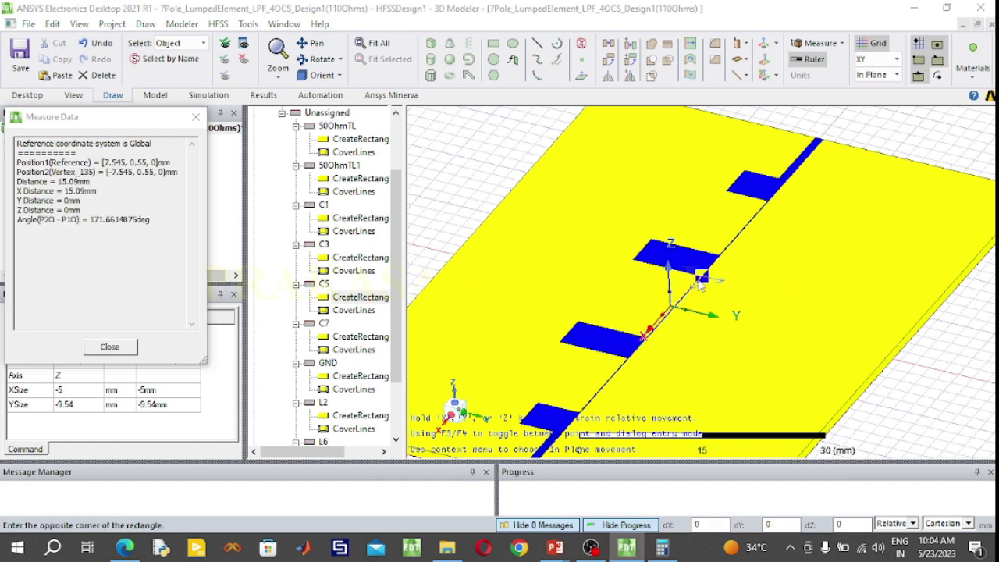
left_click(614, 220)
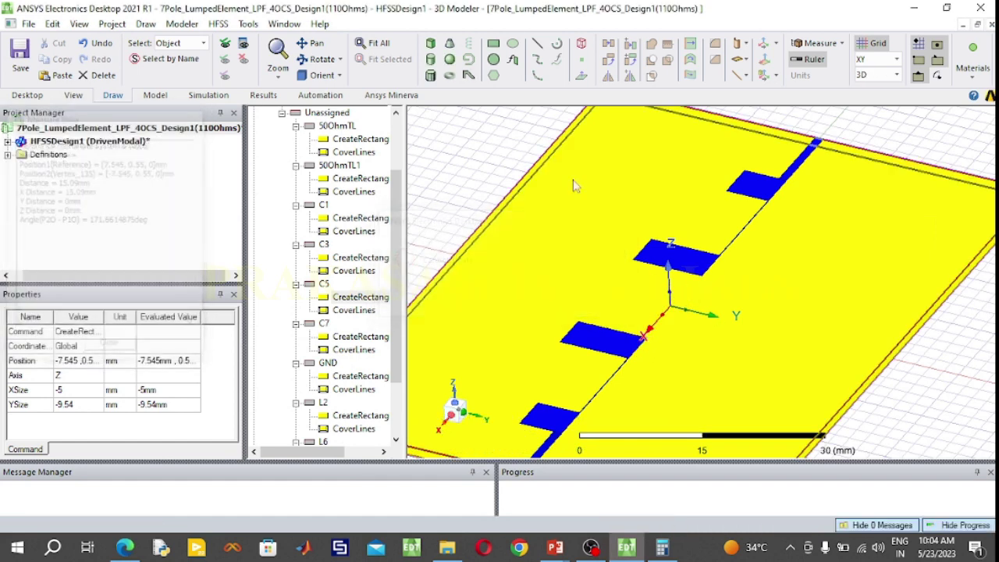
Draw a narrow rectangle about 15.5 mm by 0.55 mm from the inner corner of C5 towards the inner corner of C3
left_click(494, 44)
left_click(648, 311)
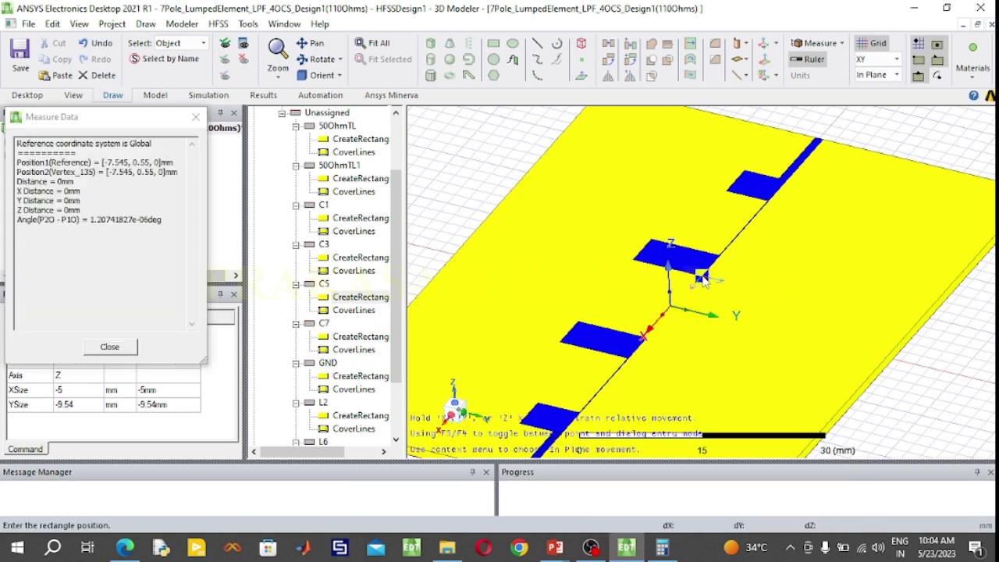
left_click(643, 341)
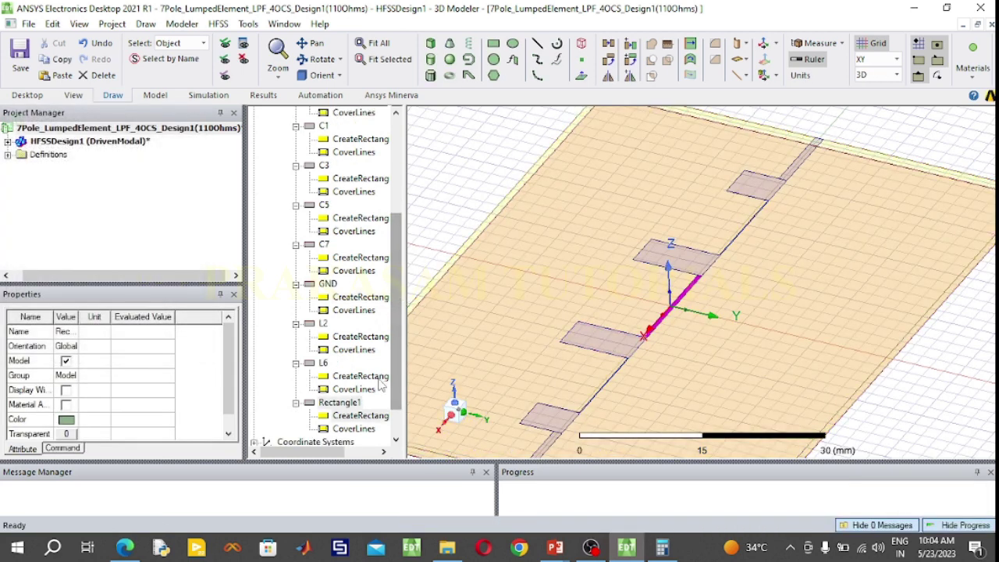
Rename the new connecting rectangle as L4 and set its color to blue
double_click(358, 403)
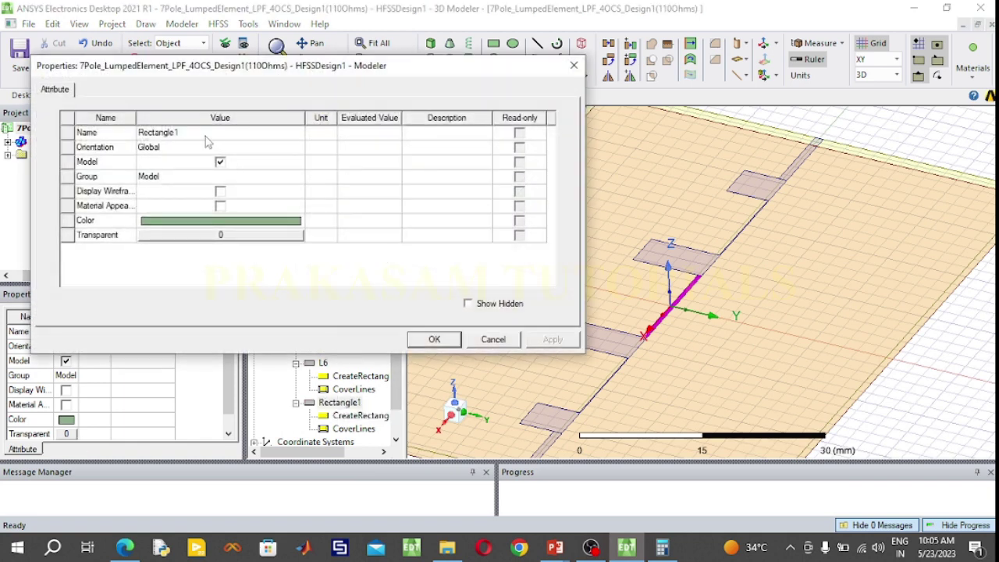
left_click(204, 131)
type("L4")
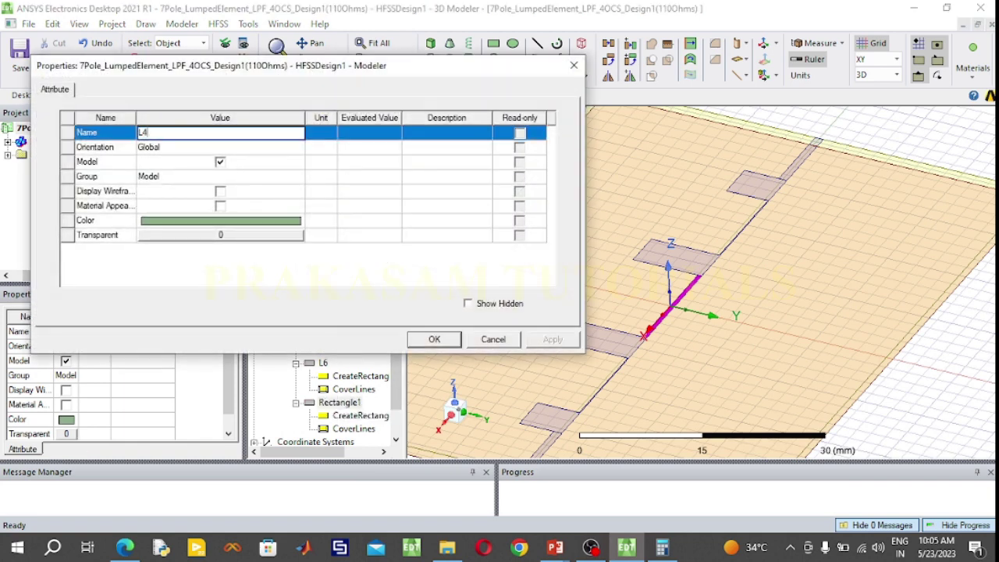
left_click(218, 222)
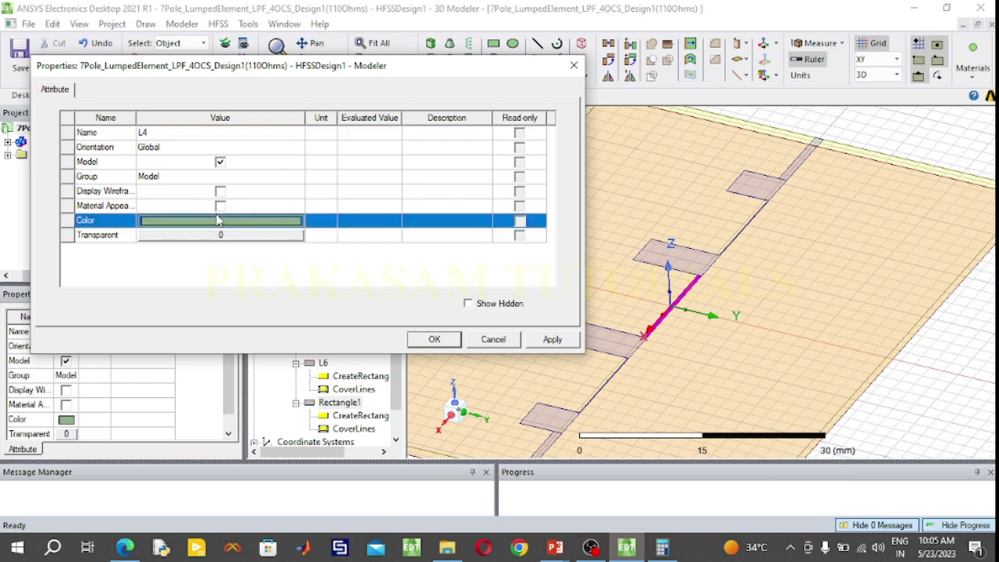
left_click(218, 223)
left_click(235, 181)
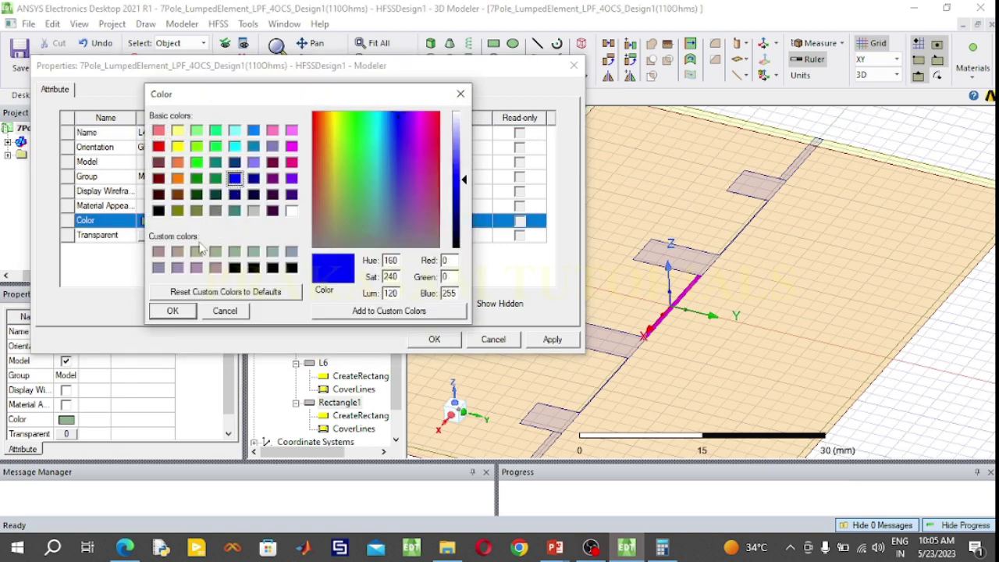
left_click(172, 311)
left_click(434, 339)
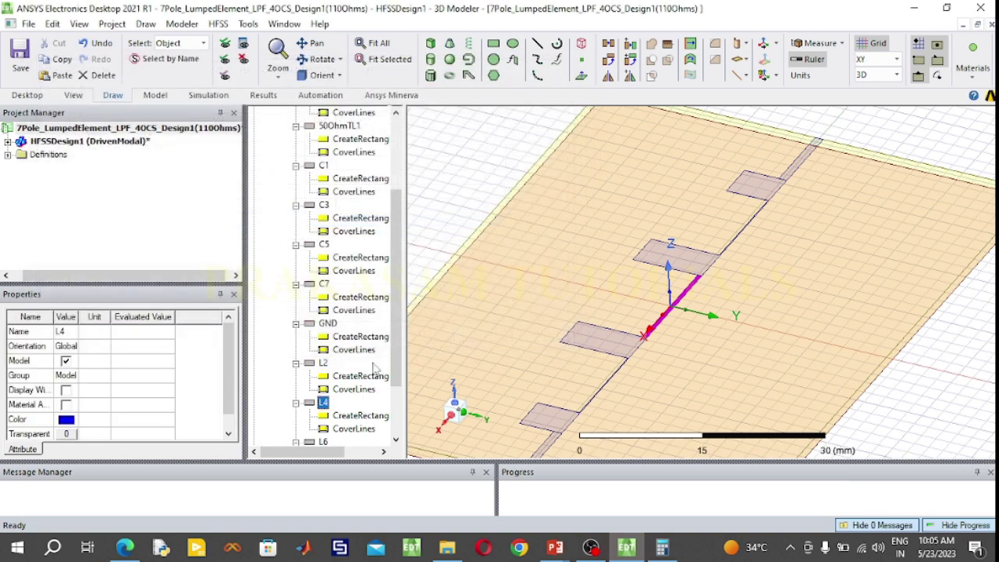
Set L4's position to 7.545, 0.55, 0 mm, its X size to -15.09 mm and its Y size to -0.1 mm
double_click(353, 417)
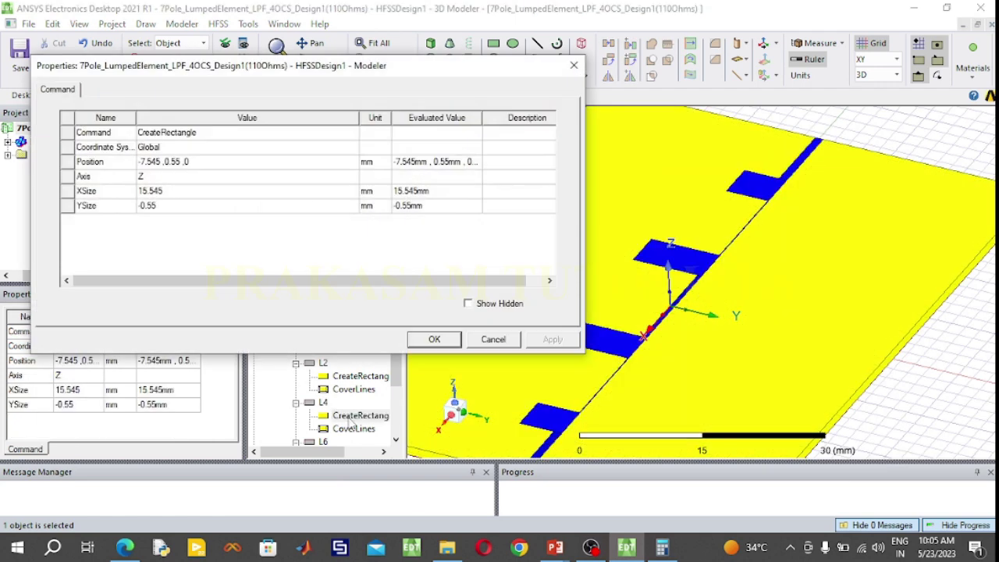
left_click(142, 162)
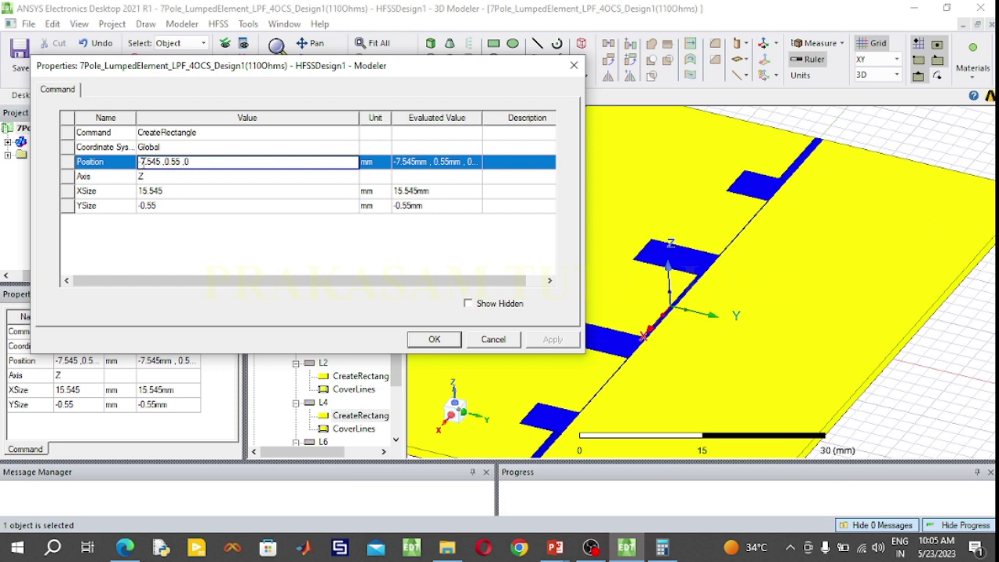
key("Delete")
left_click(178, 192)
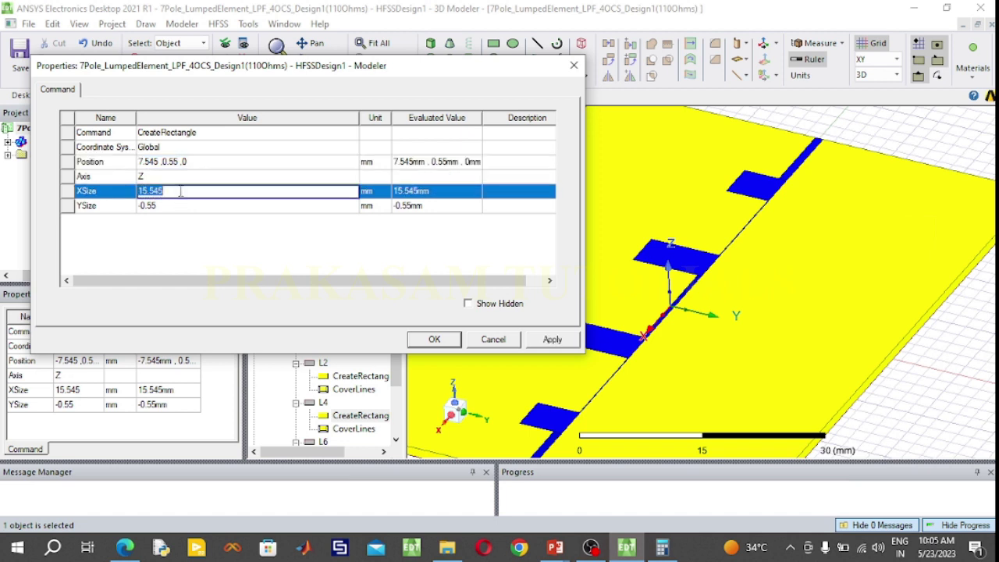
type("1")
left_click(163, 205)
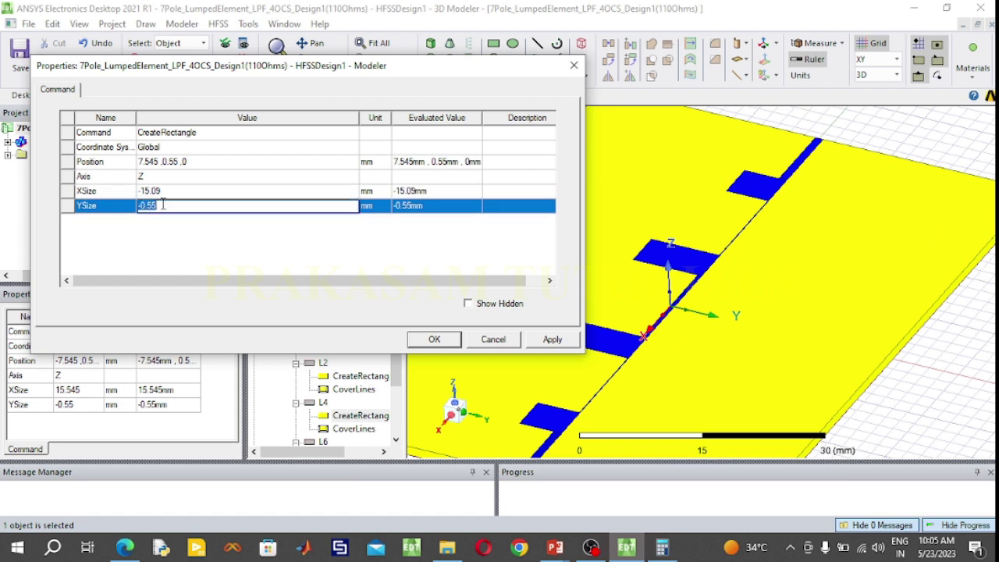
key("BackSpace")
type("0.1")
left_click(434, 339)
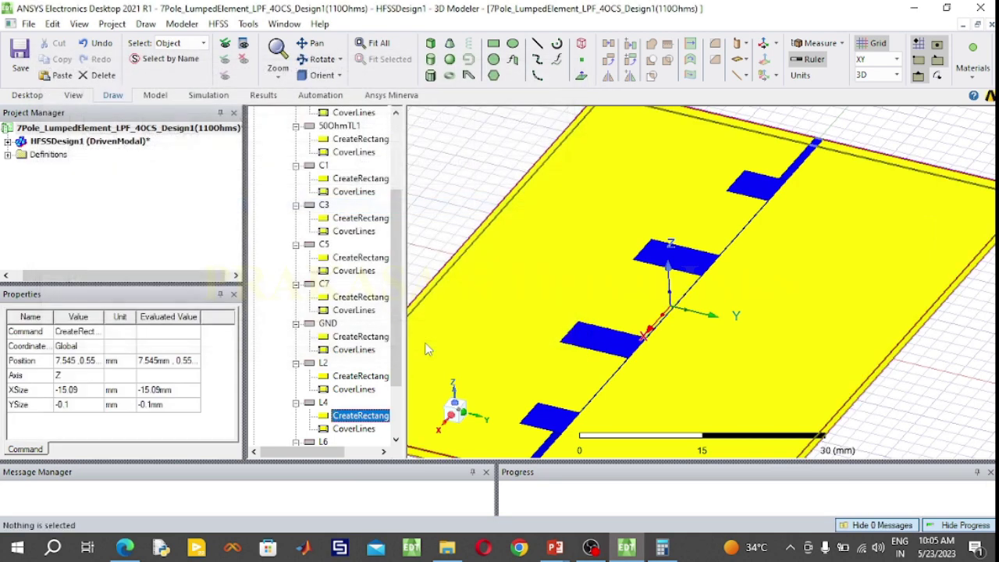
Examine the L4 line between the C3 and C5 stubs up close, and view the complete filter layout from above
scroll(644, 316, "up", 5)
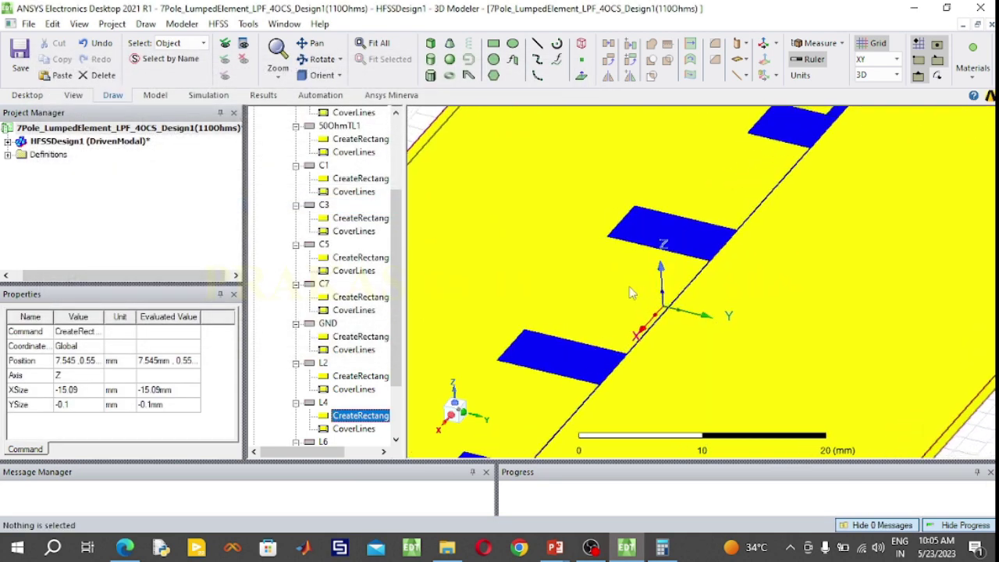
scroll(649, 304, "up", 5)
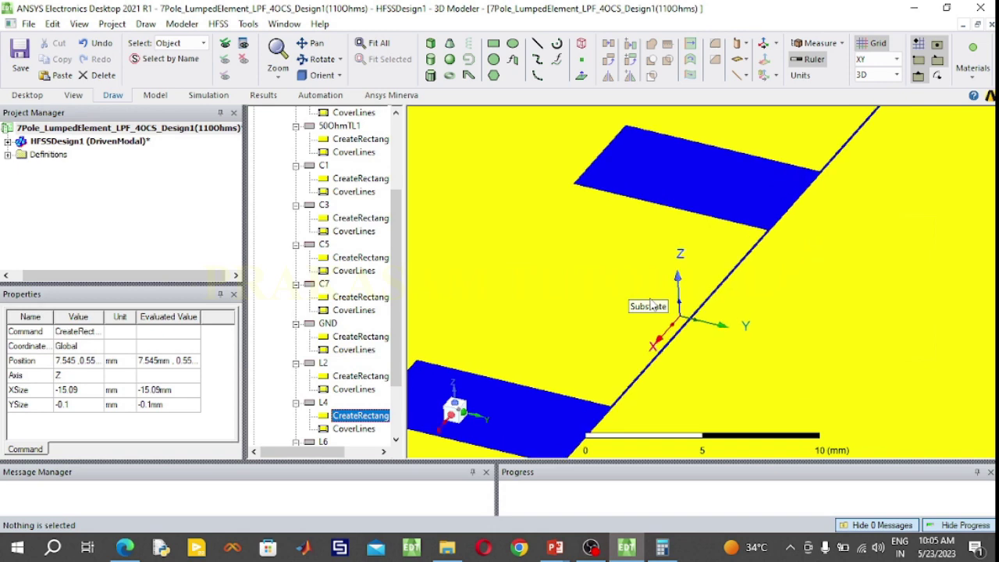
left_click(373, 43)
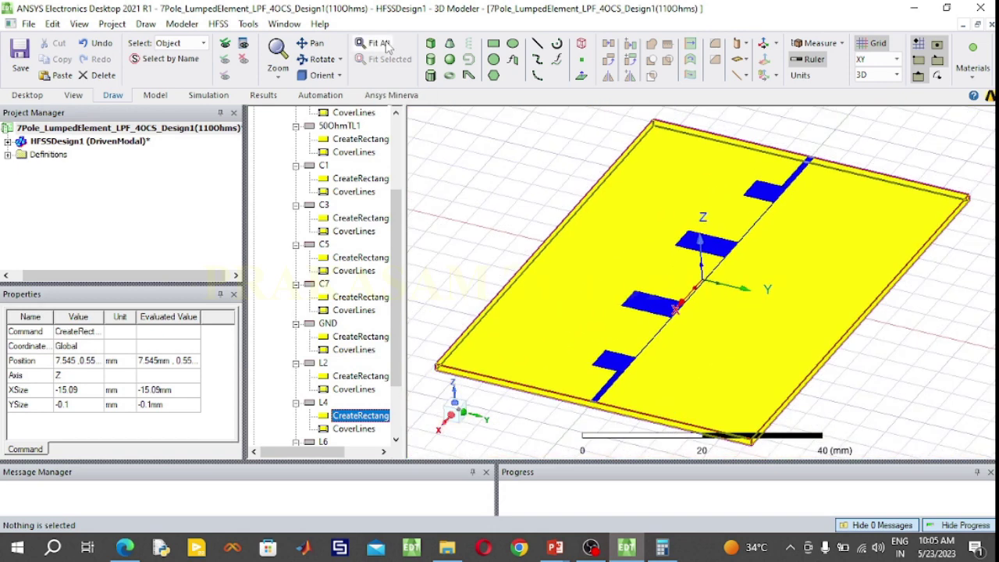
left_click(322, 59)
left_click_drag(439, 284, 425, 314)
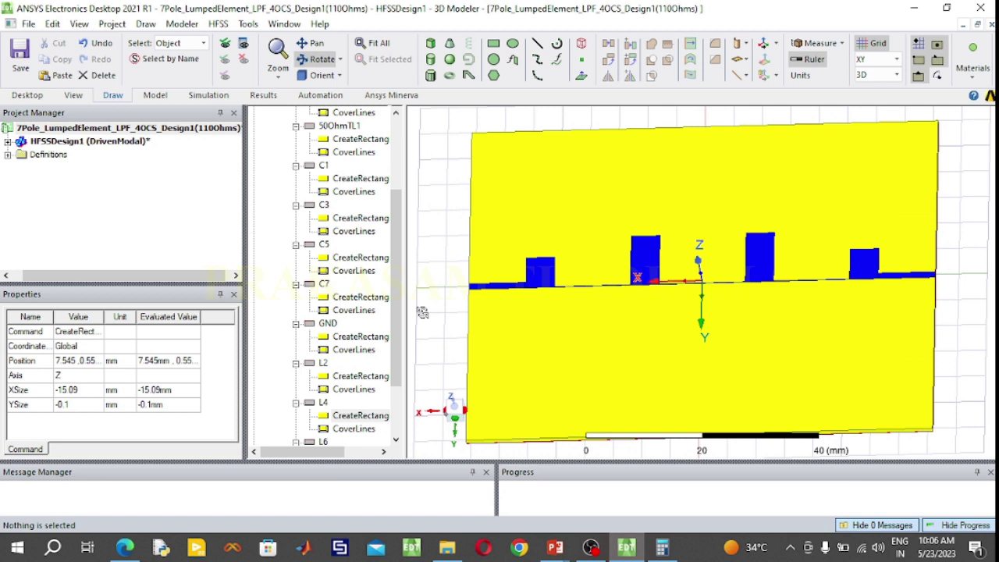
left_click(312, 59)
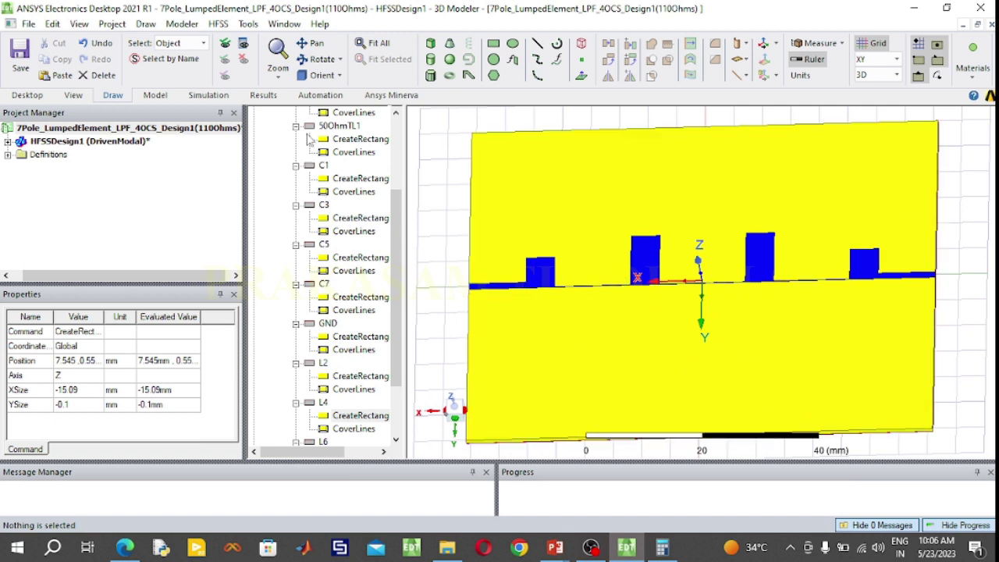
Collapse the operation history of every sheet in the model tree, from 50OhmTL through L6
left_click(296, 127)
left_click(296, 178)
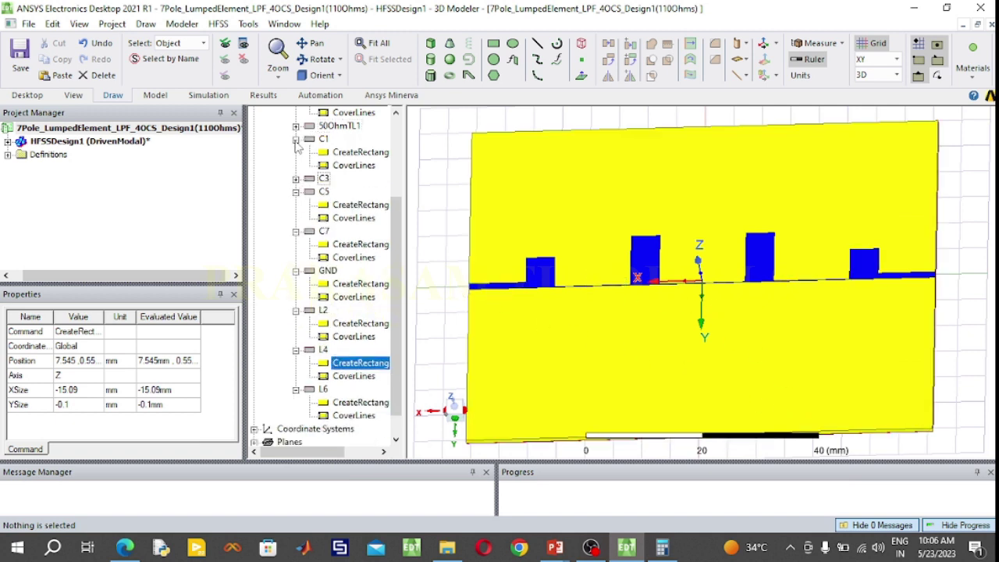
left_click(296, 139)
scroll(302, 178, "up", 2)
left_click(296, 167)
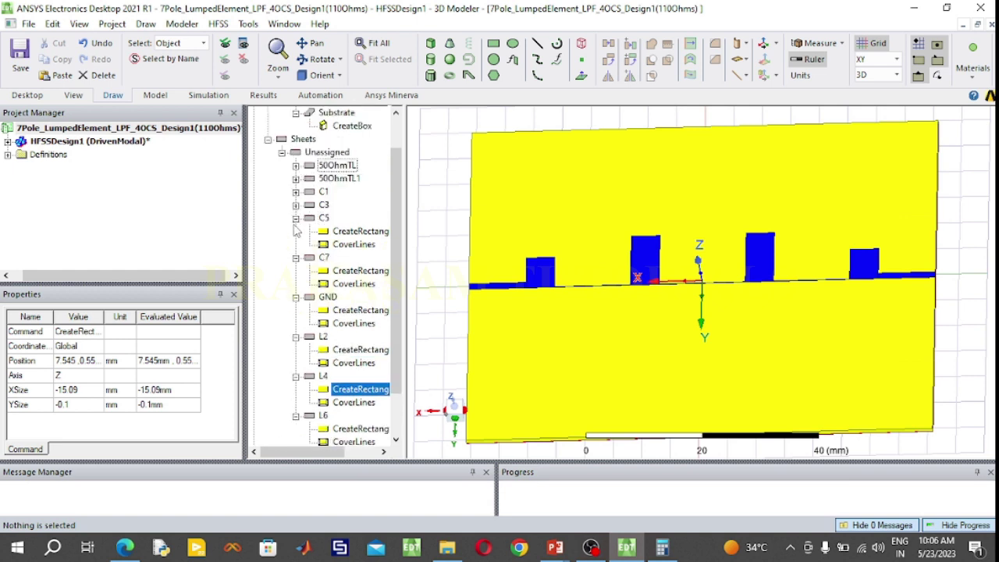
left_click(296, 219)
left_click(296, 231)
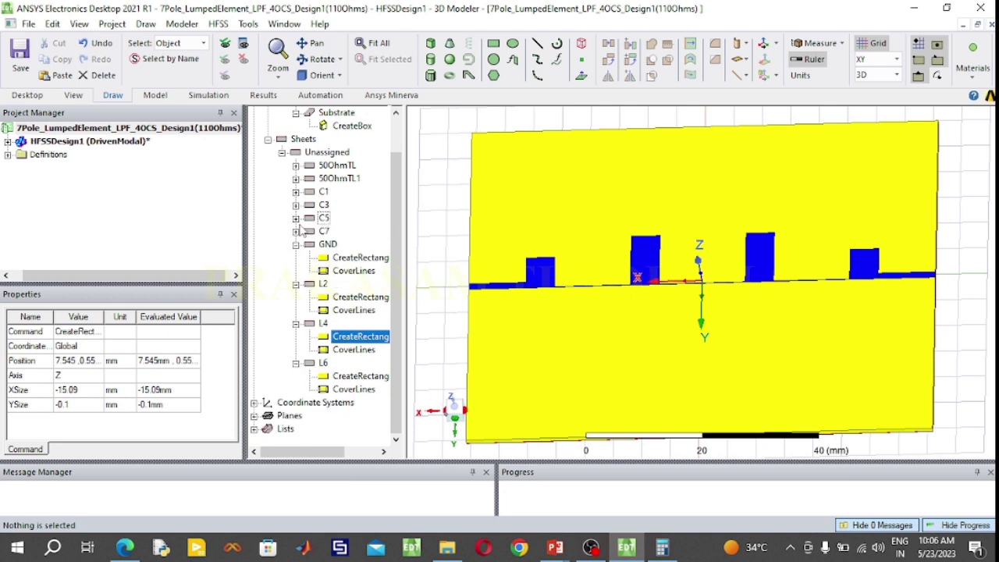
left_click(296, 283)
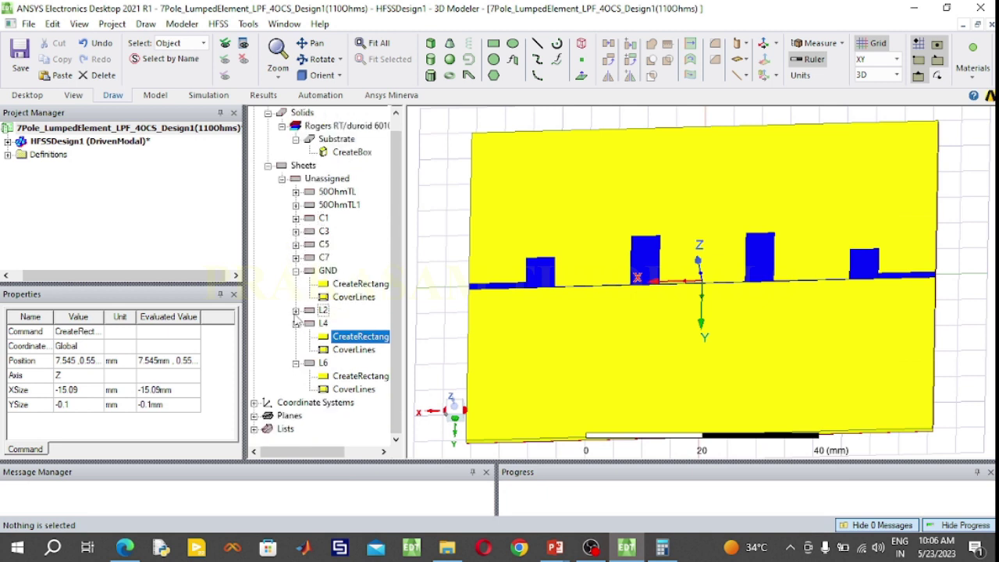
left_click(296, 270)
left_click(296, 310)
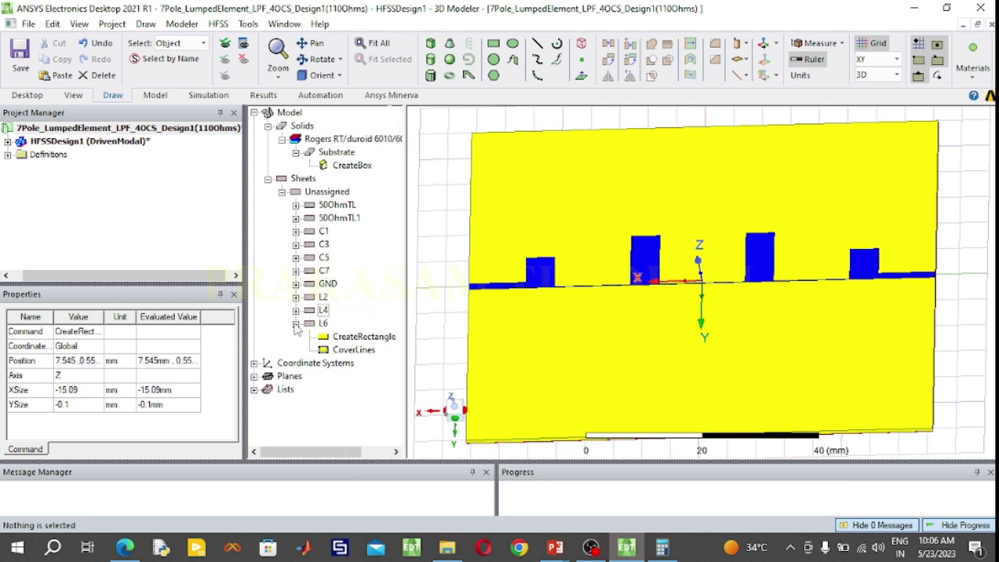
left_click(296, 324)
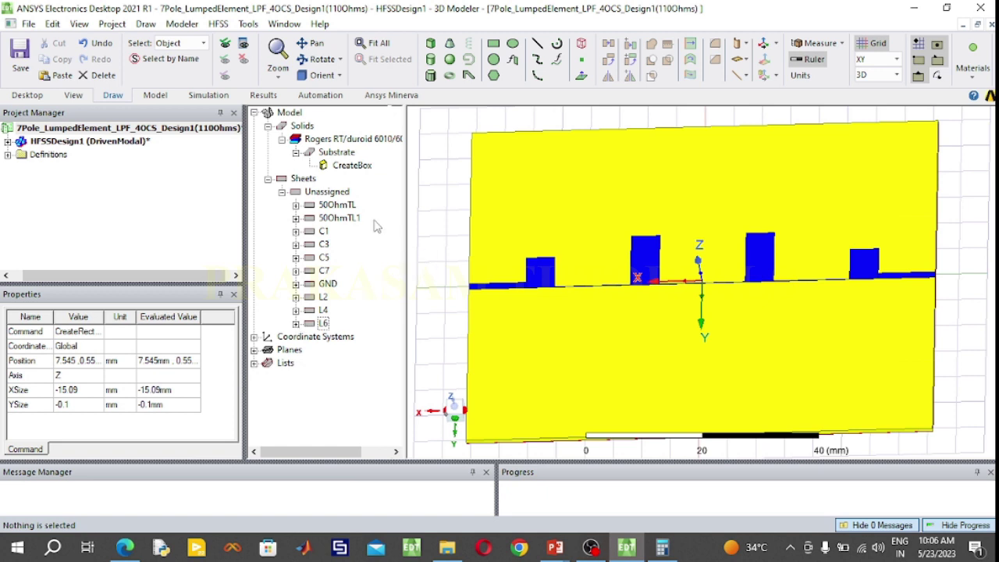
Unite the sheets 50OhmTL, 50OhmTL1, C1, C3, C5, C7, L2, L4 and L6 into one conductor, leaving GND out
left_click(343, 206)
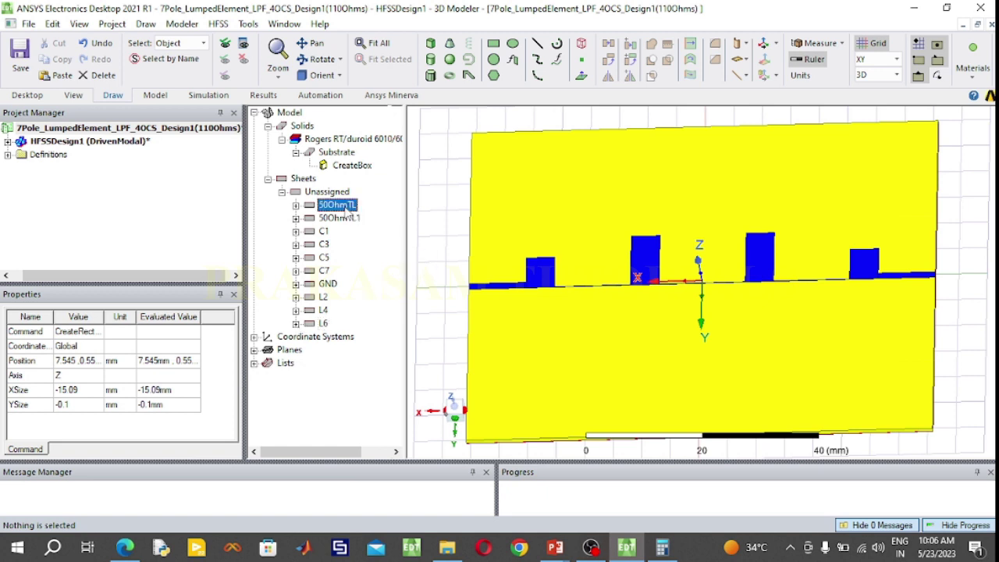
left_click(340, 218, "ctrl")
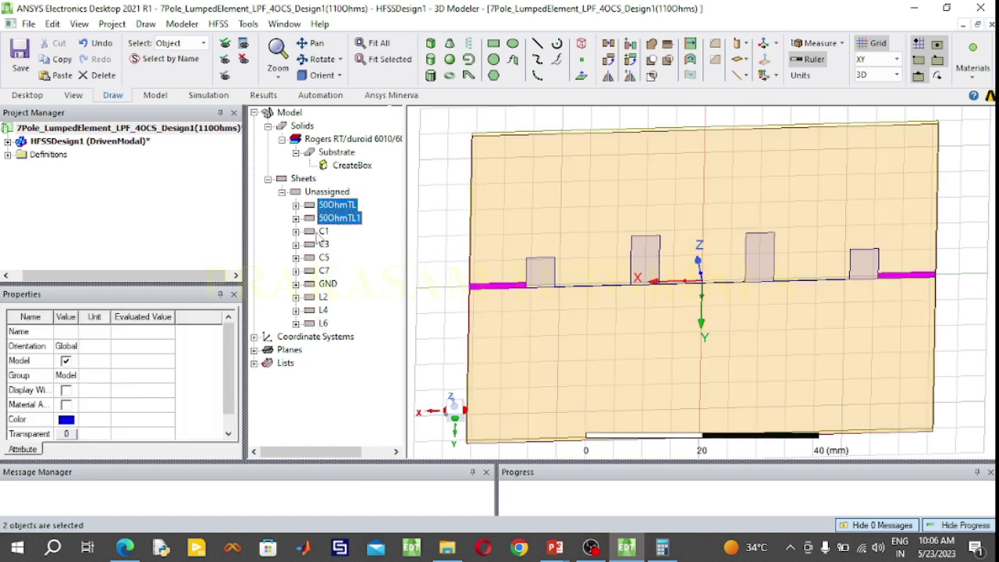
left_click(320, 233, "ctrl")
left_click(323, 246, "ctrl")
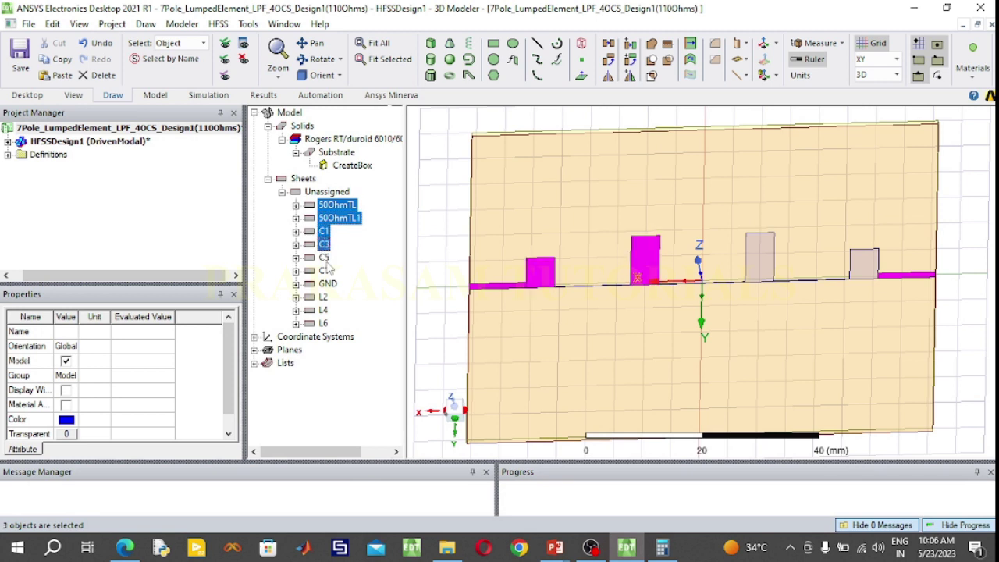
left_click(324, 258, "ctrl")
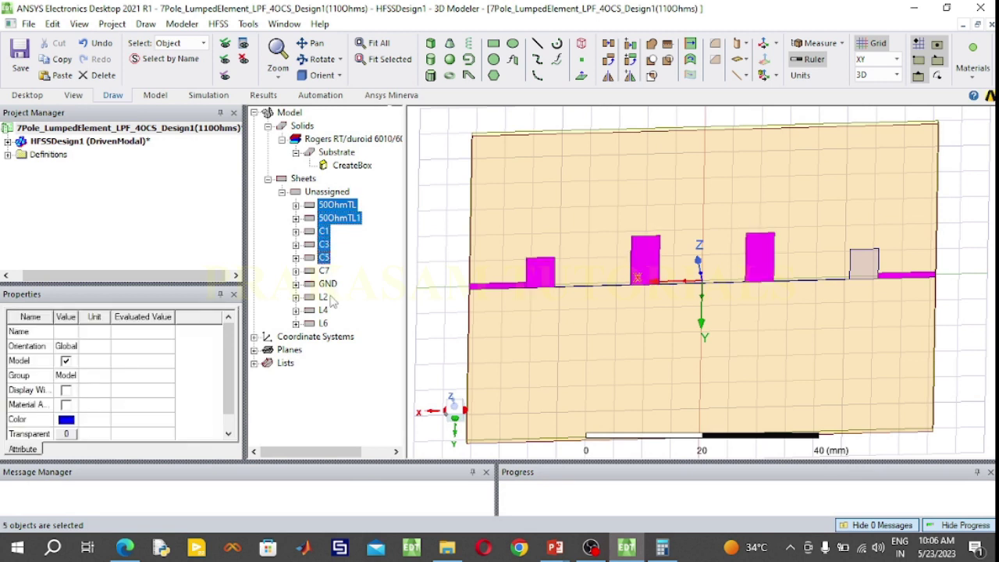
left_click(324, 271, "ctrl")
left_click(323, 297, "ctrl")
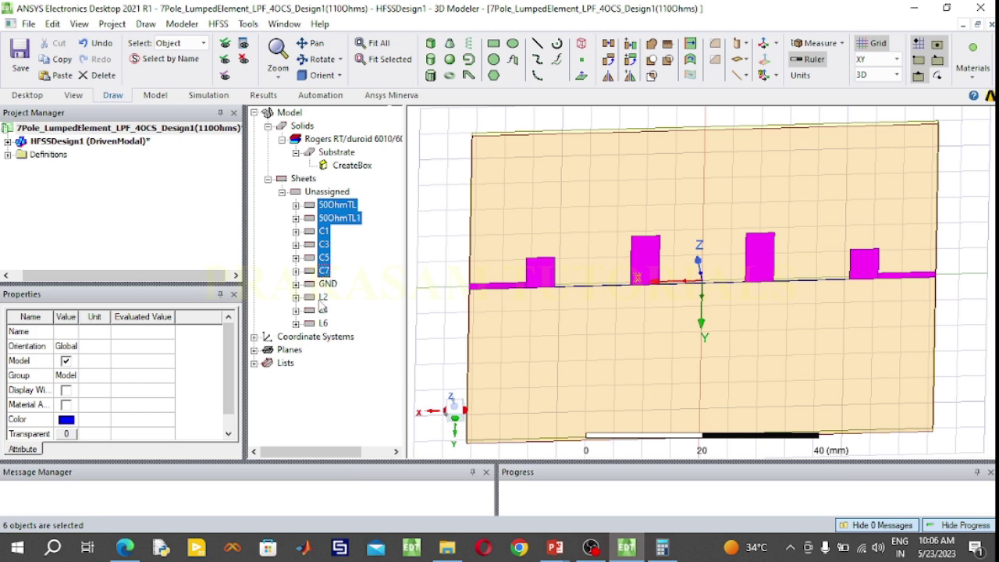
left_click(323, 310, "ctrl")
left_click(323, 323, "ctrl")
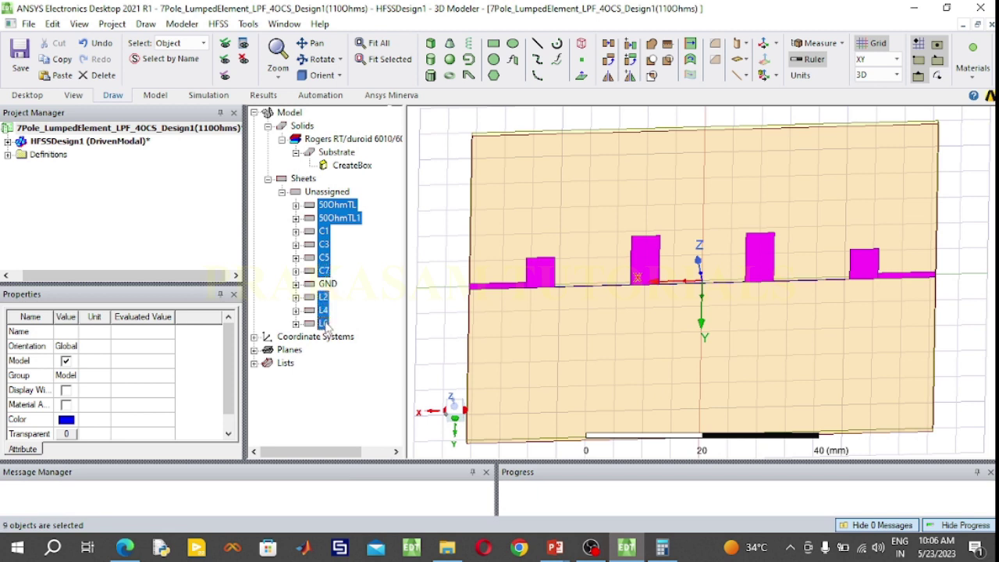
left_click(652, 46)
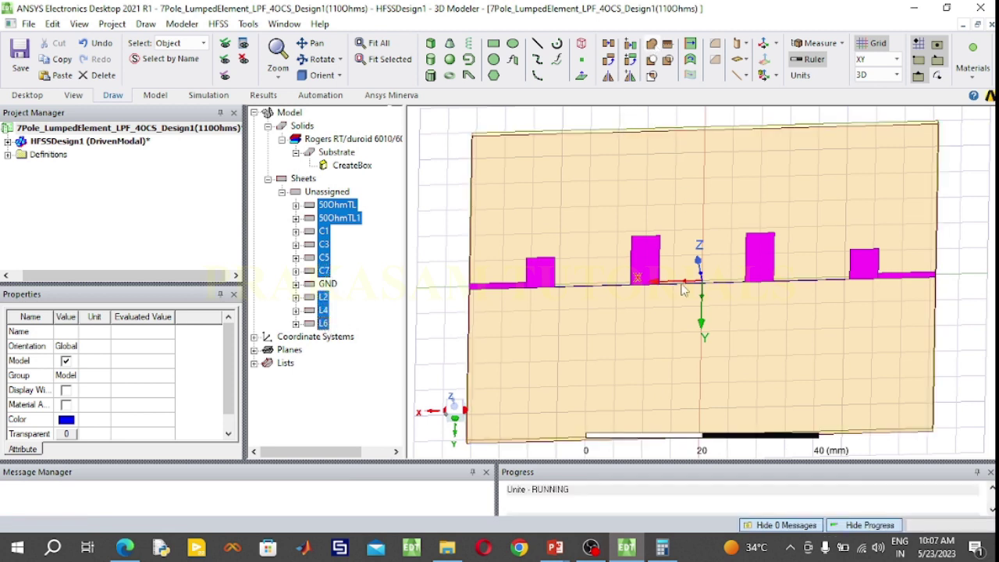
Examine the joints along the united trace up close from one feed to the other, and view the whole layout
scroll(625, 296, "up", 5)
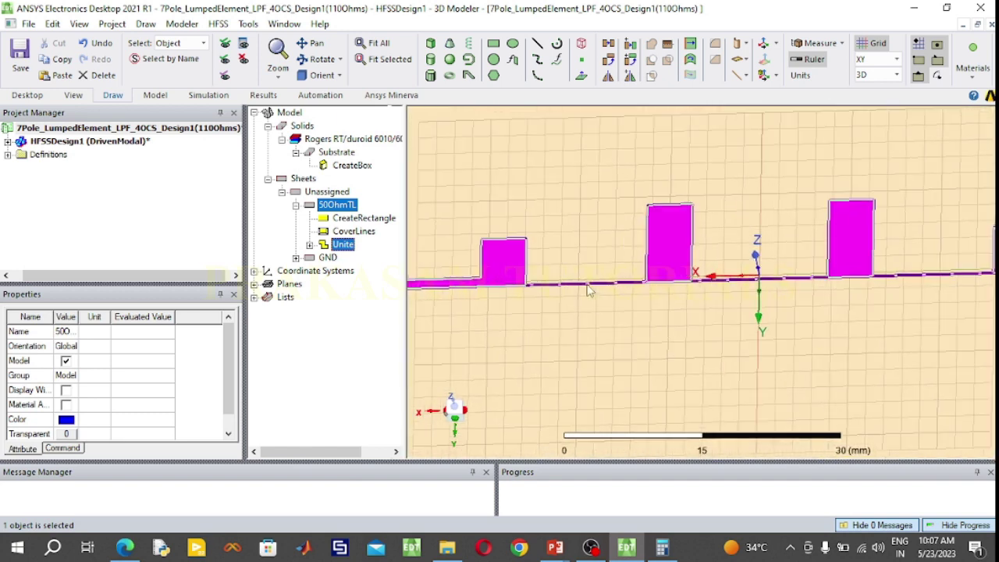
scroll(578, 291, "up", 5)
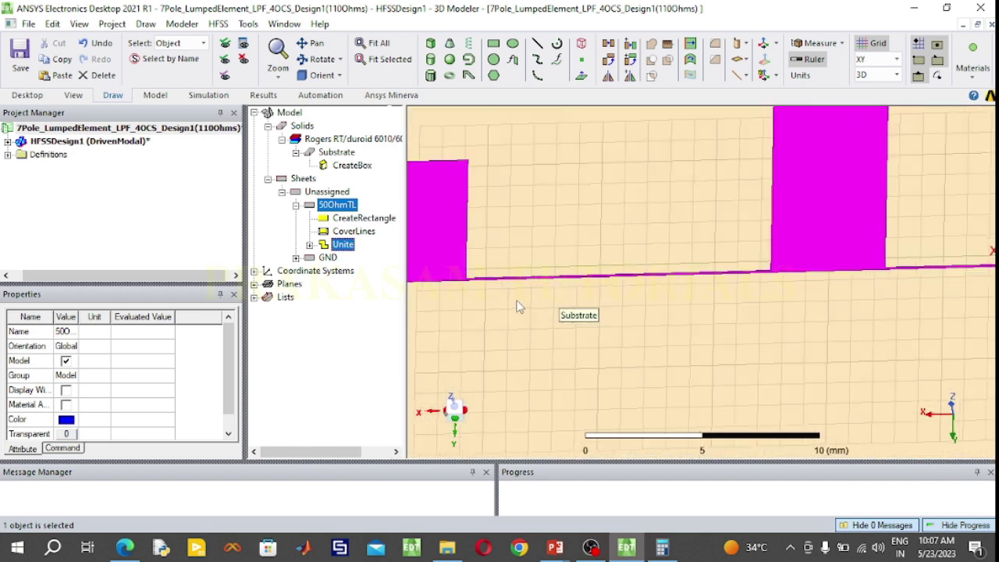
scroll(517, 307, "up", 3)
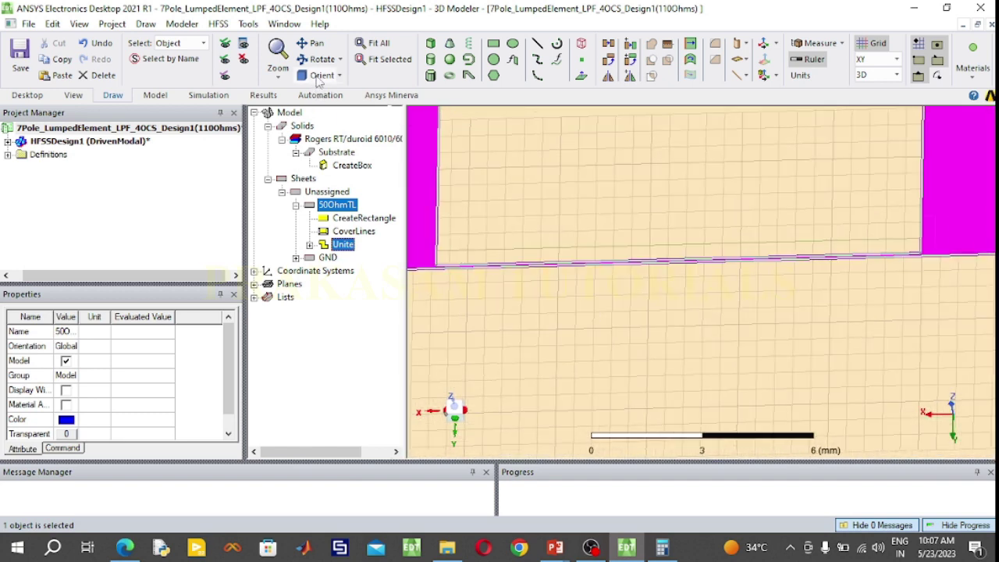
left_click(319, 45)
left_click_drag(716, 232, 526, 241)
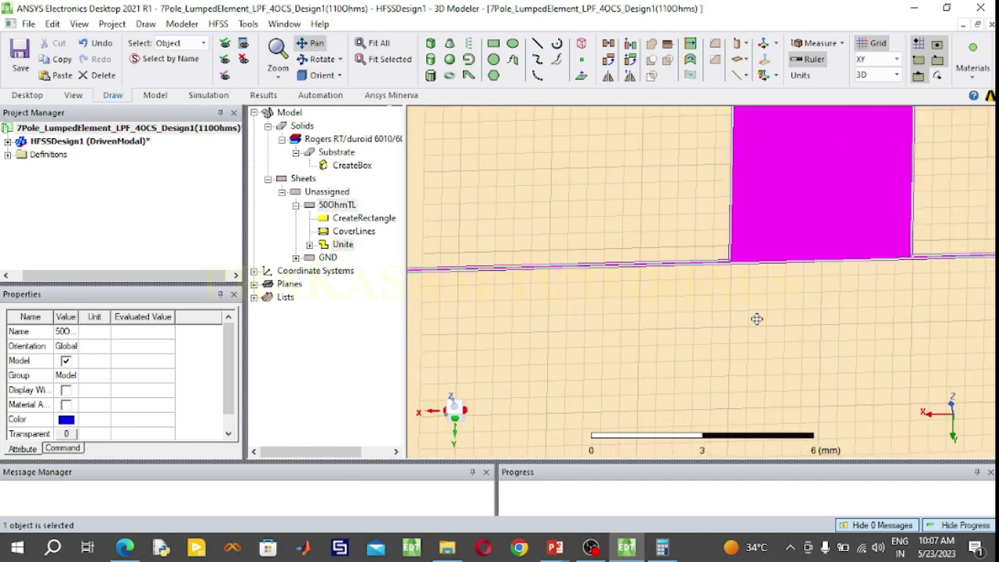
left_click_drag(874, 288, 607, 307)
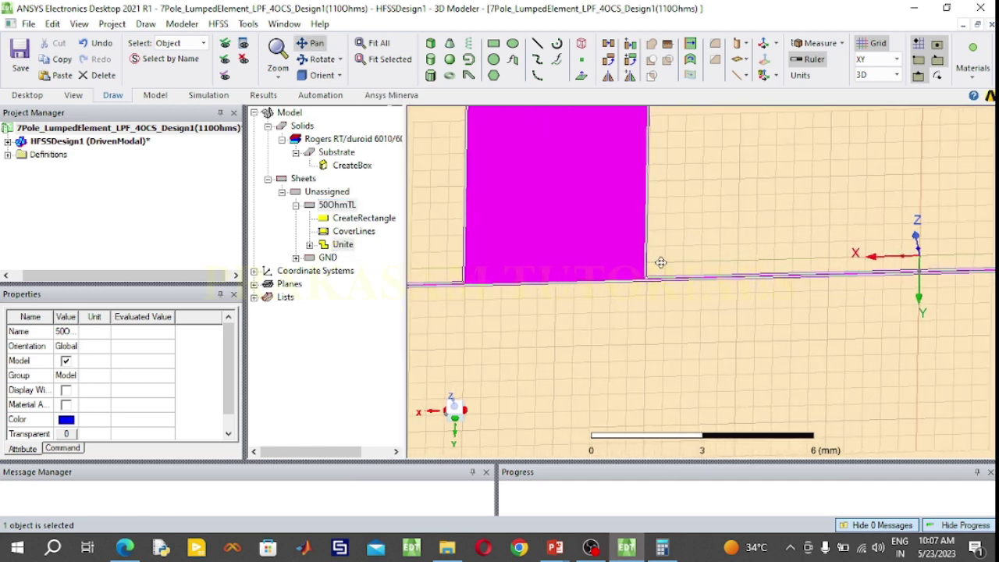
scroll(662, 262, "up", 2)
scroll(662, 263, "up", 2)
left_click_drag(721, 304, 495, 308)
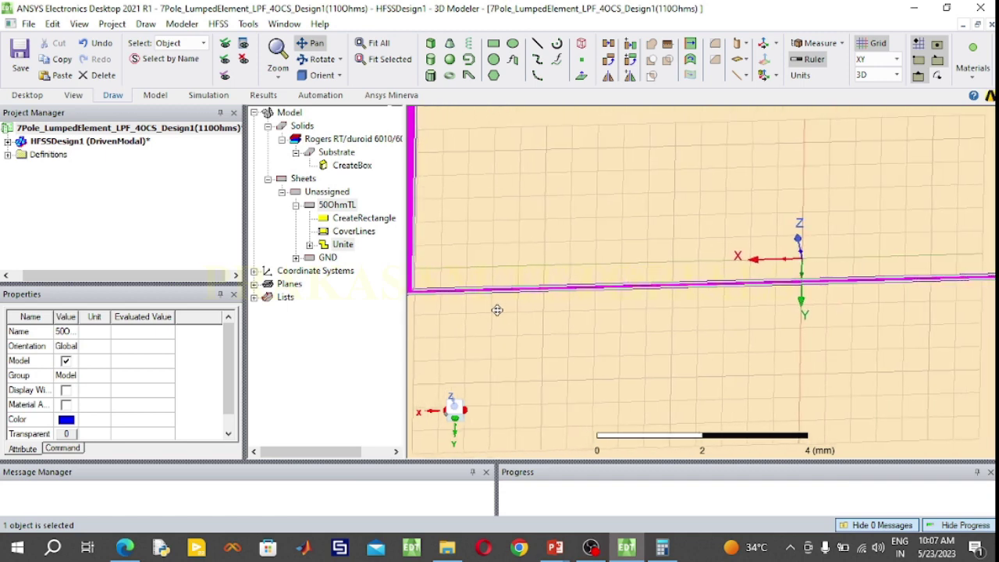
left_click_drag(887, 352, 625, 359)
left_click_drag(832, 341, 560, 362)
left_click_drag(878, 350, 681, 362)
left_click_drag(905, 337, 669, 346)
left_click_drag(949, 346, 669, 357)
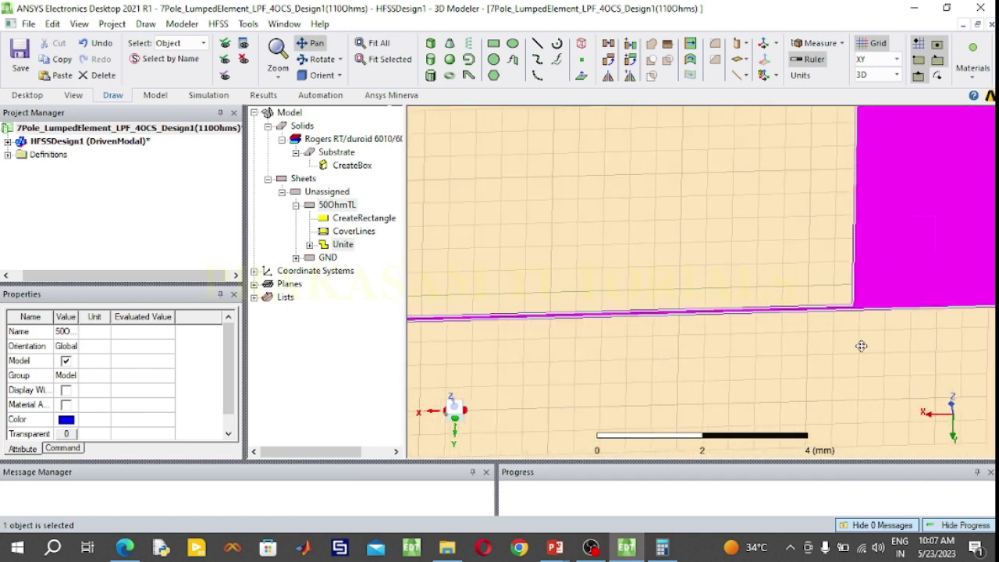
left_click_drag(859, 346, 688, 349)
left_click_drag(916, 343, 608, 352)
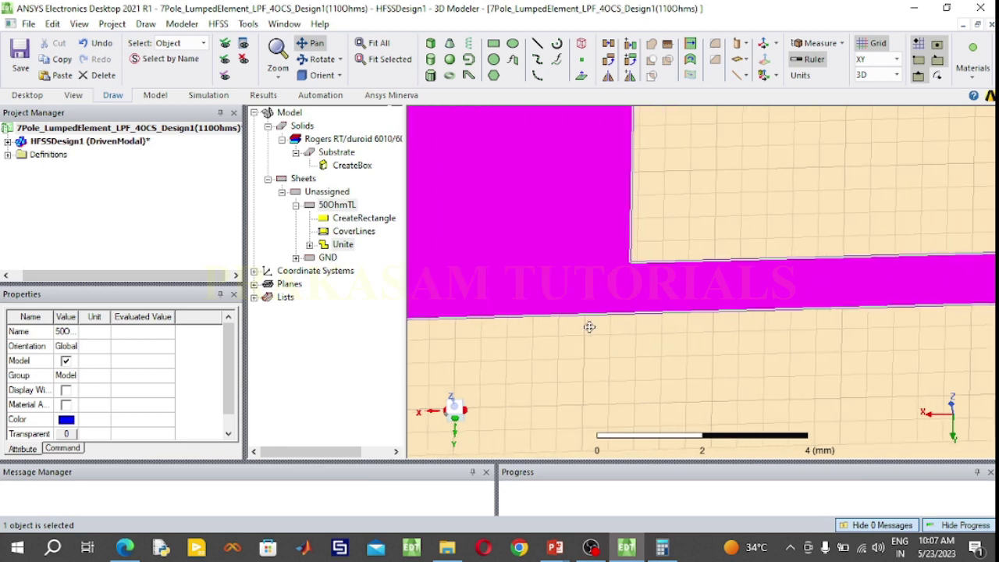
left_click(378, 43)
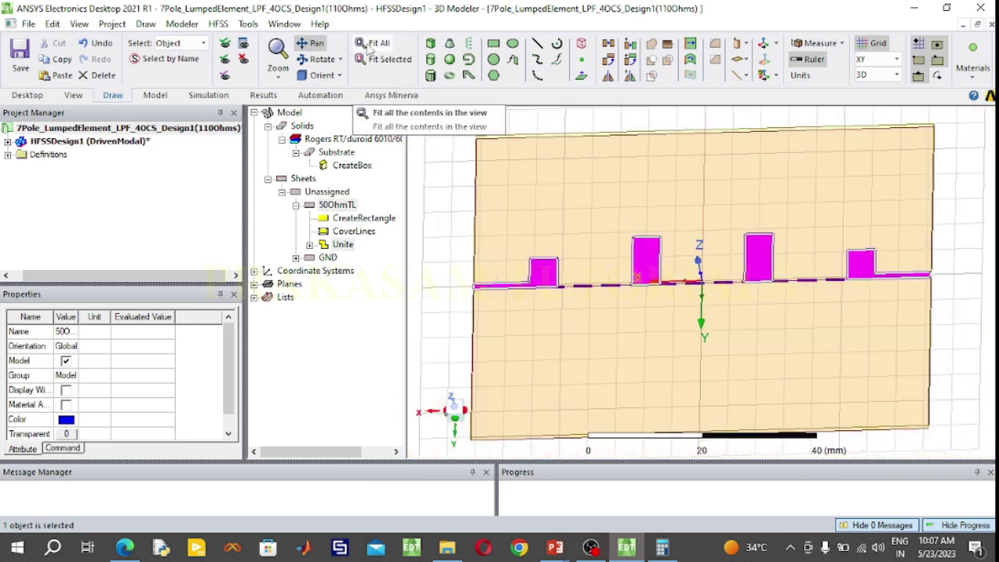
Draw a port rectangle on the YZ plane from the feed end's corner at 40.865, -0.55, 0 mm, spanning the line's width down the substrate's edge face
left_click(321, 58)
left_click_drag(817, 337, 990, 296)
left_click(328, 62)
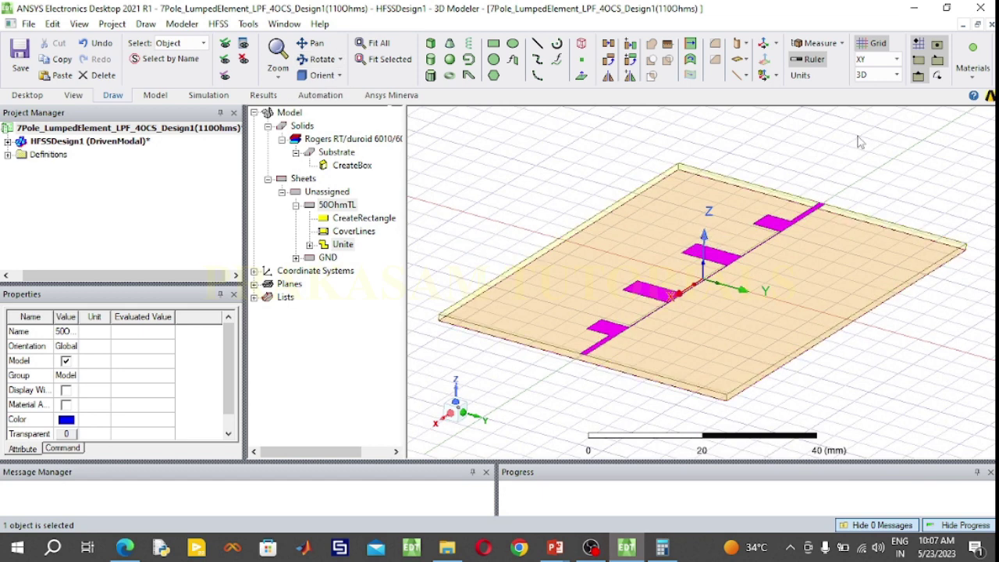
left_click(896, 60)
left_click(866, 92)
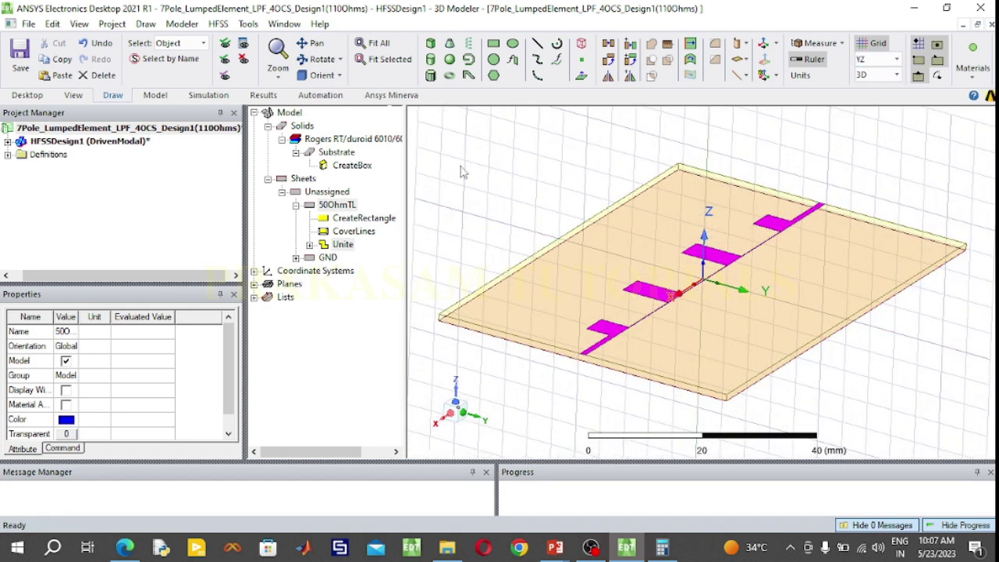
left_click(323, 60)
left_click_drag(566, 396, 645, 377)
scroll(689, 356, "up", 2)
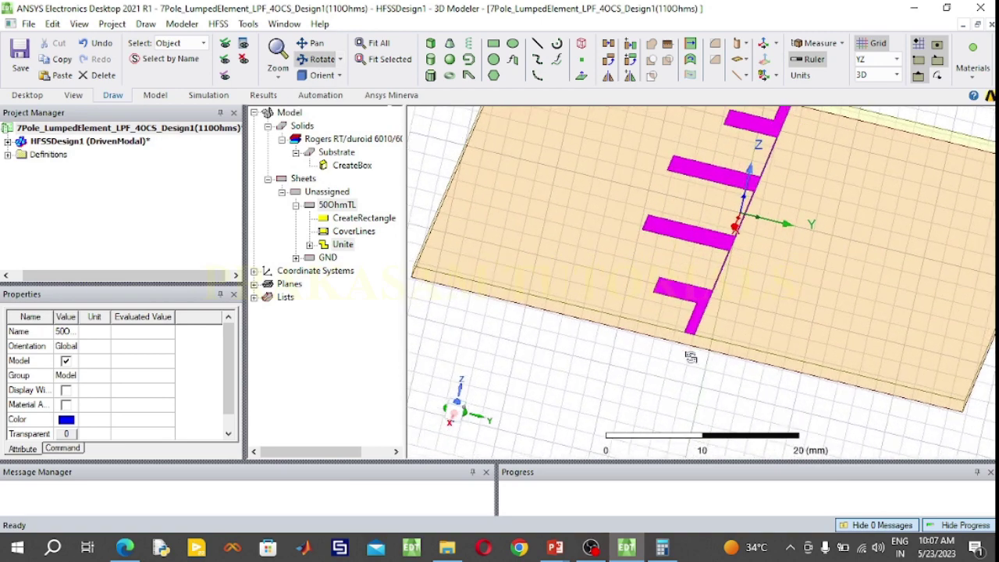
scroll(690, 328, "up", 2)
scroll(692, 320, "up", 5)
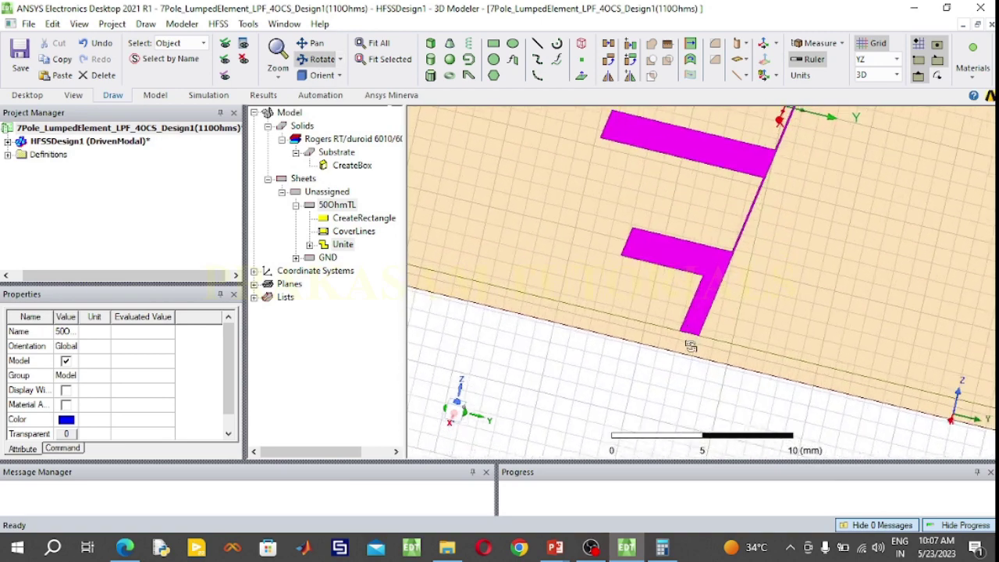
scroll(680, 352, "up", 3)
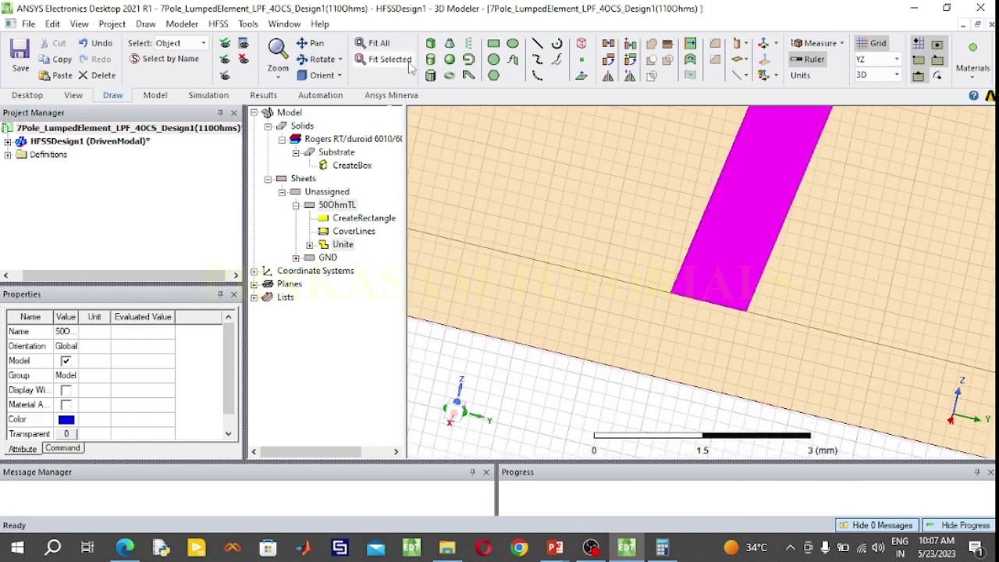
left_click(494, 44)
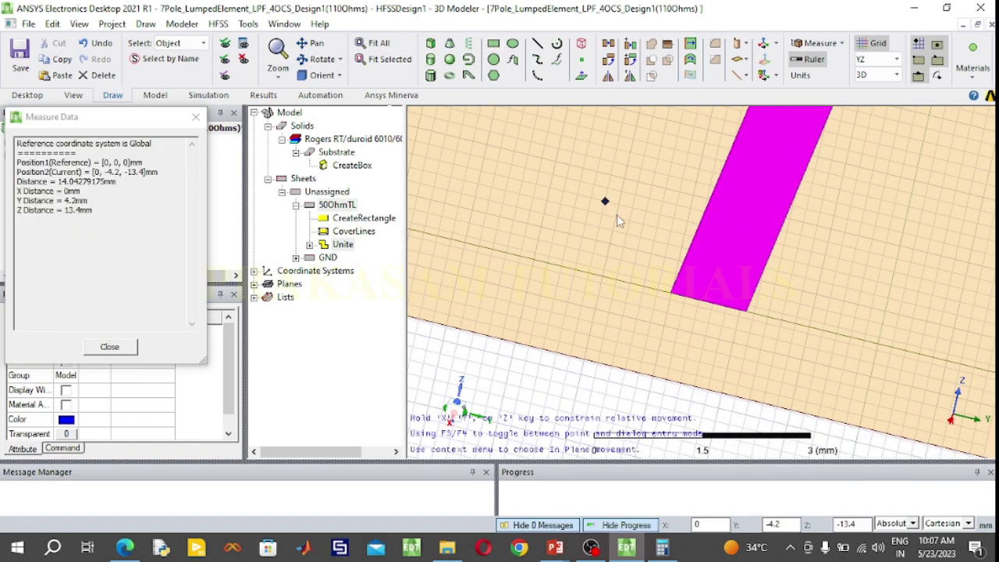
left_click(671, 293)
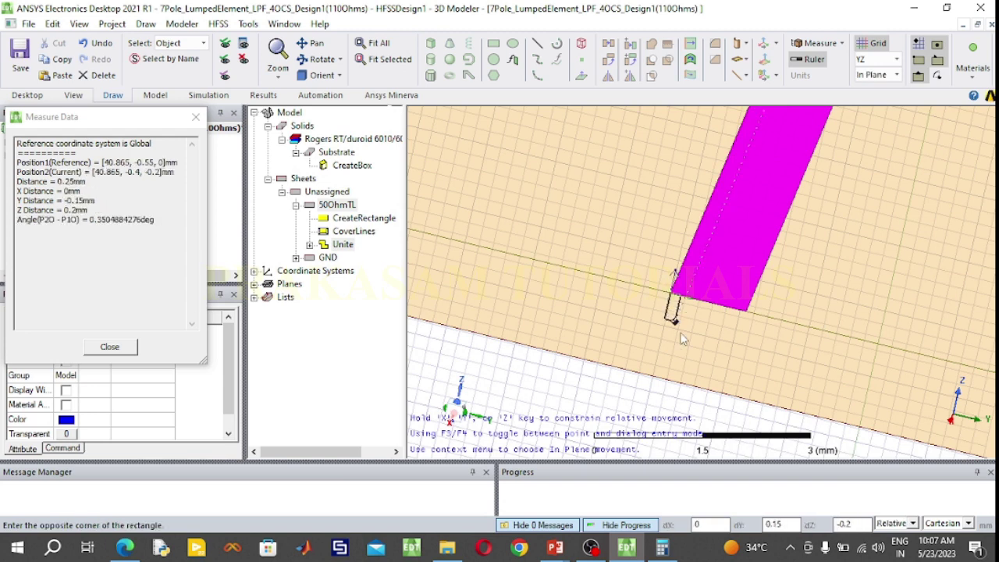
left_click(733, 392)
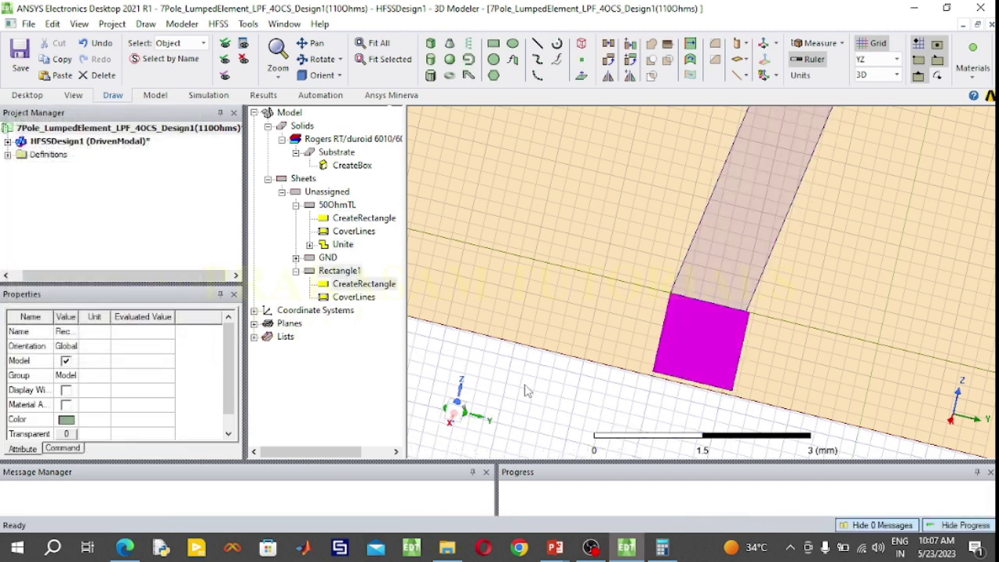
Rename the new port rectangle as P1 and set its color to green
double_click(344, 271)
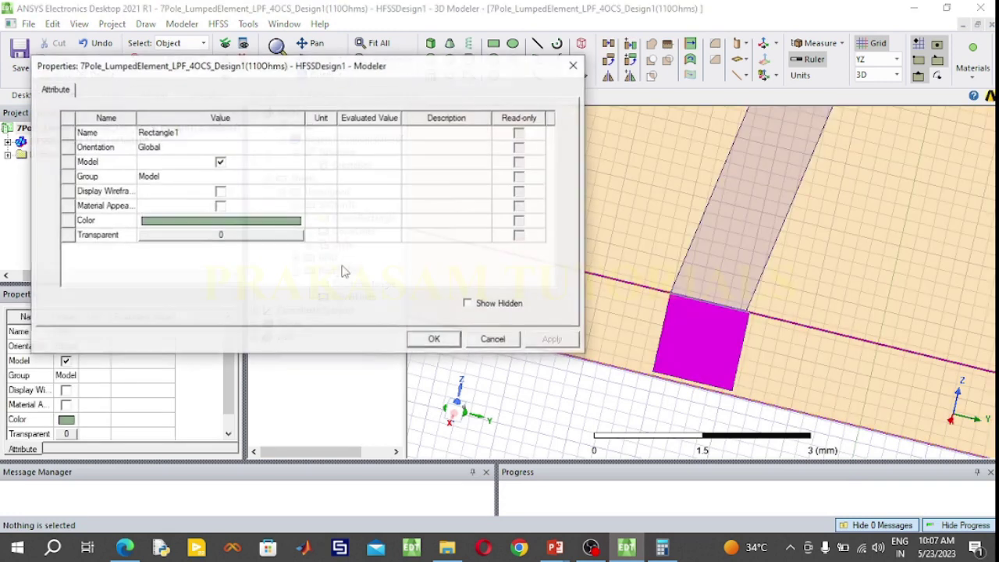
left_click(215, 134)
type("P1")
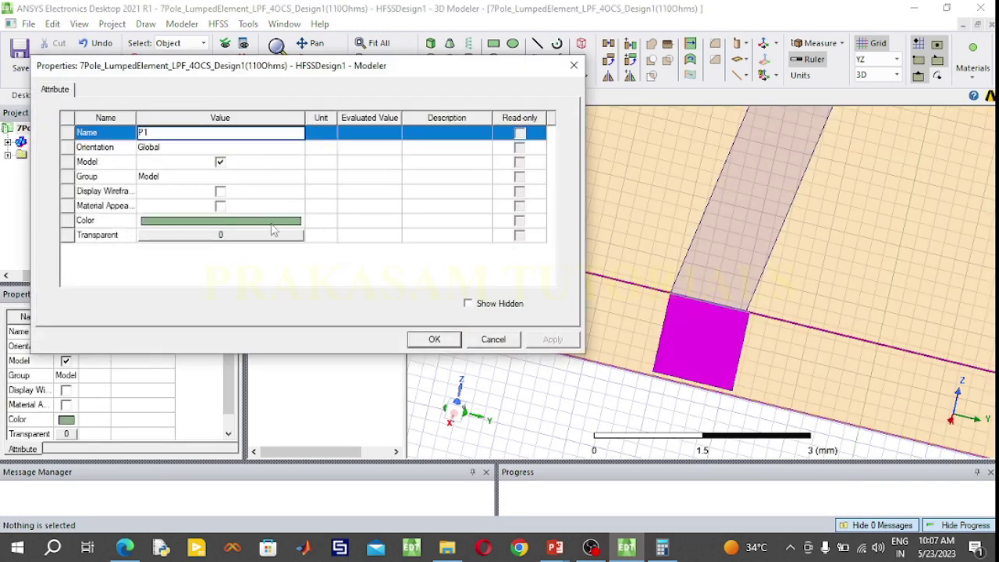
left_click(274, 226)
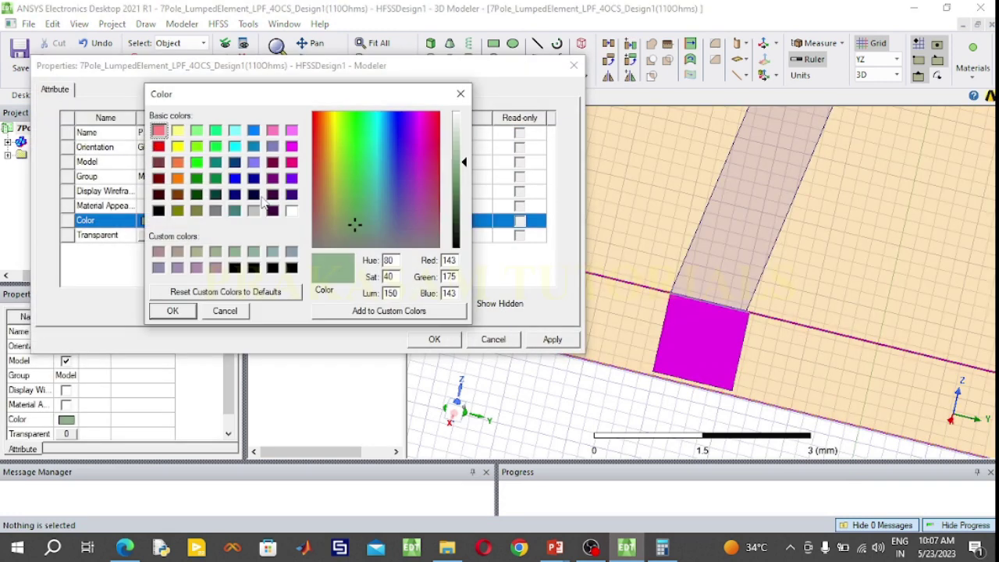
left_click(196, 163)
left_click(173, 310)
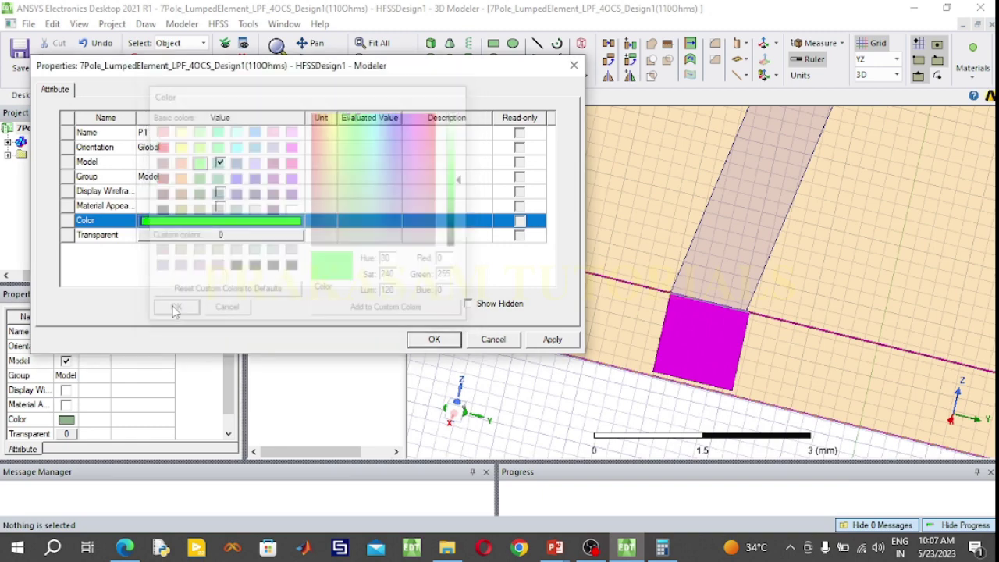
left_click(434, 341)
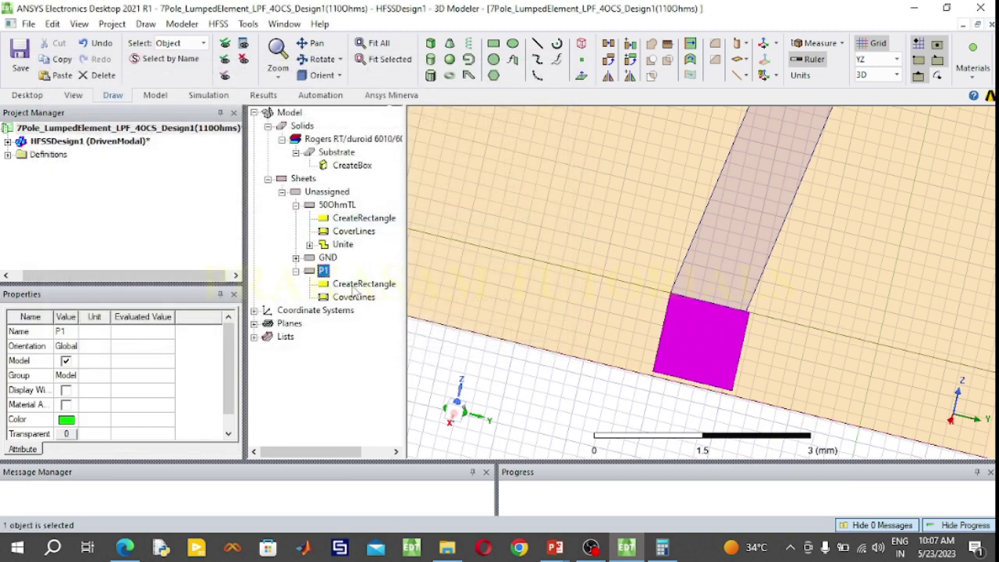
Set the P1 rectangle's Y size to 1.1 mm and its Z size to -1.27 mm
double_click(353, 287)
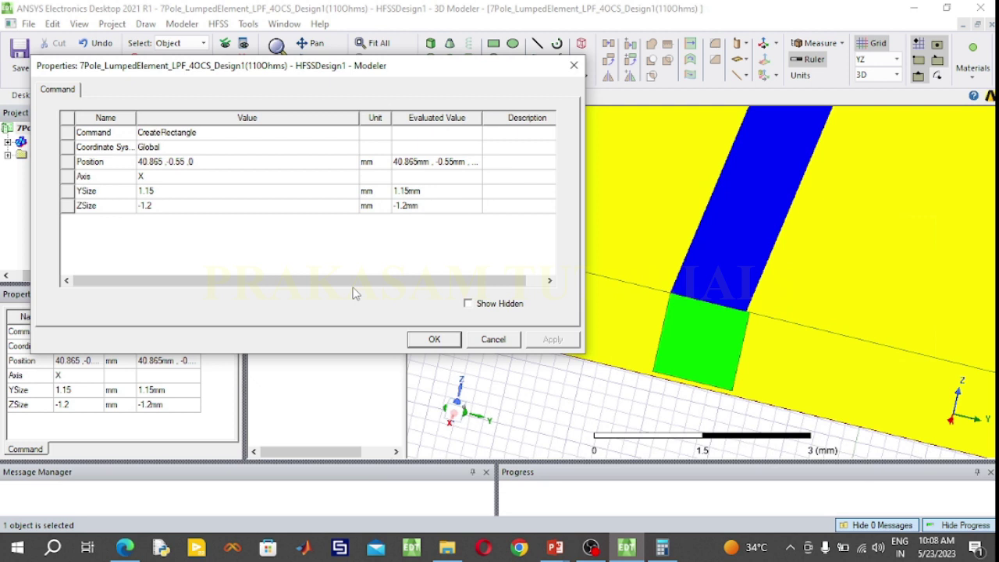
left_click(158, 193)
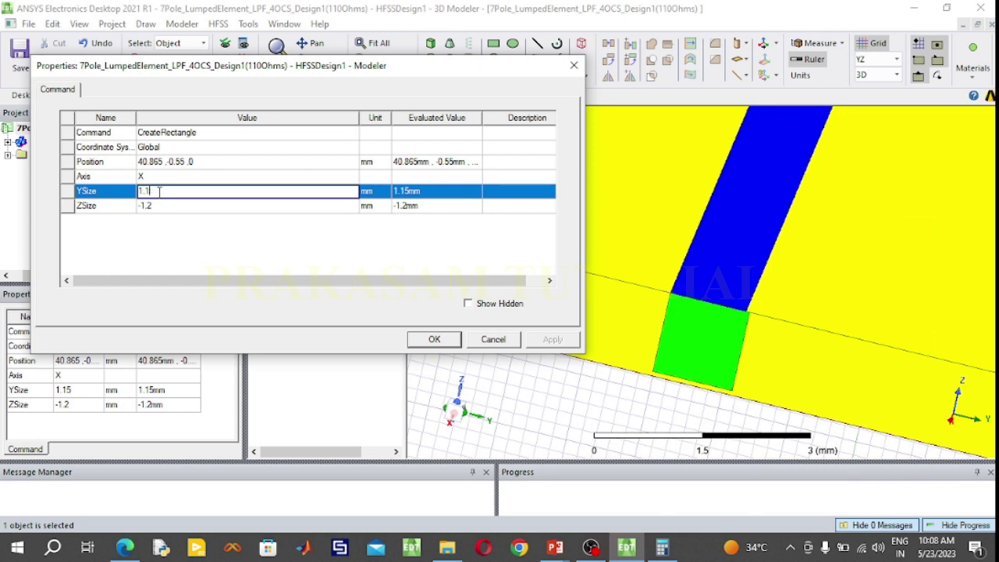
left_click(161, 206)
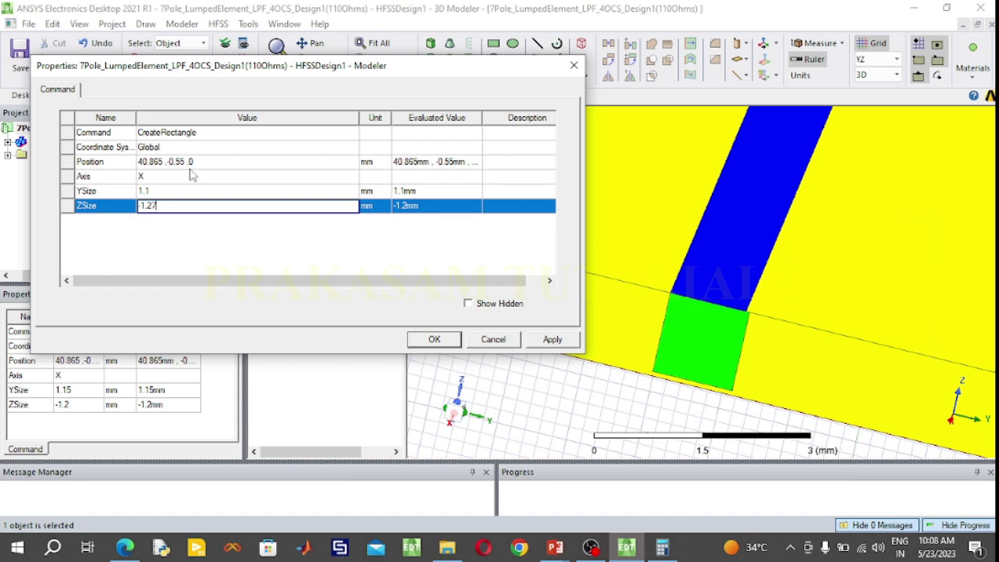
left_click(434, 339)
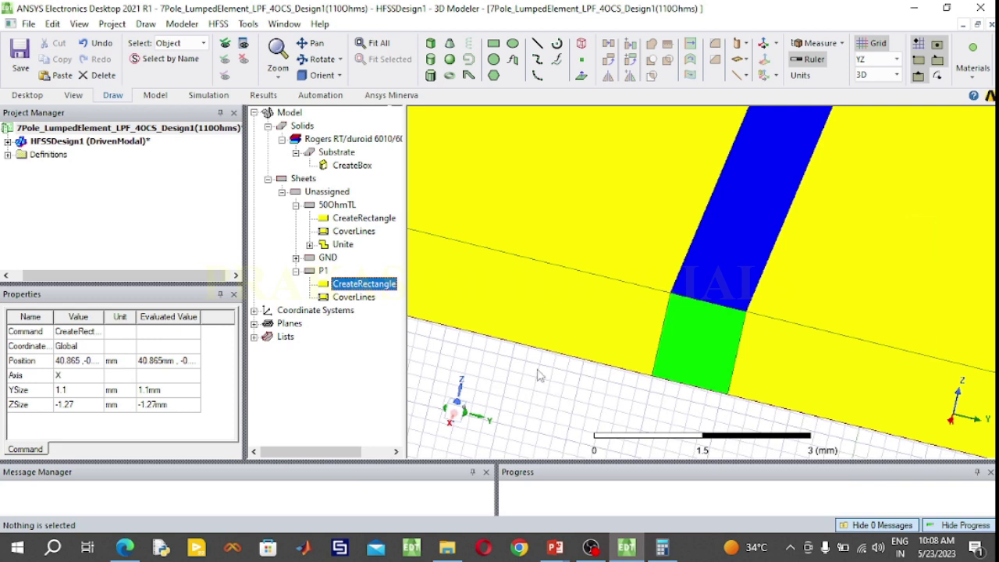
Duplicate the P1 sheet and set the copy's position to -40.865, -0.55, 0 mm at the opposite feed end
left_click(324, 270)
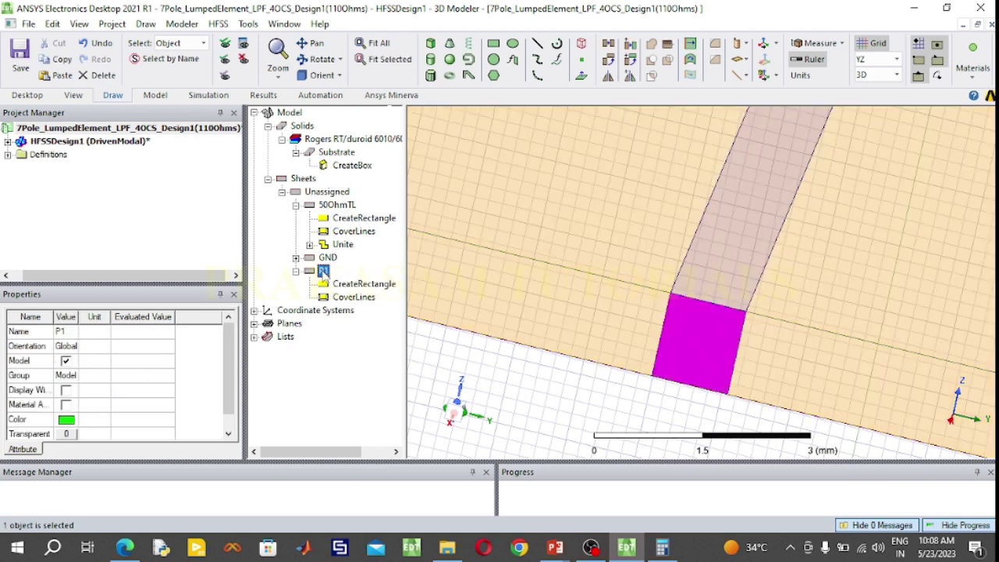
key("ctrl+c")
key("ctrl+v")
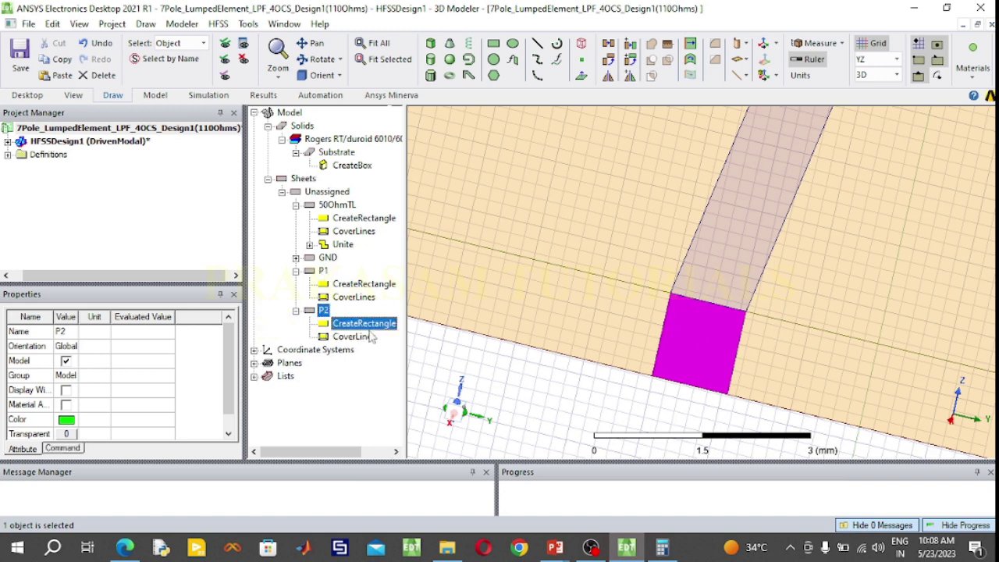
left_click(482, 362)
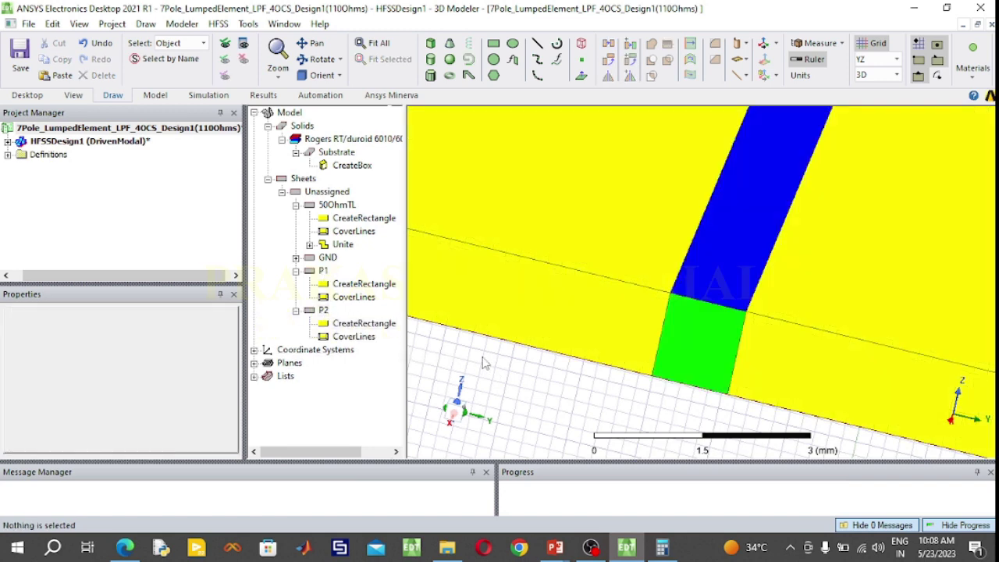
double_click(377, 329)
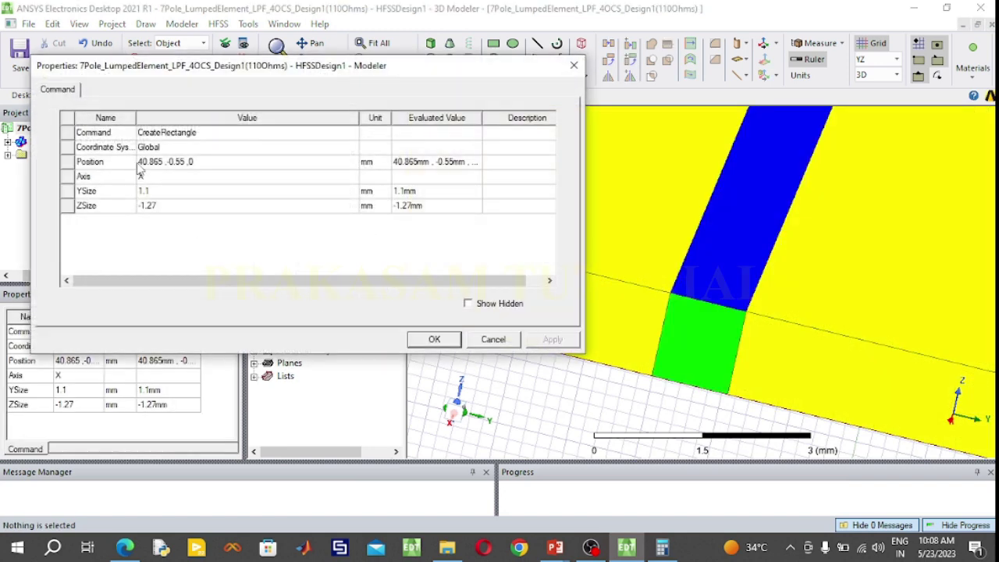
left_click(139, 165)
left_click(141, 166)
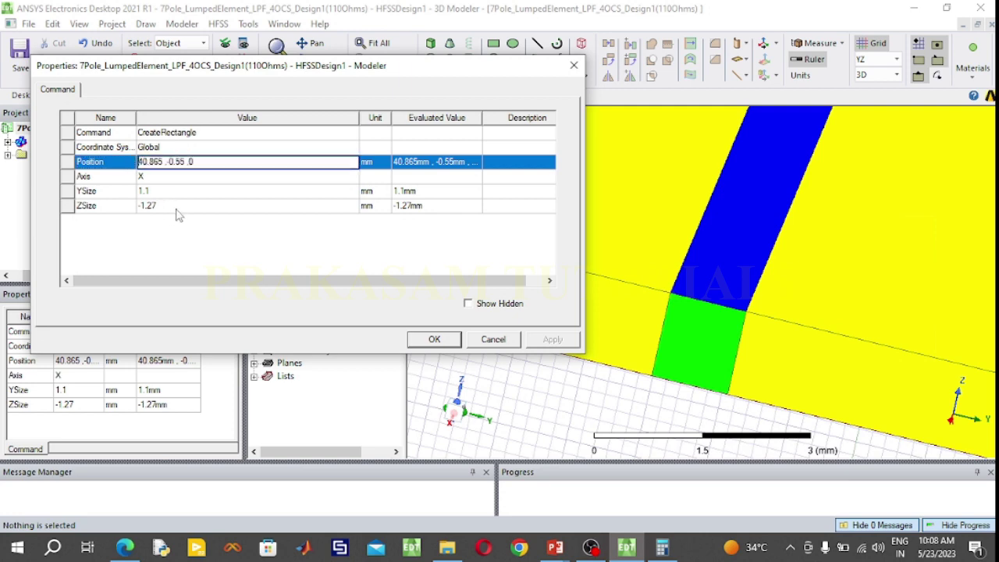
type("-")
left_click(427, 341)
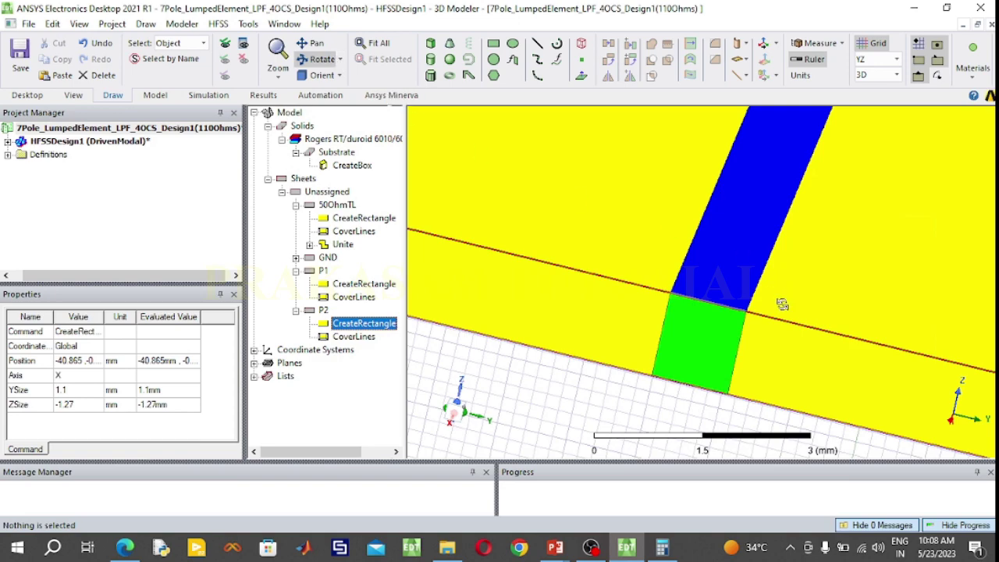
Start a lumped port excitation on the P1 sheet with the name 1 and a 50 ohm full port impedance
left_click_drag(782, 304, 664, 297)
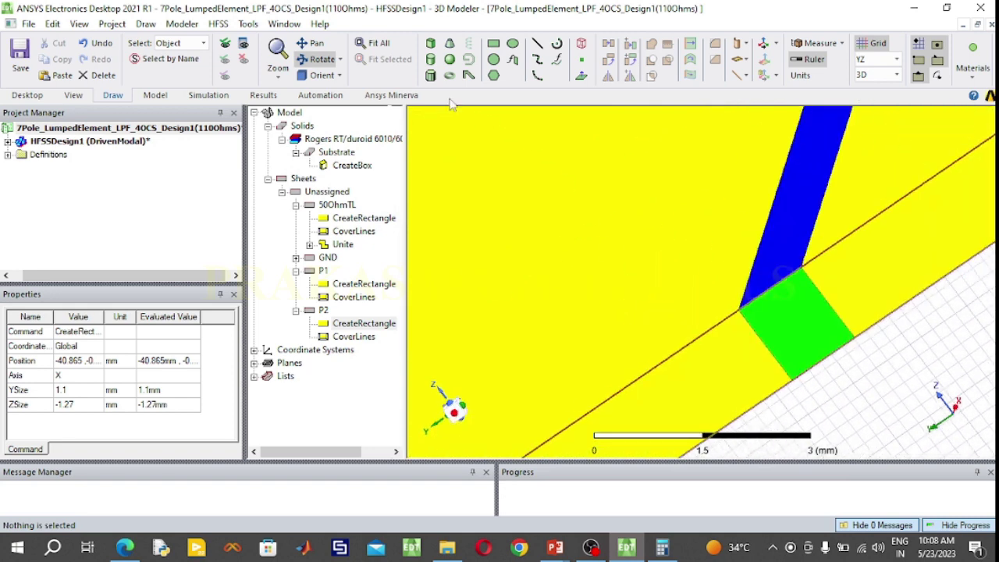
left_click(378, 42)
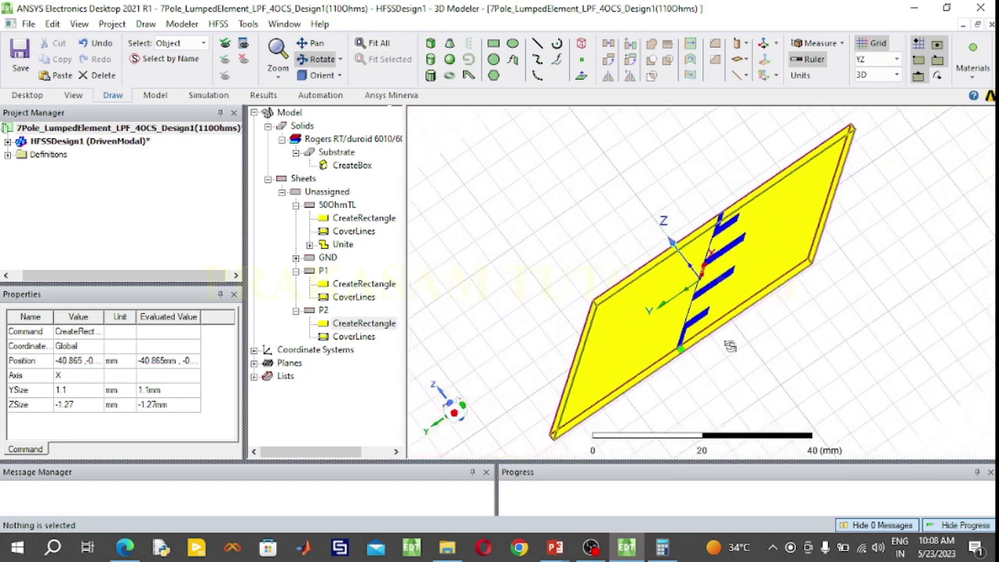
left_click_drag(730, 345, 822, 366)
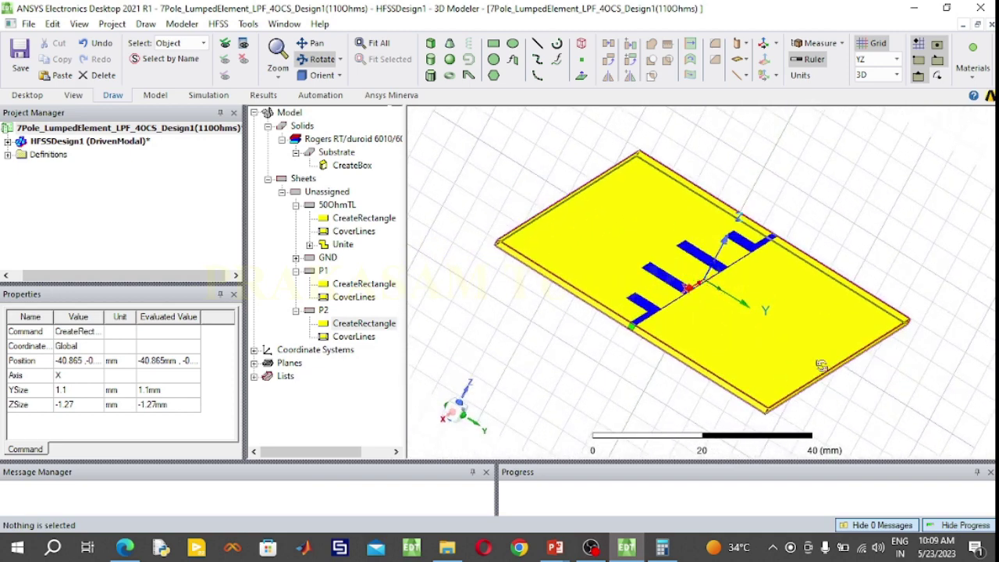
left_click_drag(952, 328, 908, 243)
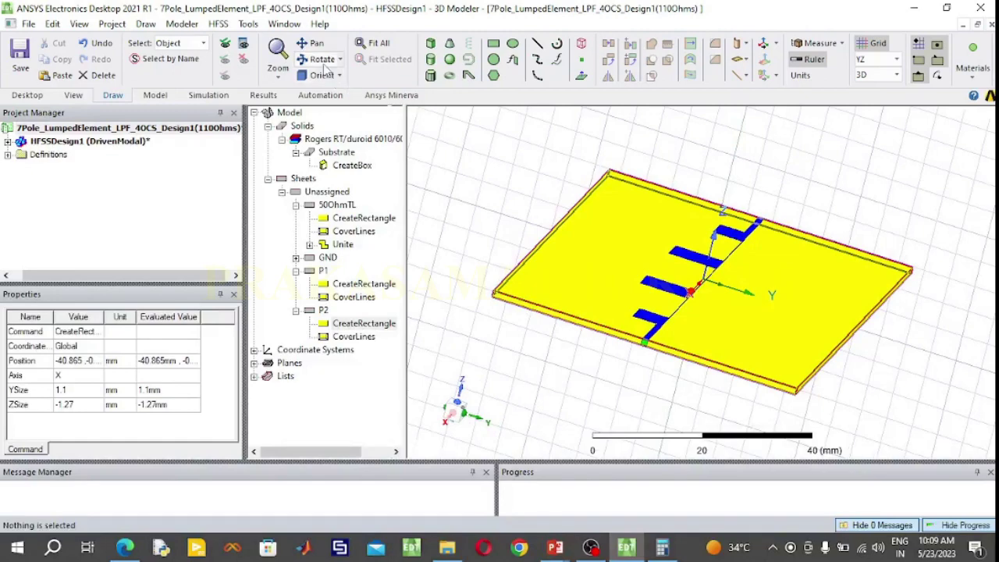
scroll(614, 350, "up", 5)
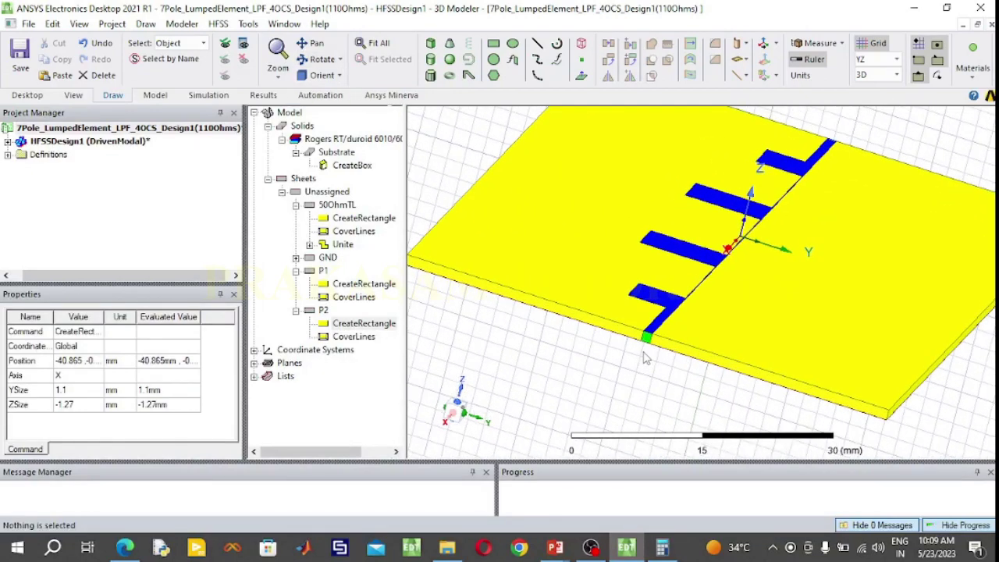
scroll(645, 357, "up", 6)
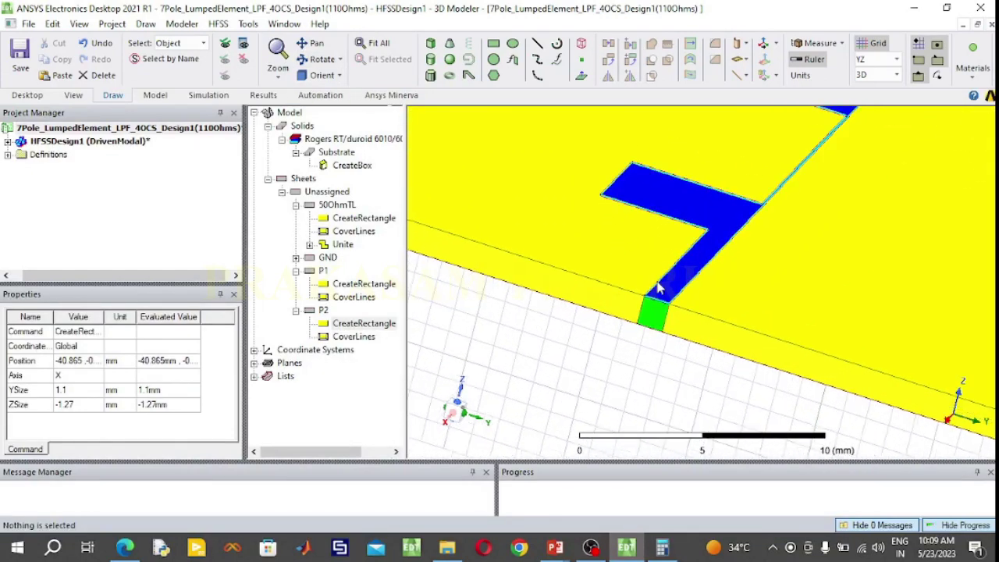
scroll(656, 305, "up", 5)
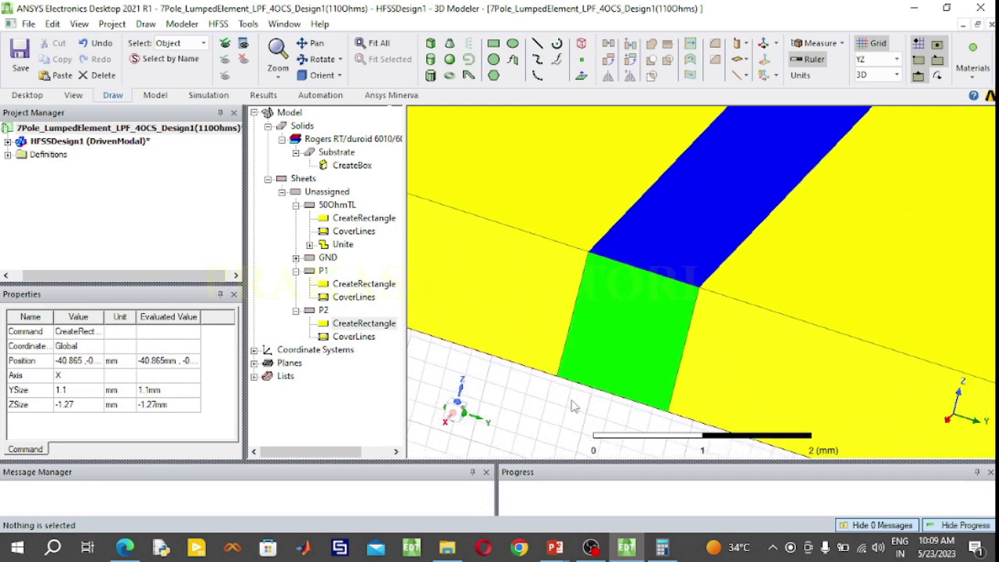
scroll(575, 404, "up", 2)
left_click(655, 310)
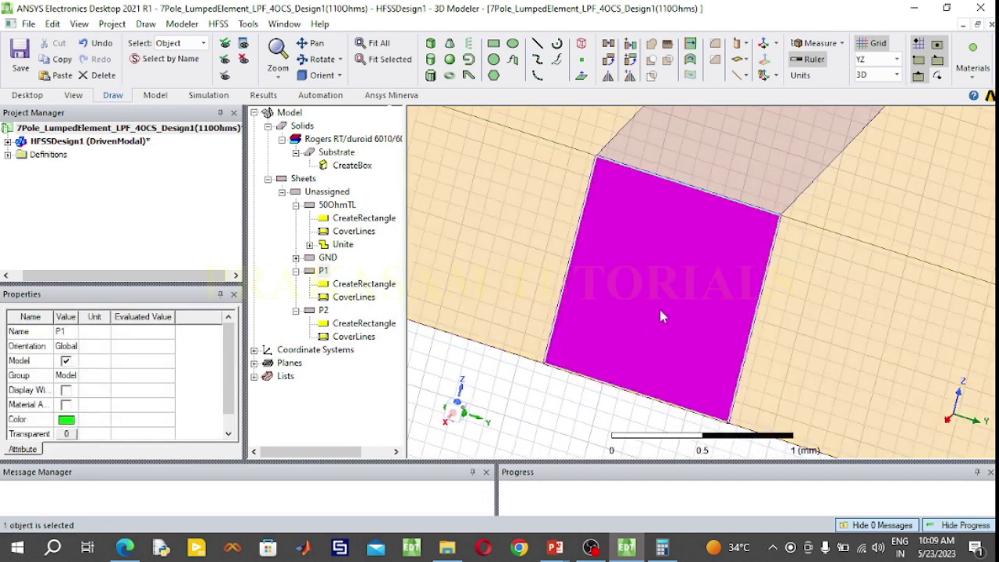
right_click(662, 316)
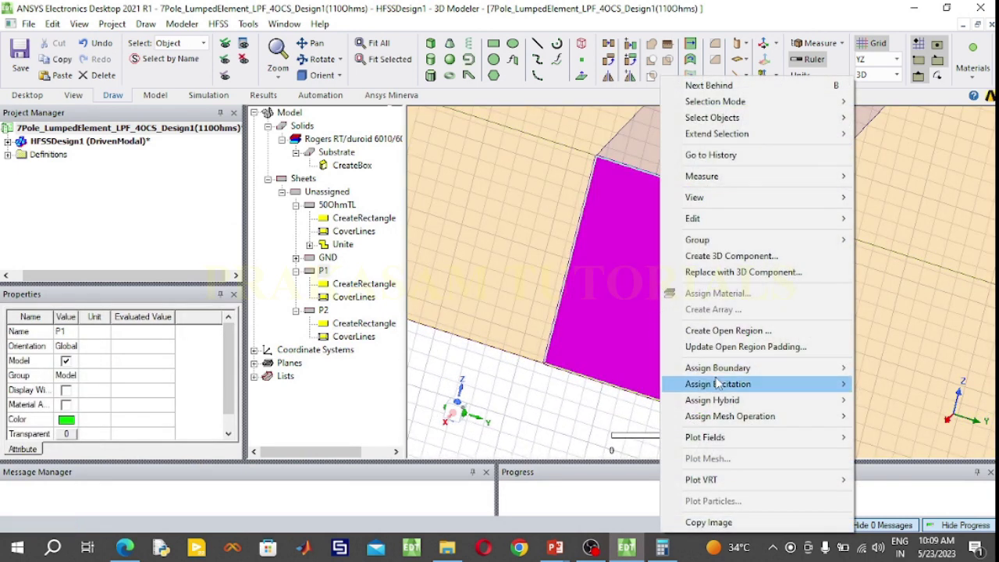
mouse_move(718, 384)
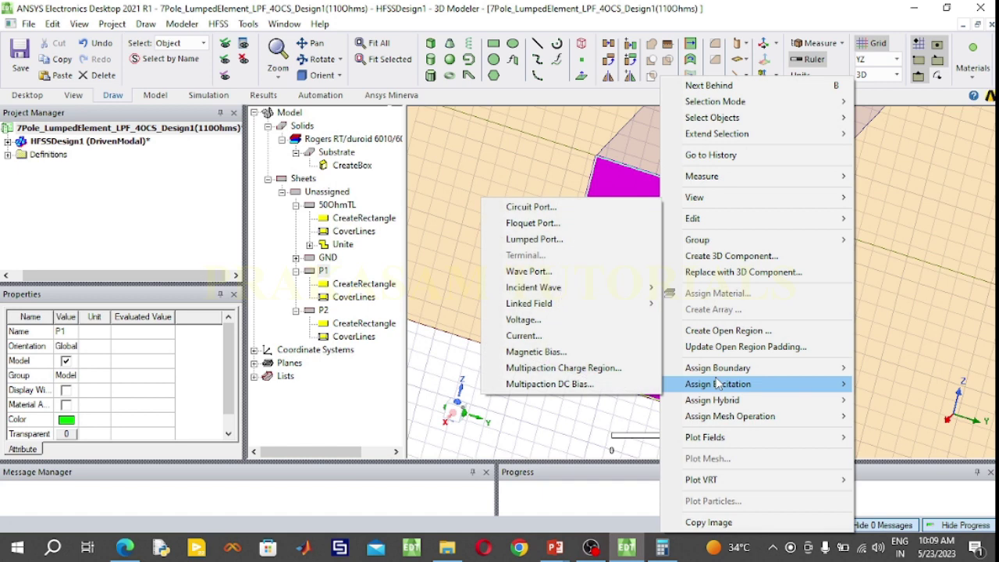
left_click(547, 240)
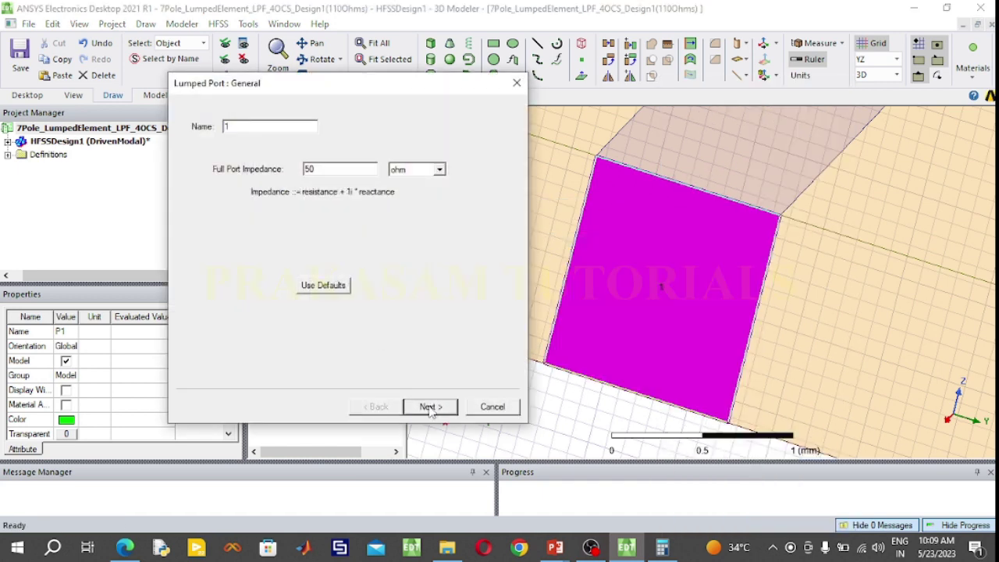
left_click(429, 407)
Draw the port's integration line from the midpoint of P1's ground edge up to its trace edge, finish the port and check its excitation entry
left_click(310, 183)
left_click(310, 183)
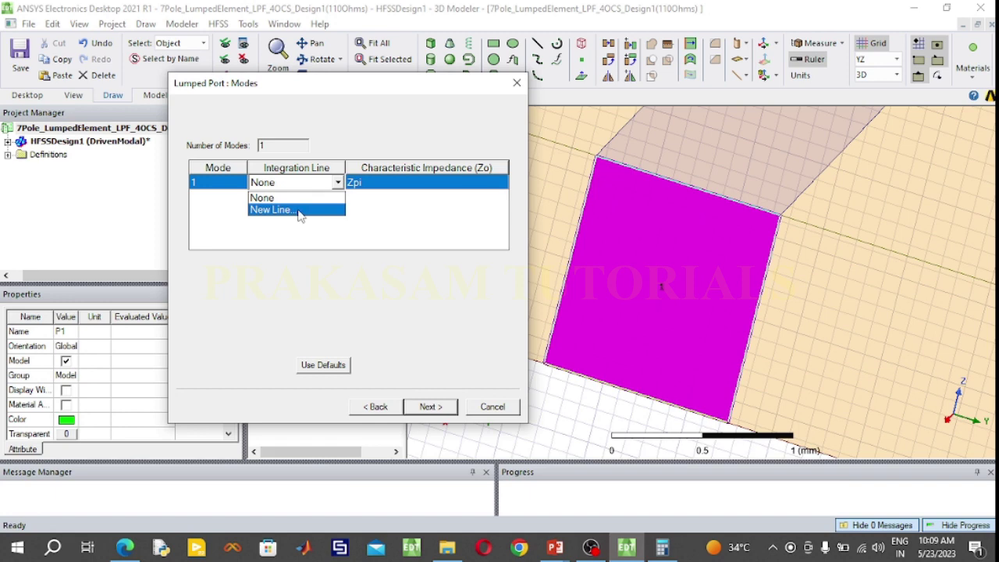
left_click(300, 211)
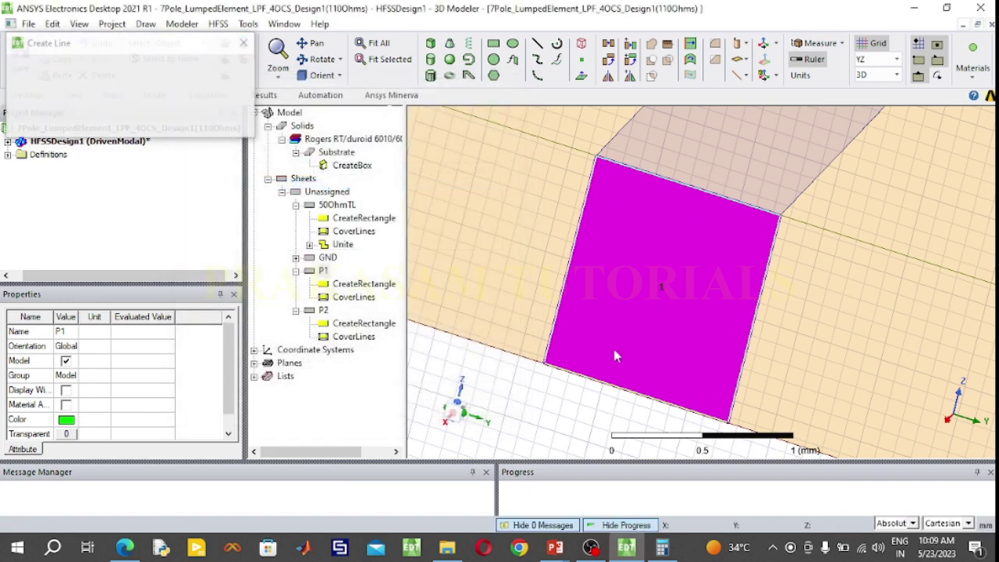
left_click(635, 392)
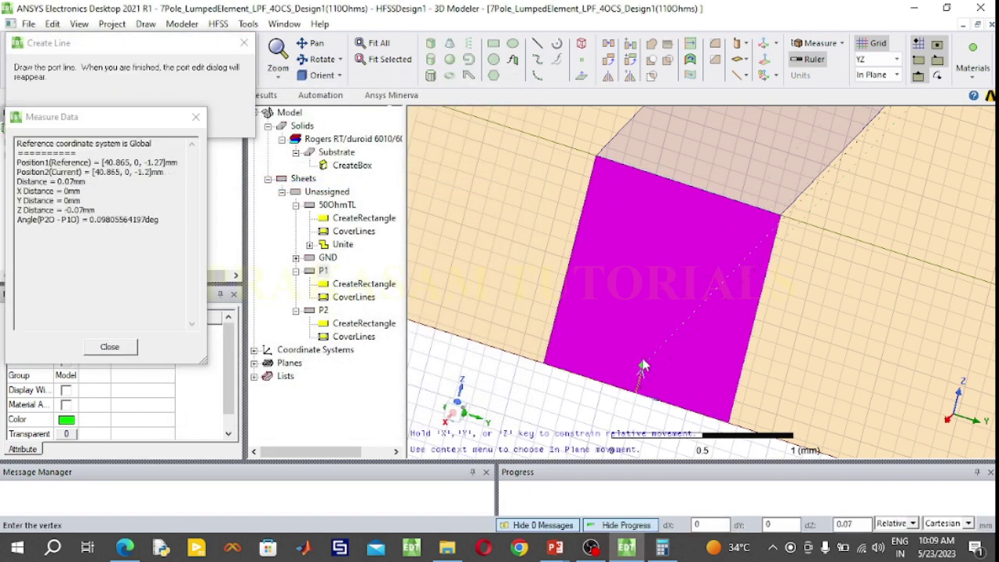
left_click(687, 190)
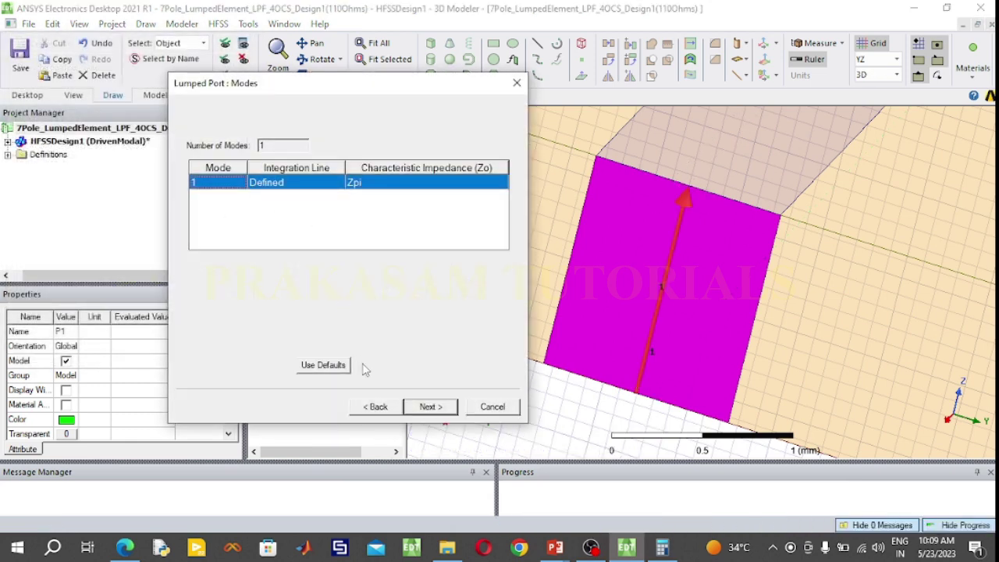
left_click(430, 408)
left_click(430, 407)
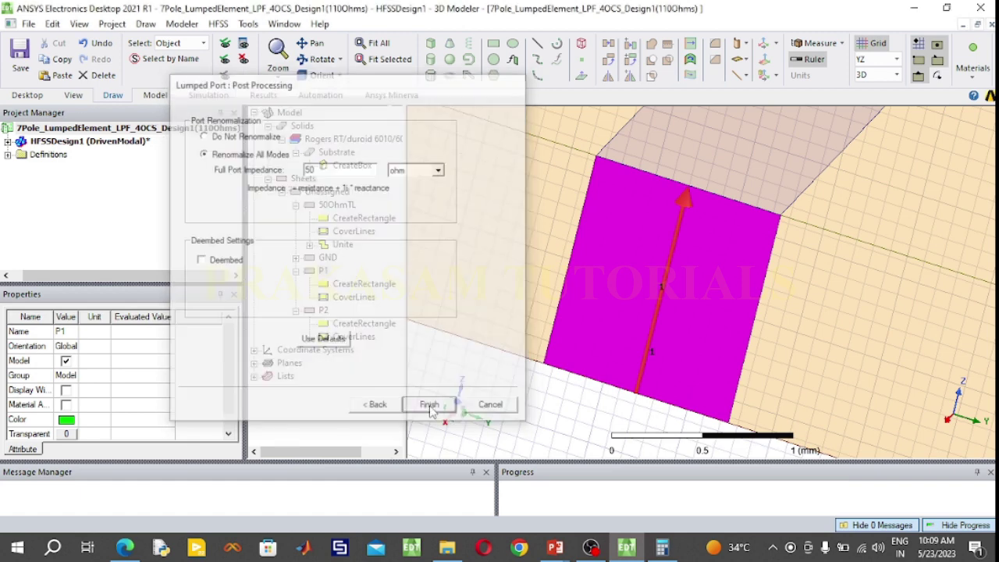
left_click(7, 142)
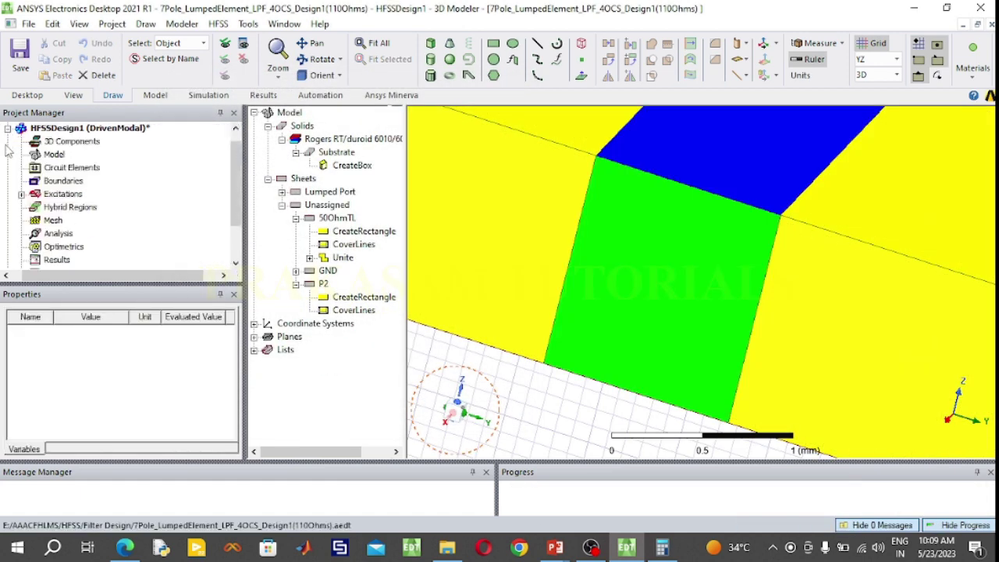
left_click(22, 194)
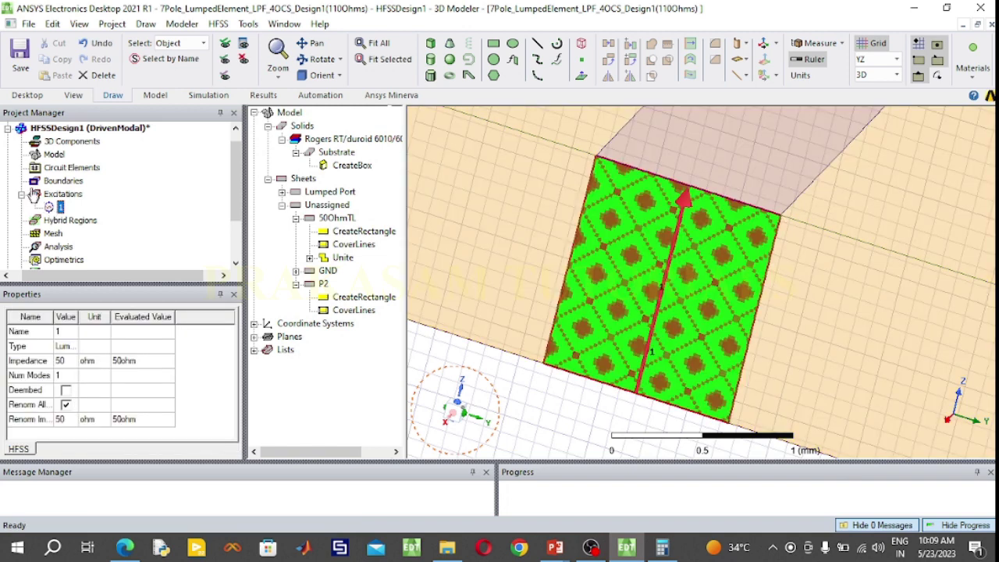
left_click(22, 195)
Start a lumped port excitation on the P2 sheet at the opposite feed end with the name 2 and a 50 ohm impedance
left_click(316, 58)
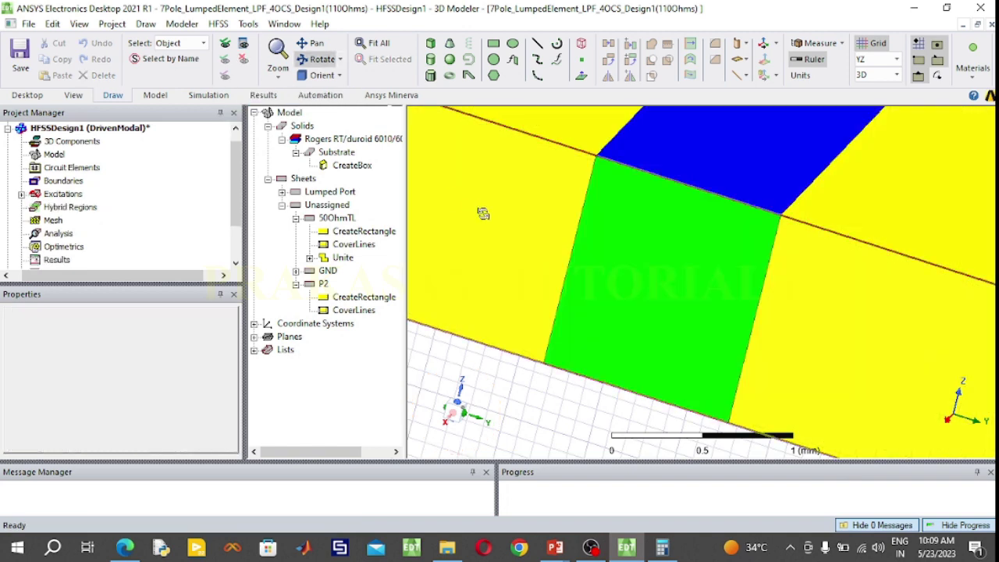
left_click(374, 43)
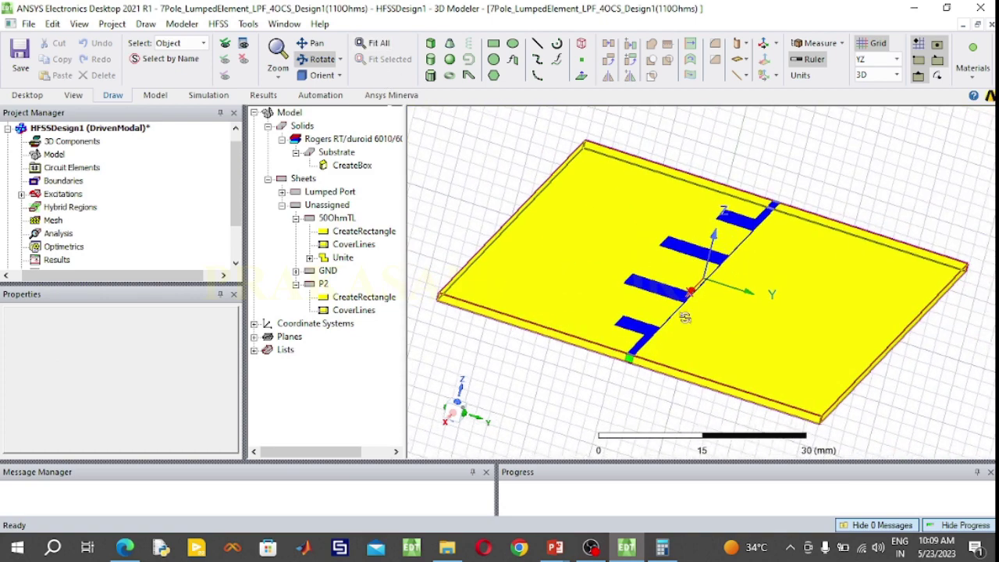
left_click_drag(644, 360, 439, 407)
left_click_drag(424, 305, 414, 232)
scroll(766, 334, "up", 8)
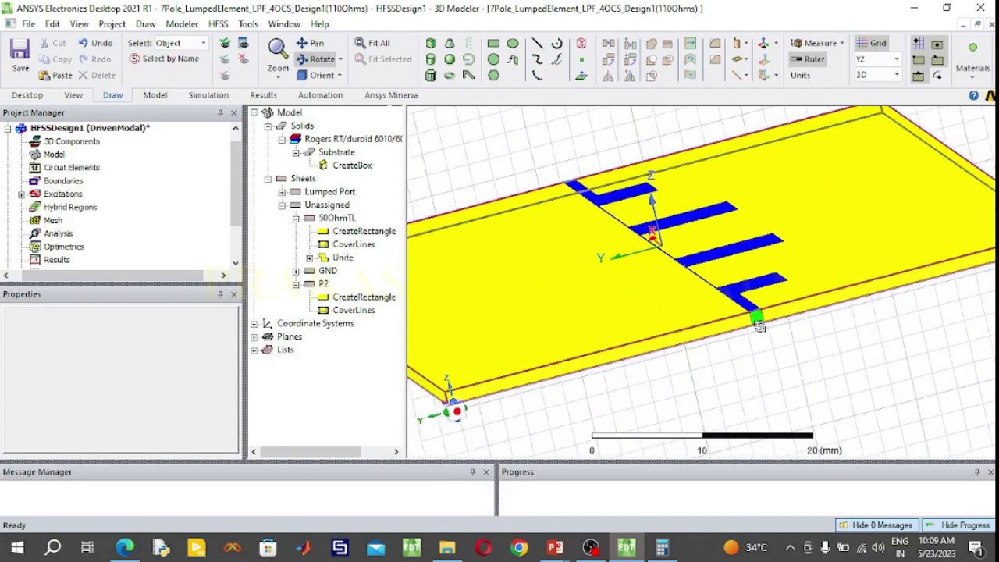
scroll(767, 321, "up", 6)
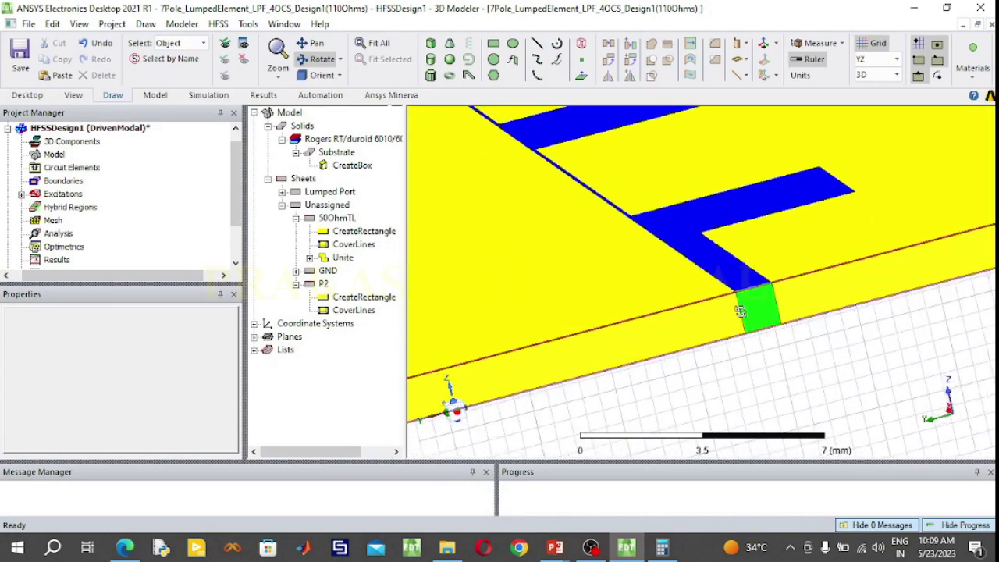
scroll(764, 309, "up", 5)
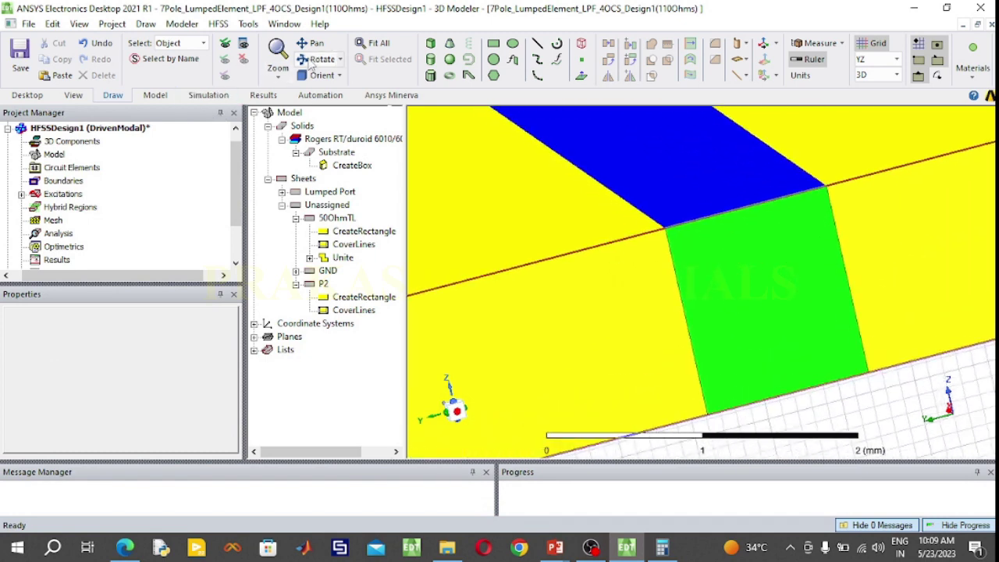
left_click(714, 290)
right_click(714, 291)
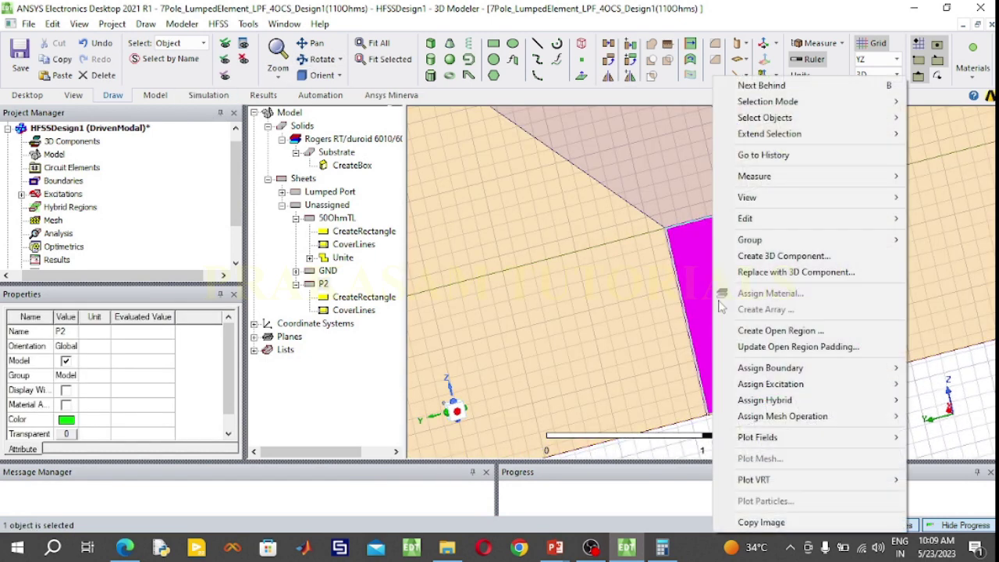
mouse_move(764, 387)
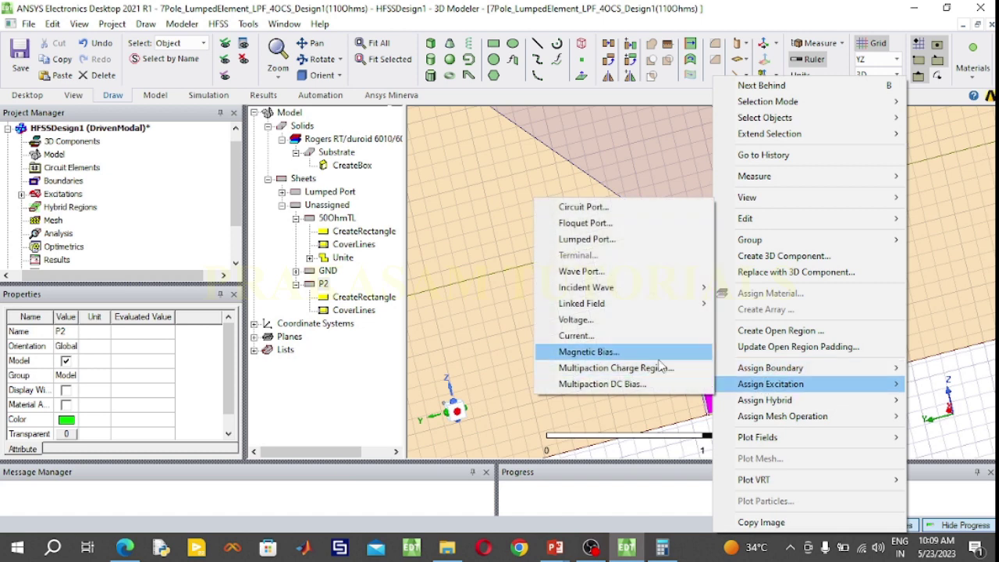
left_click(609, 241)
left_click(429, 407)
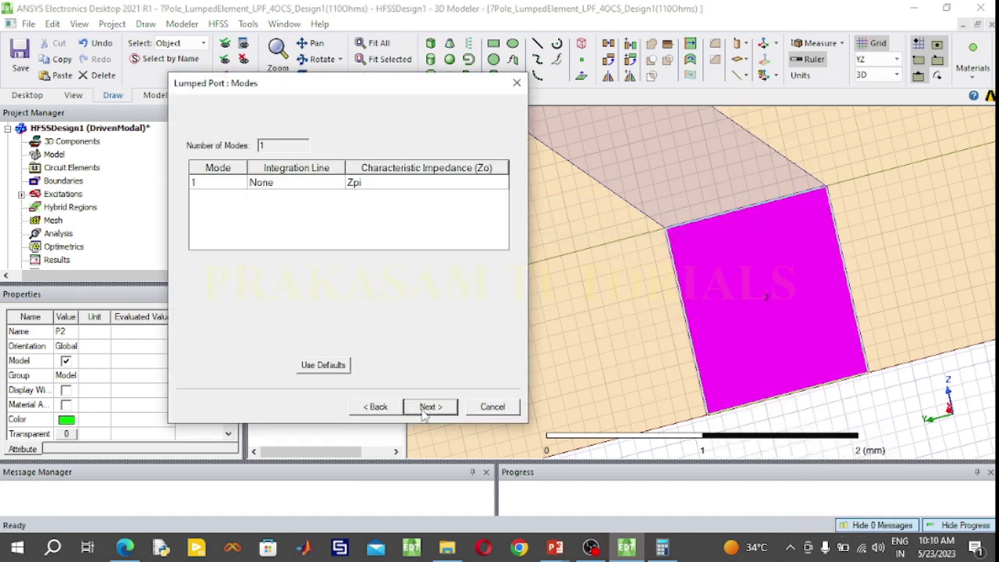
Draw the integration line from the midpoint of P2's ground edge up to its trace edge, finish the port and check its excitation entry
left_click(295, 182)
left_click(266, 205)
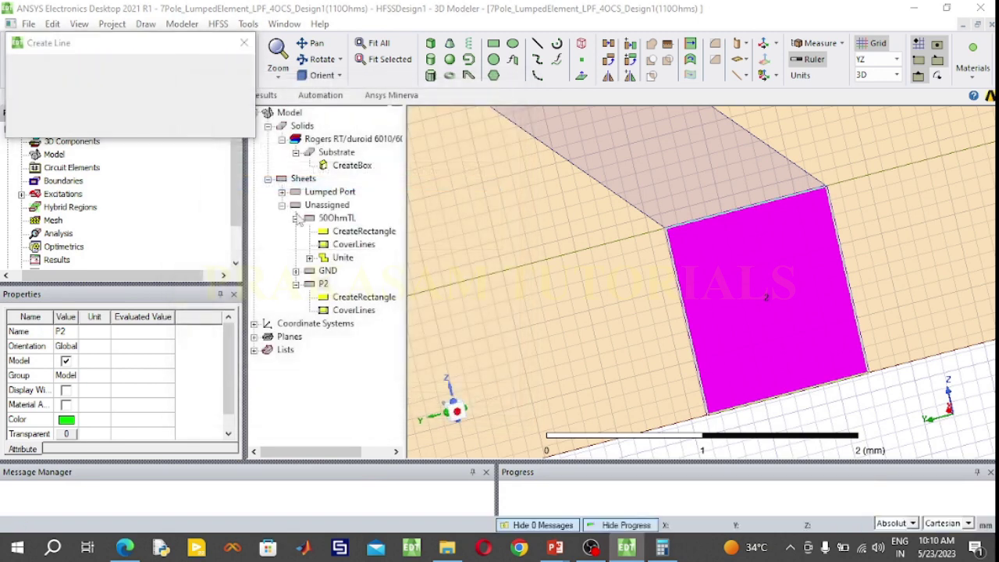
left_click(787, 394)
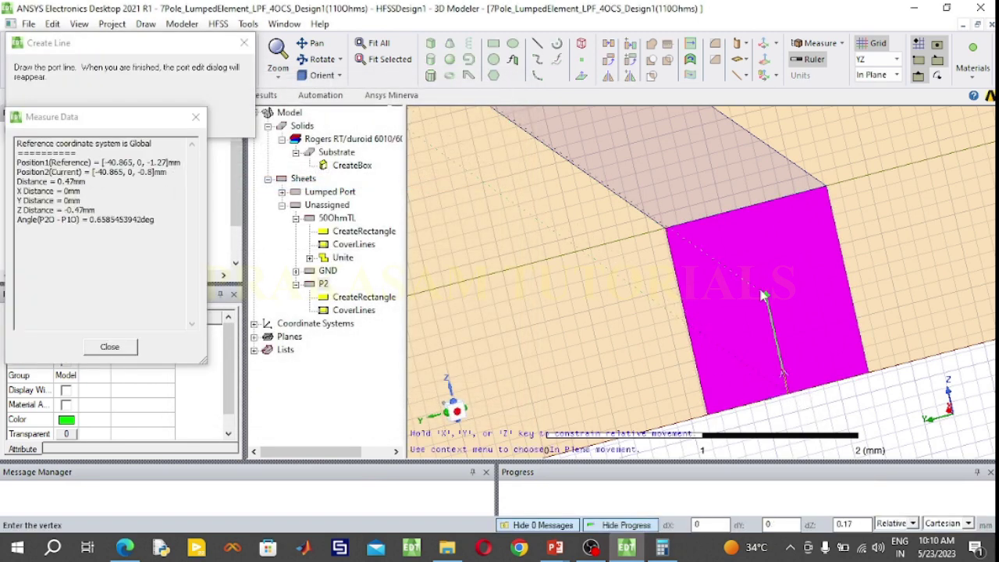
left_click(747, 209)
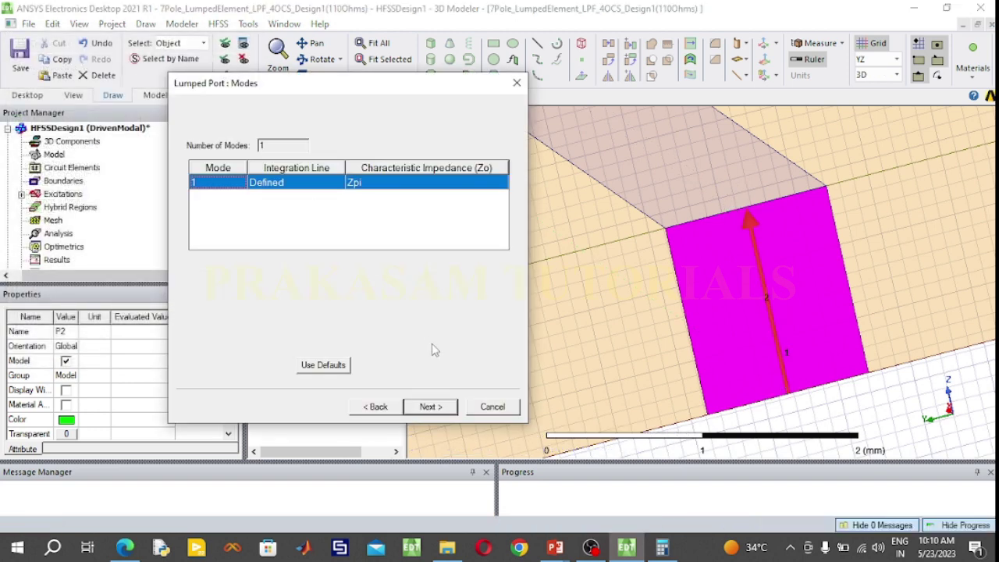
left_click(438, 411)
left_click(435, 408)
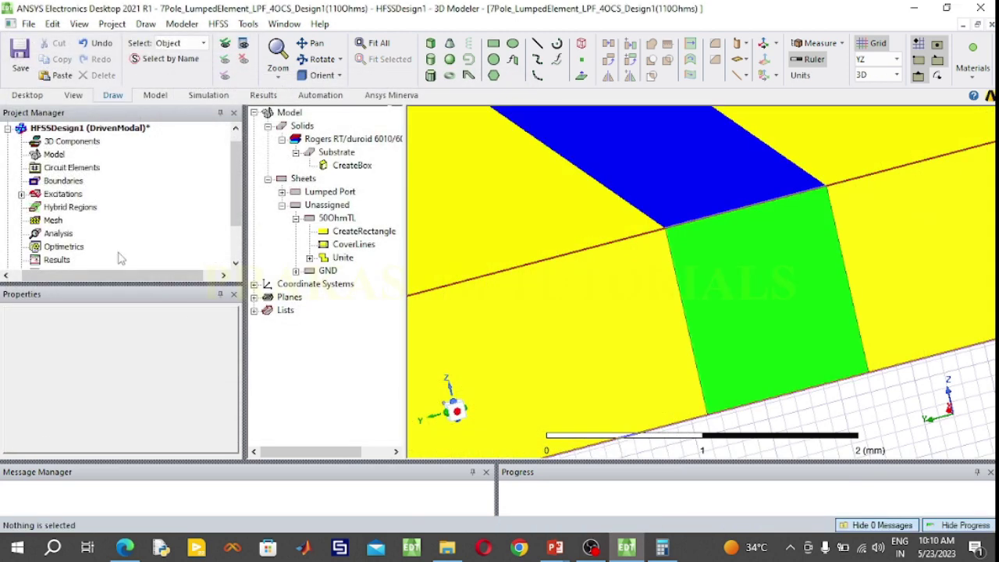
left_click(21, 194)
left_click(56, 221)
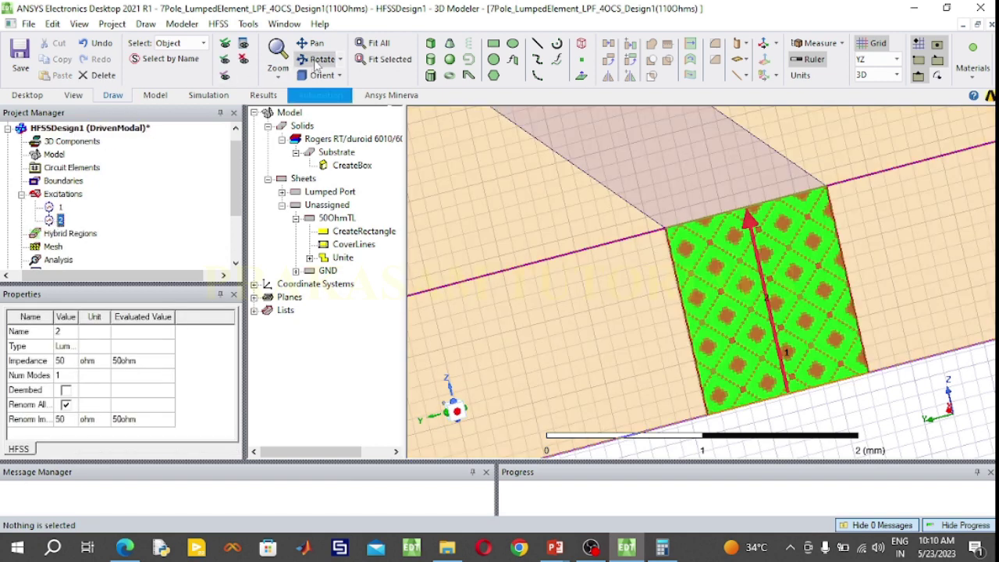
Show the whole filter in the default orientation and set the drawing plane to XY
left_click(375, 43)
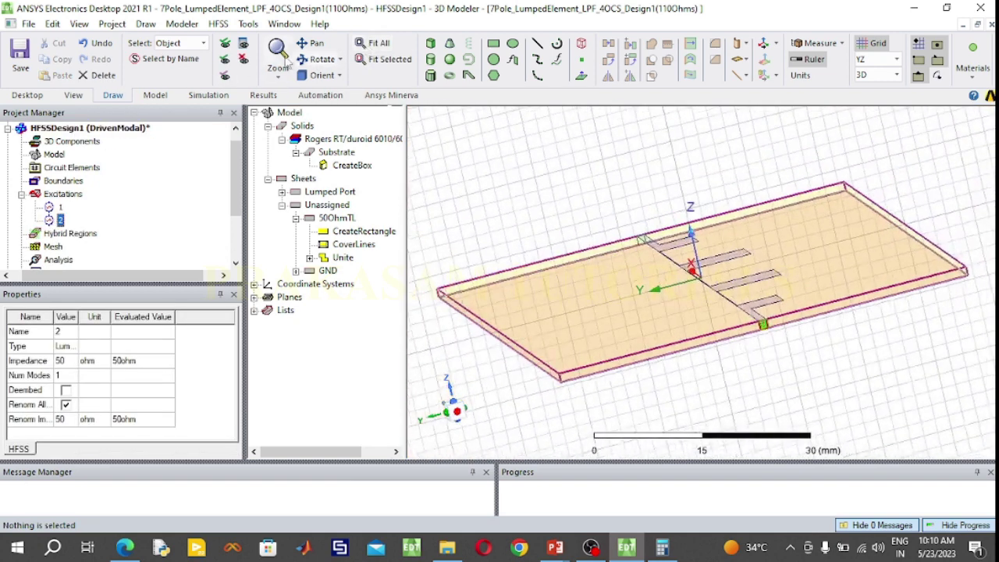
left_click(313, 72)
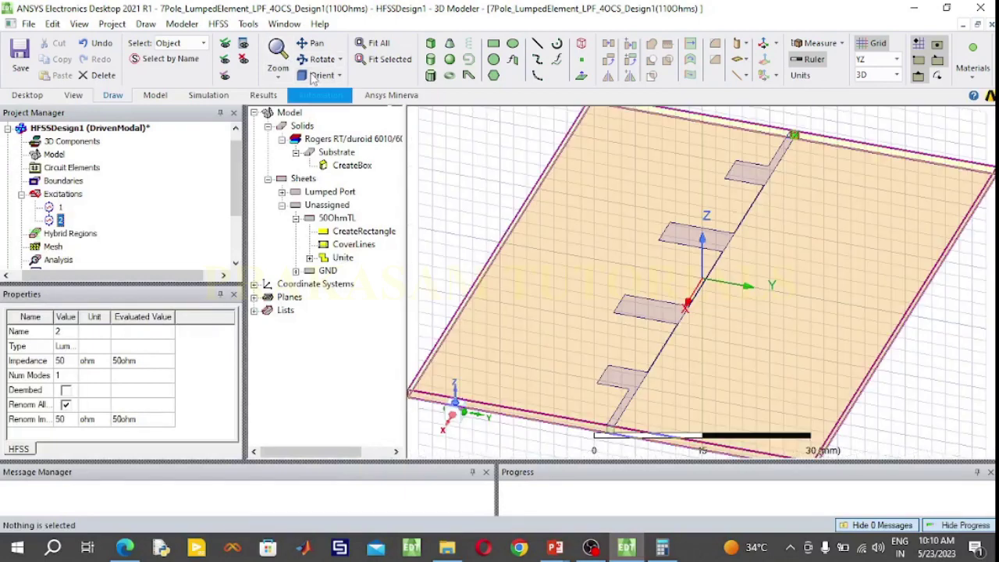
left_click(897, 60)
left_click(864, 76)
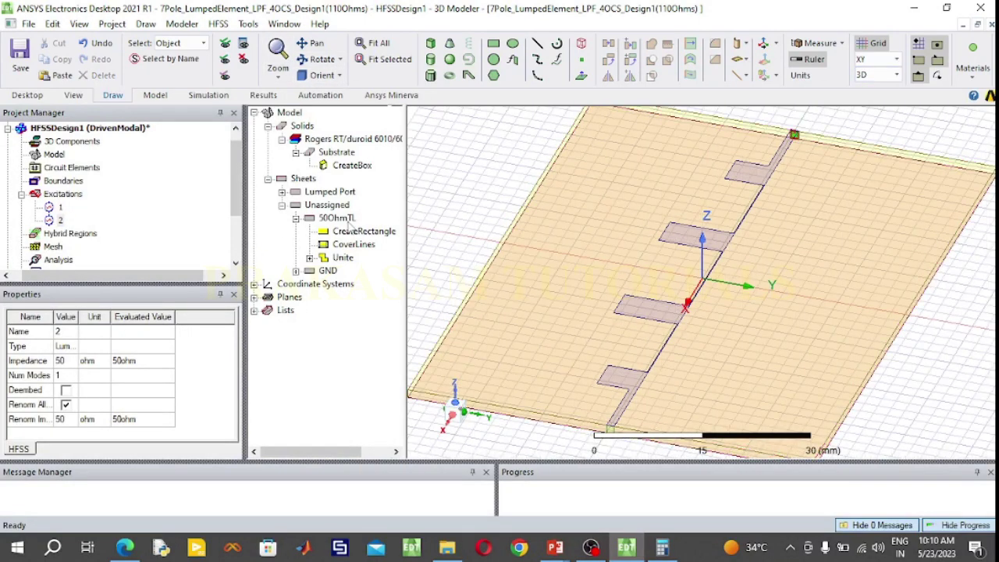
Assign a Perfect E boundary to the 50OhmTL trace and the GND sheet together, without an infinite ground plane
left_click(348, 221)
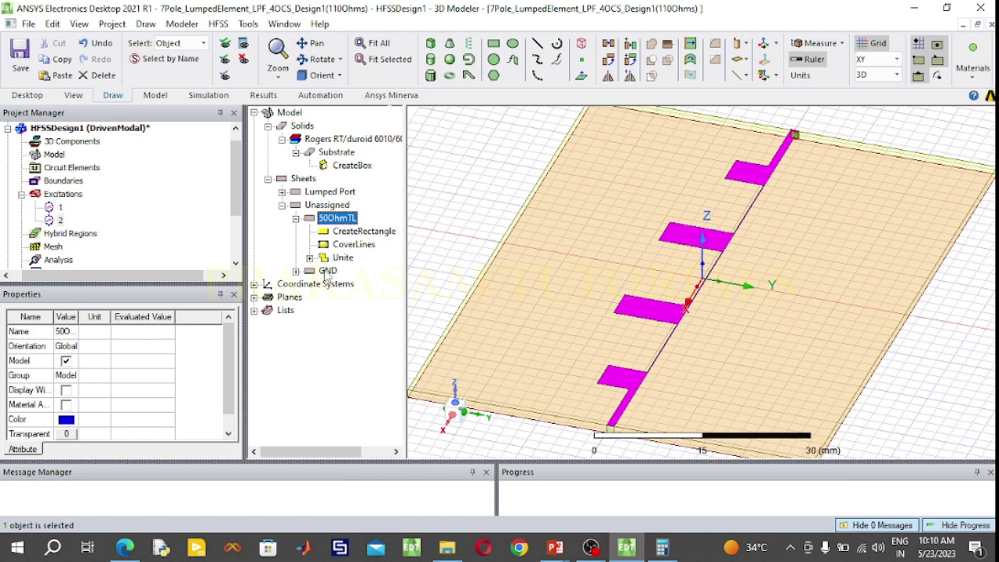
left_click(327, 271, "ctrl")
right_click(327, 272)
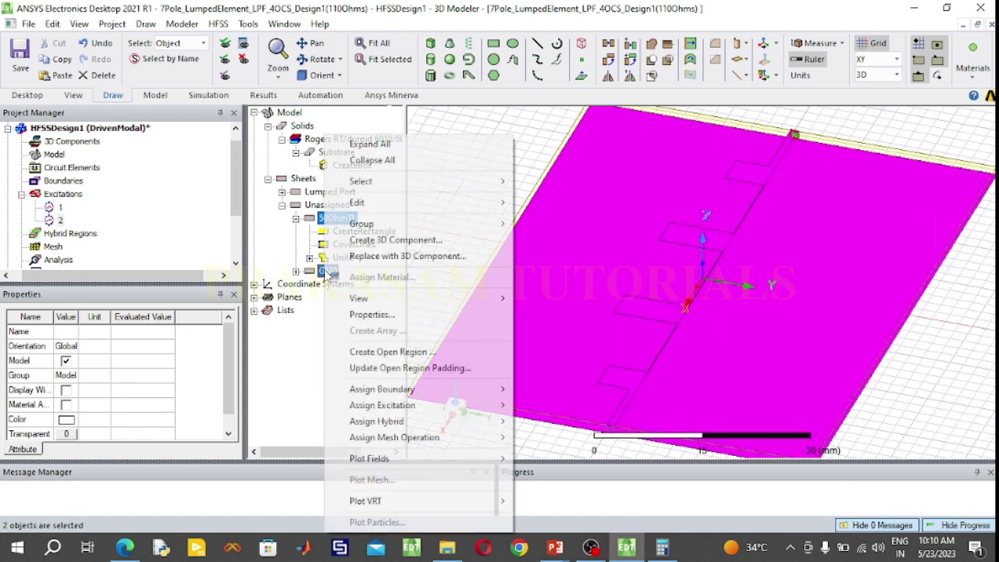
mouse_move(385, 393)
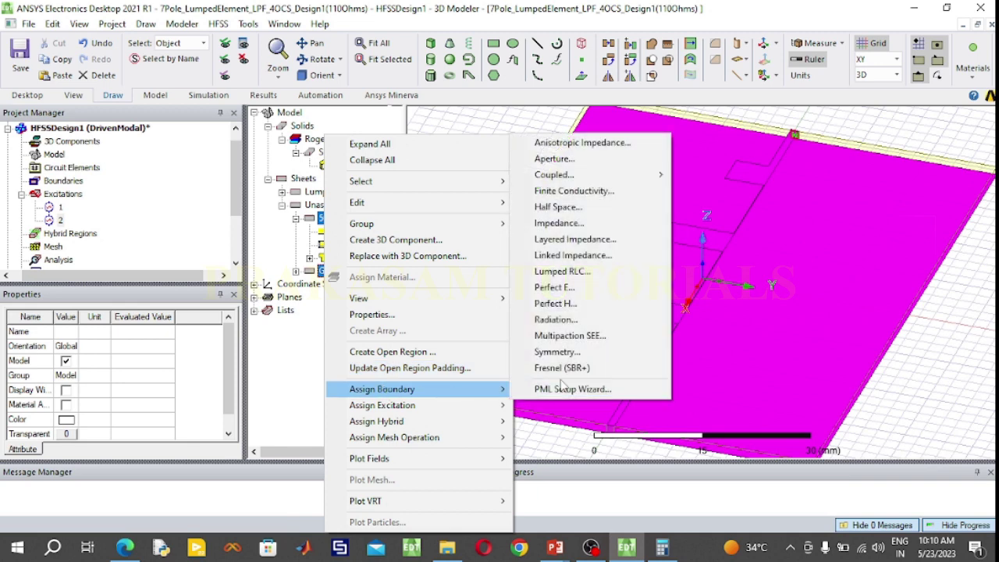
left_click(575, 289)
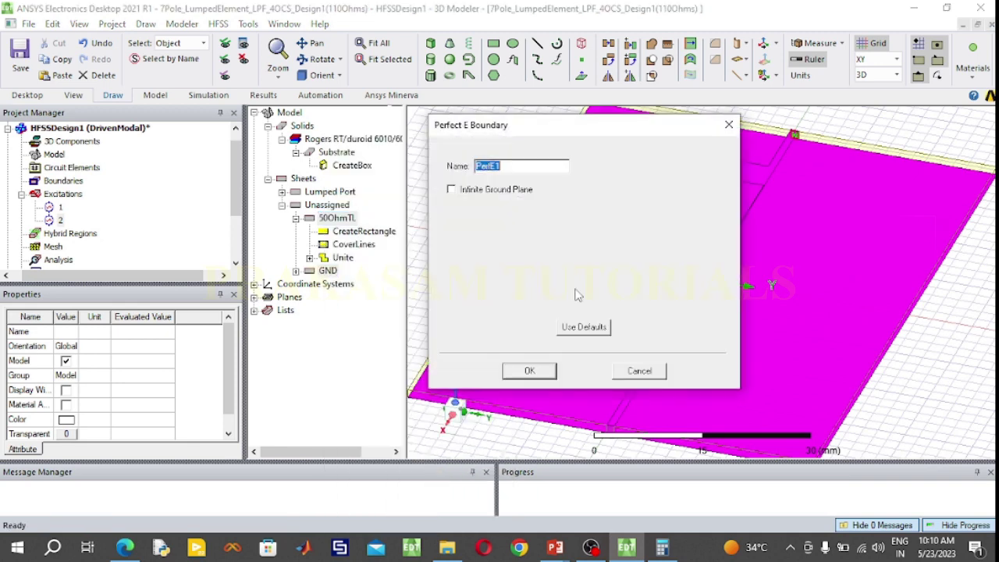
left_click(550, 374)
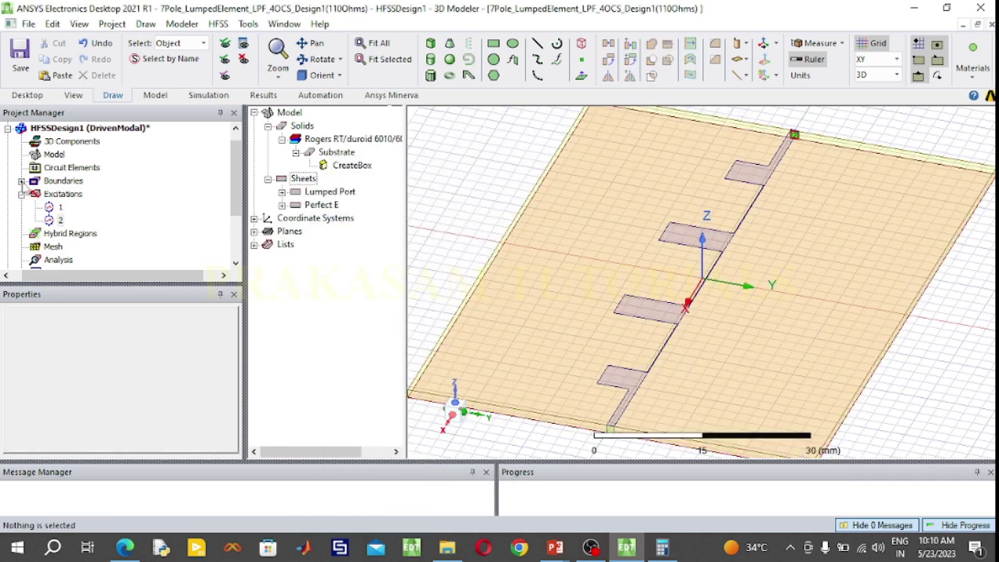
Examine the Perfect E boundary on the trace and ground sheets, and port 1 at its feed end
left_click(21, 181)
left_click(68, 193)
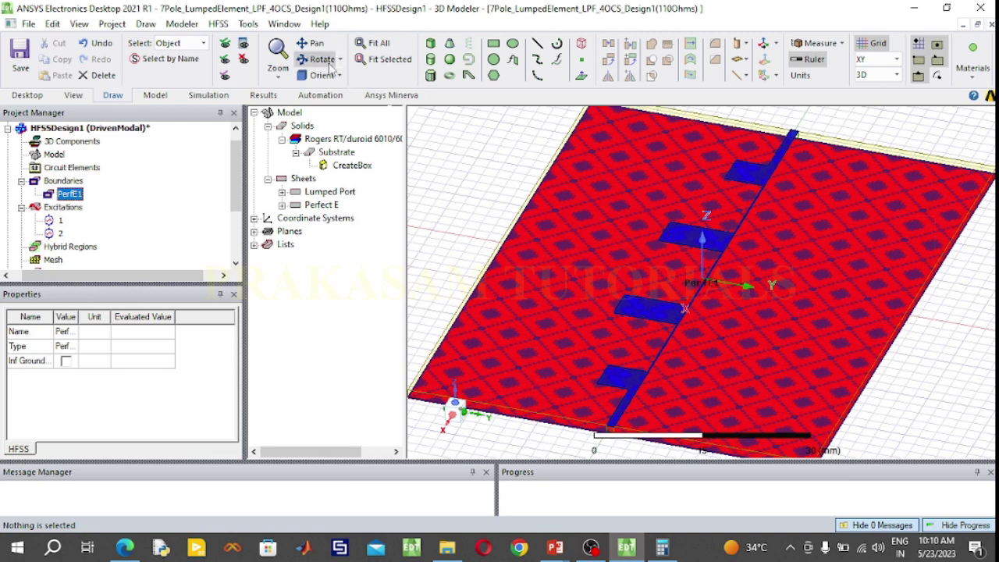
left_click_drag(477, 225, 433, 205)
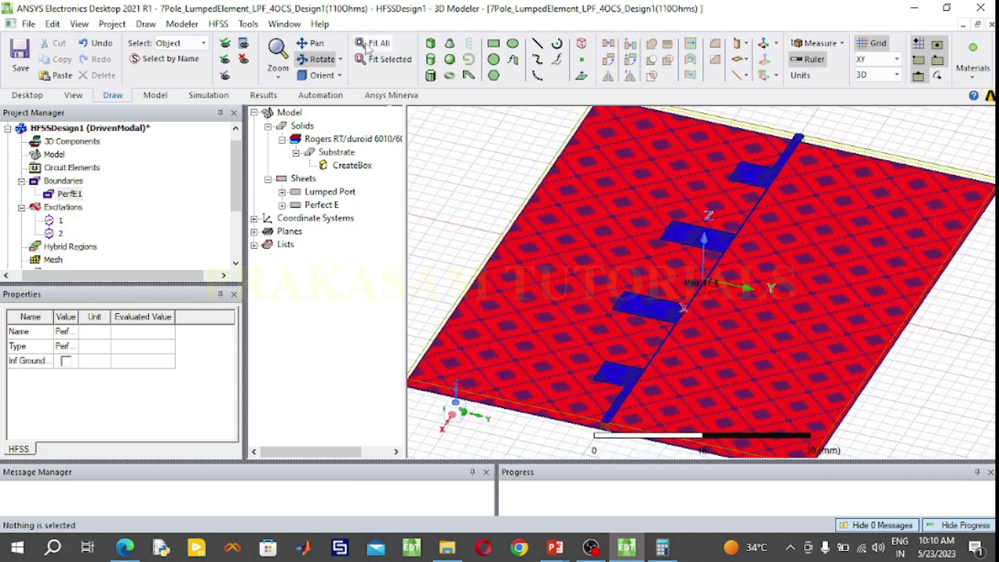
left_click(371, 44)
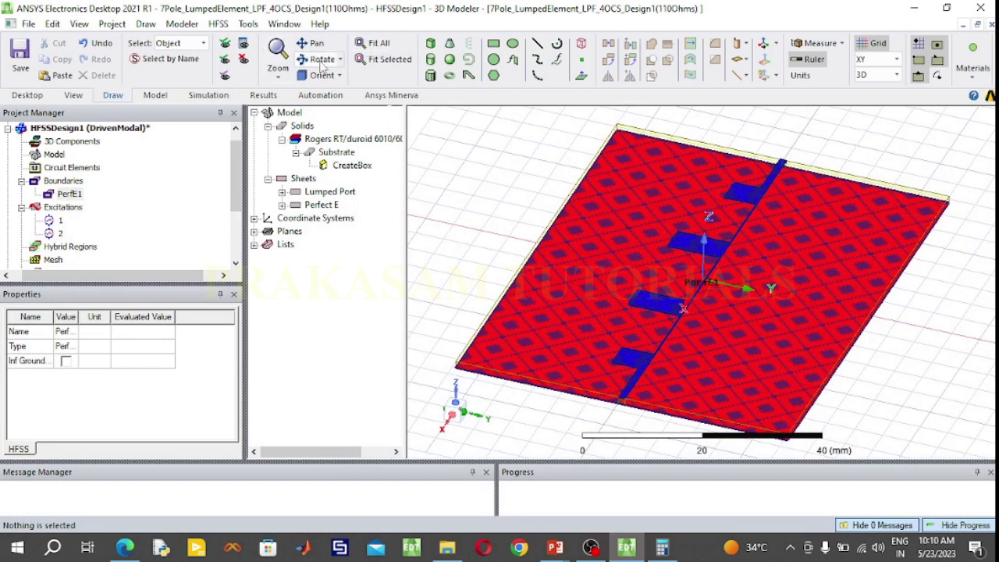
left_click(471, 147)
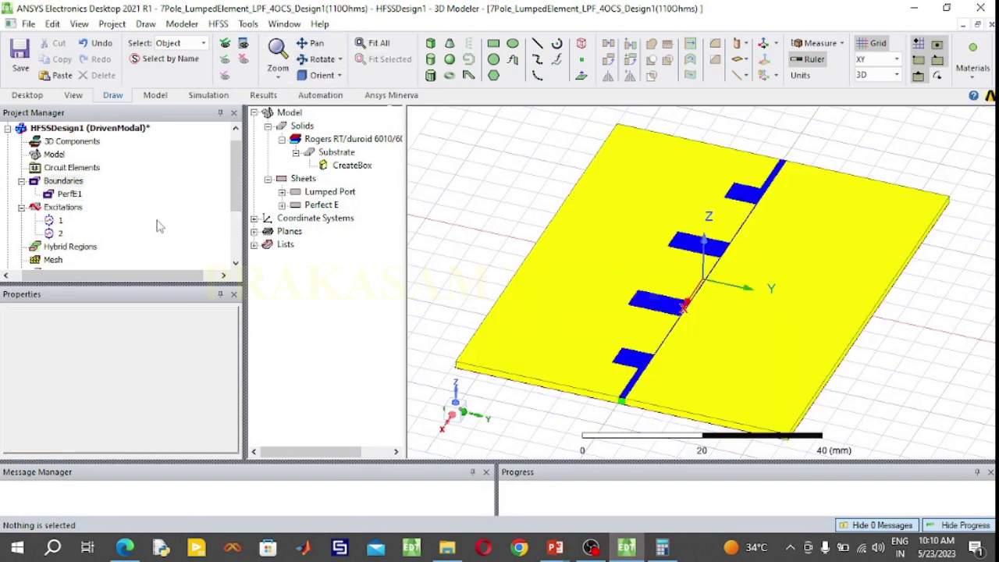
left_click(60, 221)
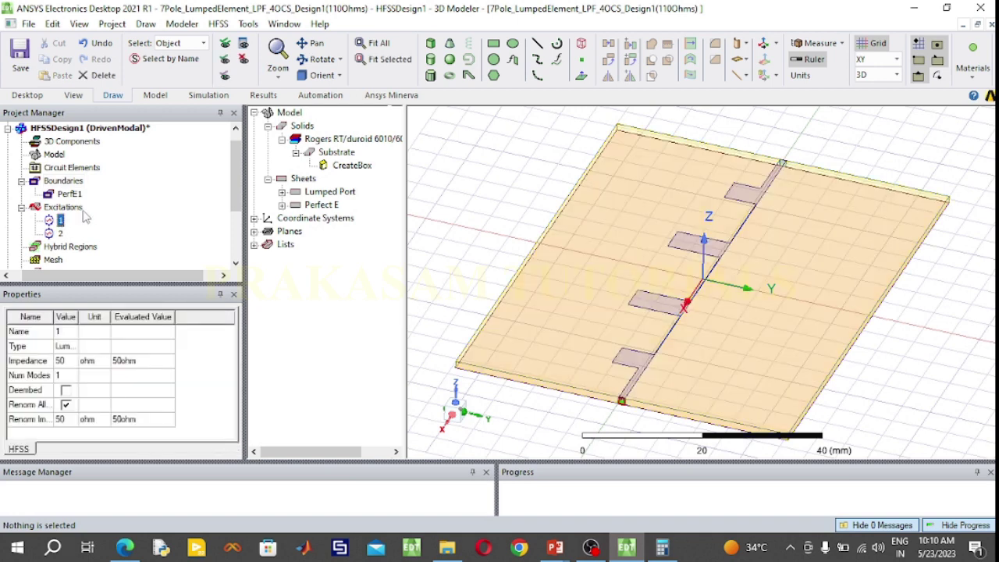
left_click(320, 58)
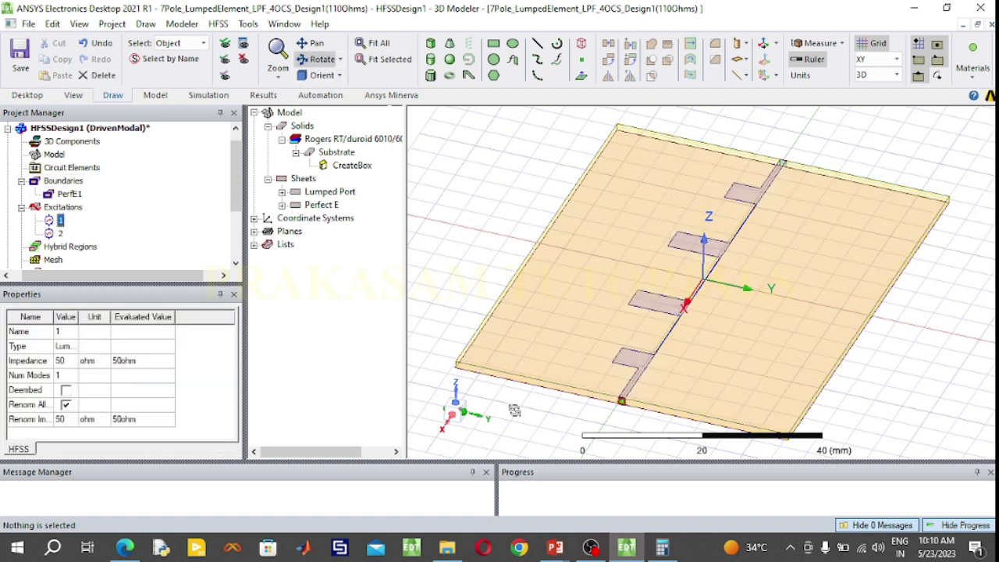
left_click_drag(517, 415, 410, 141)
left_click_drag(953, 369, 953, 369)
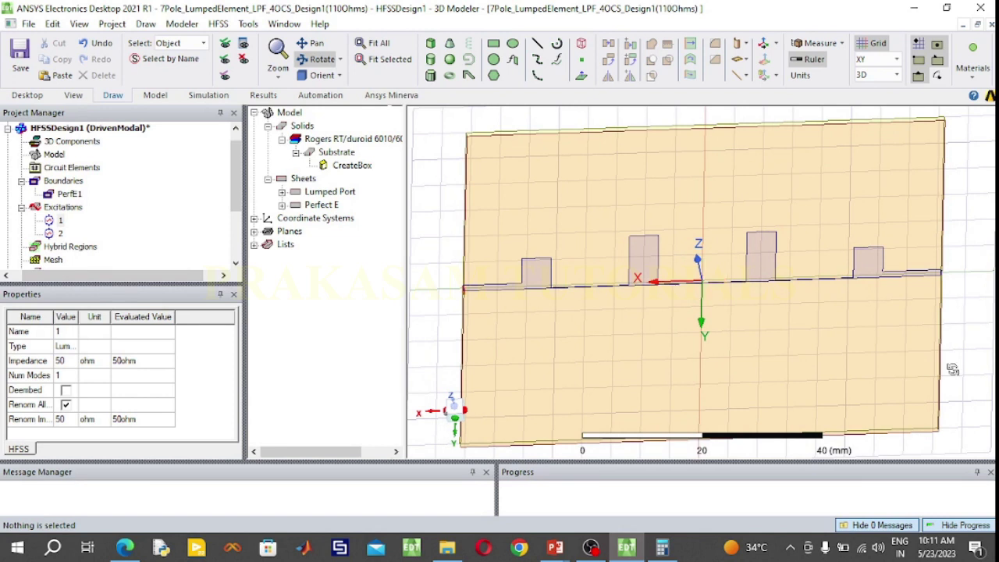
left_click(326, 63)
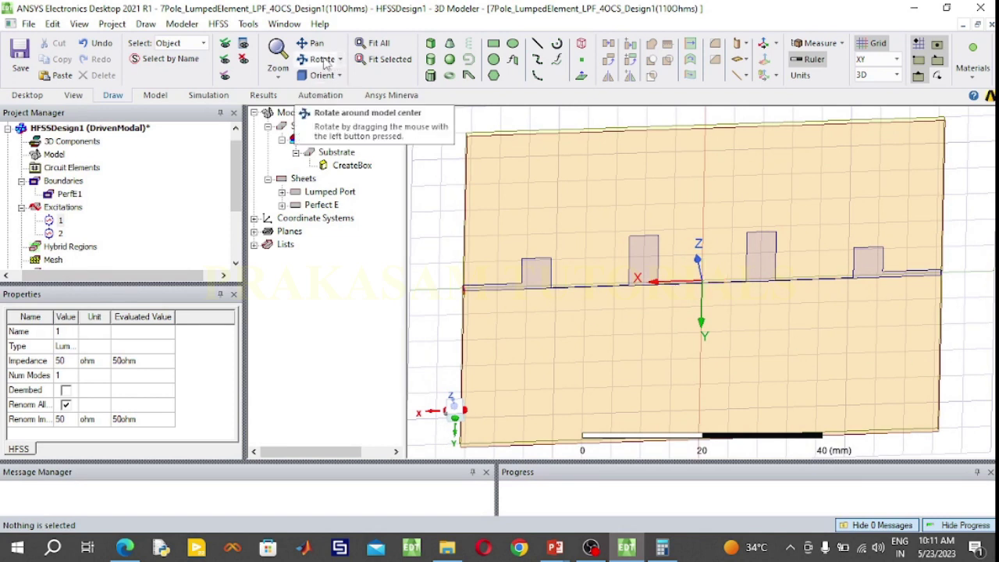
Add a driven solution setup with a single solution frequency of 1 GHz and a maximum of 12 passes
left_click(194, 100)
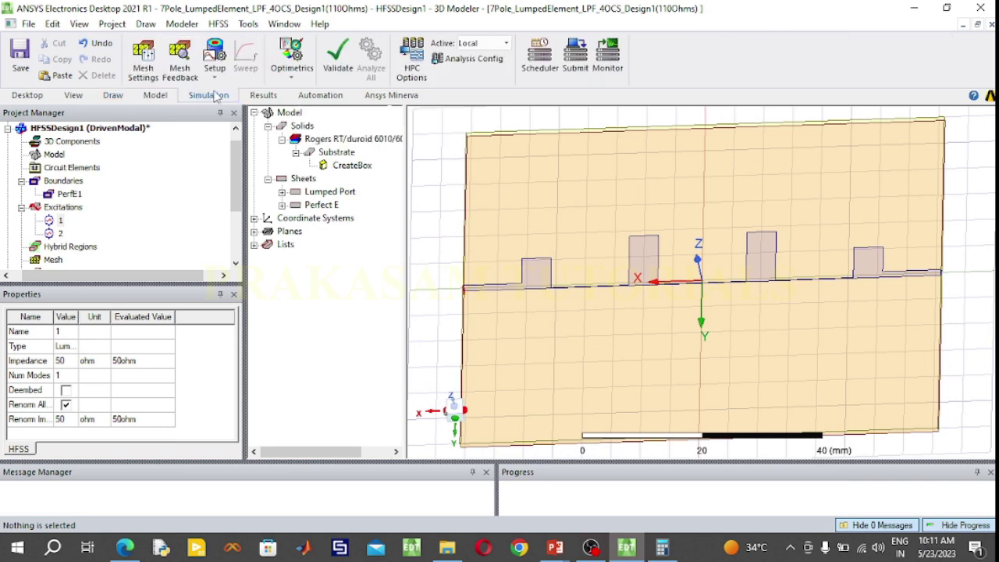
left_click(215, 71)
left_click(223, 107)
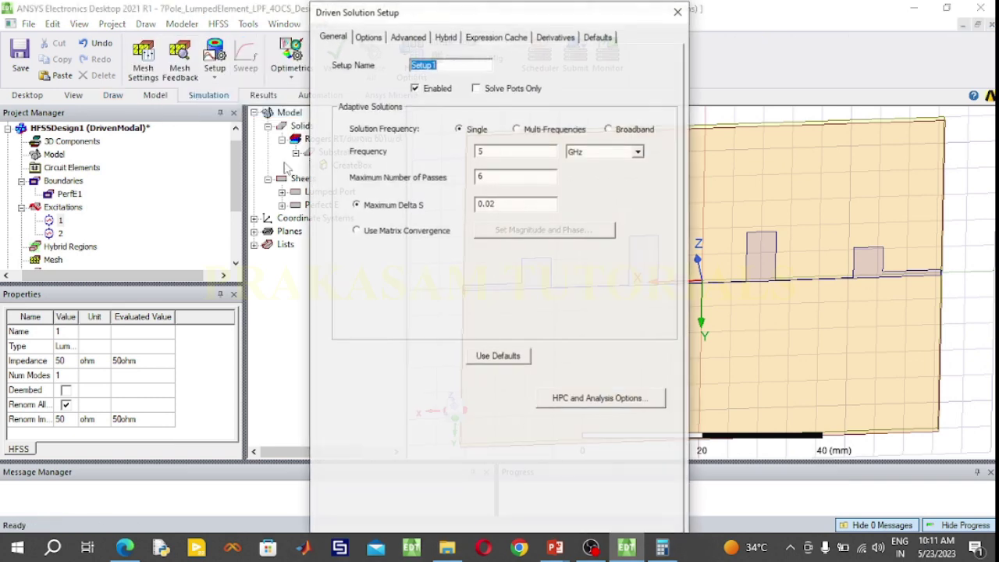
left_click_drag(488, 152, 474, 151)
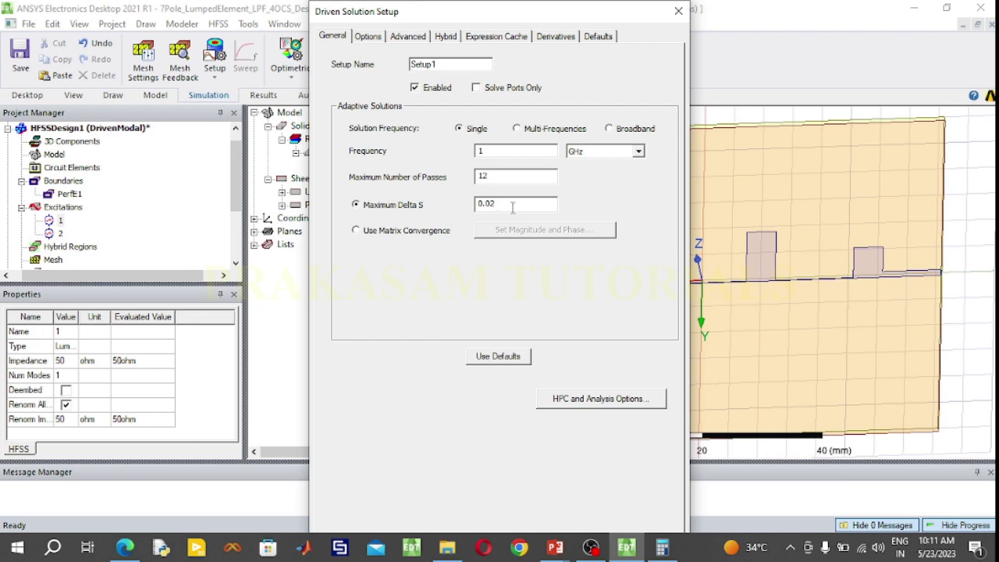
key("Return")
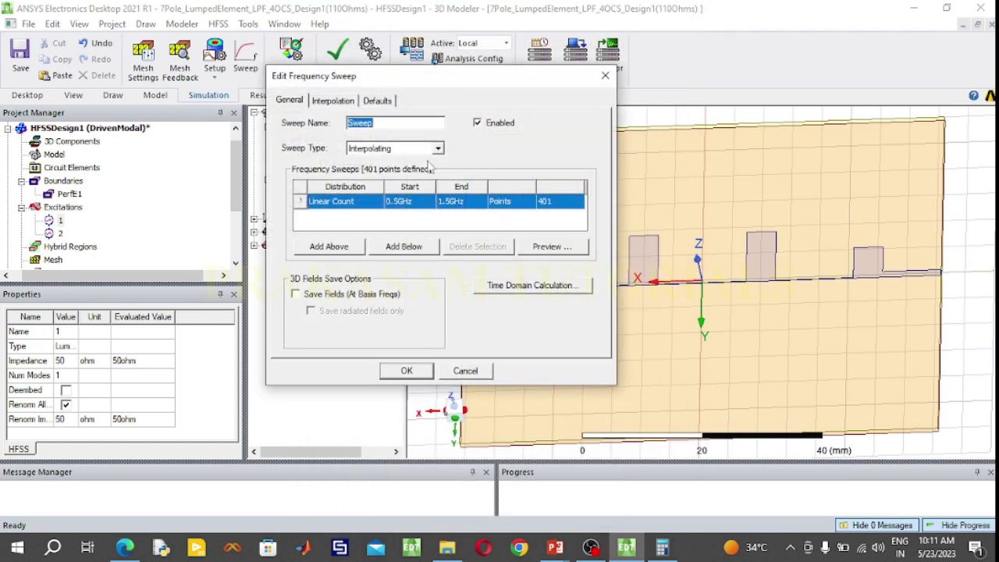
Configure the frequency sweep as Fast with an end frequency of 3 GHz and 101 points
left_click(437, 149)
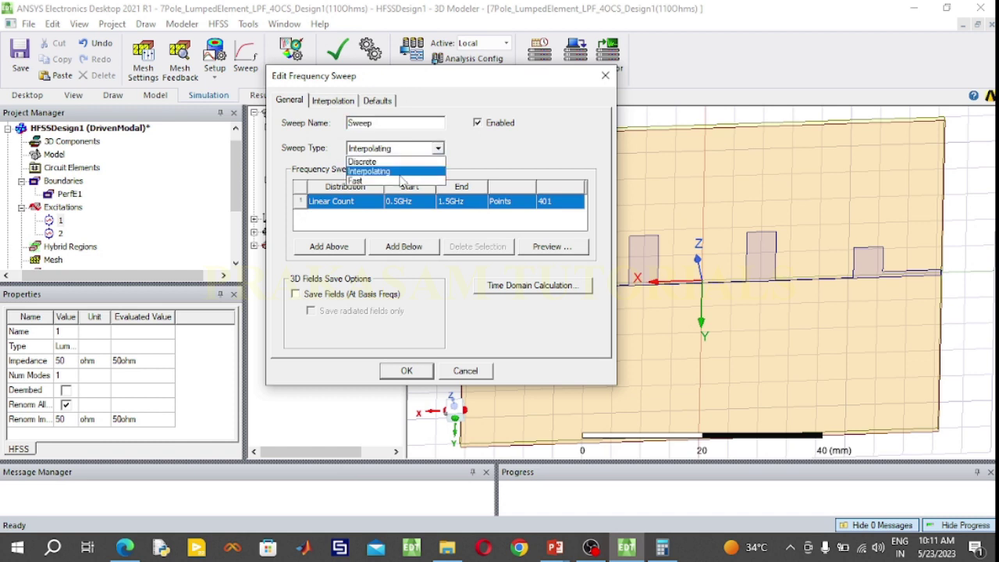
left_click(400, 181)
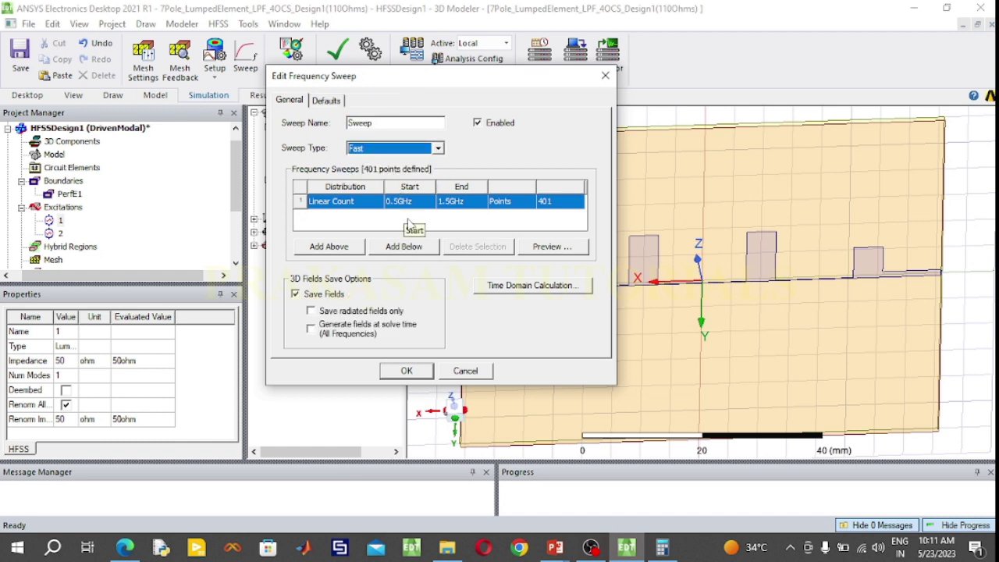
left_click(414, 223)
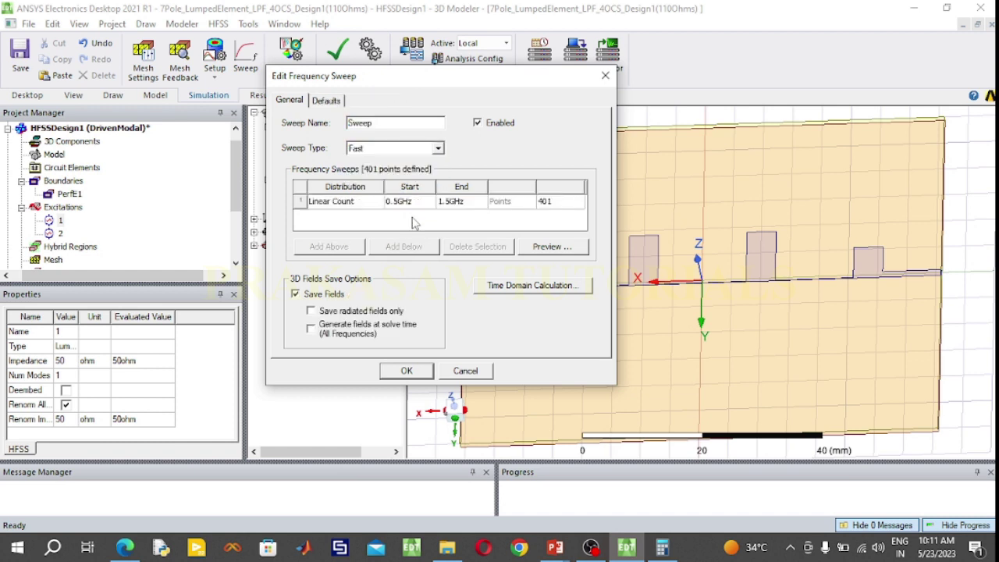
double_click(454, 204)
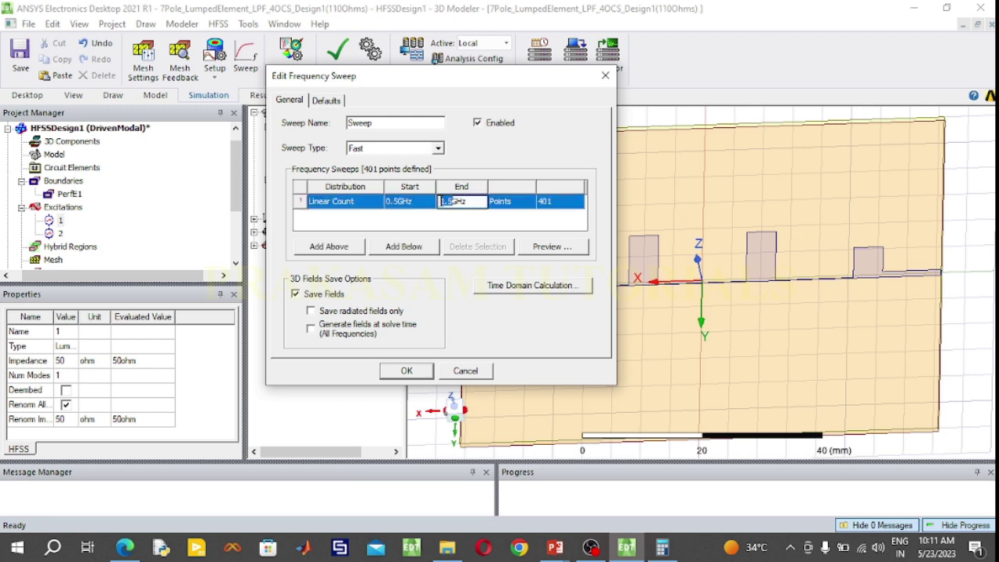
double_click(548, 202)
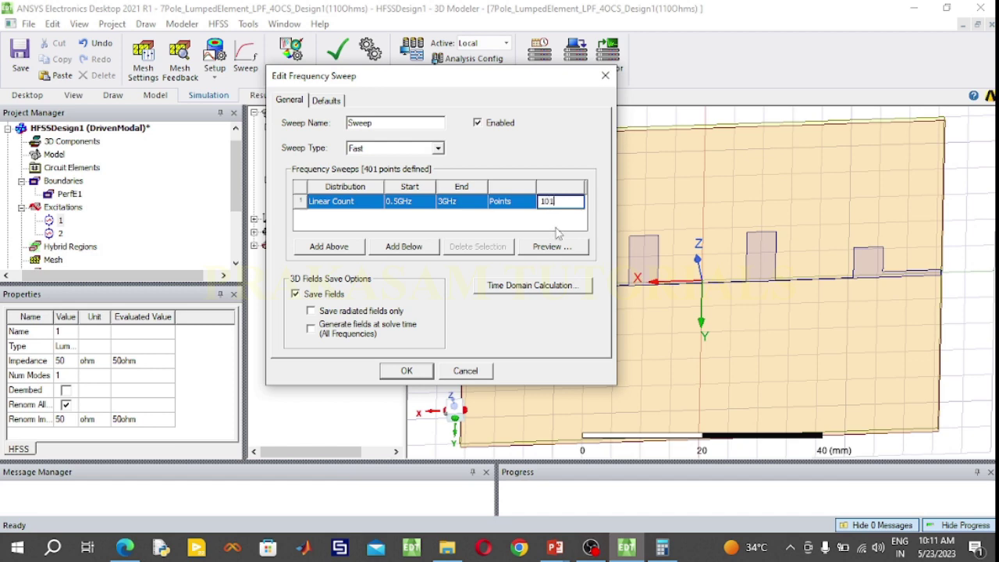
left_click(407, 371)
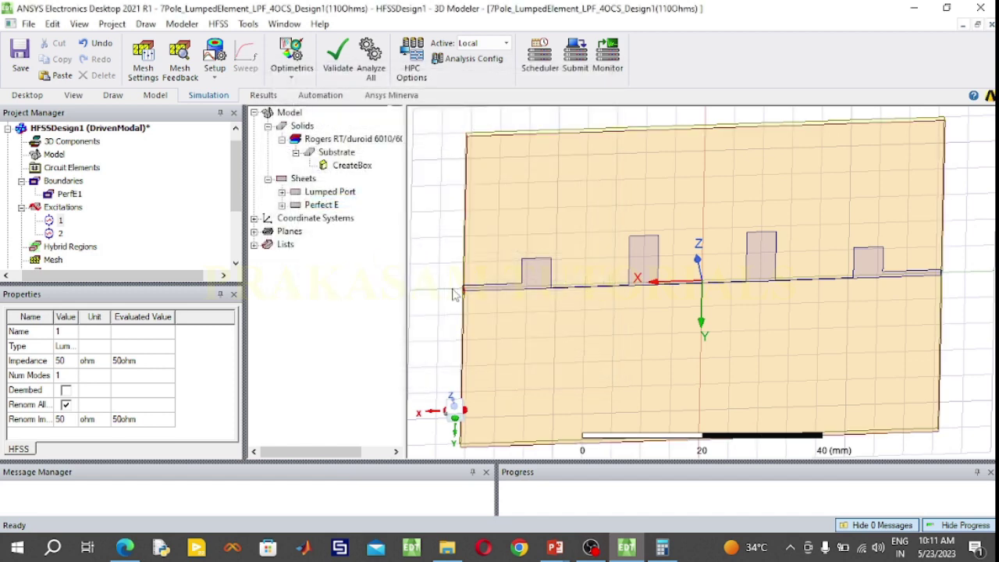
Create an open region around the filter with a Radiation boundary at an operating frequency of 1 GHz
left_click(114, 95)
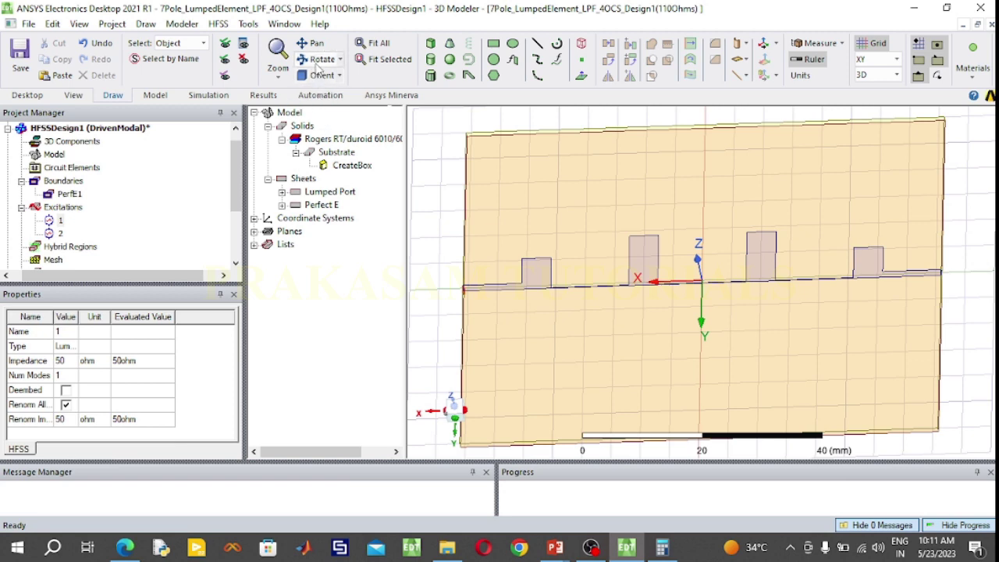
left_click(322, 75)
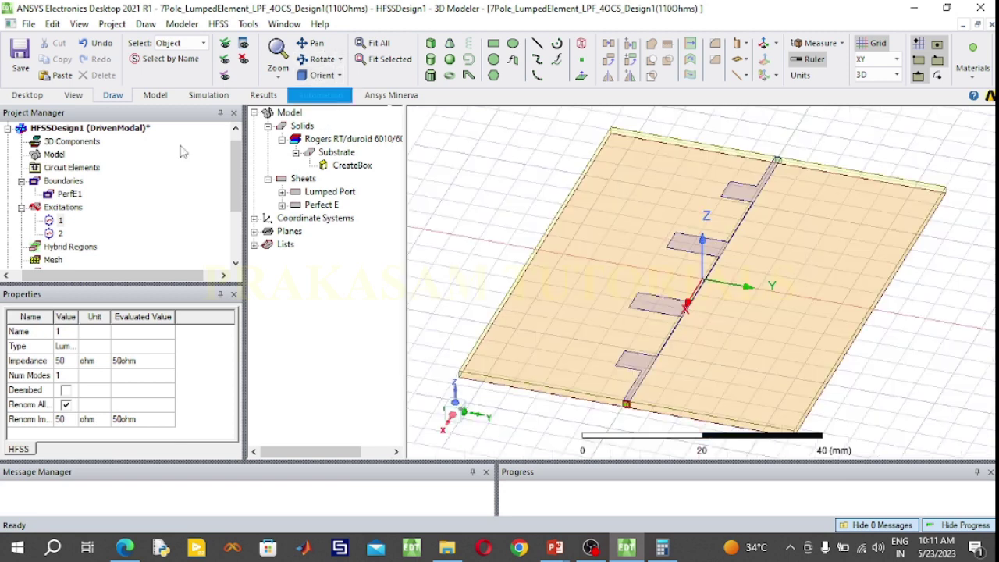
left_click(54, 155)
right_click(57, 159)
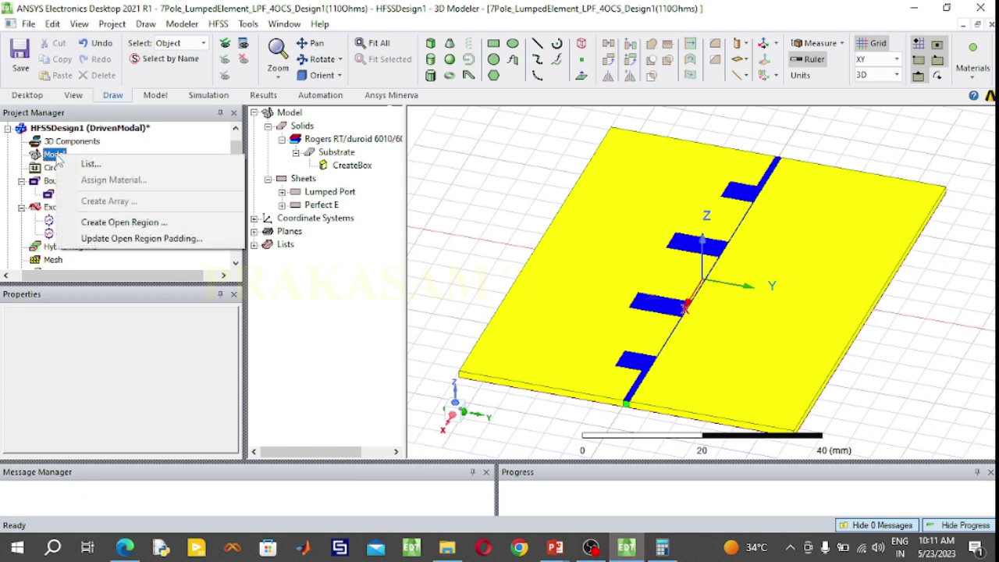
left_click(123, 222)
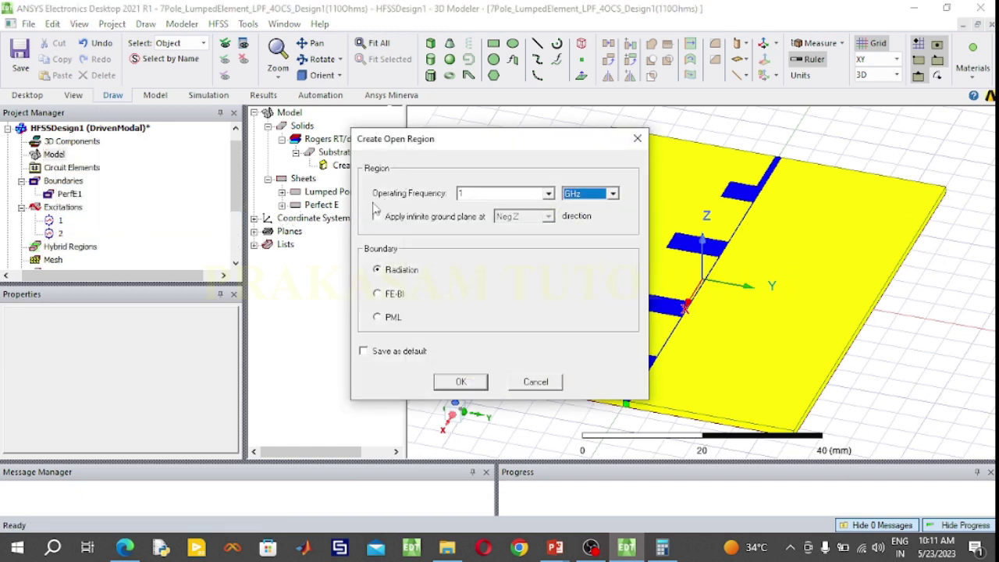
left_click(460, 382)
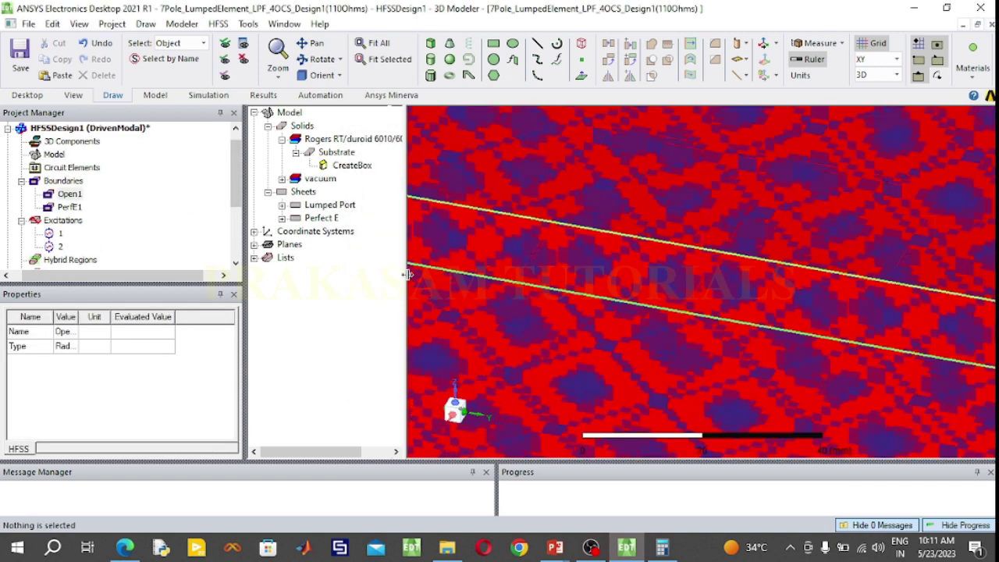
Show the complete open region around the filter with nothing selected and save the project
left_click(375, 44)
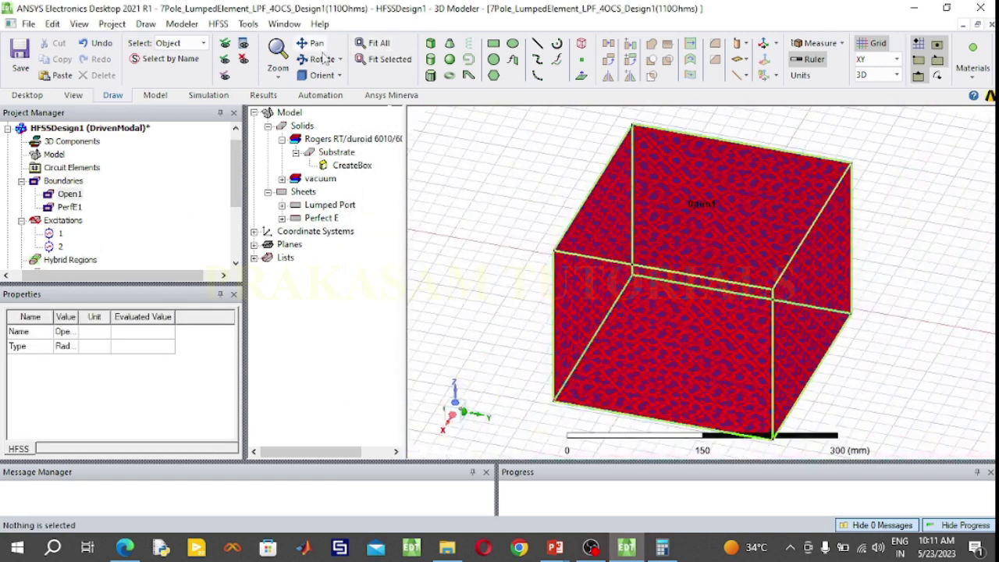
left_click(437, 173)
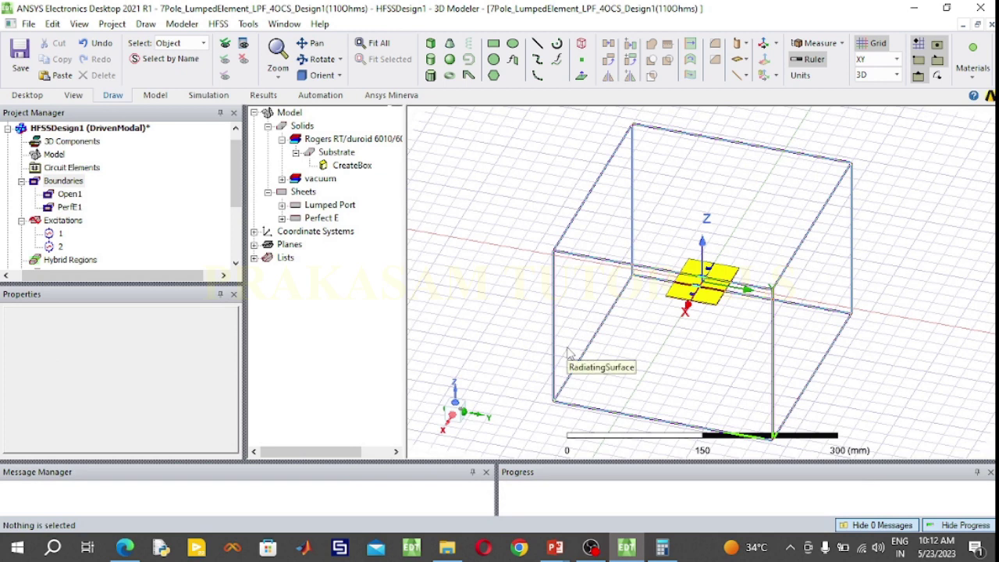
left_click(570, 353)
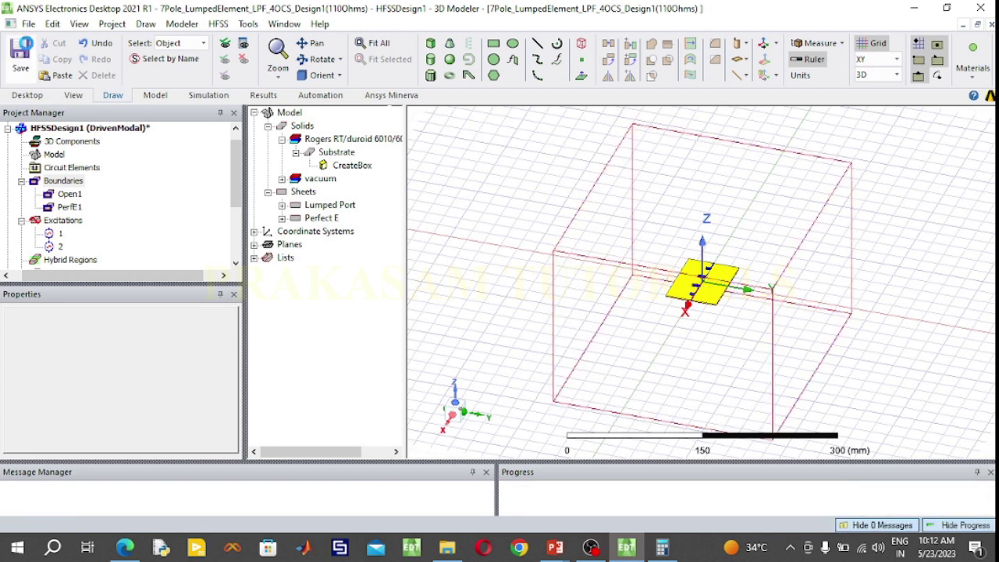
left_click(22, 52)
Run the validation check on the design and analyze all its setups
left_click(209, 96)
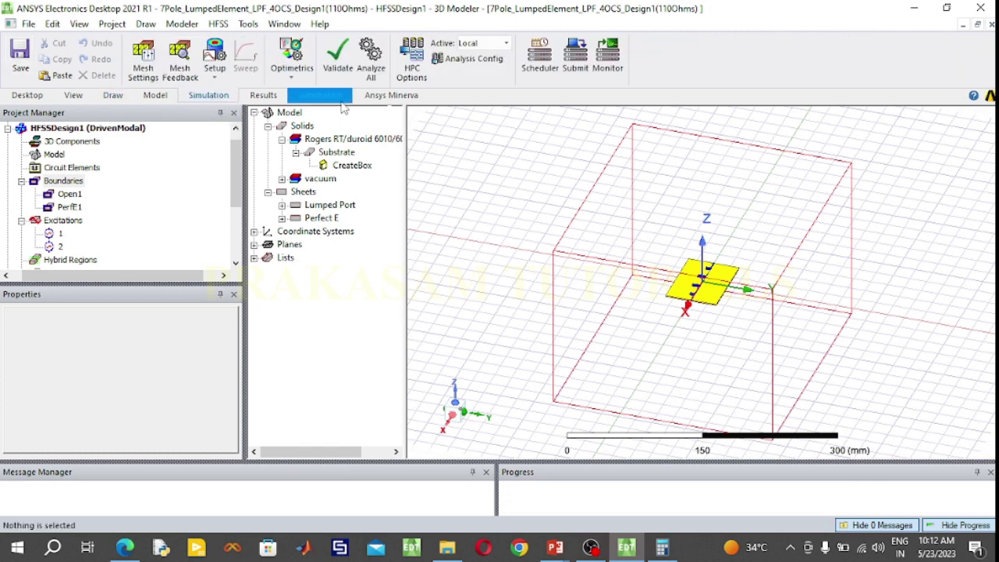
left_click(338, 59)
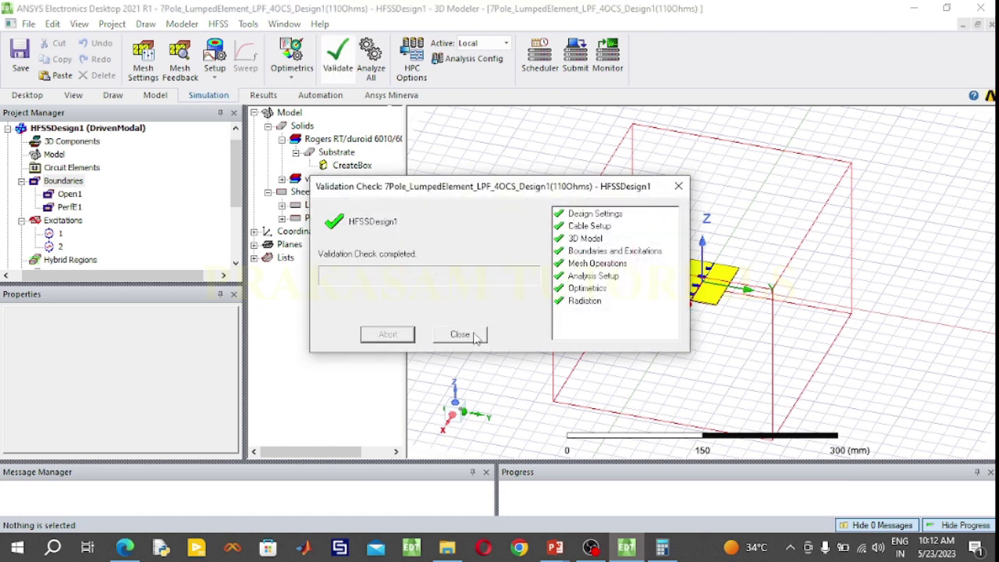
left_click(461, 334)
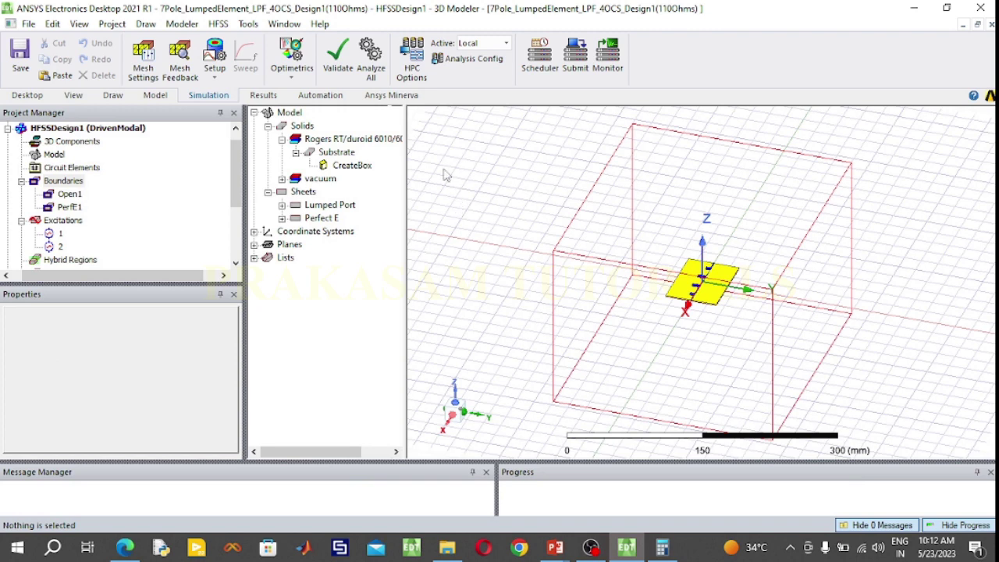
left_click(374, 59)
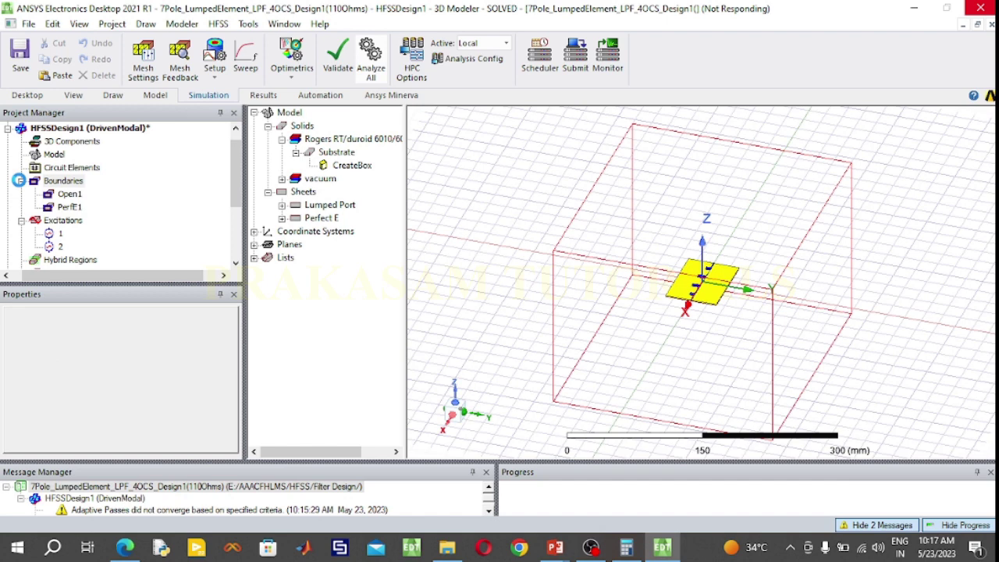
Create a rectangular plot of S(1,1) and S(2,1) in dB against frequency from the modal solution data
scroll(20, 183, "down", 3)
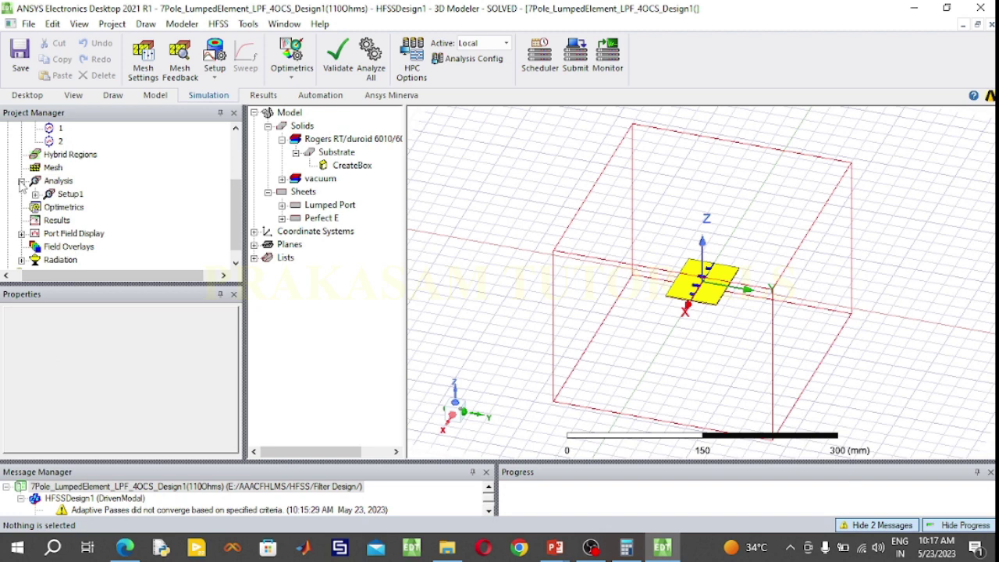
scroll(20, 187, "up", 3)
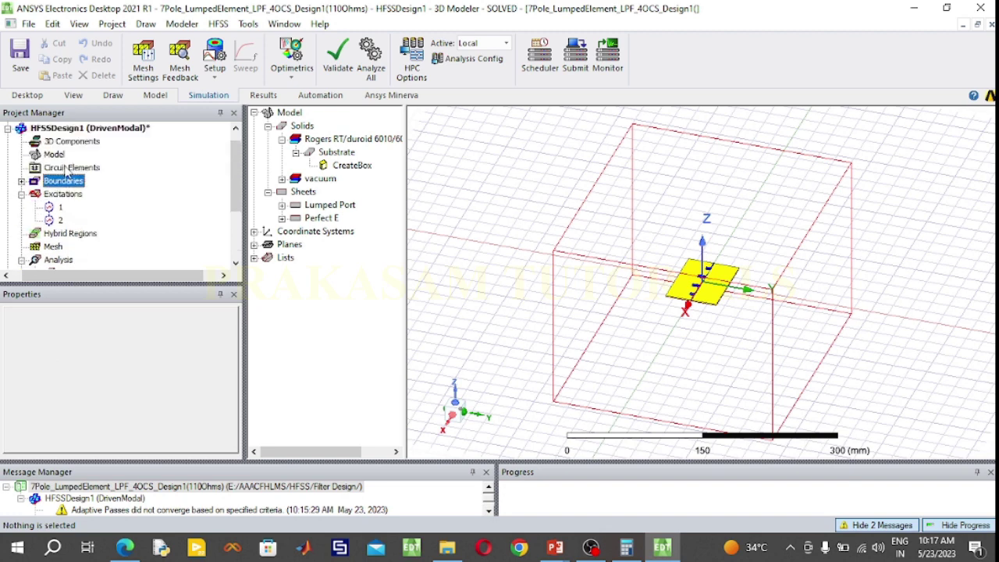
left_click(22, 207)
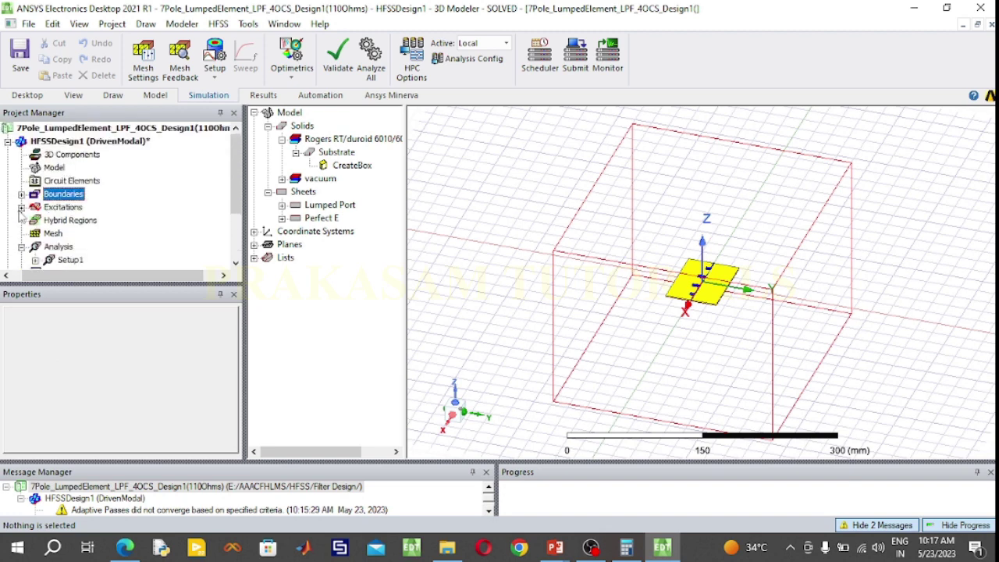
scroll(122, 226, "down", 2)
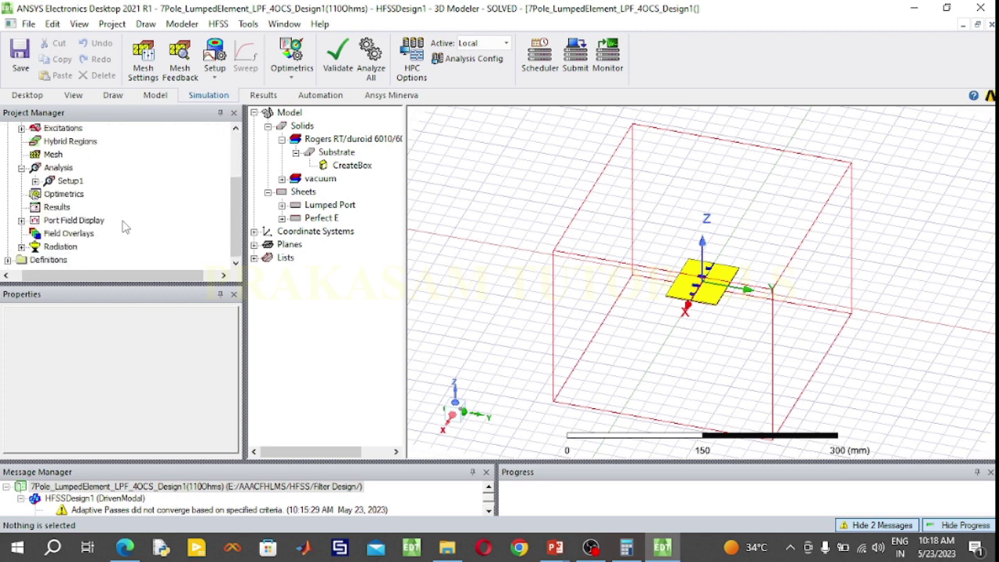
left_click(57, 207)
right_click(61, 212)
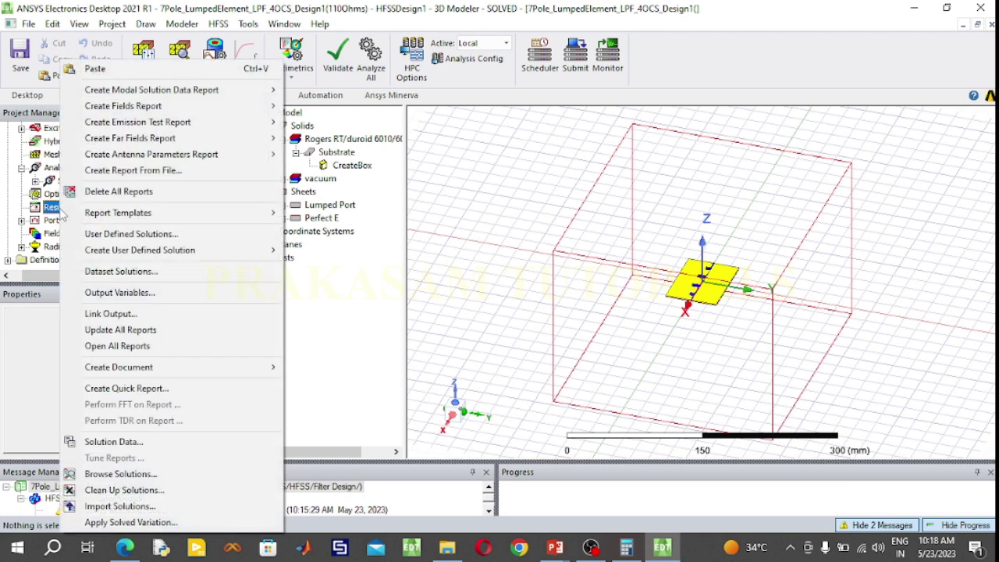
mouse_move(128, 93)
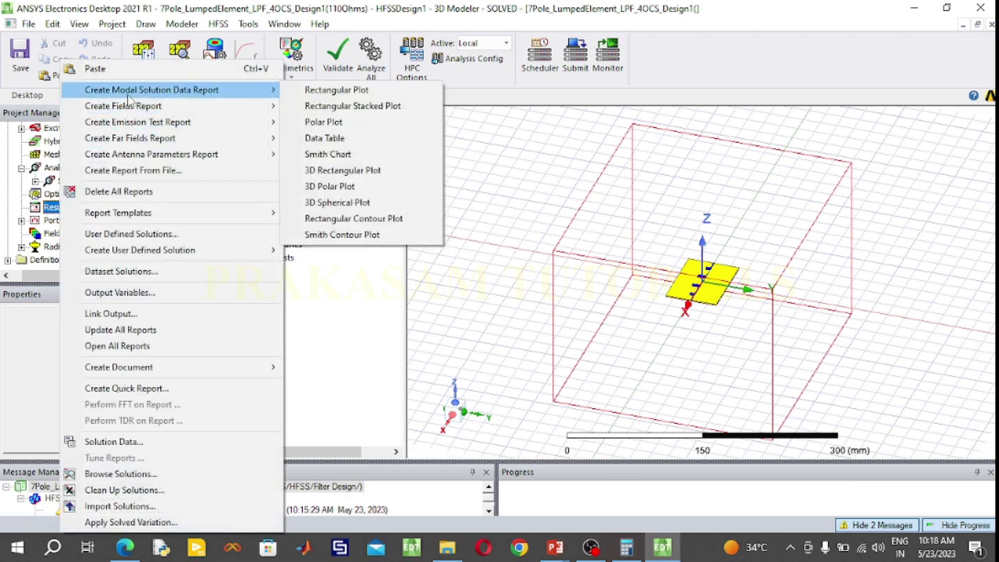
left_click(335, 91)
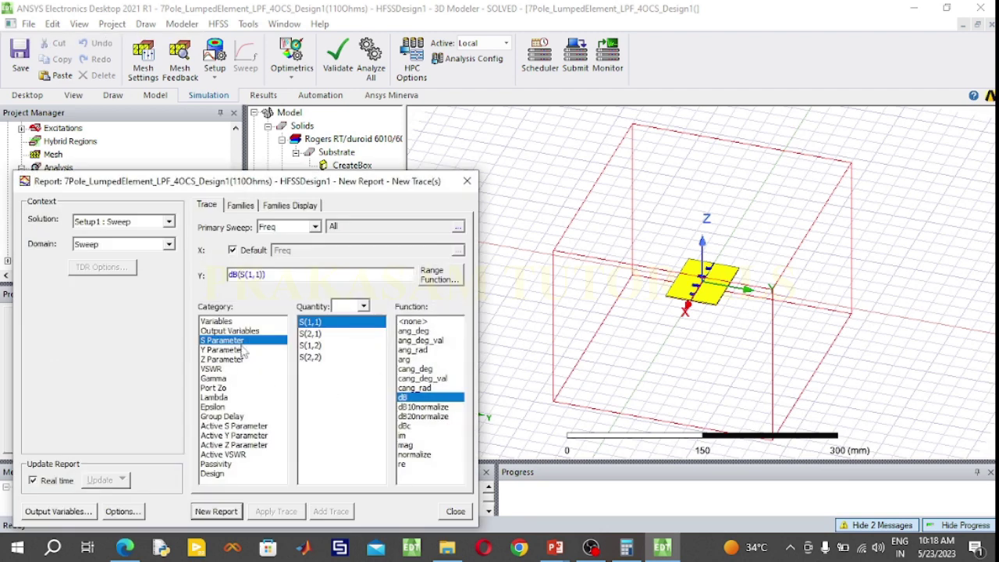
left_click(312, 334, "ctrl")
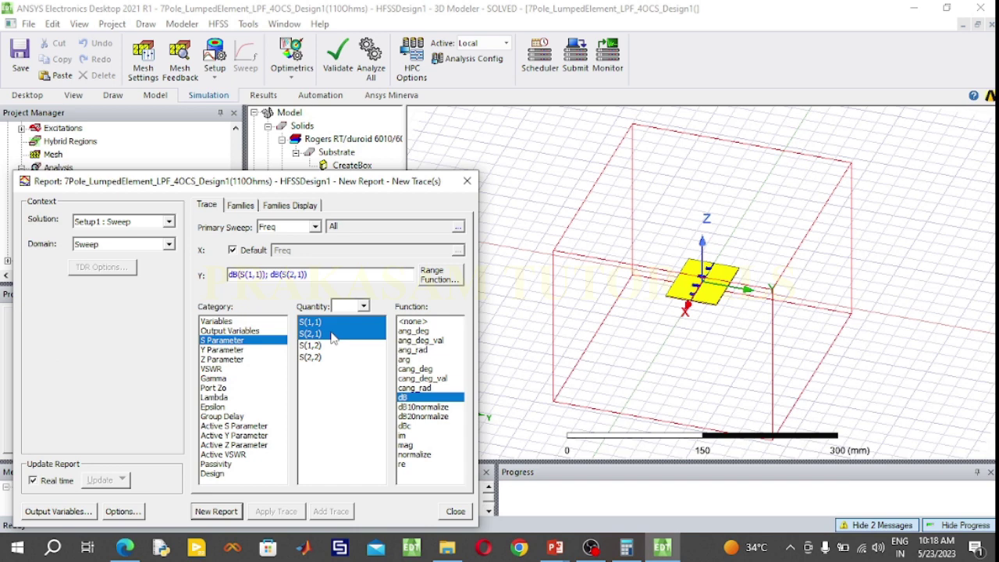
left_click(218, 510)
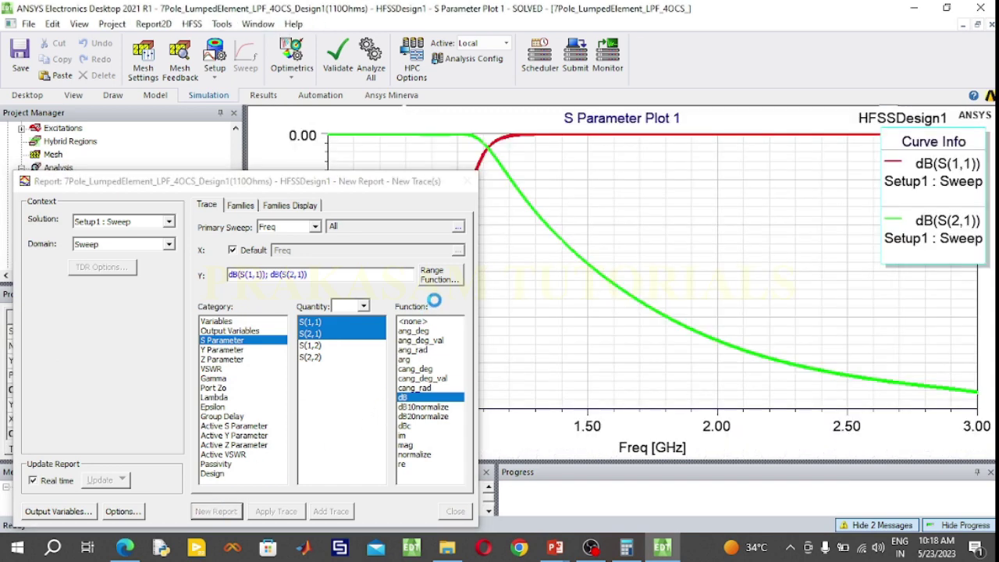
left_click(467, 181)
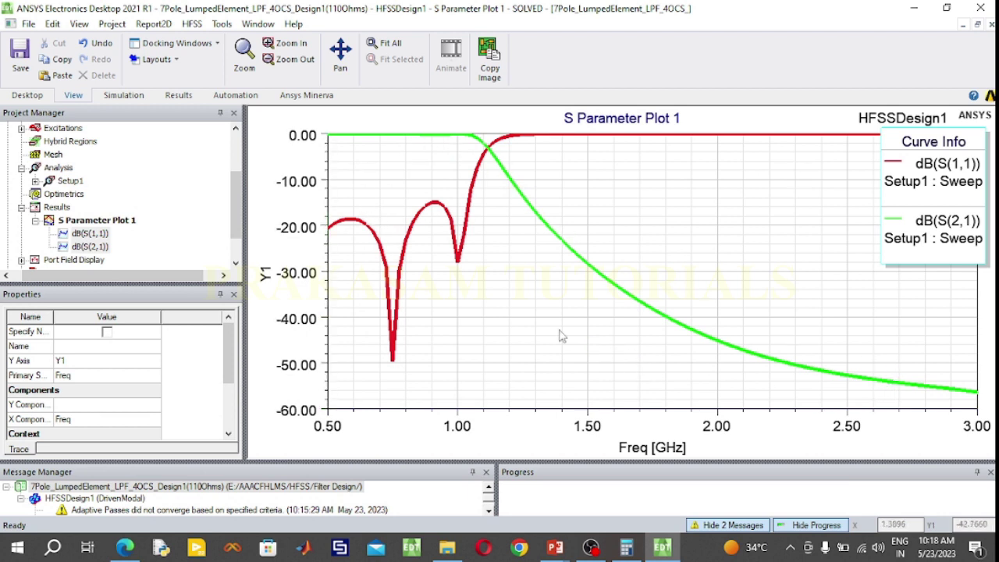
Add a marker on the dB(S(1,1)) curve at 1 GHz and move the marker table and legend clear of the curves
right_click(499, 297)
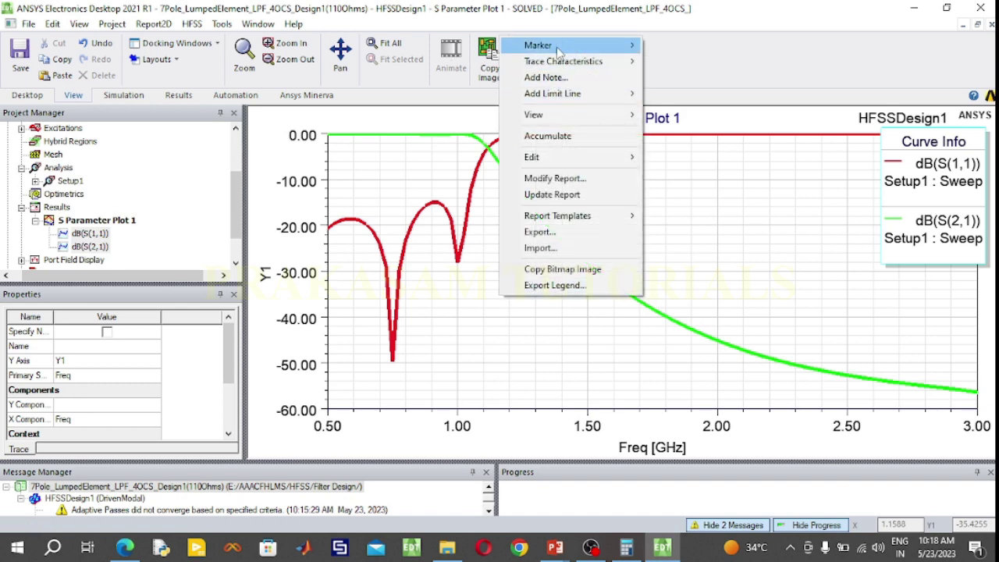
mouse_move(559, 50)
left_click(671, 46)
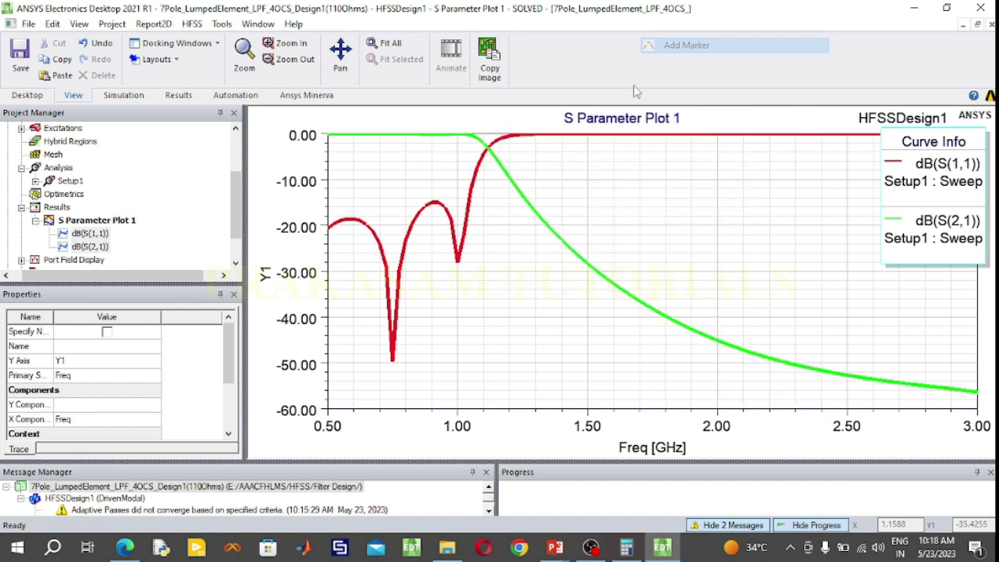
left_click(458, 262)
right_click(508, 283)
left_click(531, 247)
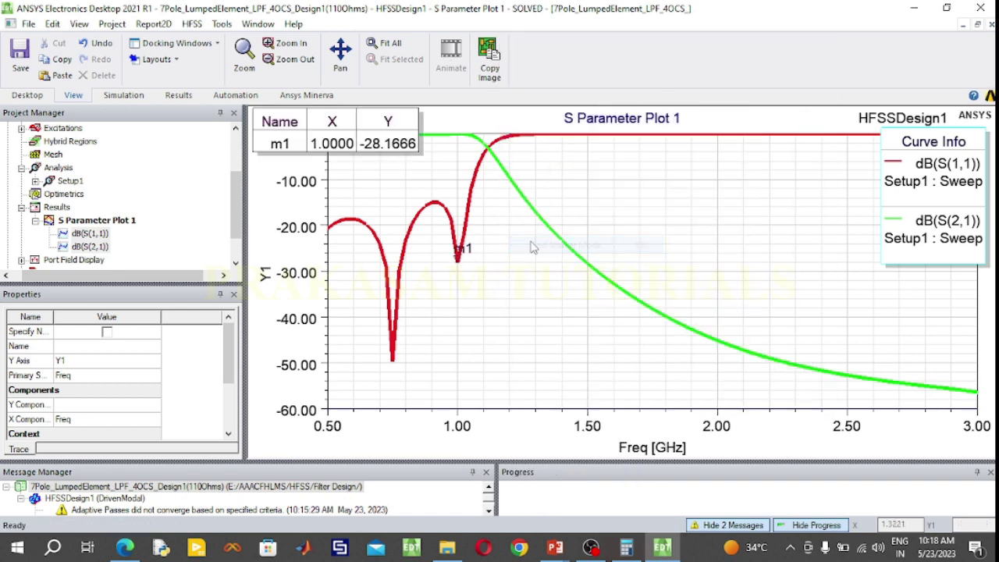
mouse_move(328, 120)
left_mouse_down()
mouse_move(464, 282)
mouse_move(494, 334)
left_mouse_up()
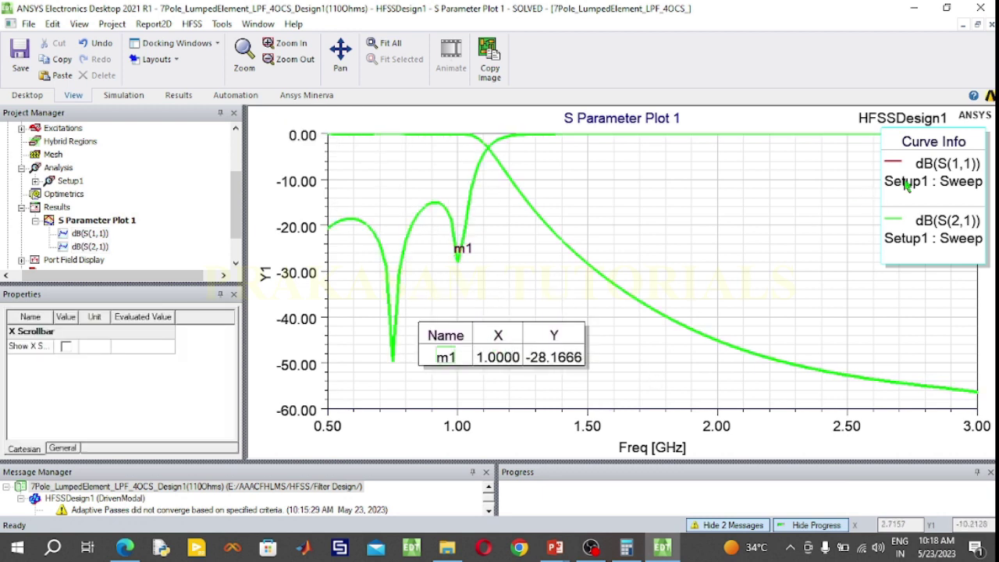
left_click_drag(906, 181, 883, 218)
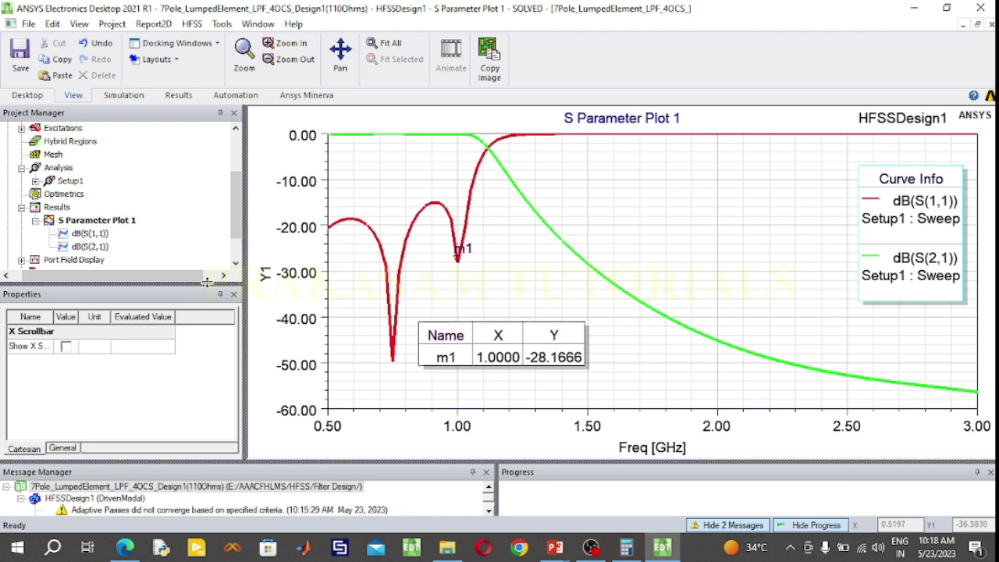
Create a separate rectangular plot of S(2,1) in dB against frequency from the Setup1 sweep
right_click(62, 208)
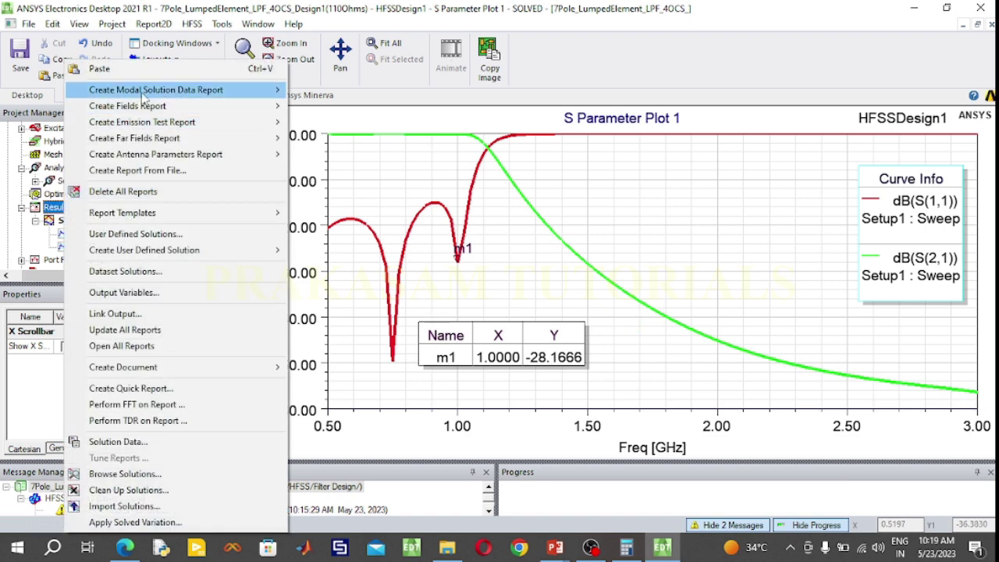
mouse_move(142, 92)
left_click(332, 93)
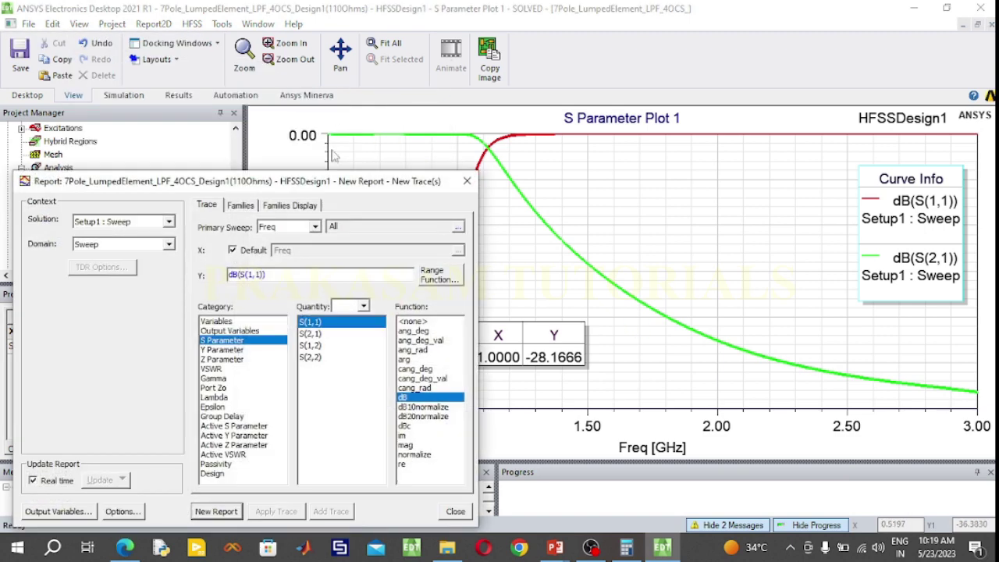
left_click(318, 334)
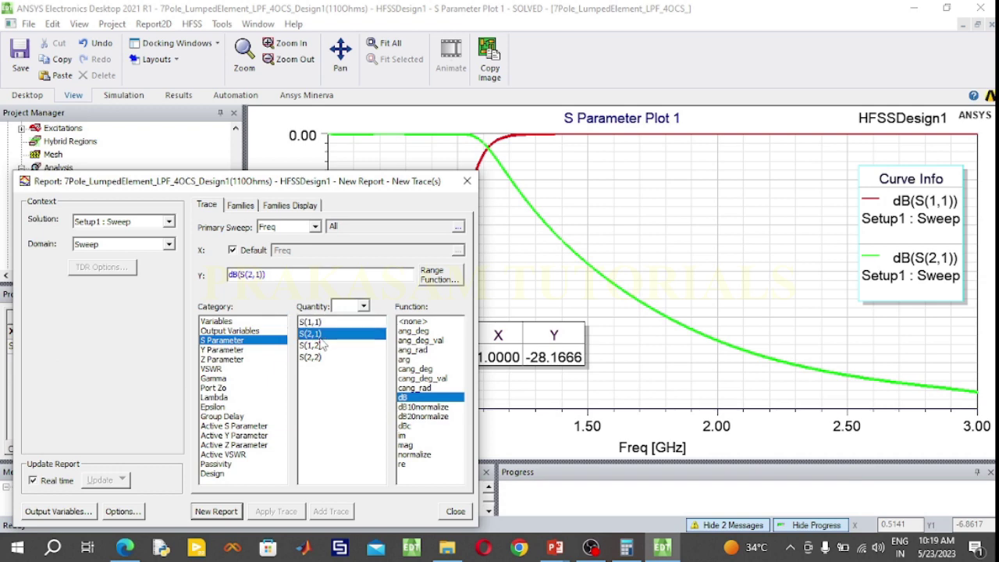
left_click(217, 511)
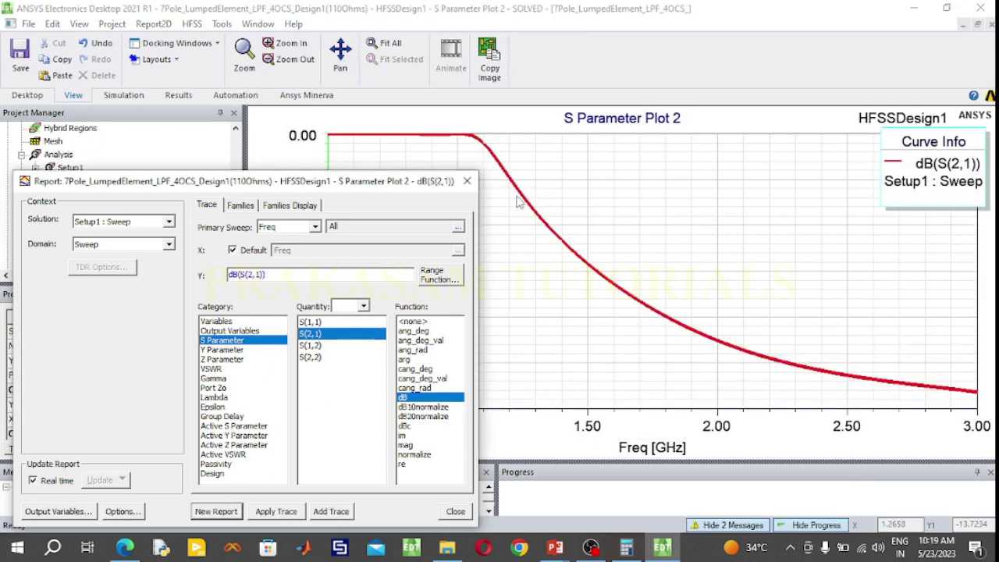
left_click(467, 182)
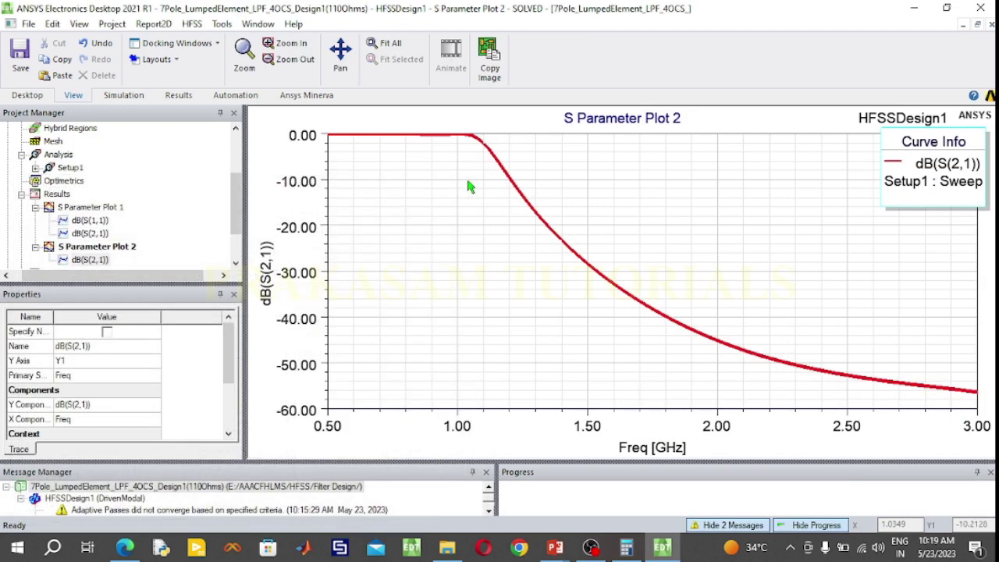
Export the S(2,1) plot data as a comma-delimited file named Design1_7P_OCS in the Filter Design folder
right_click(438, 203)
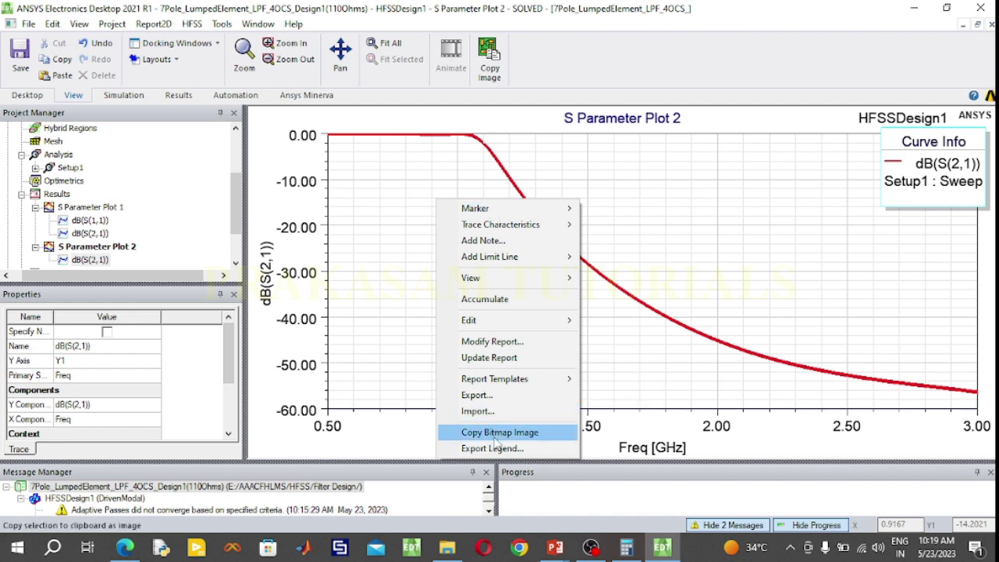
left_click(484, 395)
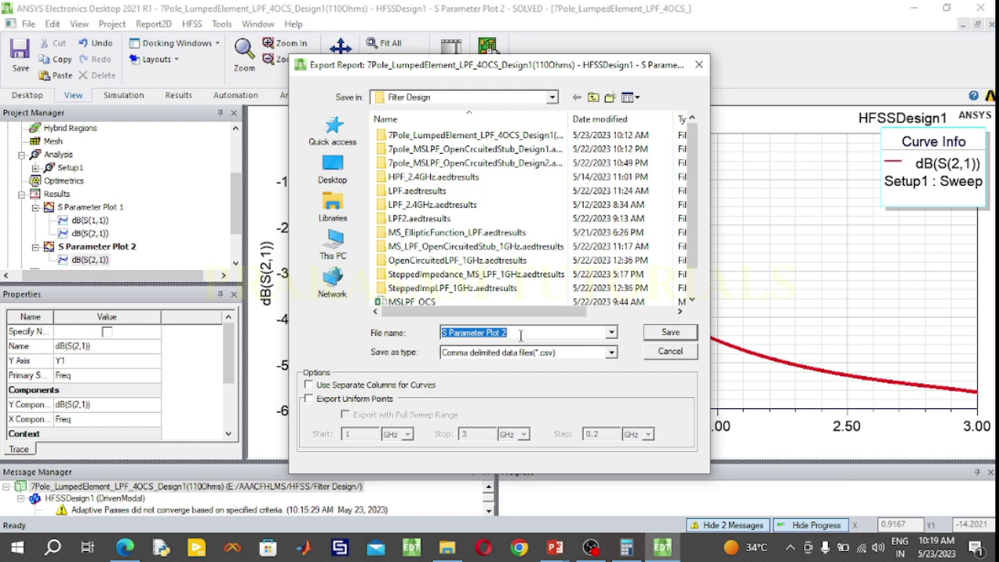
type("Design1_7P_OCS")
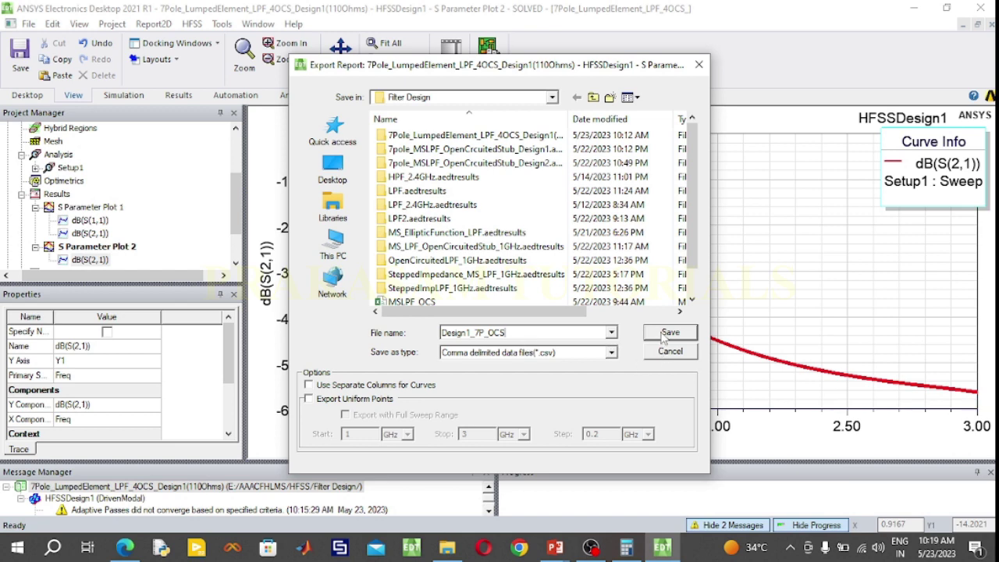
left_click(668, 334)
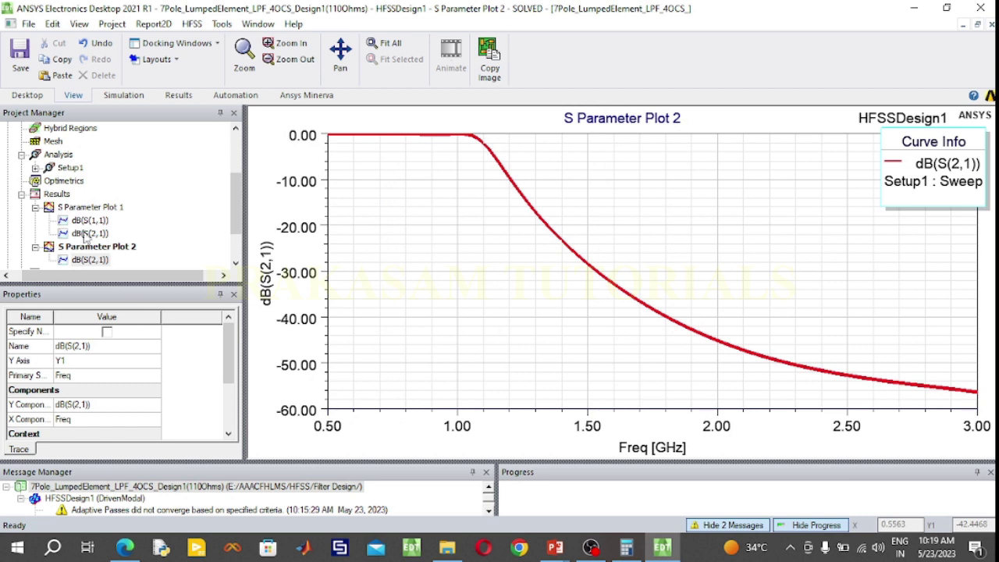
Collapse the results in the project tree and bring up the 3D model of HFSSDesign1
left_click(21, 194)
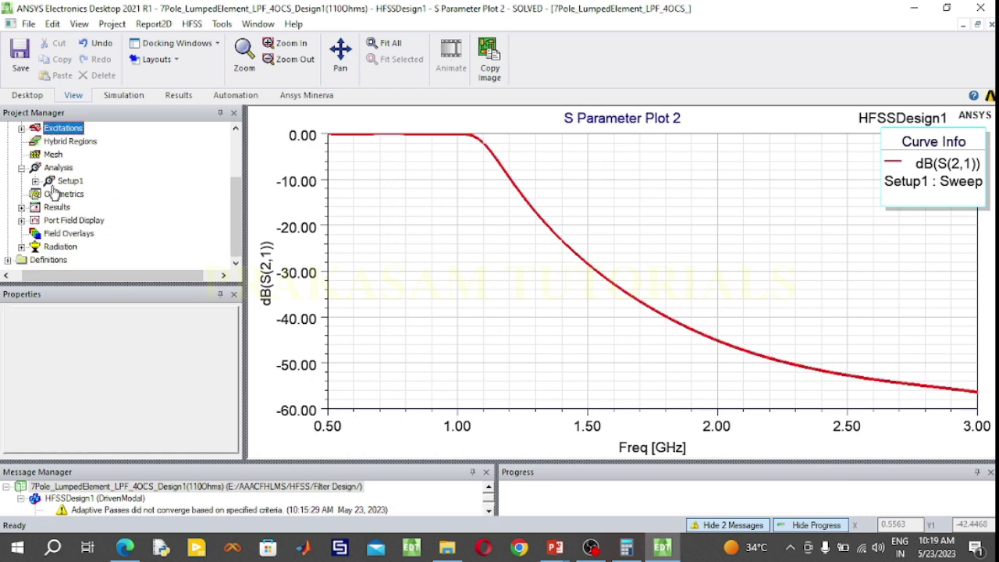
scroll(53, 193, "up", 2)
double_click(92, 130)
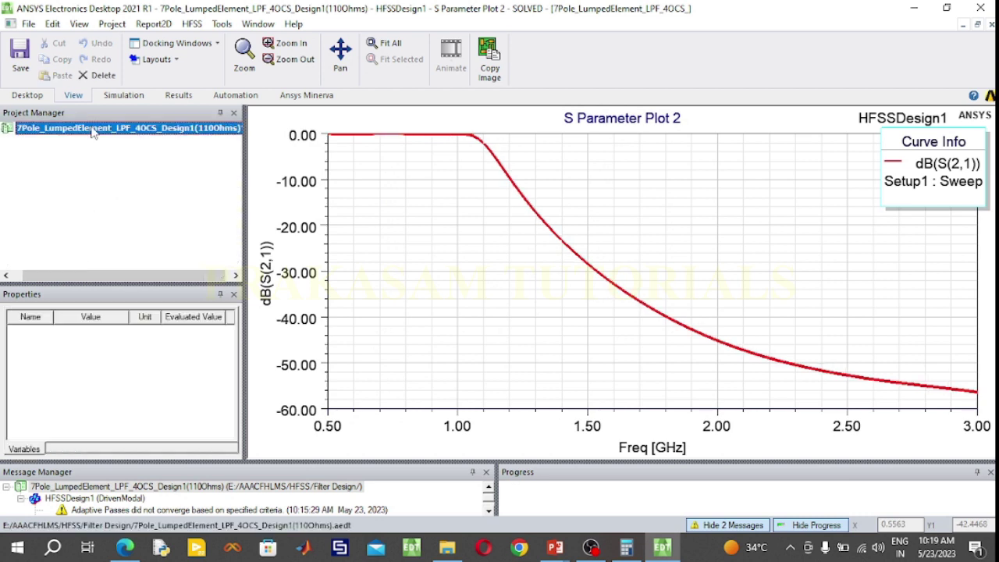
double_click(37, 130)
double_click(50, 141)
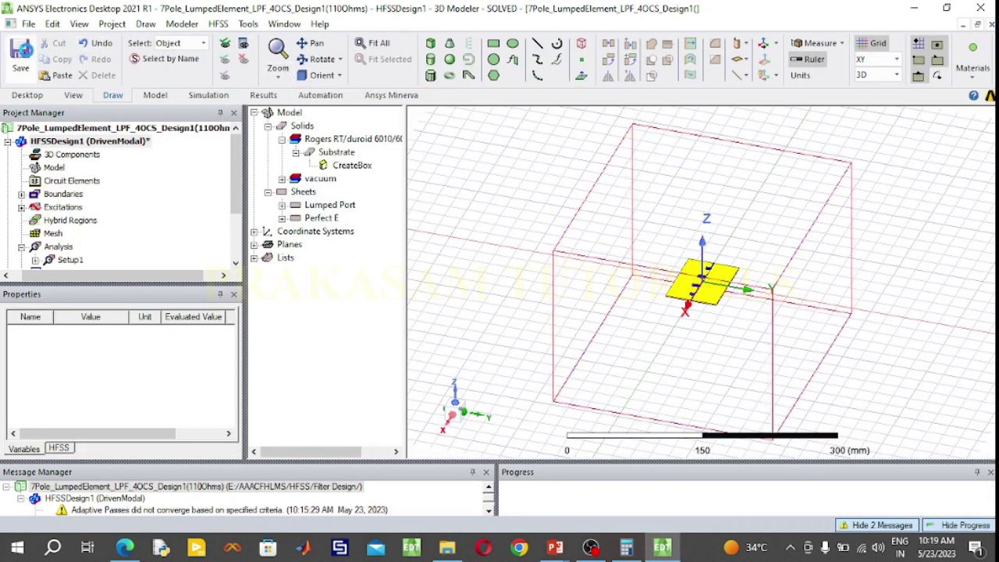
Save the project and clear its messages from the message list
left_click(20, 48)
right_click(176, 487)
left_click(230, 417)
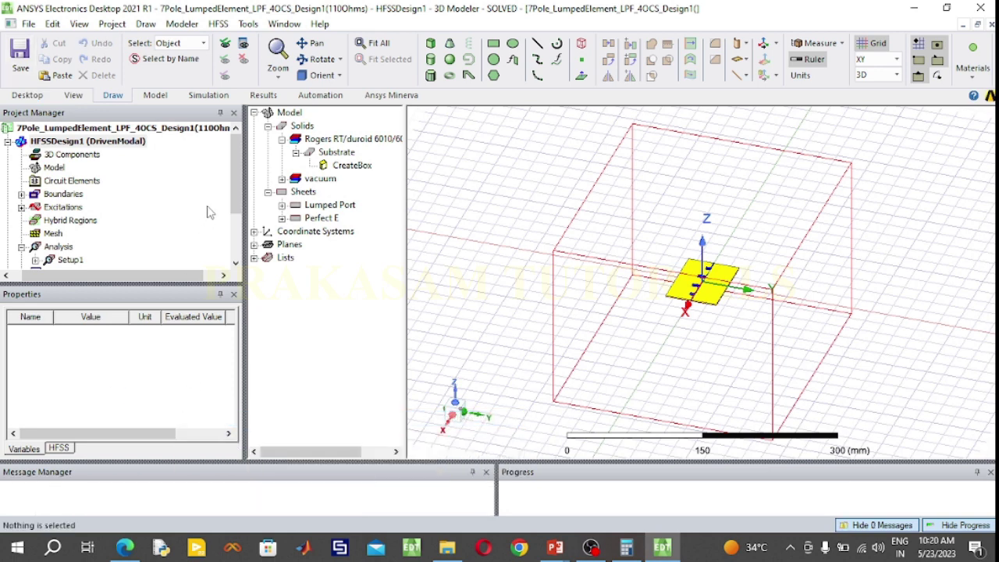
Hide the RadiatingSurface object in the active view and fit the filter board to the window
left_click(244, 45)
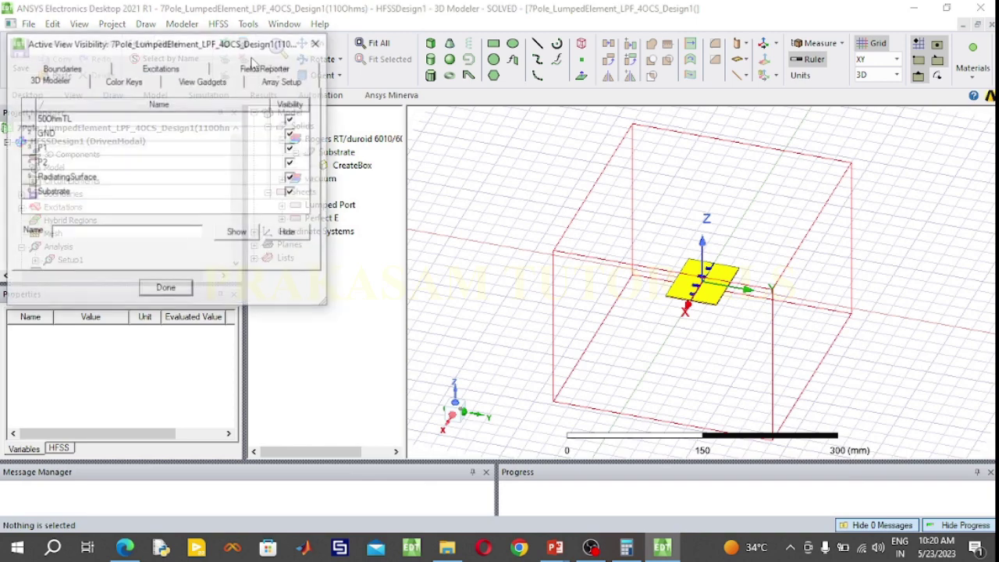
left_click(291, 177)
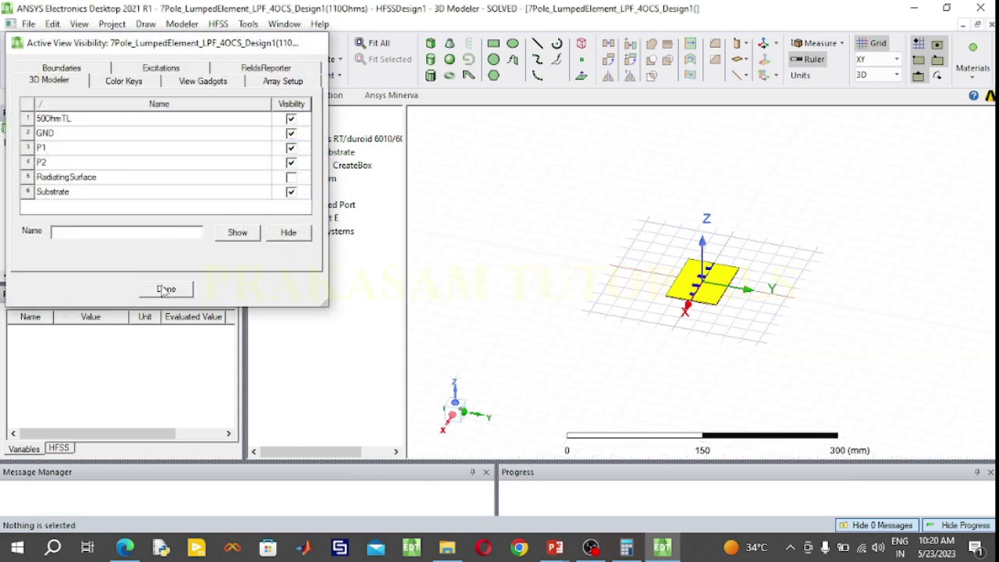
left_click(166, 289)
left_click(379, 44)
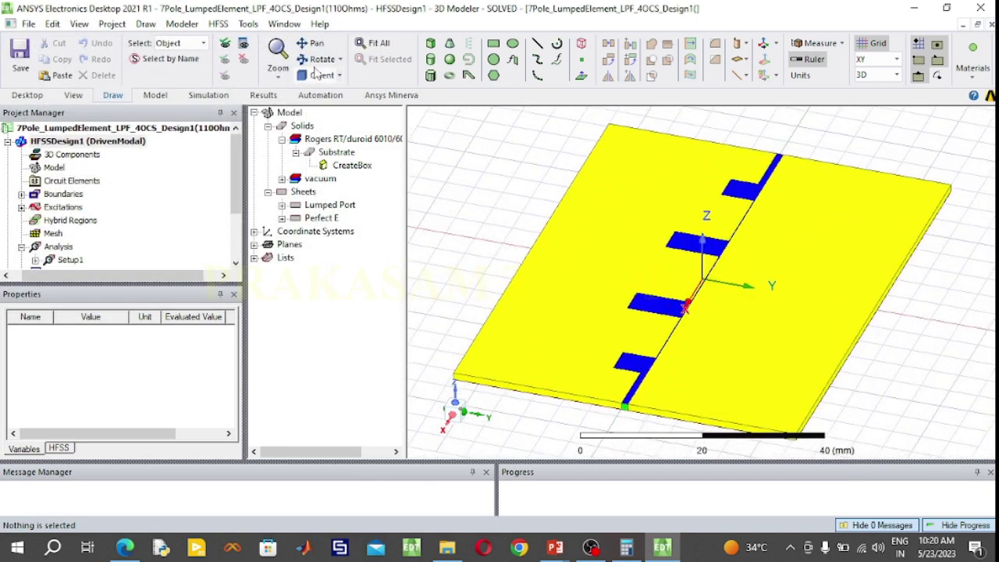
left_click(318, 59)
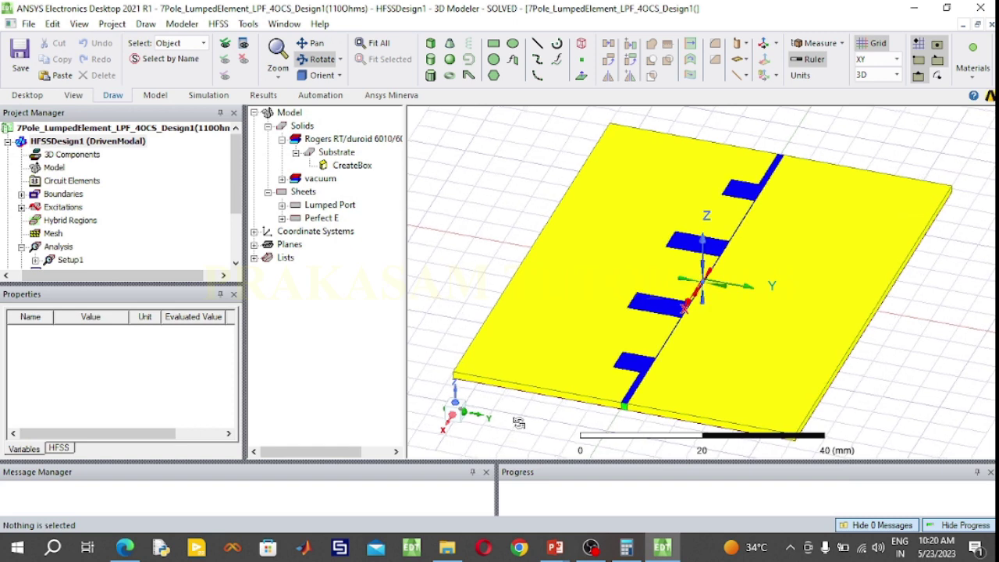
left_click(326, 62)
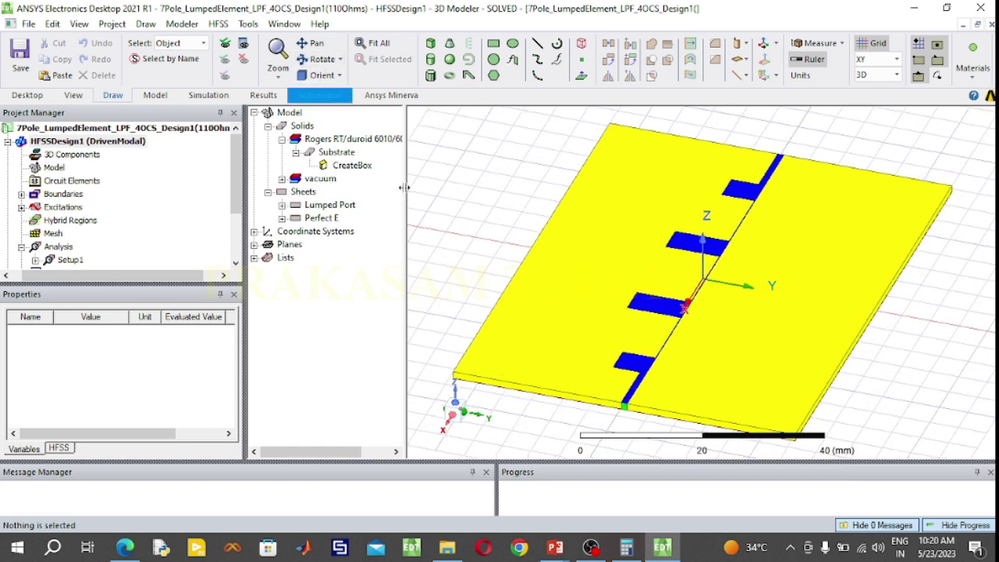
Plot the electric field magnitude Mag_E on the substrate at 1 GHz and 0 deg phase using the LastAdaptive solution
left_click(602, 359)
right_click(595, 345)
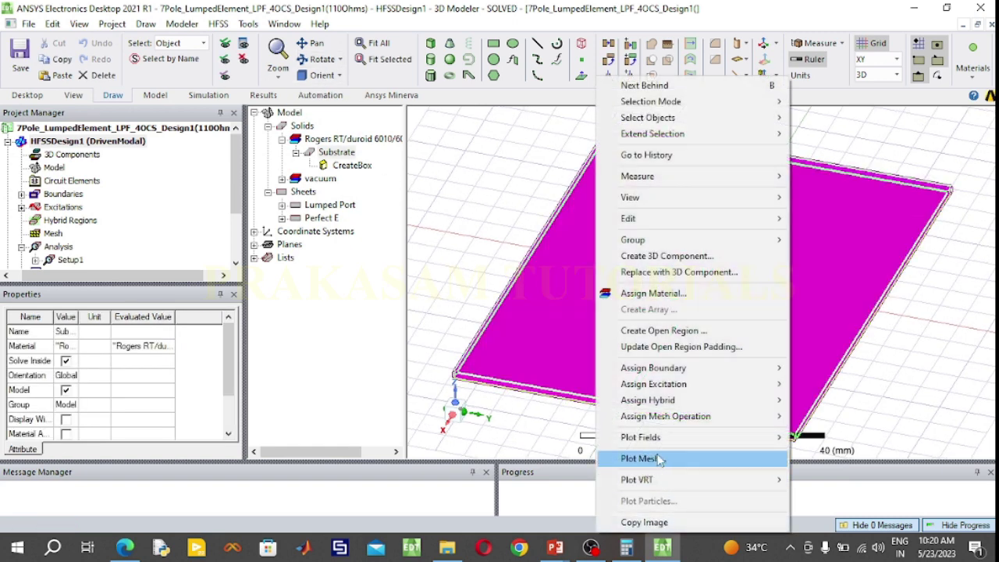
mouse_move(669, 438)
mouse_move(912, 311)
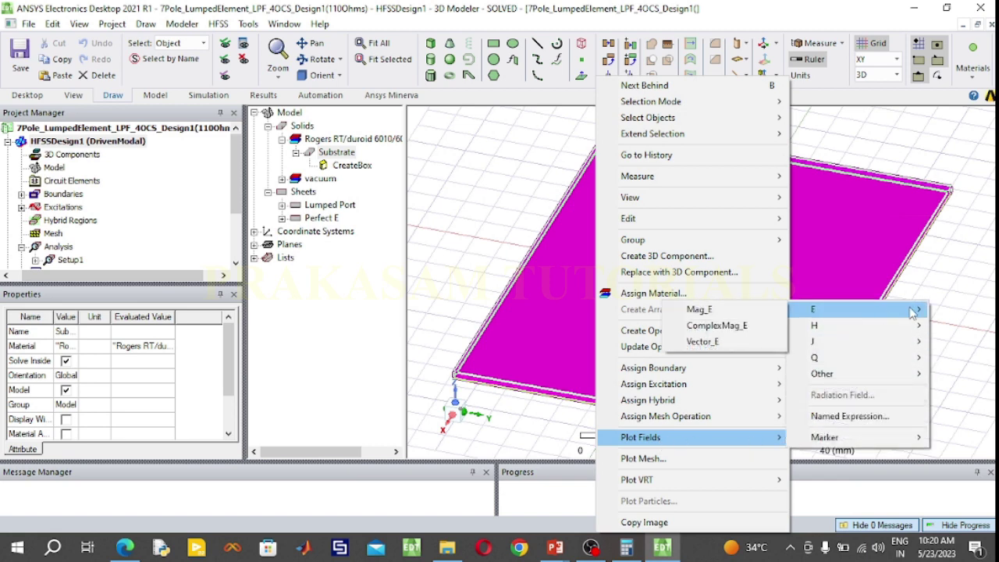
left_click(731, 310)
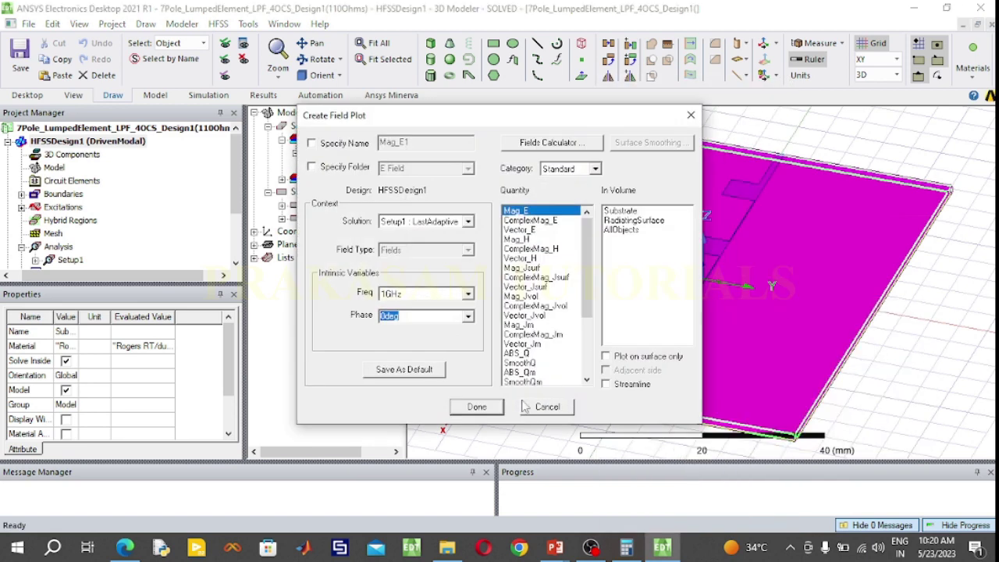
left_click(474, 407)
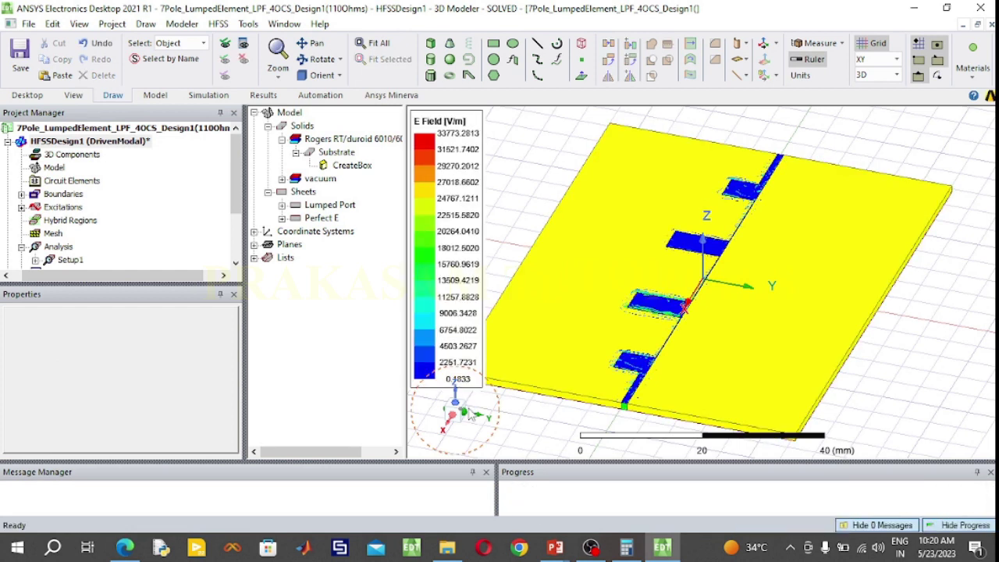
Animate the electric field magnitude overlay on the substrate over phase
scroll(68, 250, "down", 2)
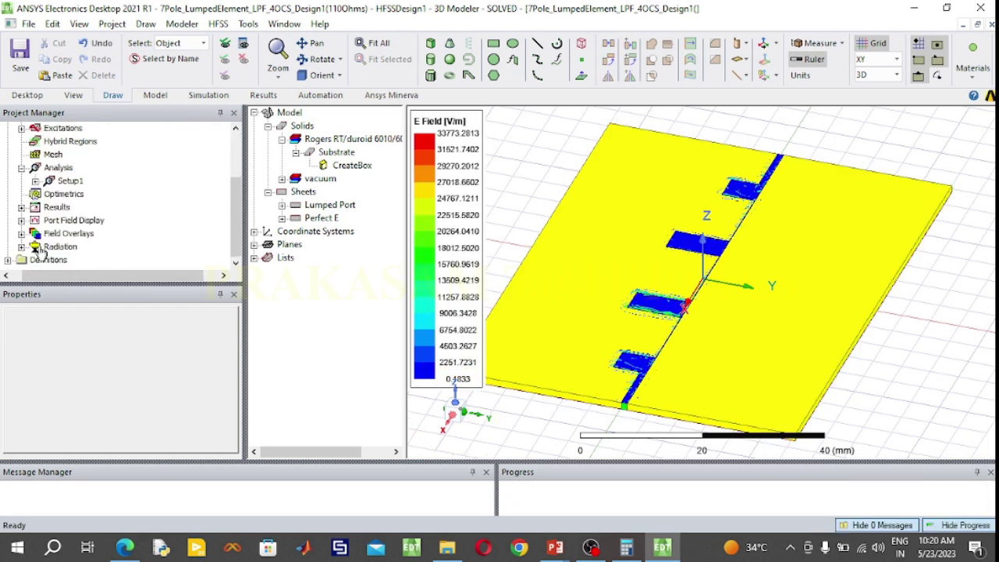
left_click(21, 234)
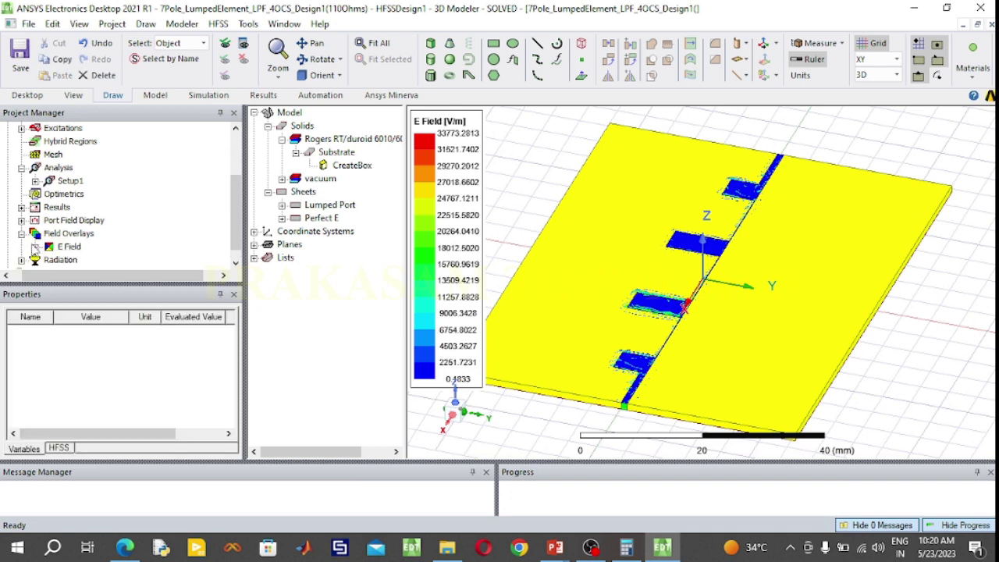
left_click(35, 246)
left_click(84, 260)
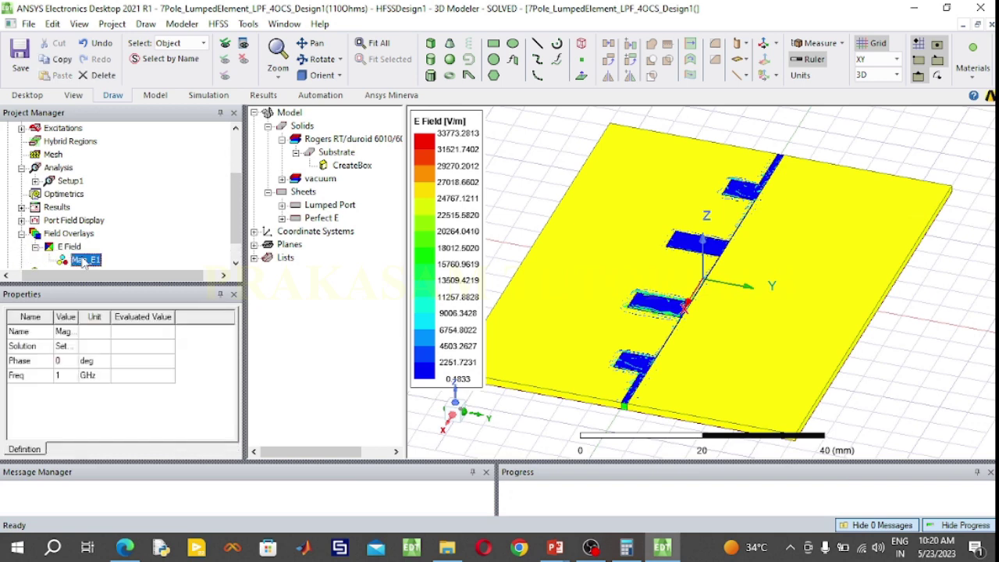
right_click(84, 261)
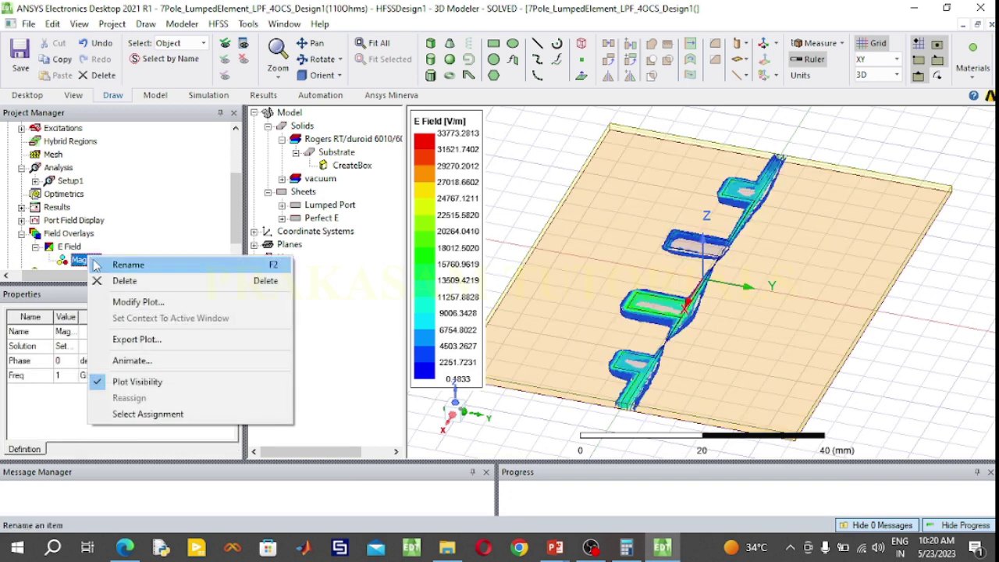
left_click(140, 361)
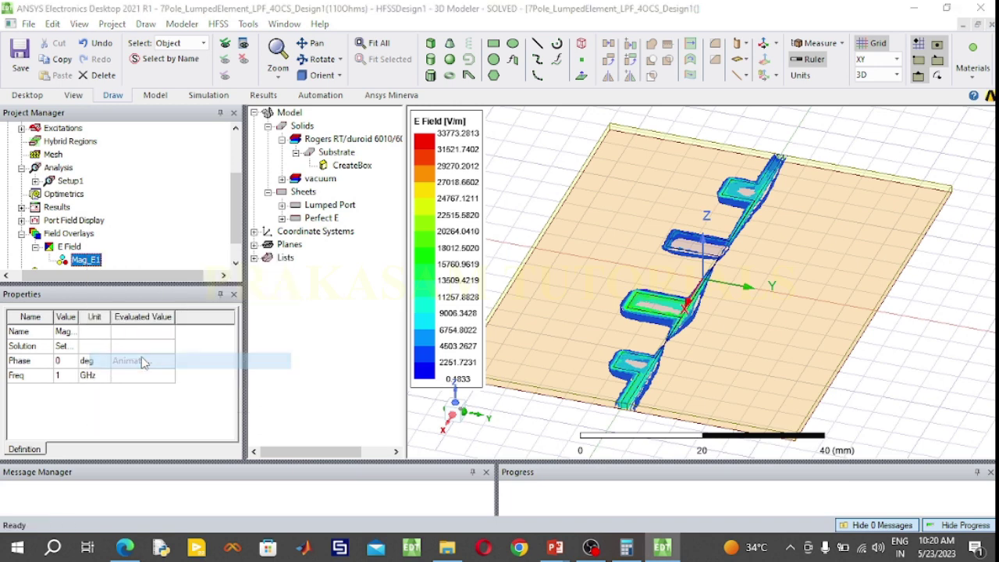
left_click(471, 434)
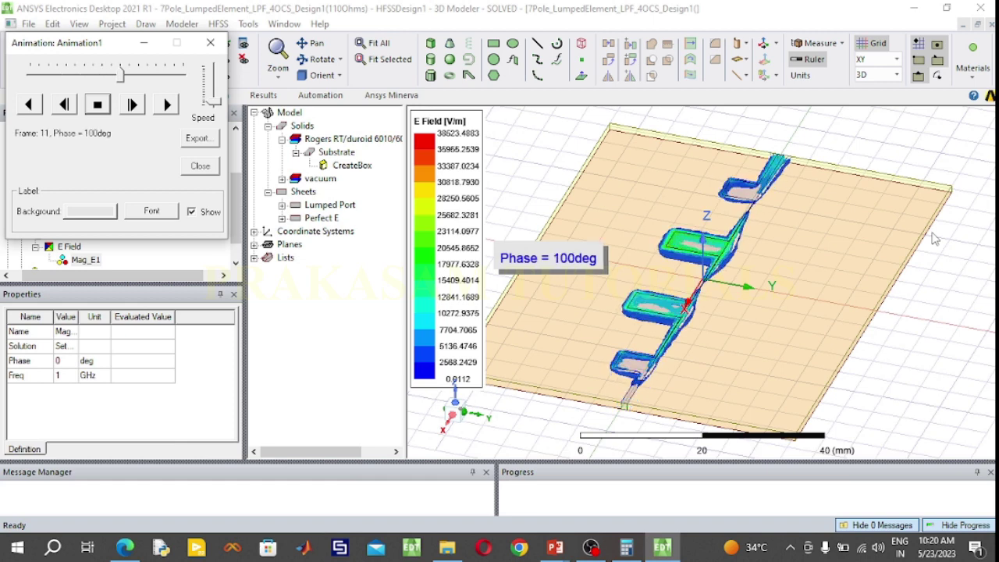
Examine the running field animation from directly above the board, with the stubs pointing away from the Y axis
left_click(322, 60)
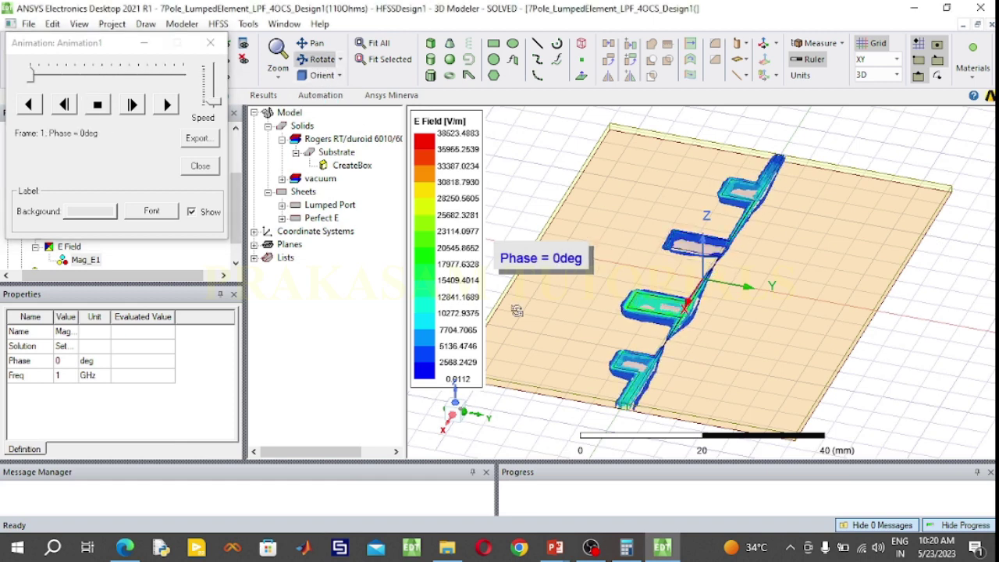
left_click_drag(703, 234, 523, 391)
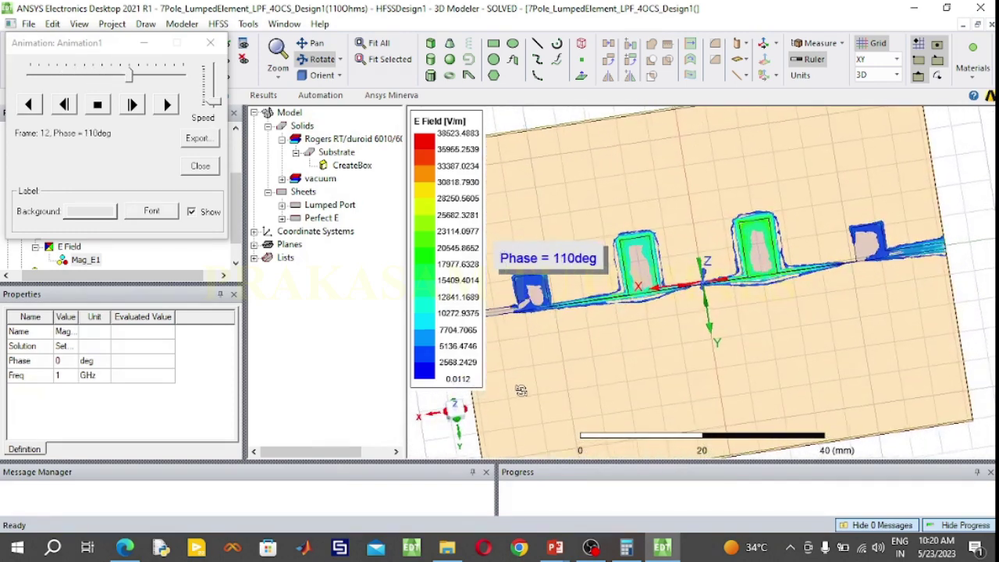
left_click_drag(968, 282, 967, 316)
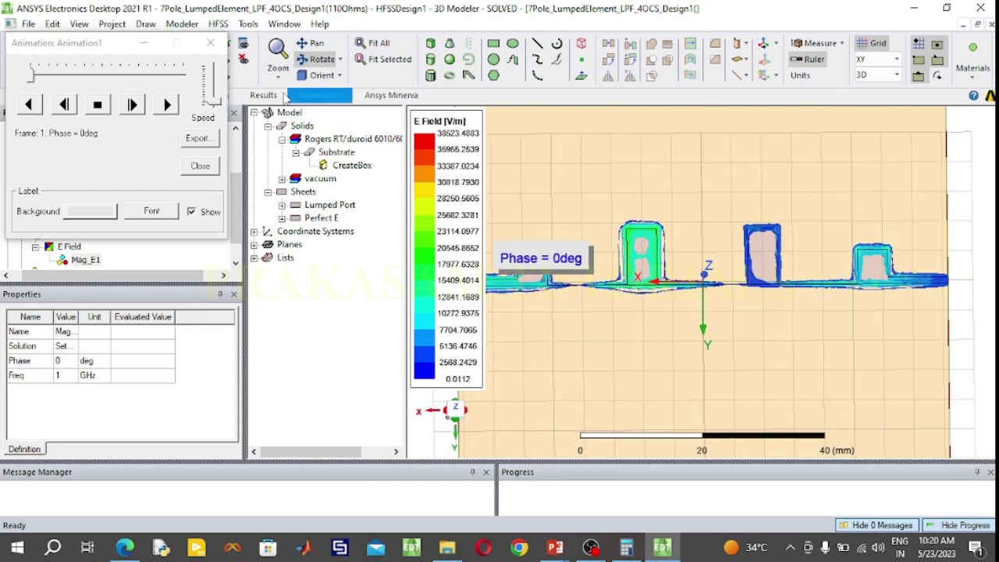
Close the field animation and turn off the visibility of the Mag_E1 plot
left_click(210, 43)
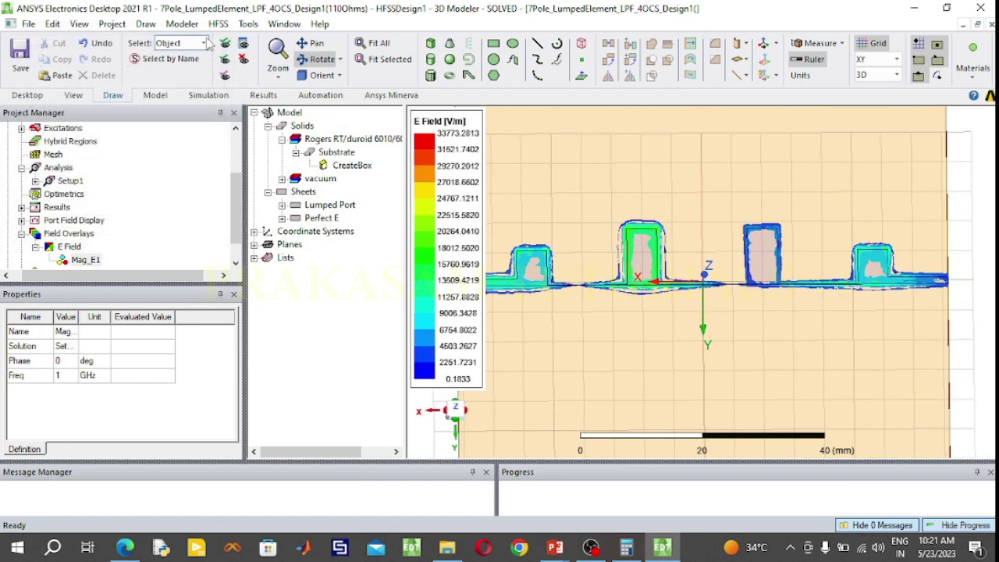
right_click(91, 264)
left_click(149, 387)
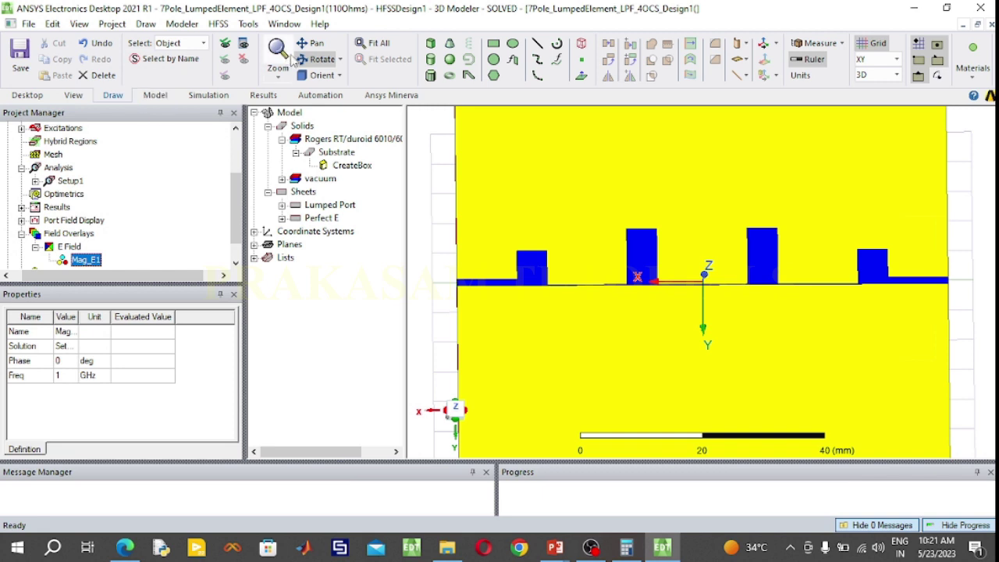
Examine the lumped port excitations 1 and 2 and their placement on the board
scroll(9, 172, "up", 1)
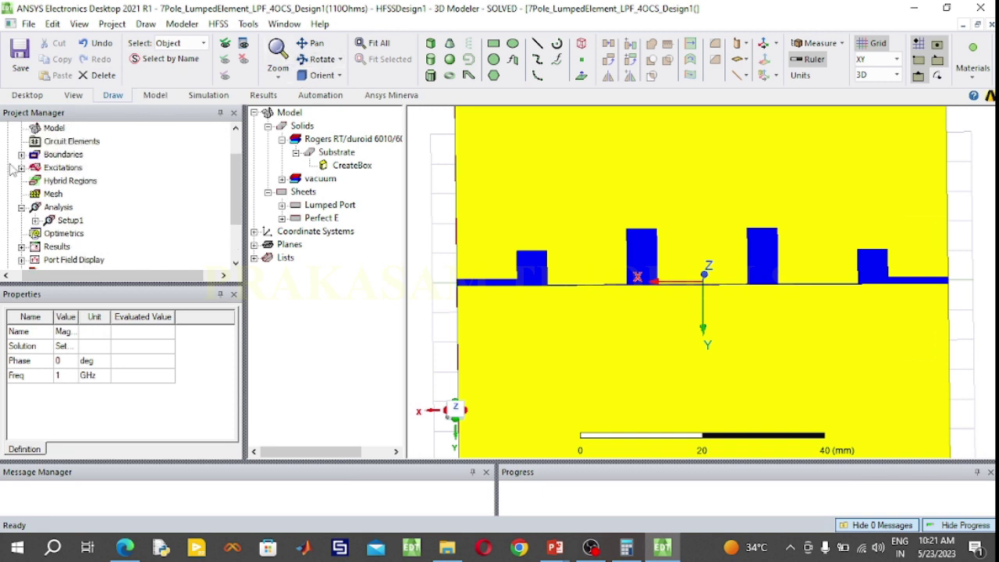
left_click(21, 168)
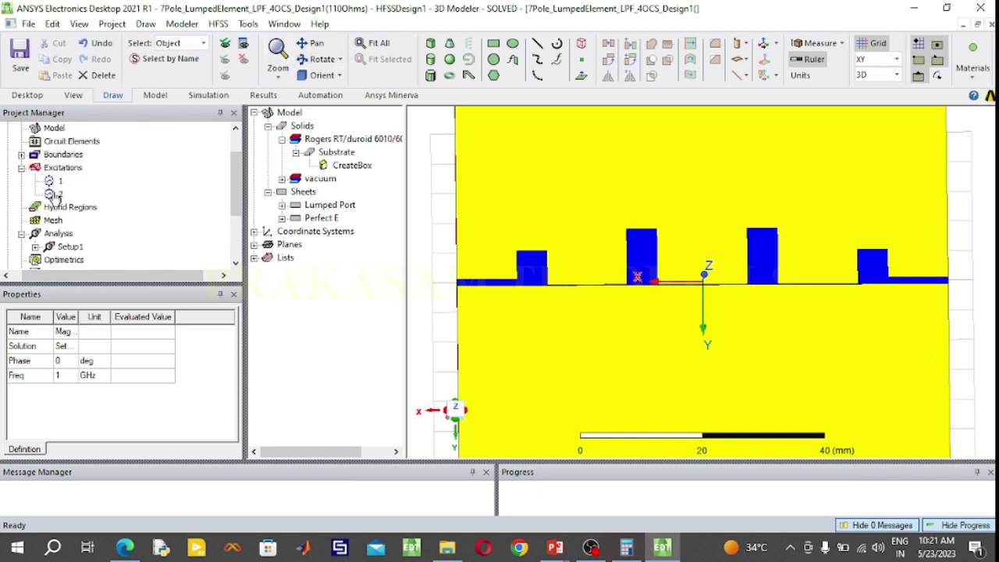
left_click(59, 182)
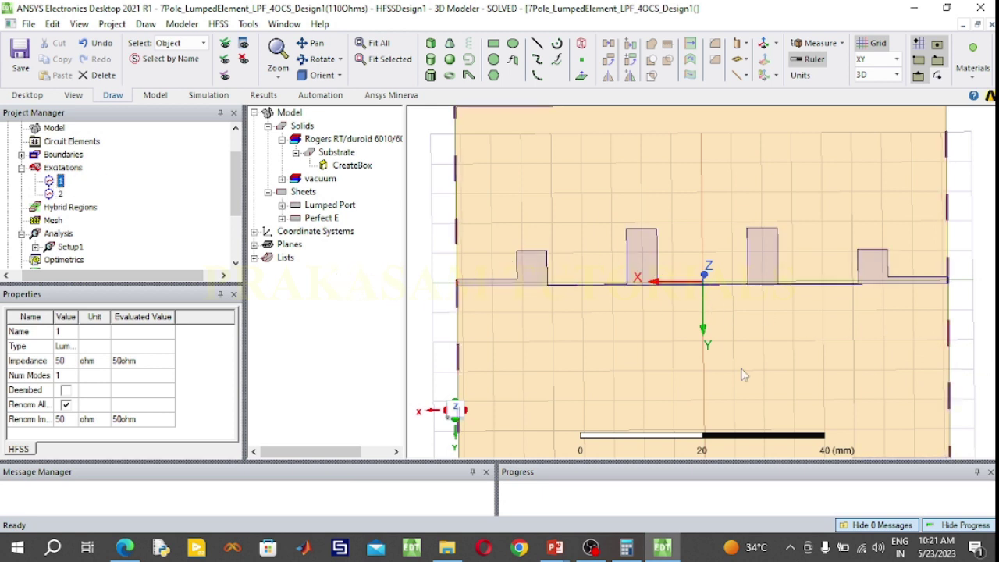
left_click(61, 194)
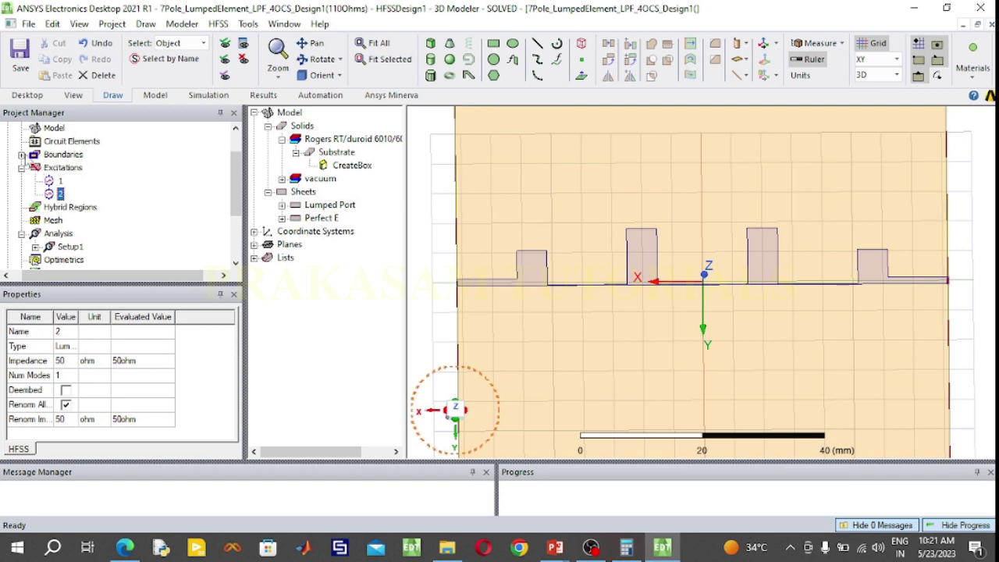
Examine where the PerfE1 and Open1 boundaries are assigned on the model, then clear the selection
left_click(22, 155)
left_click(69, 180)
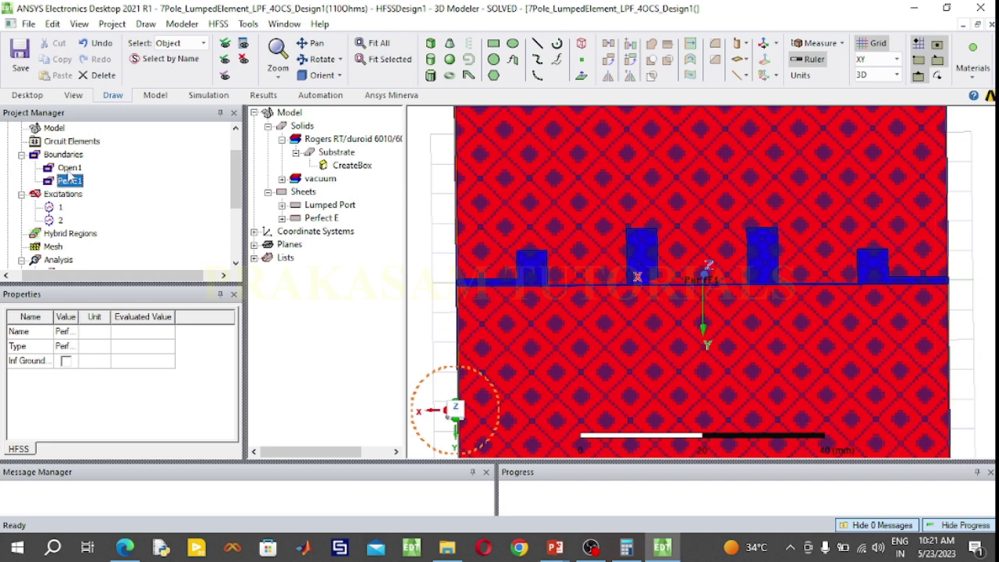
left_click(69, 168)
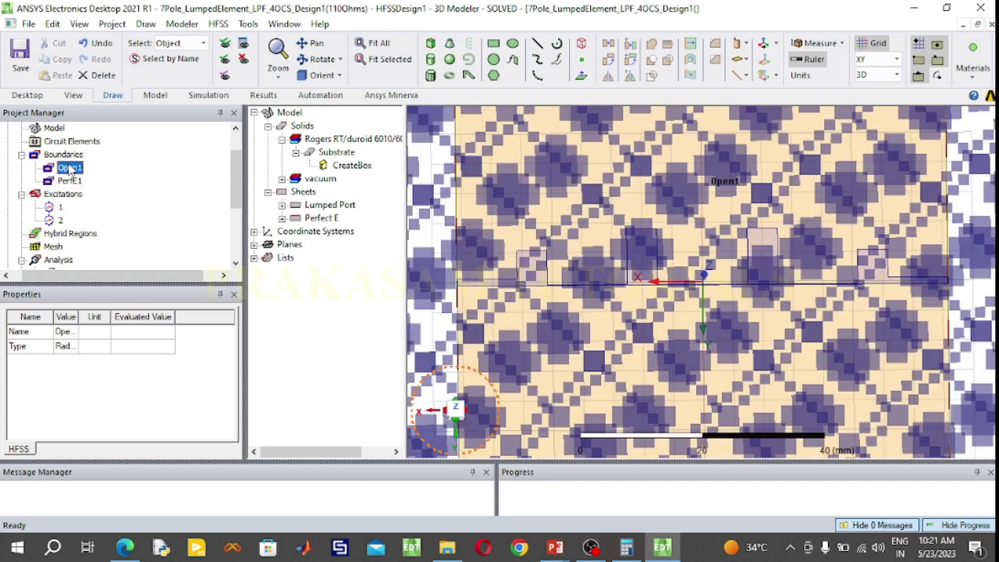
left_click(68, 180)
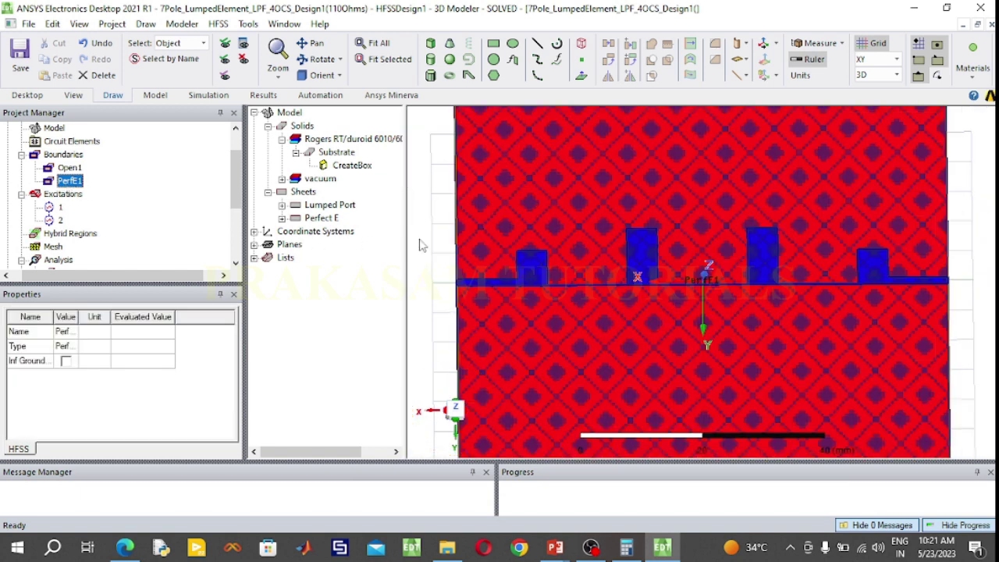
left_click(422, 245)
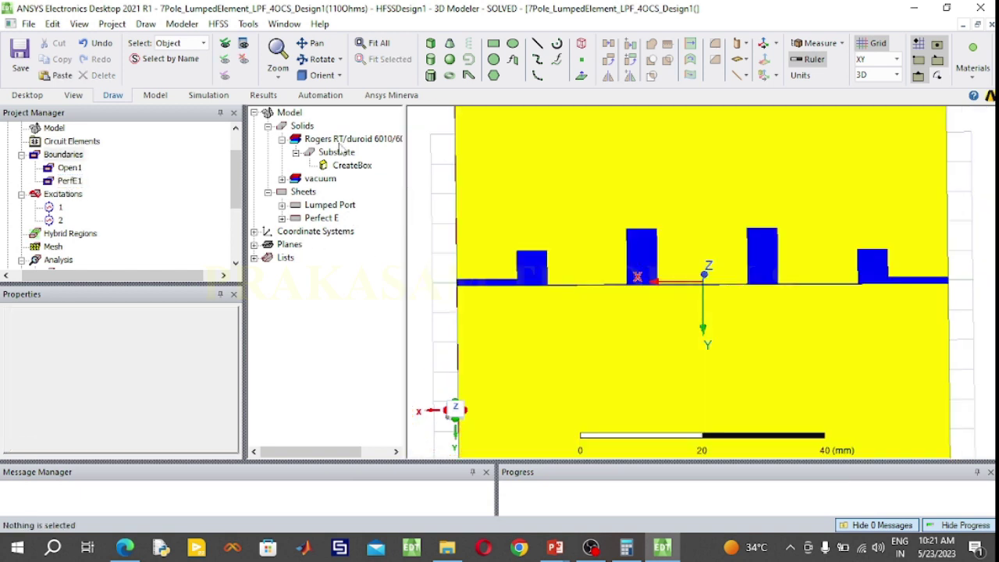
left_click(322, 75)
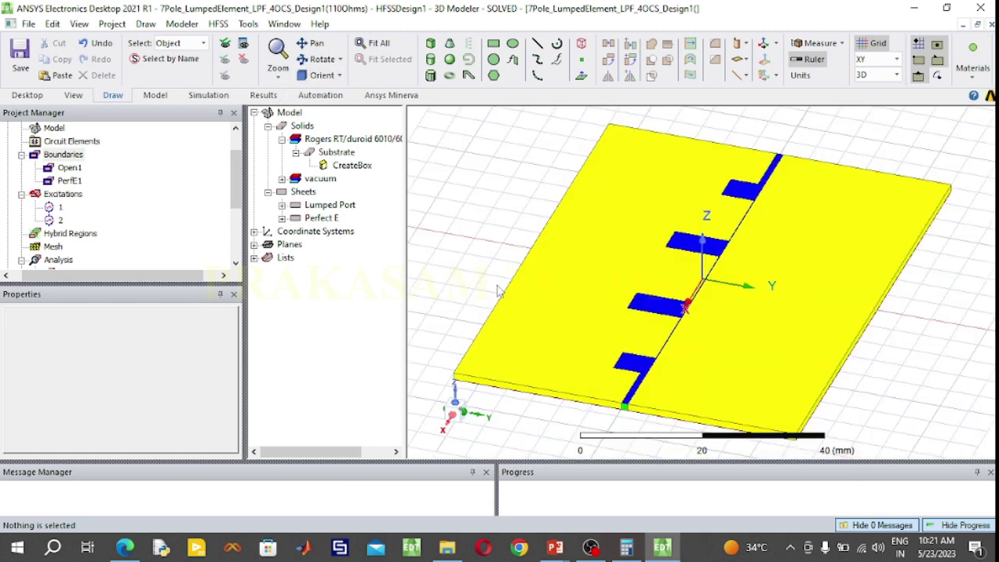